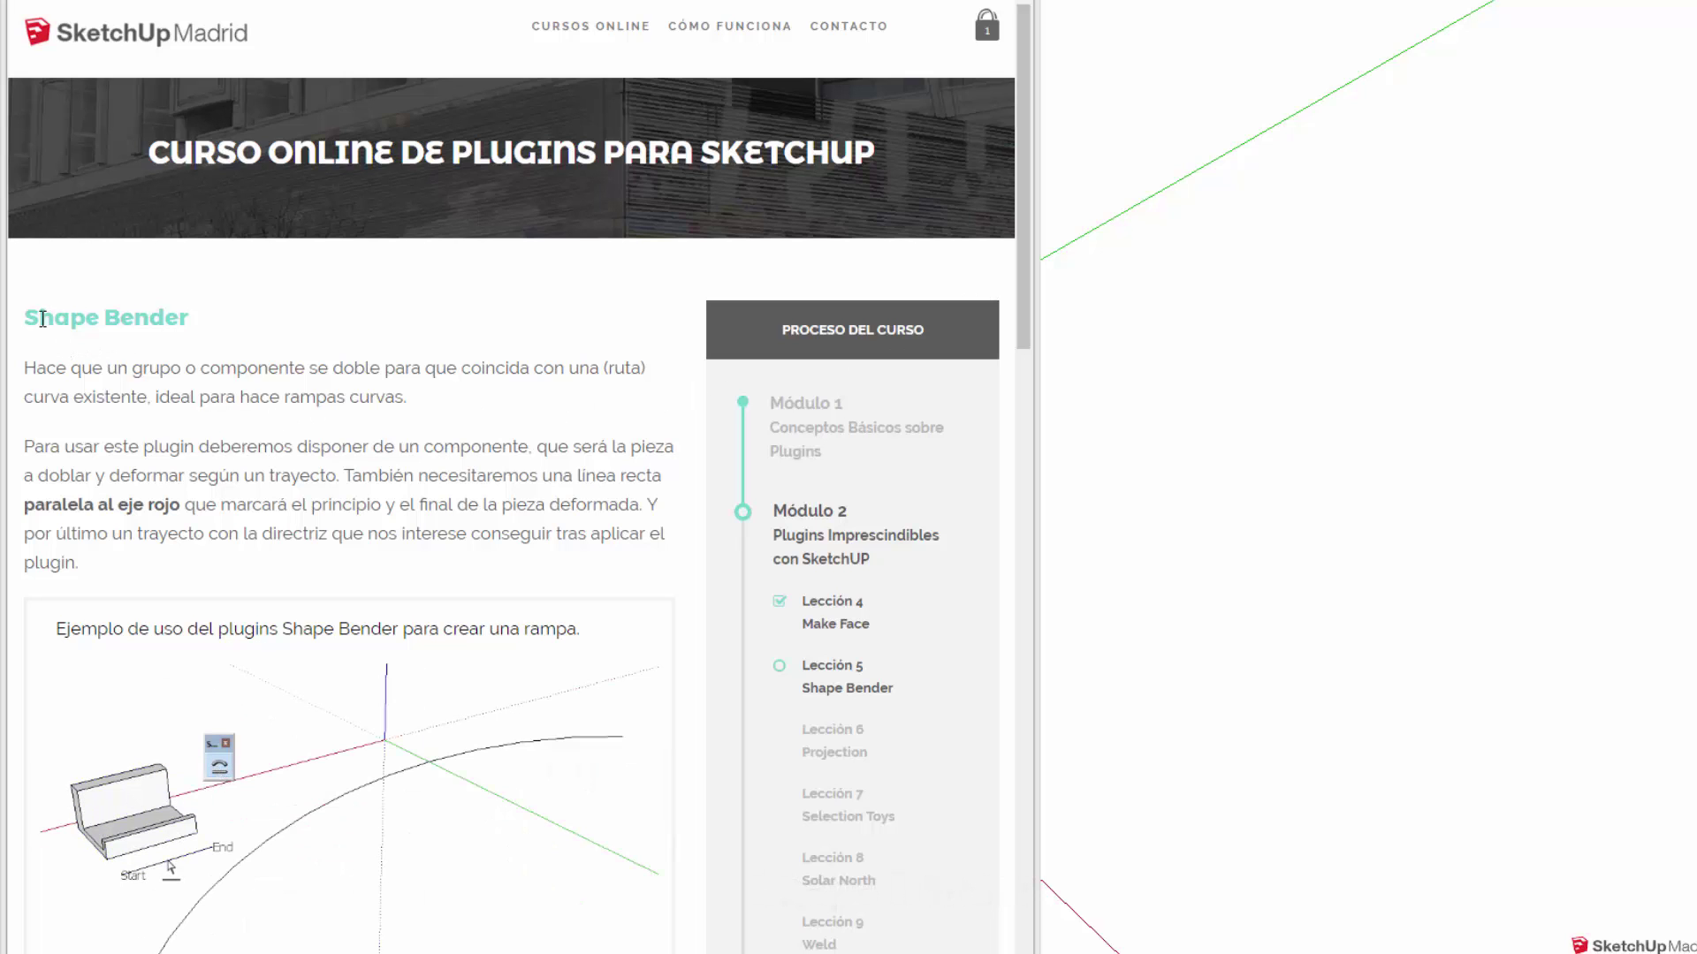
Highlight the 'Shape Bender' heading on the plugins course page, then return to SketchUp
left_click_drag(31, 316, 180, 319)
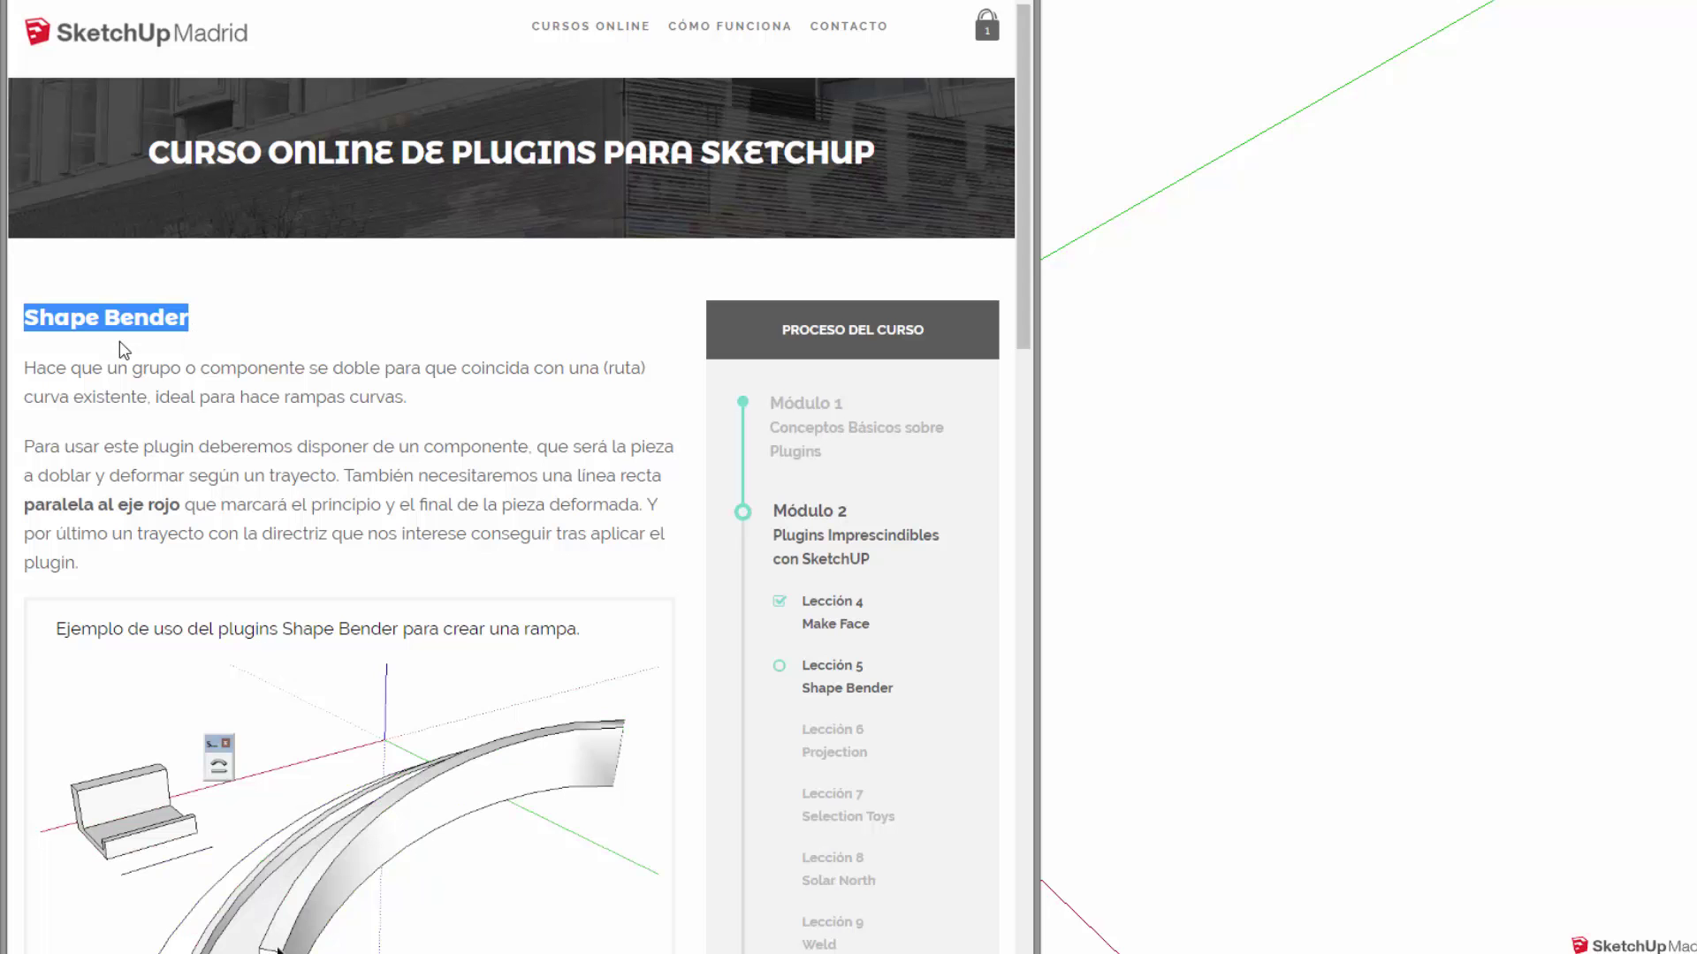
left_click(1196, 447)
Orbit the view of the empty scene around the axes
key("o")
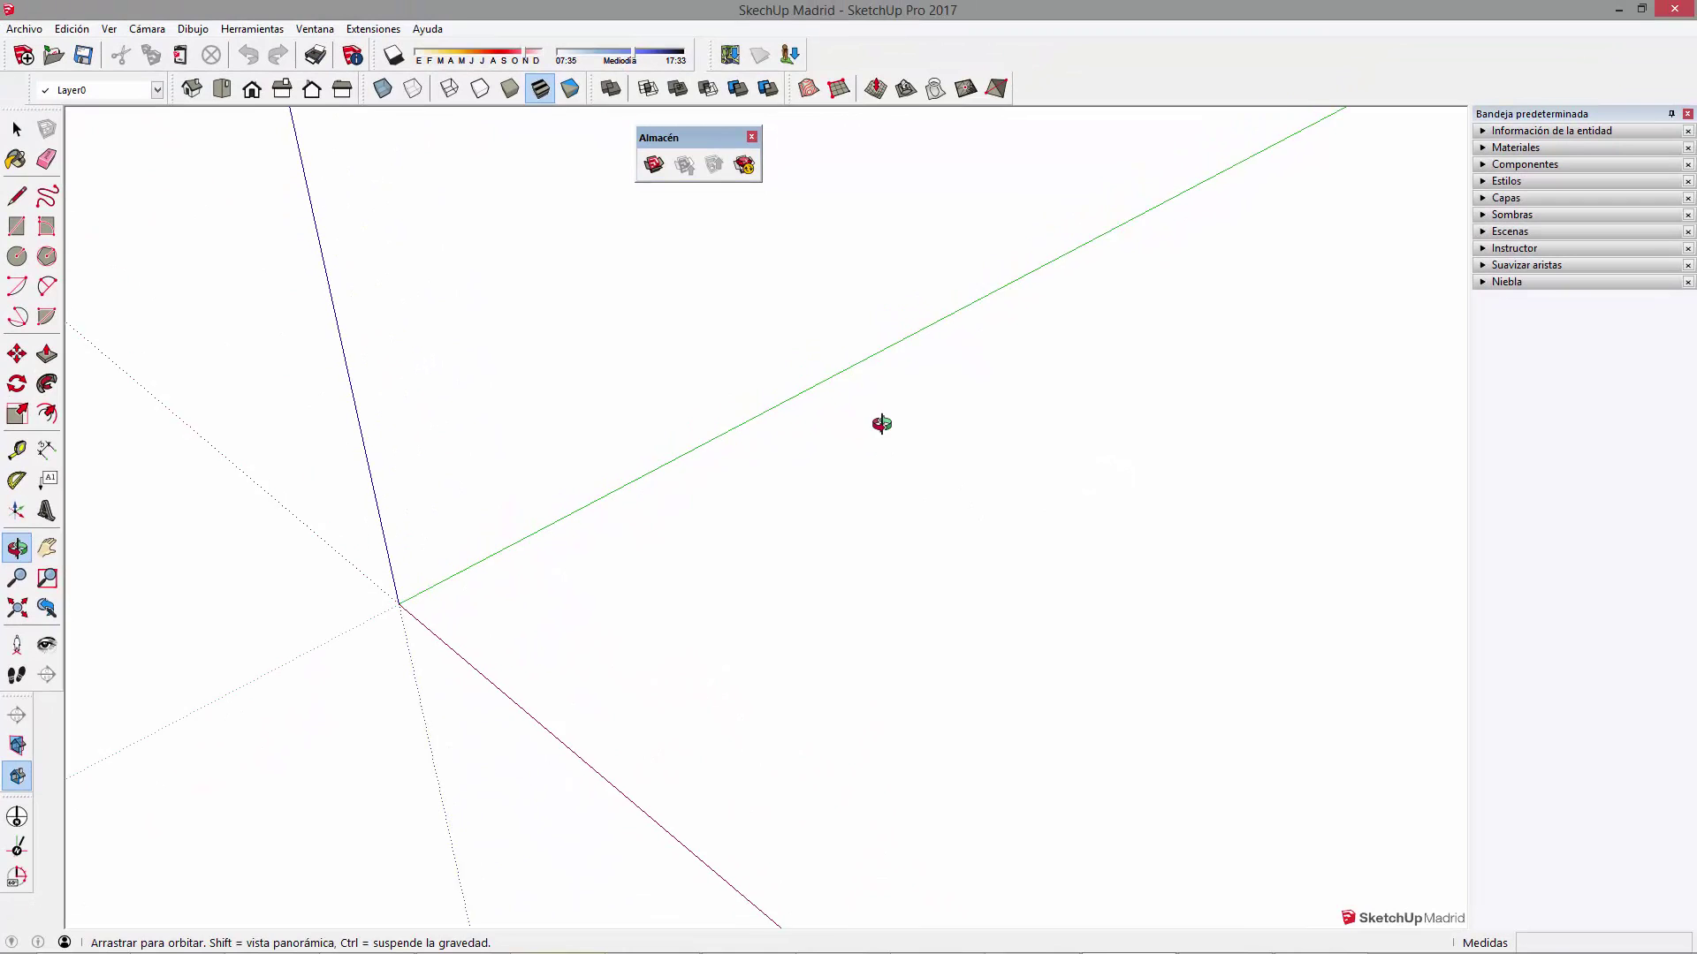
left_click_drag(881, 424, 912, 375)
key("space")
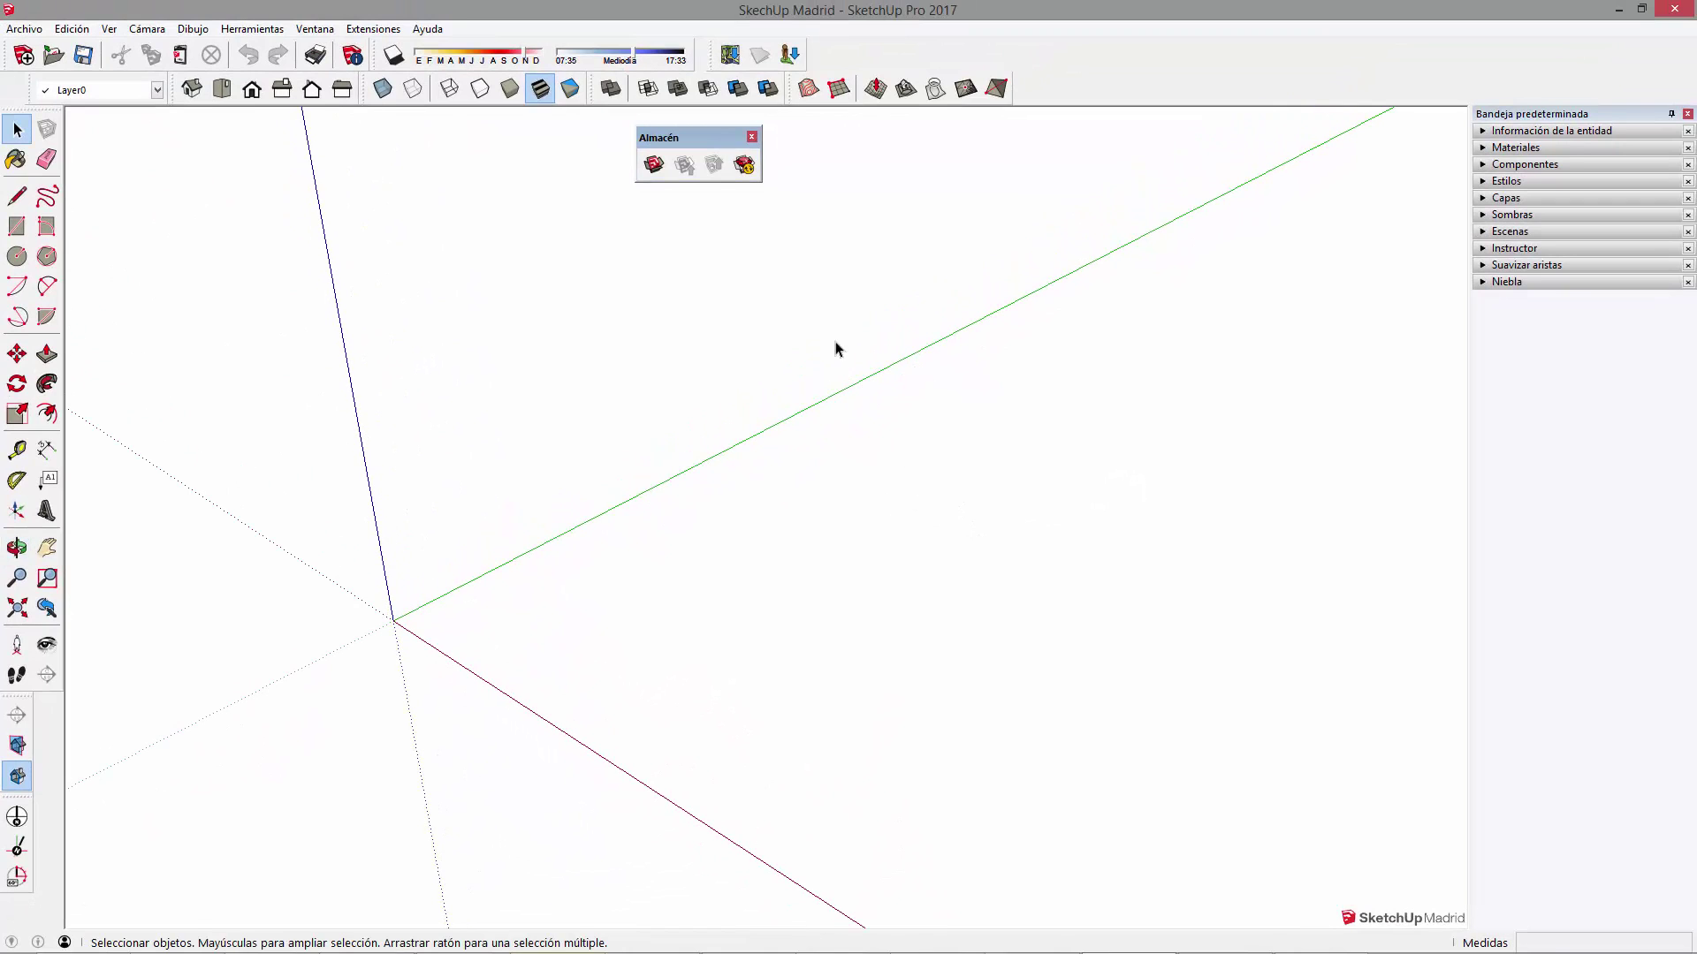
Move the Almacén toolbar further left and open the Extension Warehouse
mouse_move(696, 138)
left_mouse_down()
mouse_move(622, 168)
mouse_move(629, 142)
left_mouse_up()
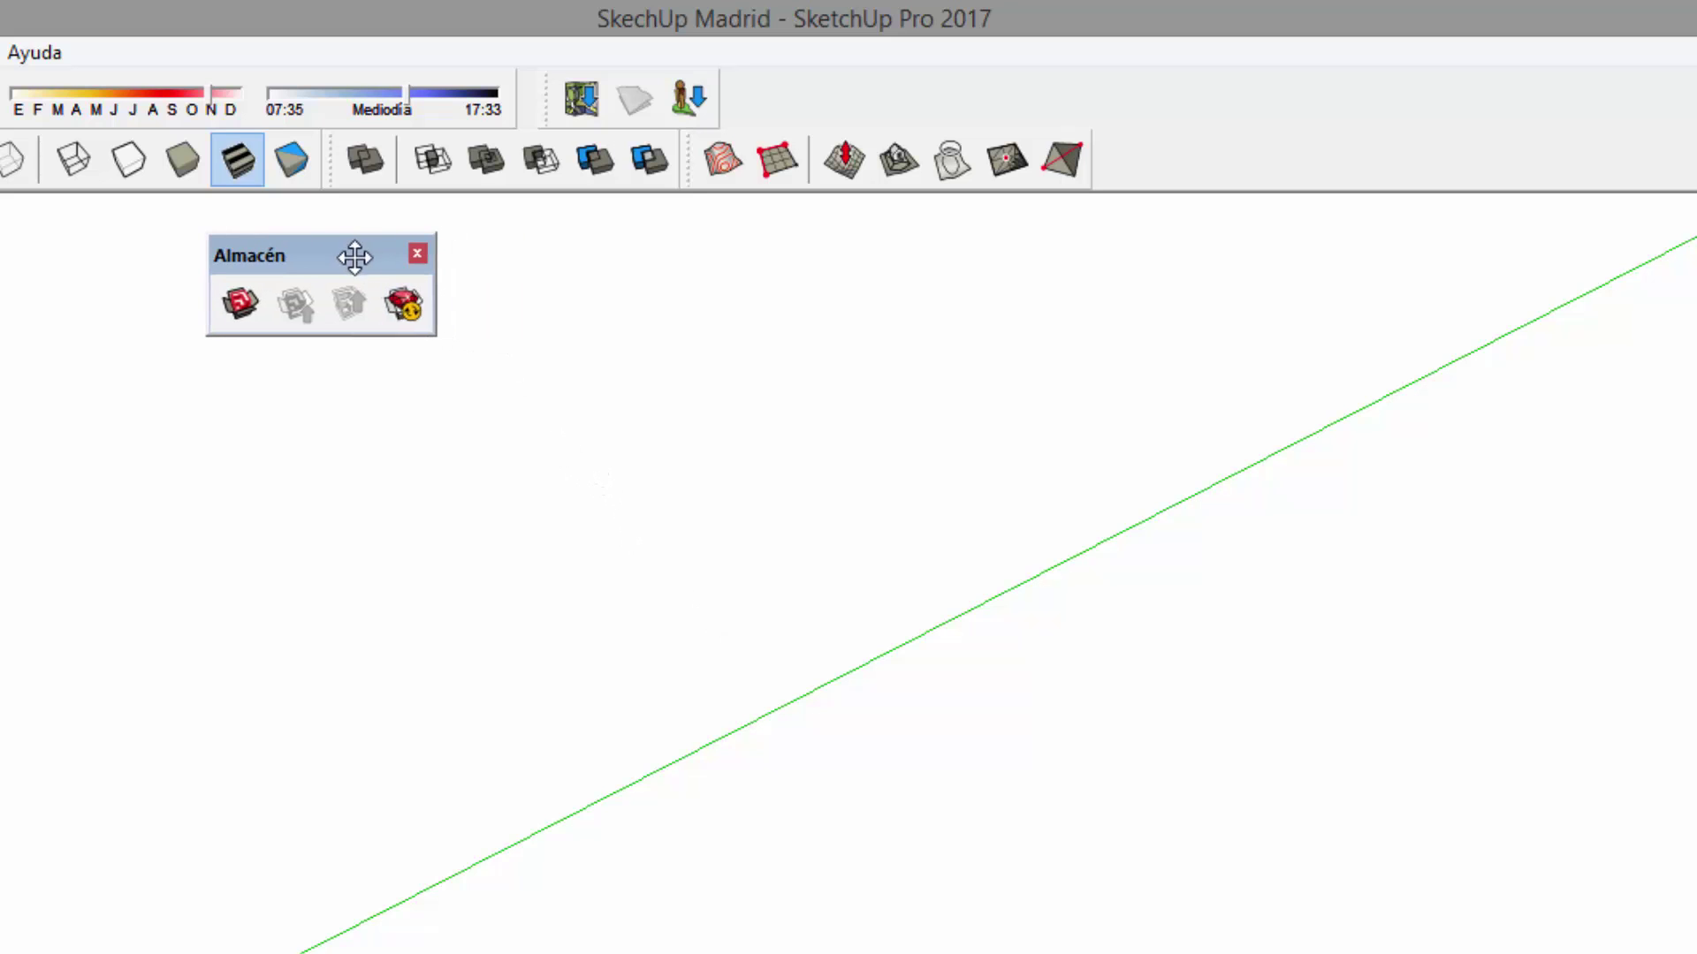
left_click_drag(441, 262, 312, 260)
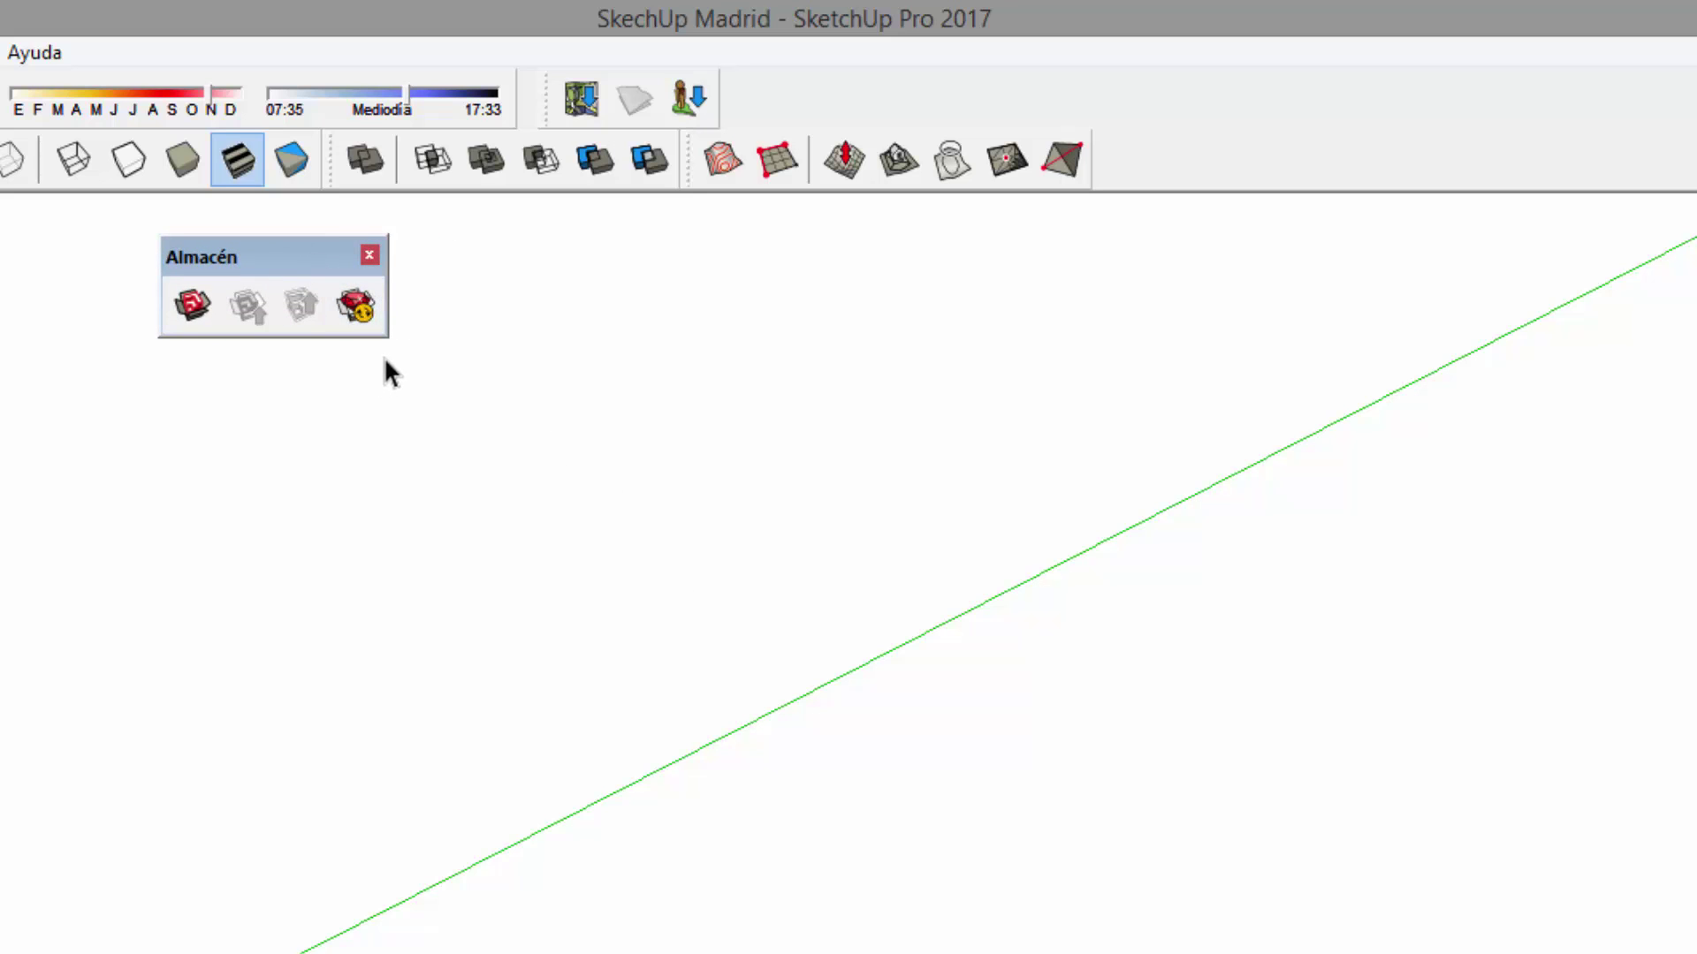
left_click(355, 307)
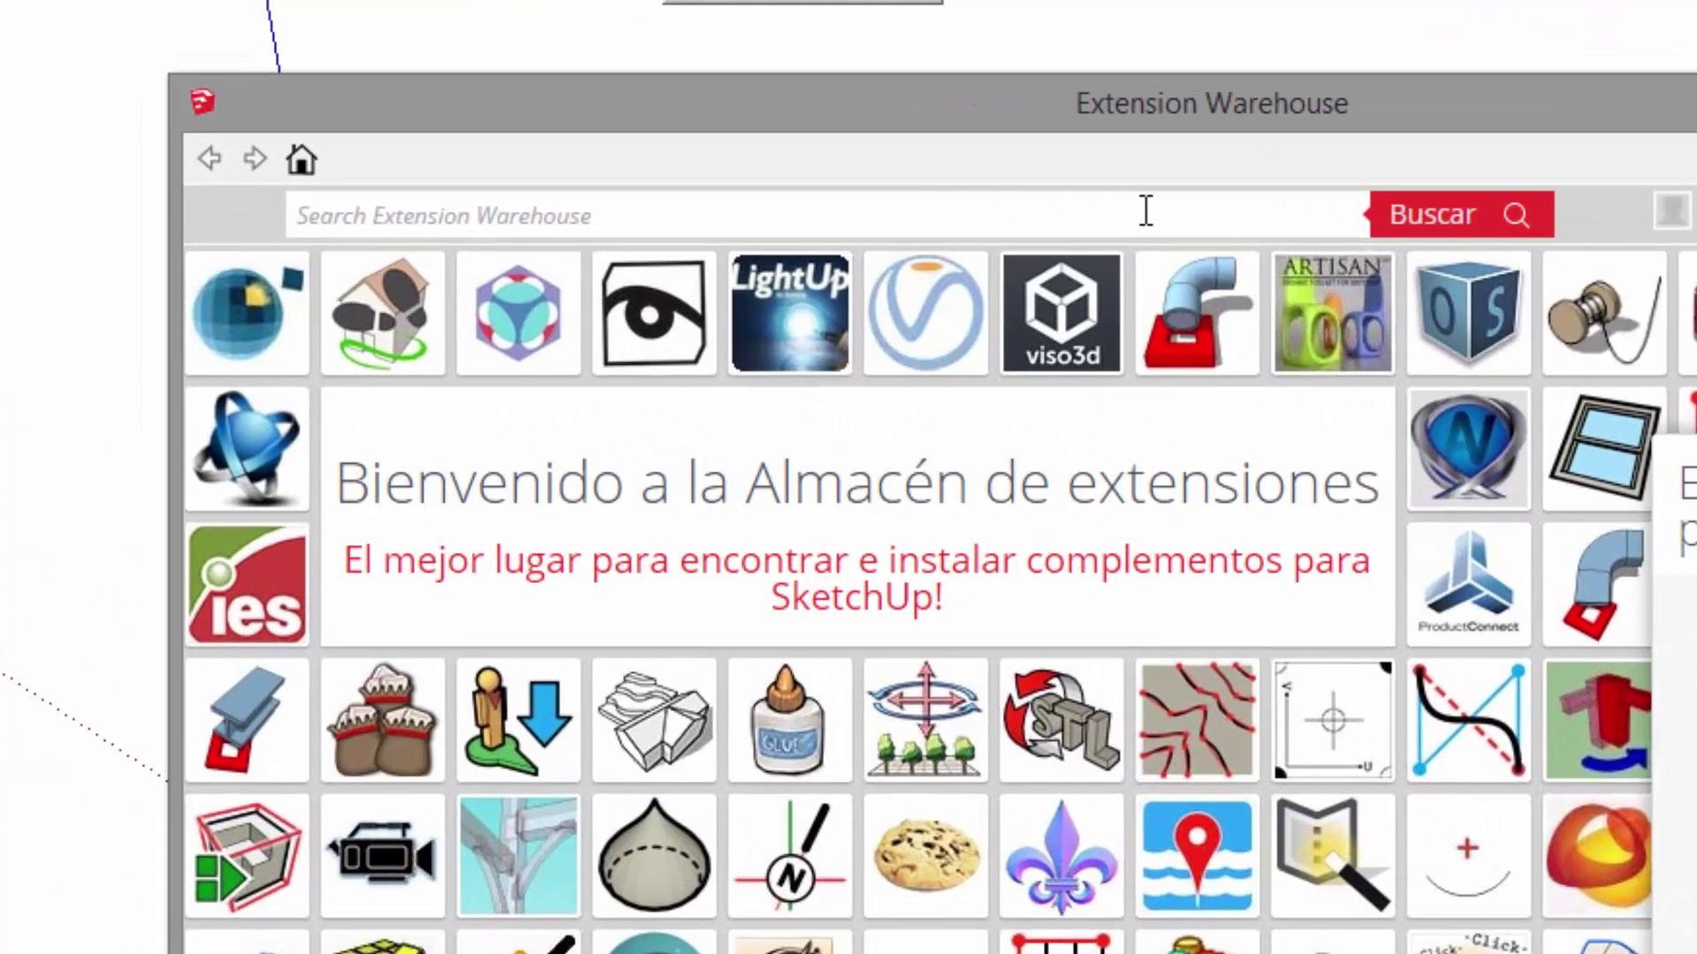
Search the Extension Warehouse for 'SHAPE BENDER' and open the CLF Shape Bender page
type("s")
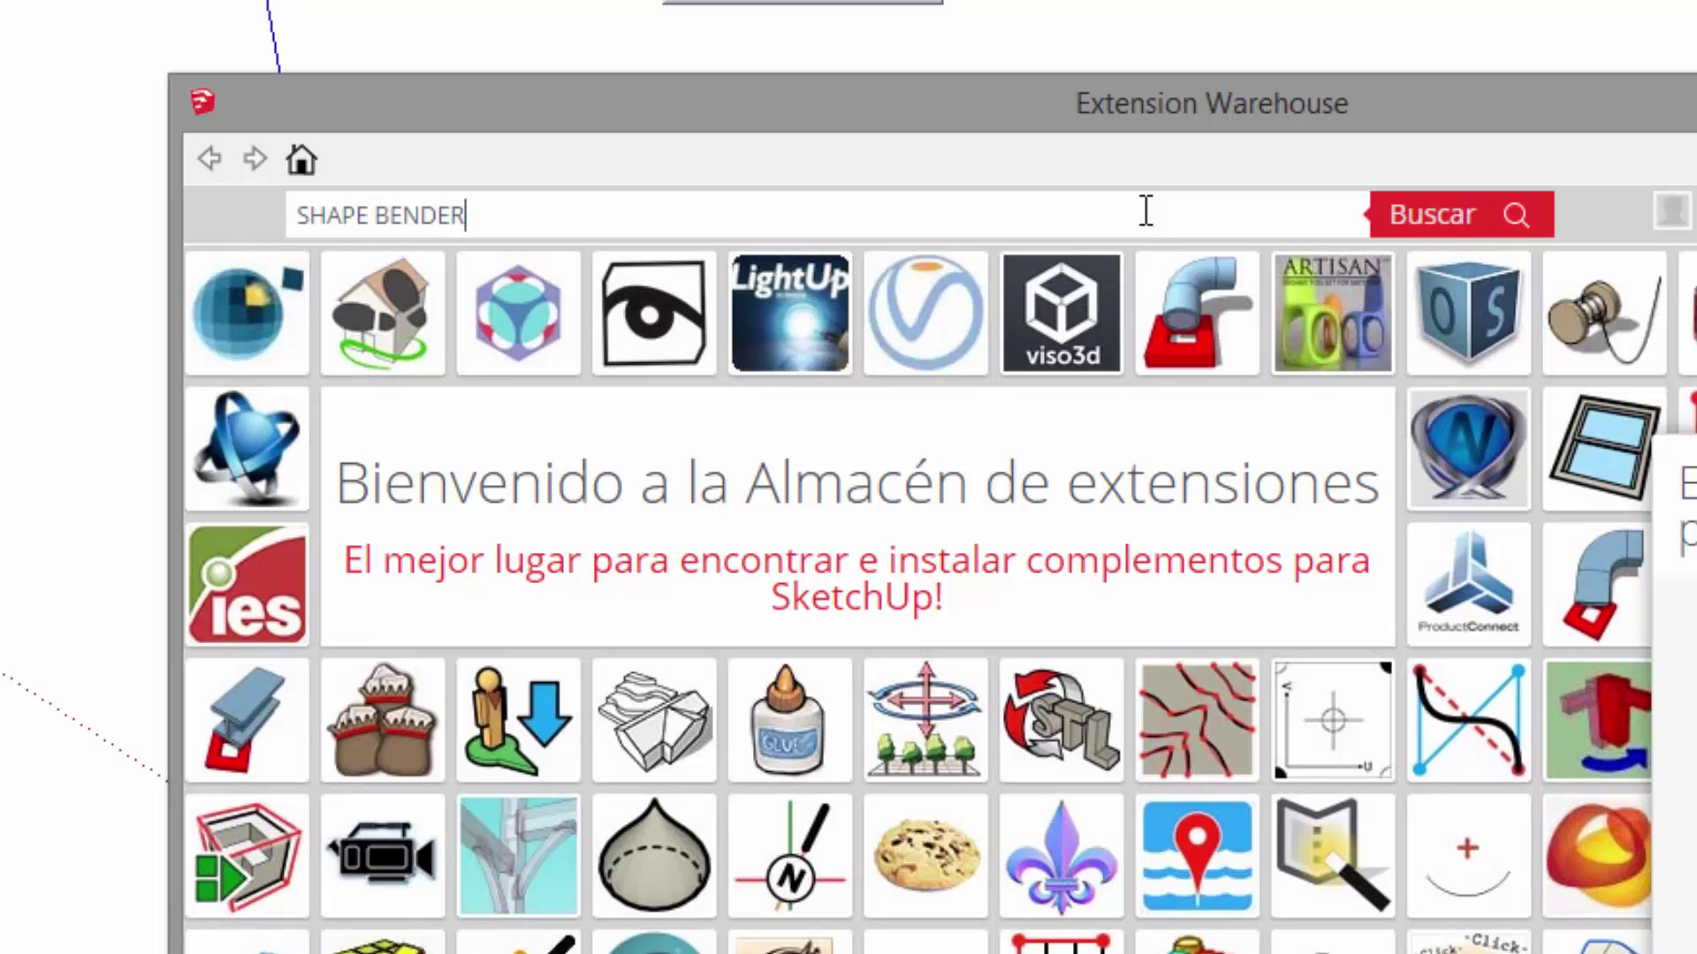
left_click(1471, 220)
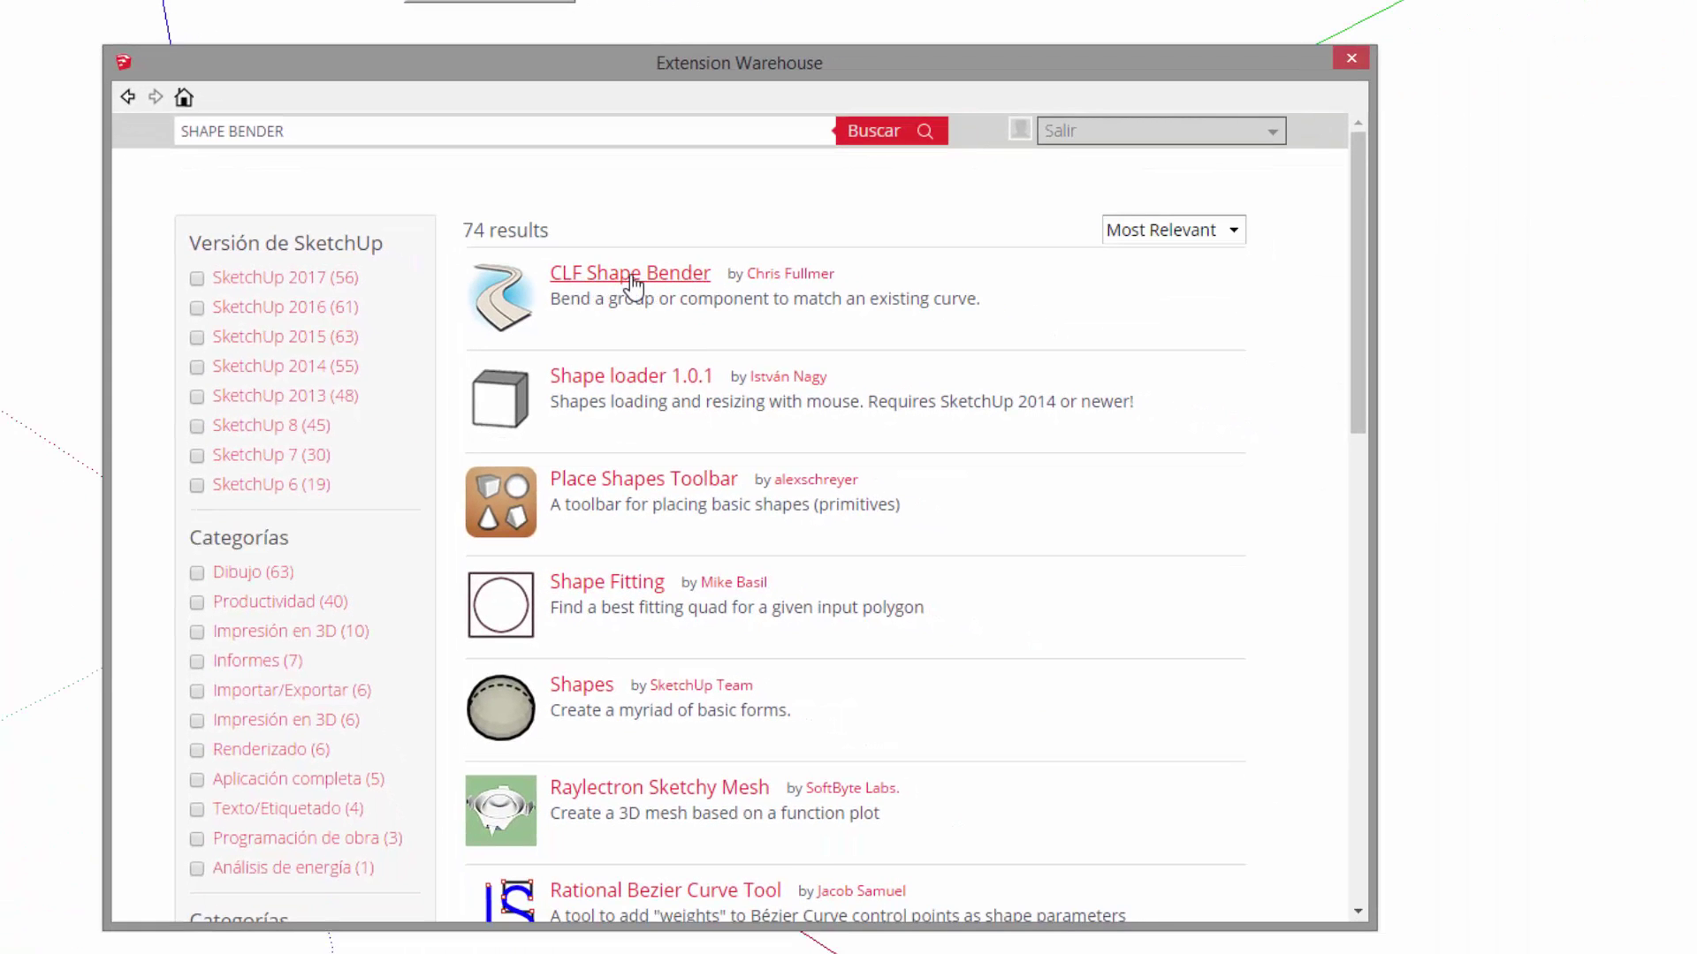
left_click(630, 278)
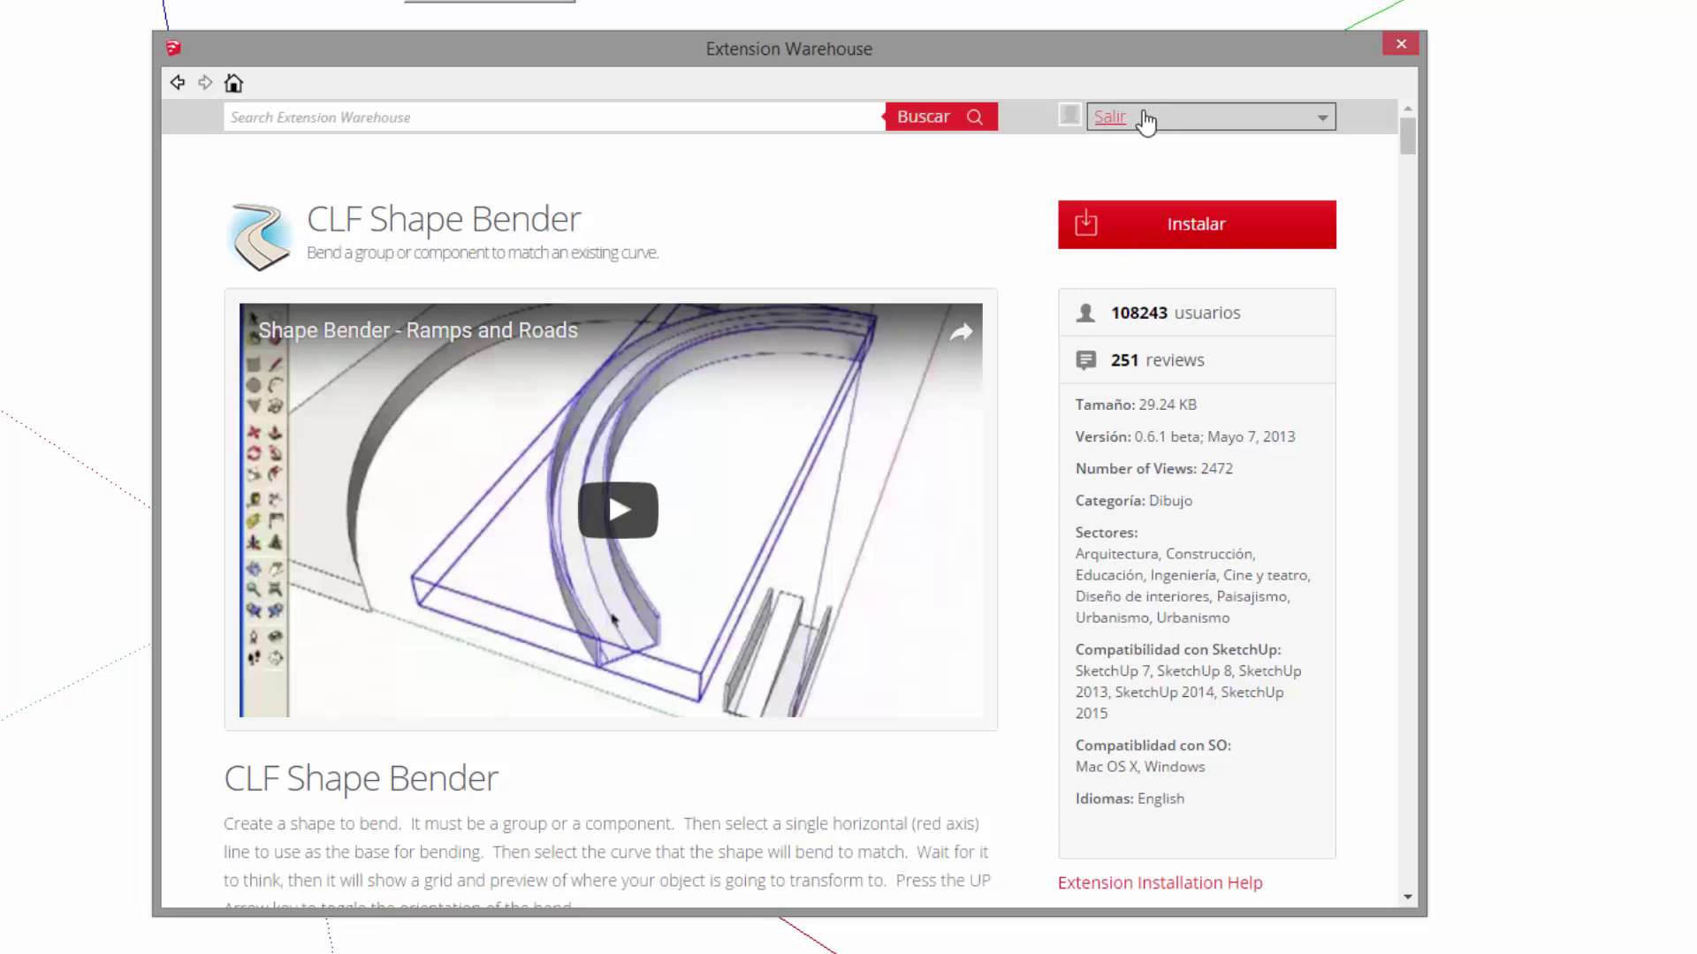
Install CLF Shape Bender, confirm with Sí, and accept the success notice
left_click(1316, 133)
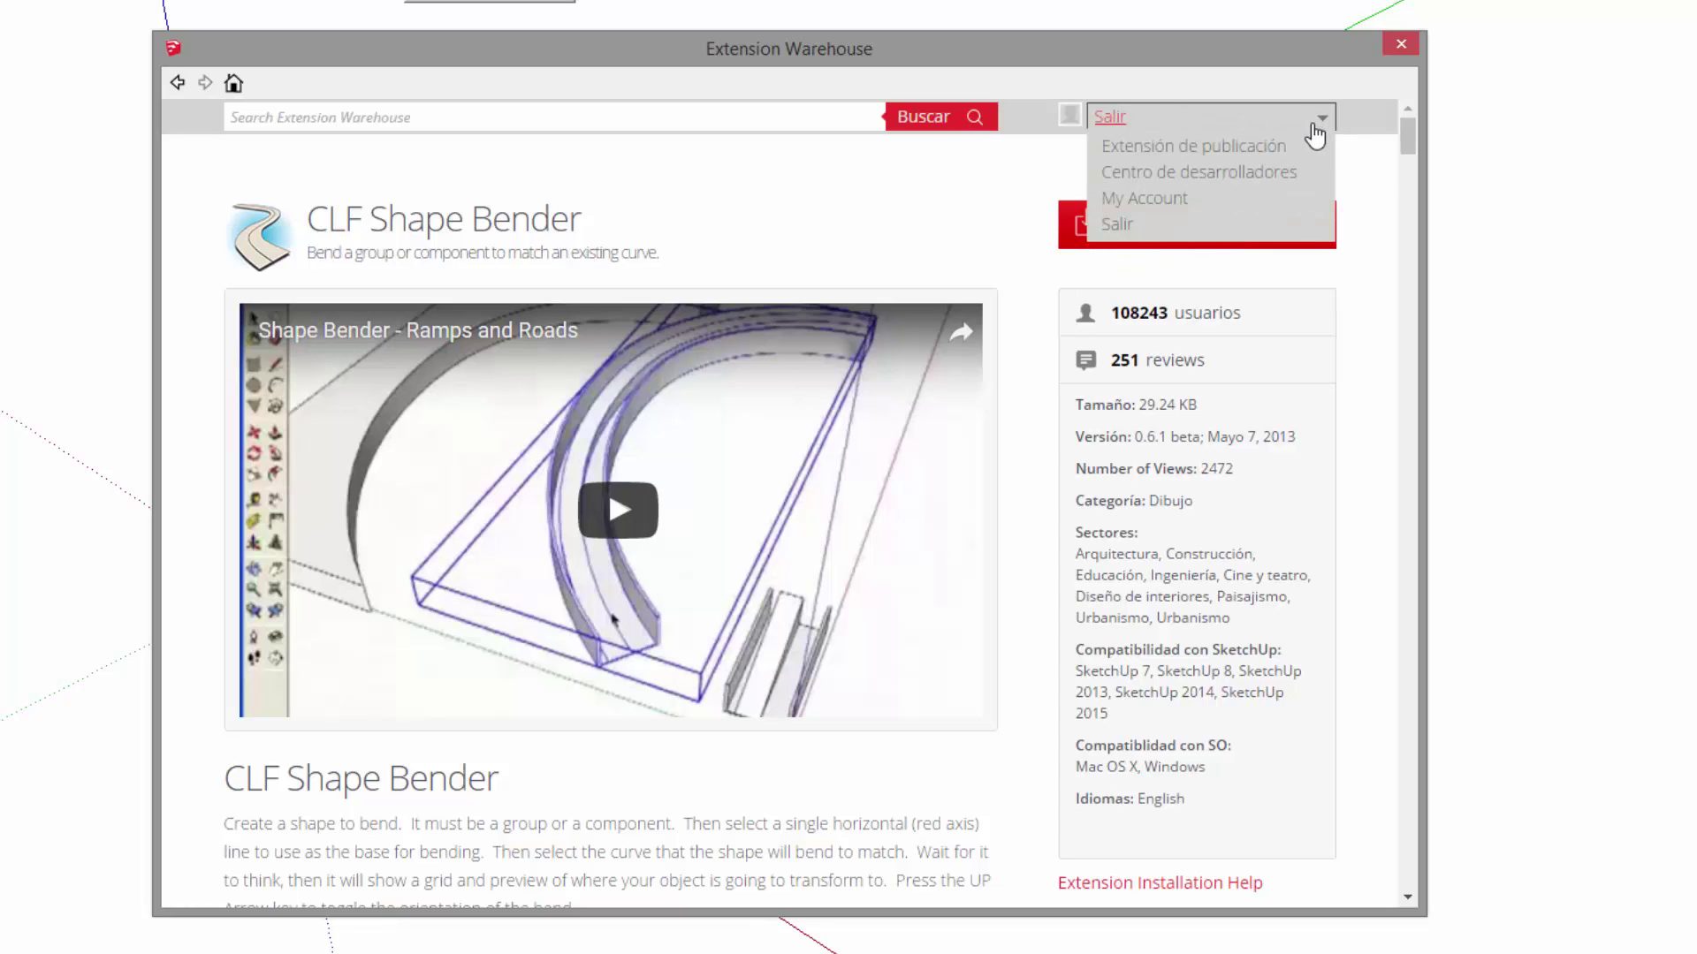
left_click(1394, 164)
left_click(1197, 231)
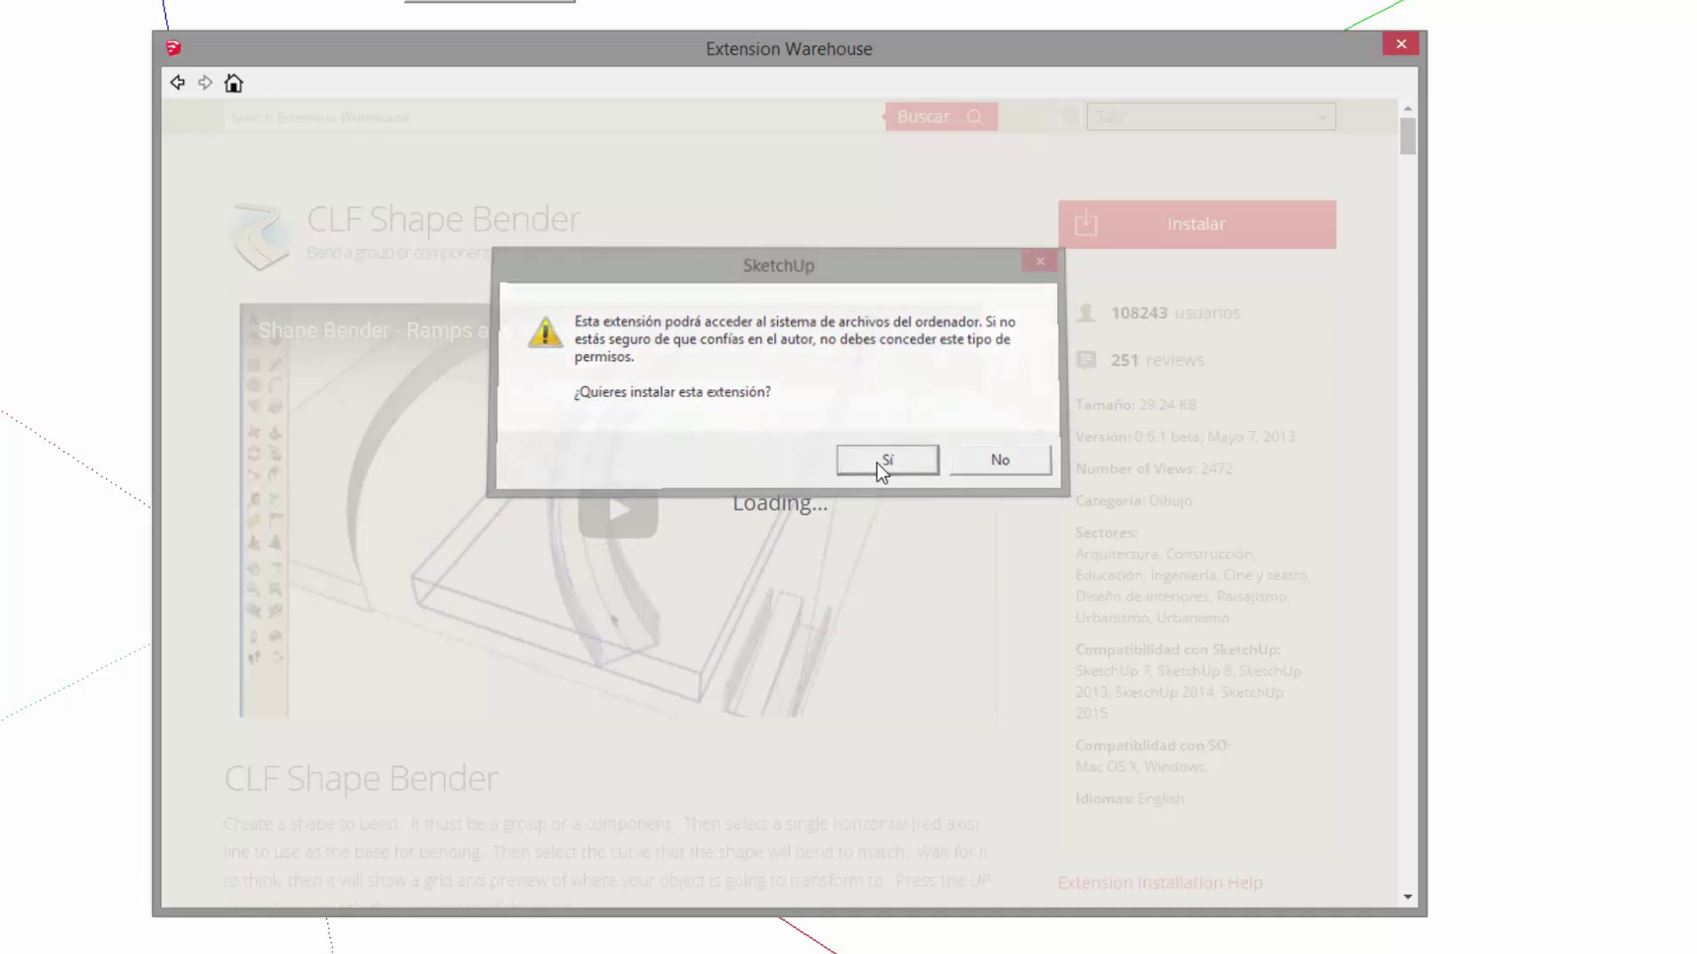
left_click(881, 466)
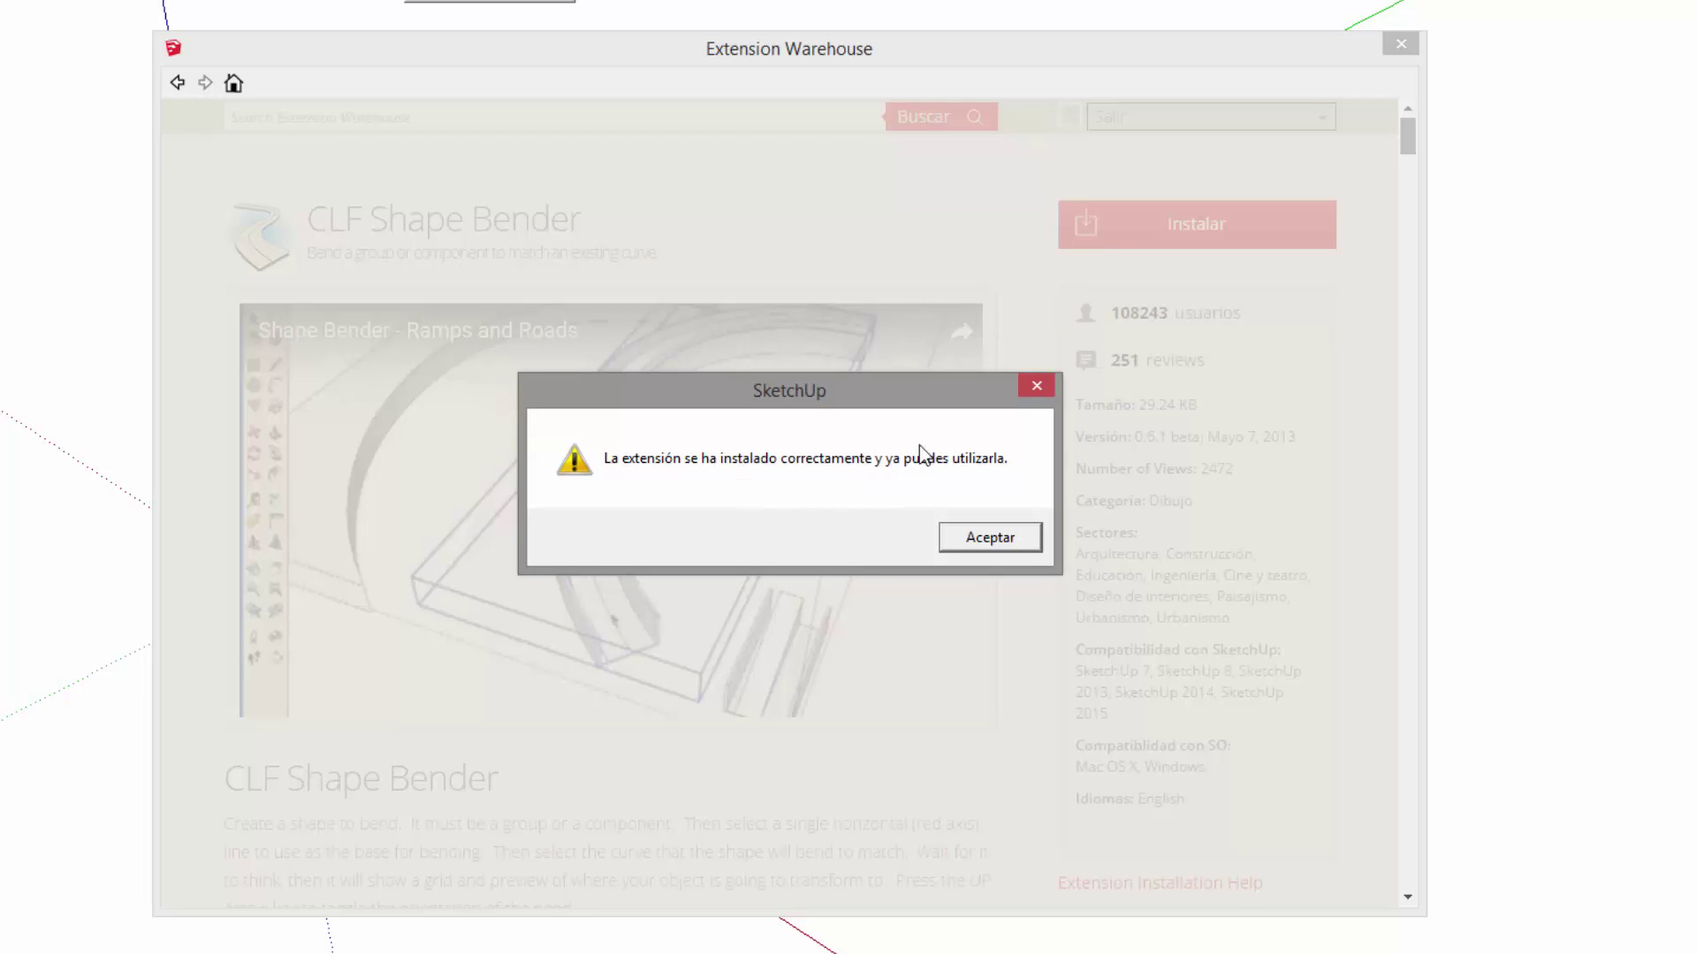
left_click(976, 540)
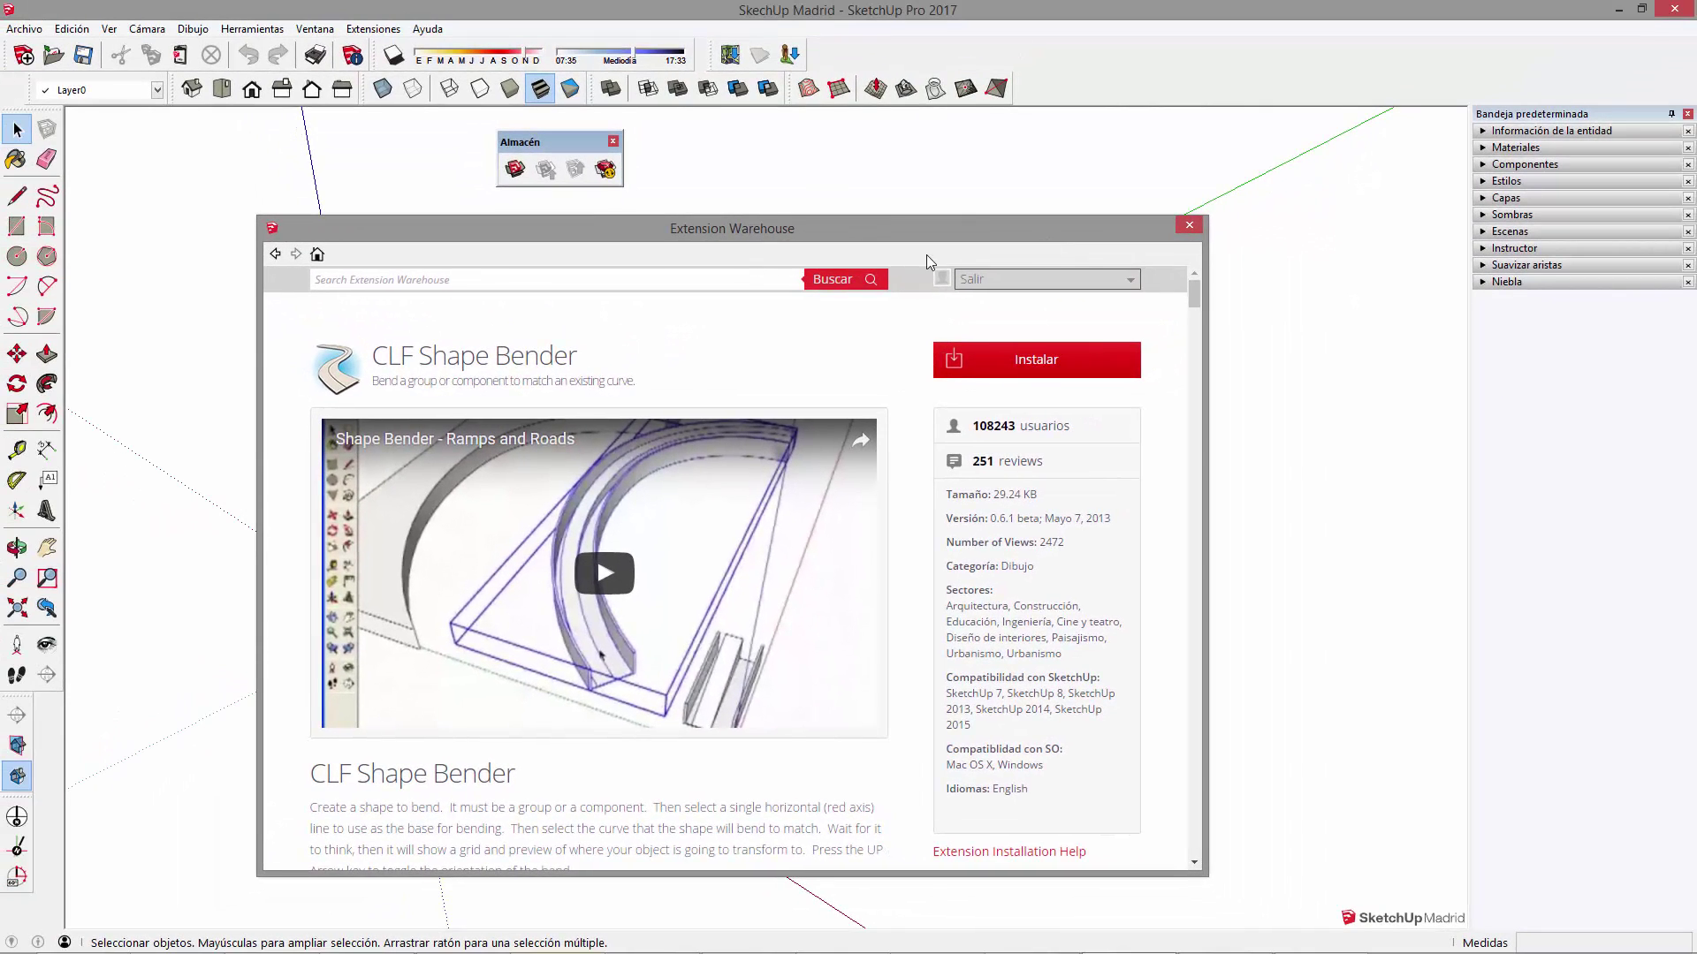
Close the Extension Warehouse and enable the Shape Bender toolbar, docking it beside Almacén
left_click(1189, 226)
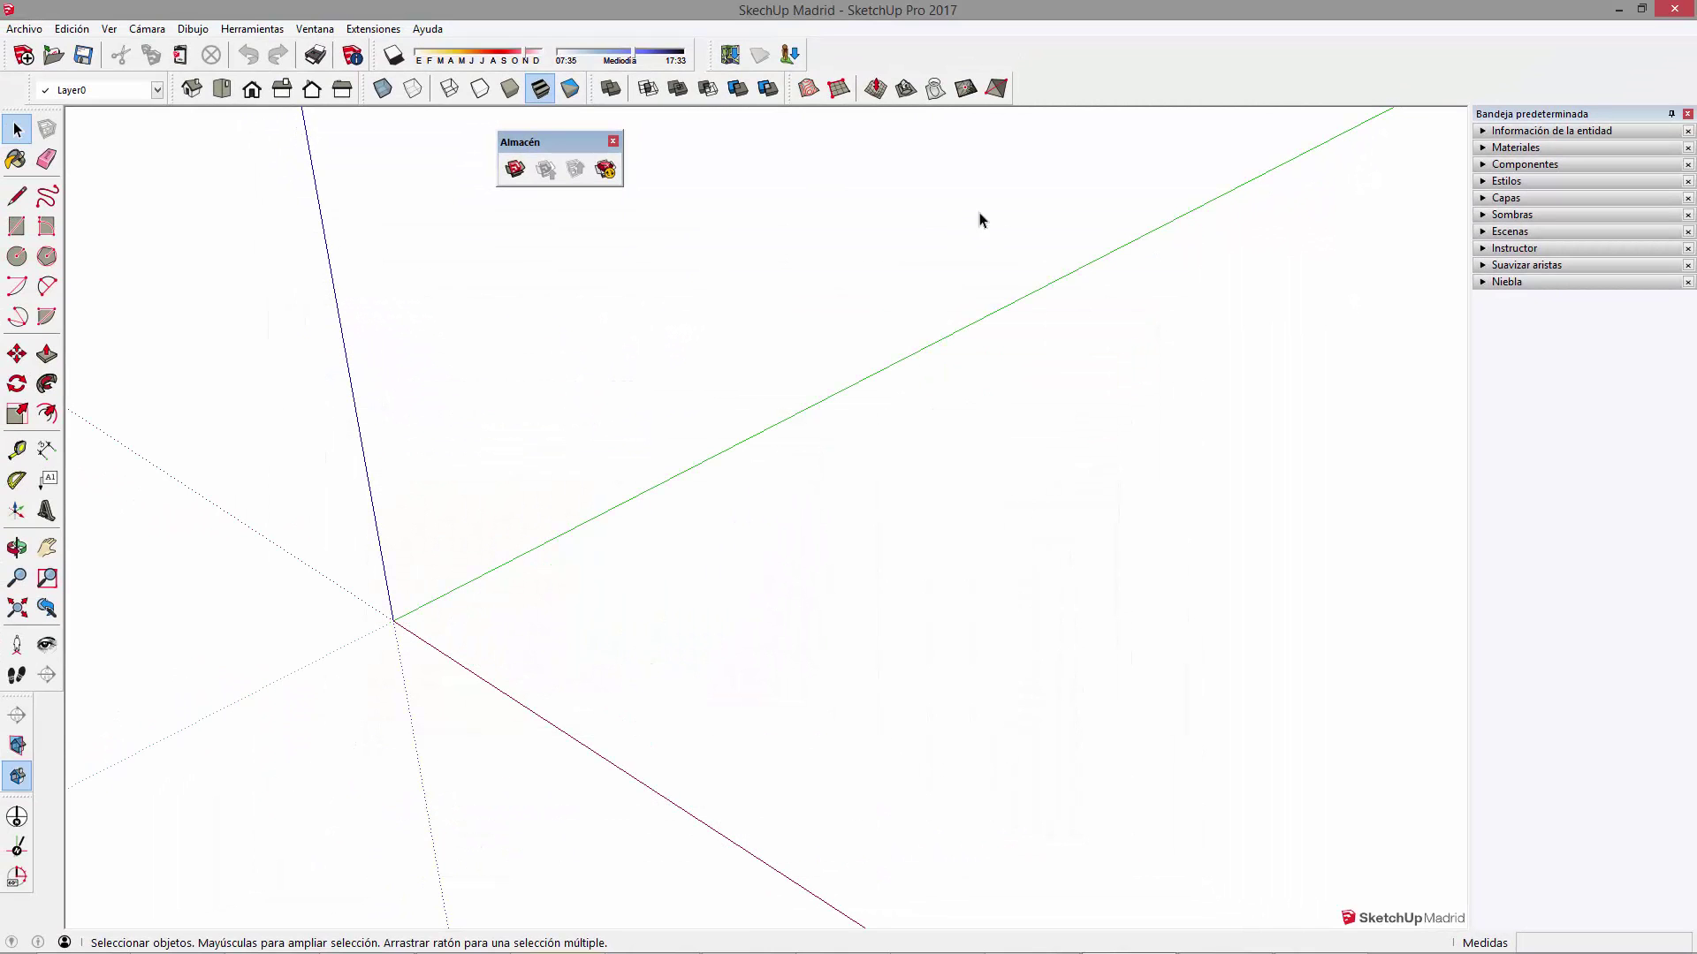
right_click(1079, 62)
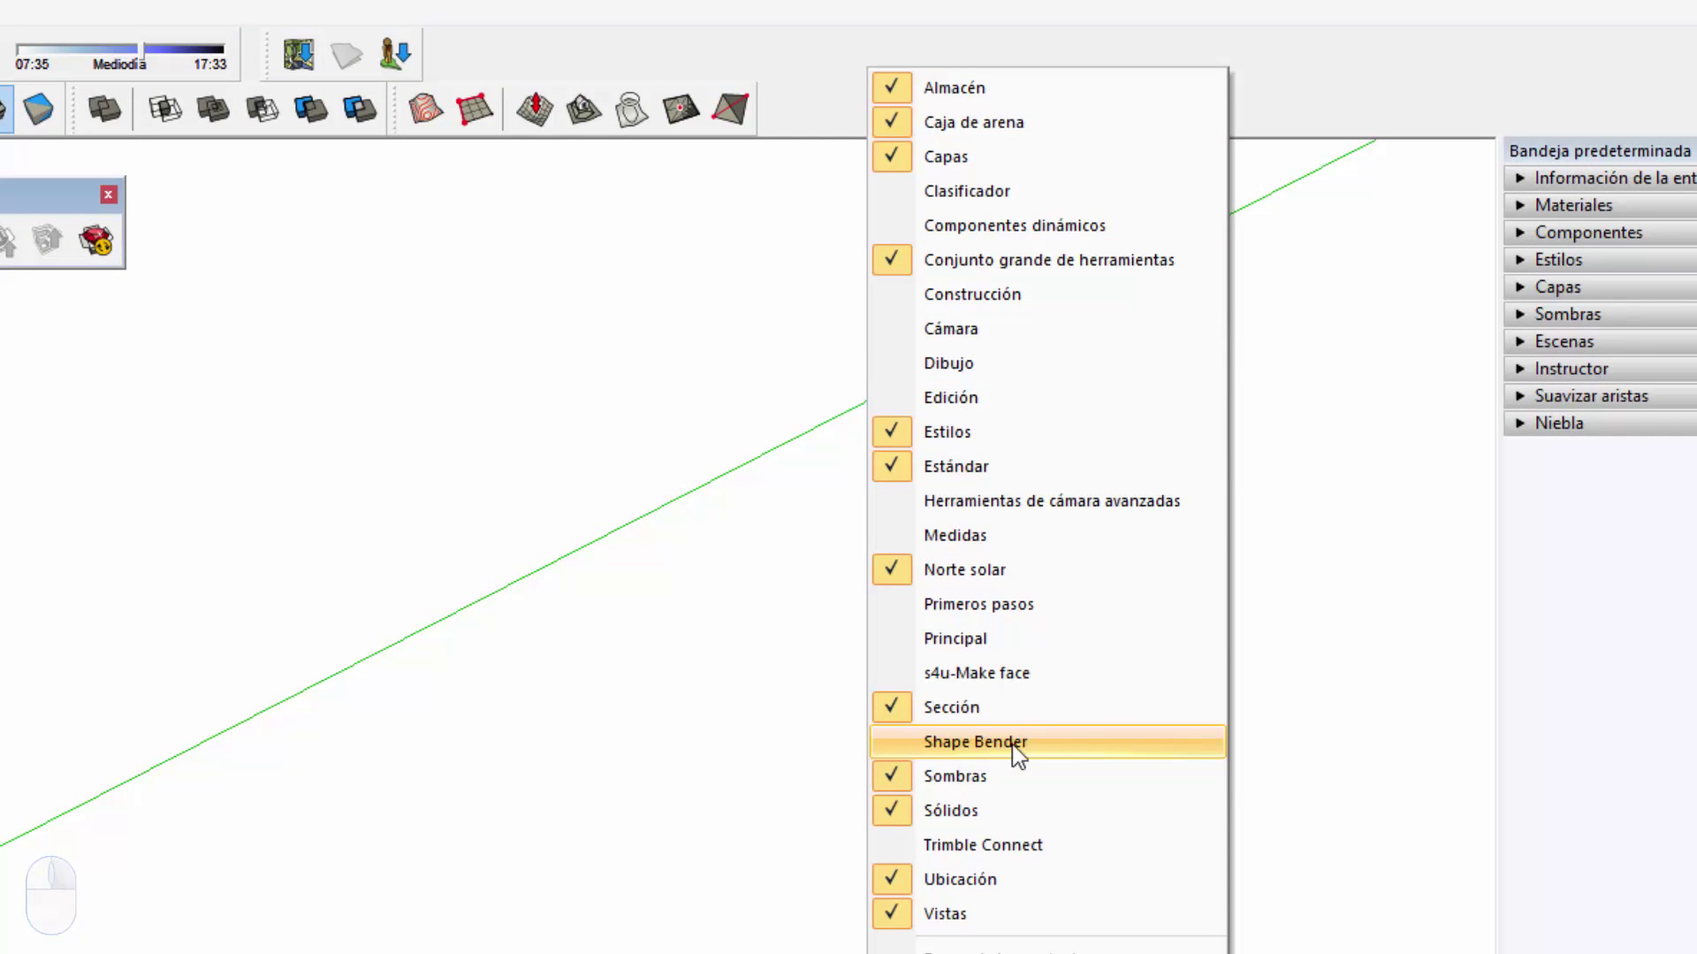
left_click(1170, 481)
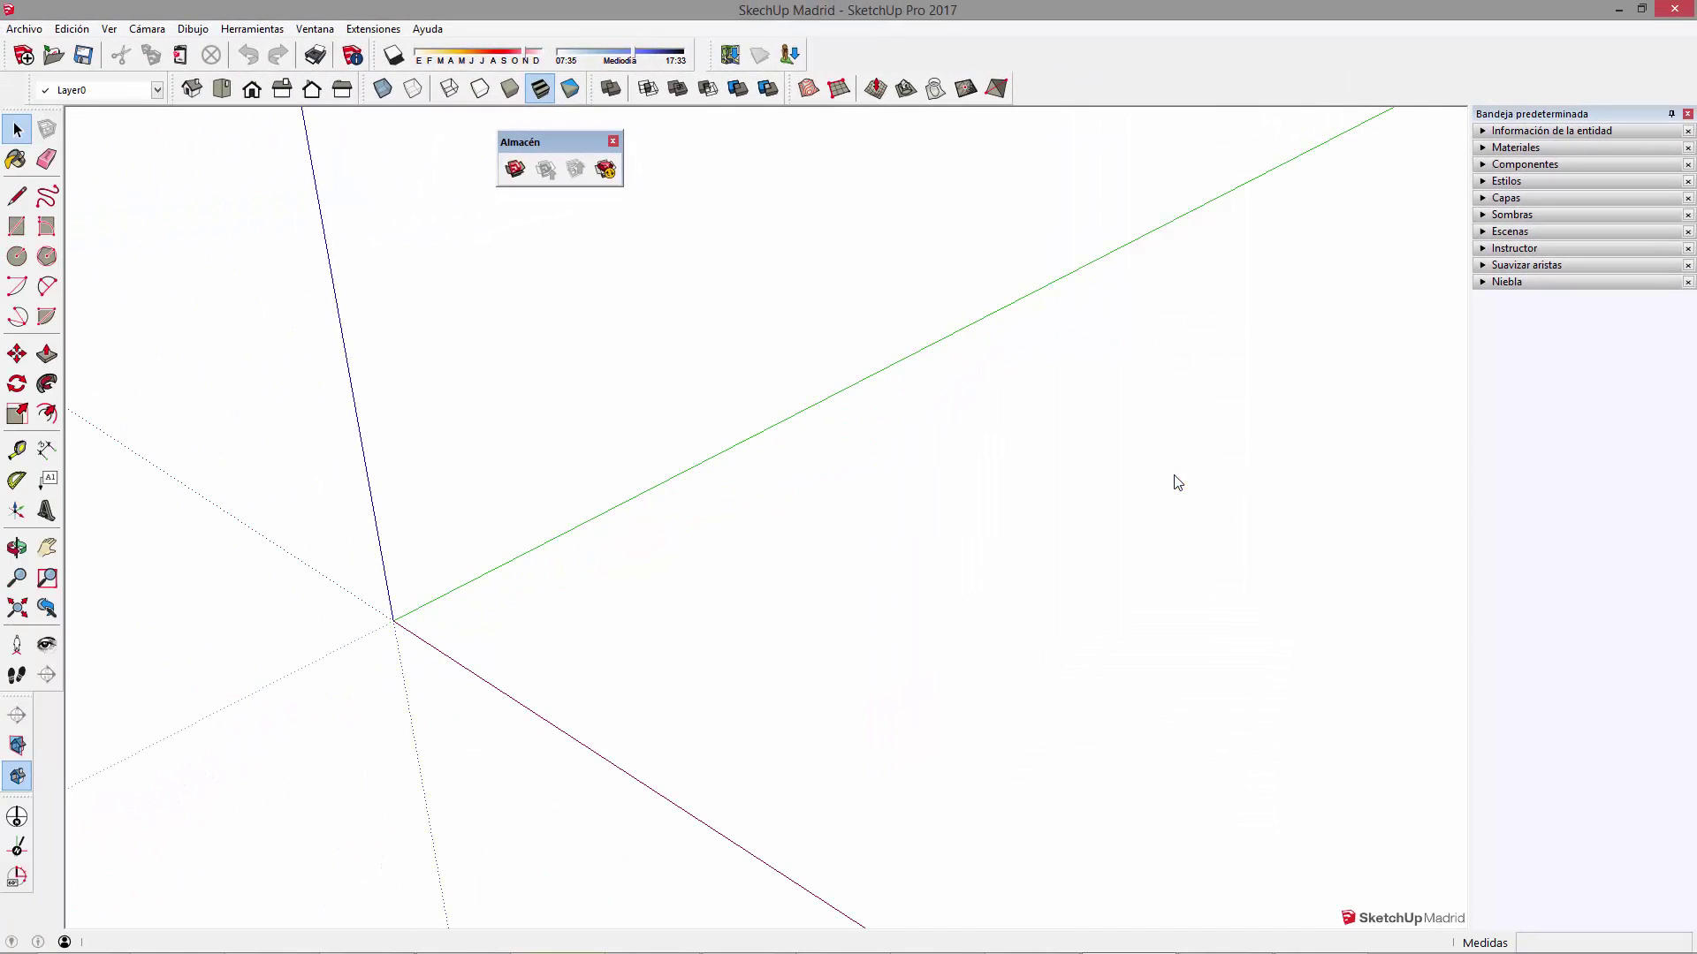
left_click_drag(125, 138, 666, 204)
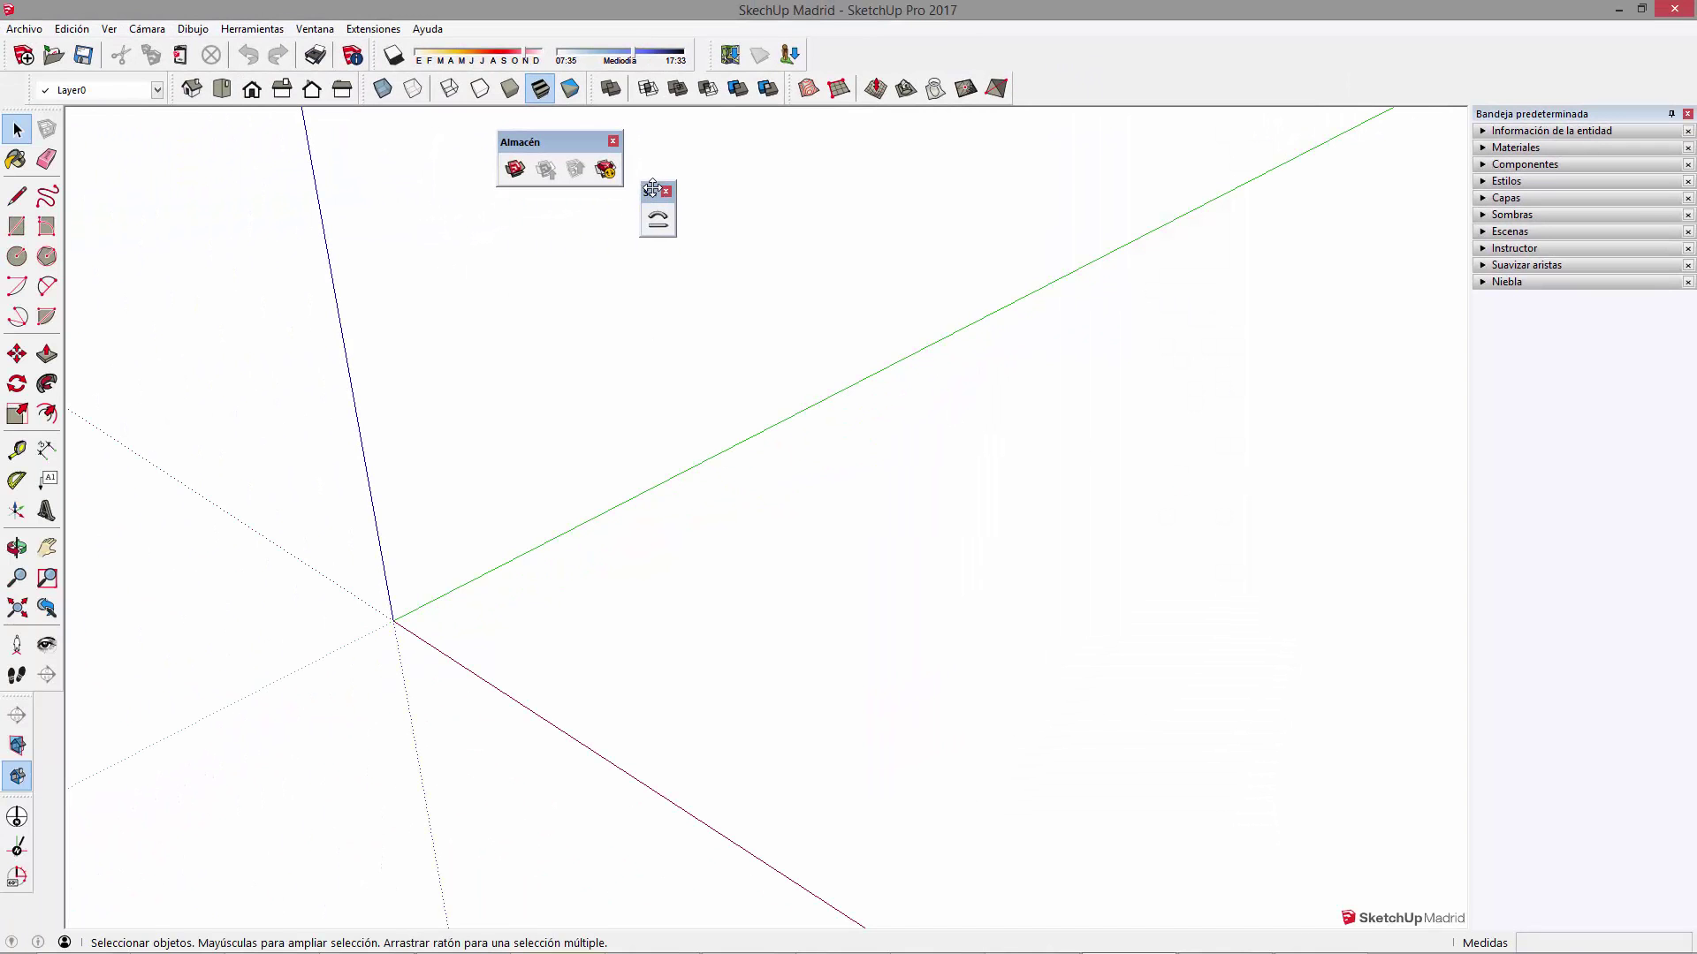
mouse_move(578, 142)
left_mouse_down()
mouse_move(700, 141)
mouse_move(870, 71)
left_mouse_up()
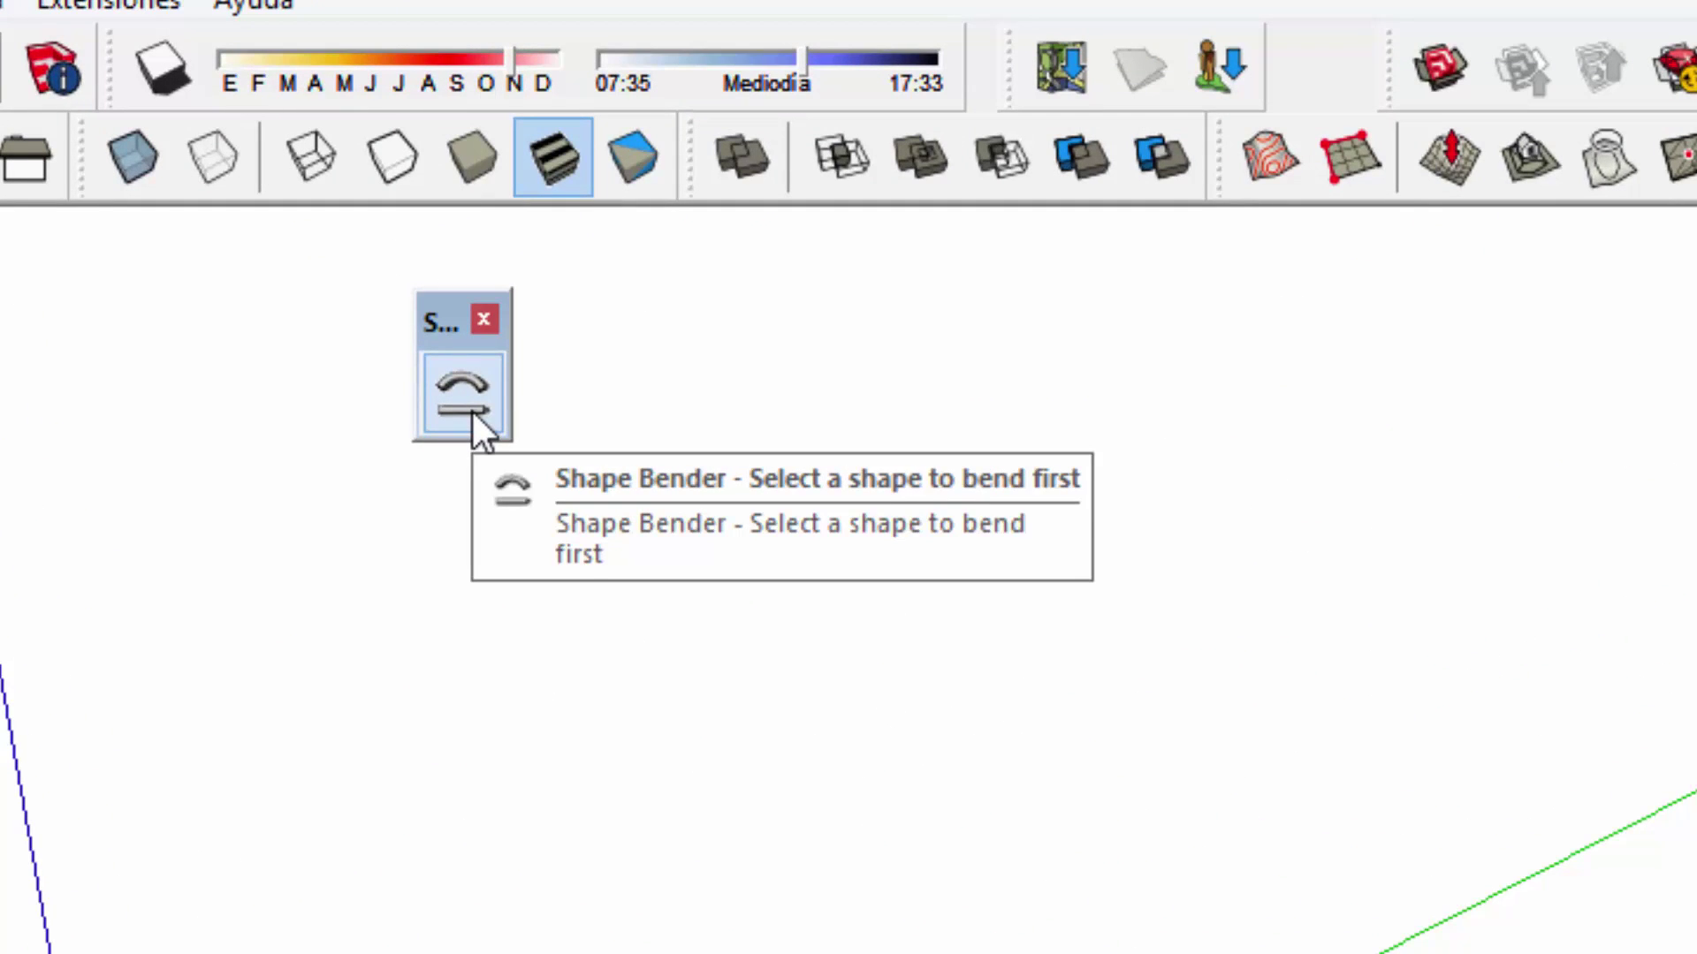
mouse_move(753, 709)
middle_mouse_down()
mouse_move(824, 633)
mouse_move(939, 636)
middle_mouse_up()
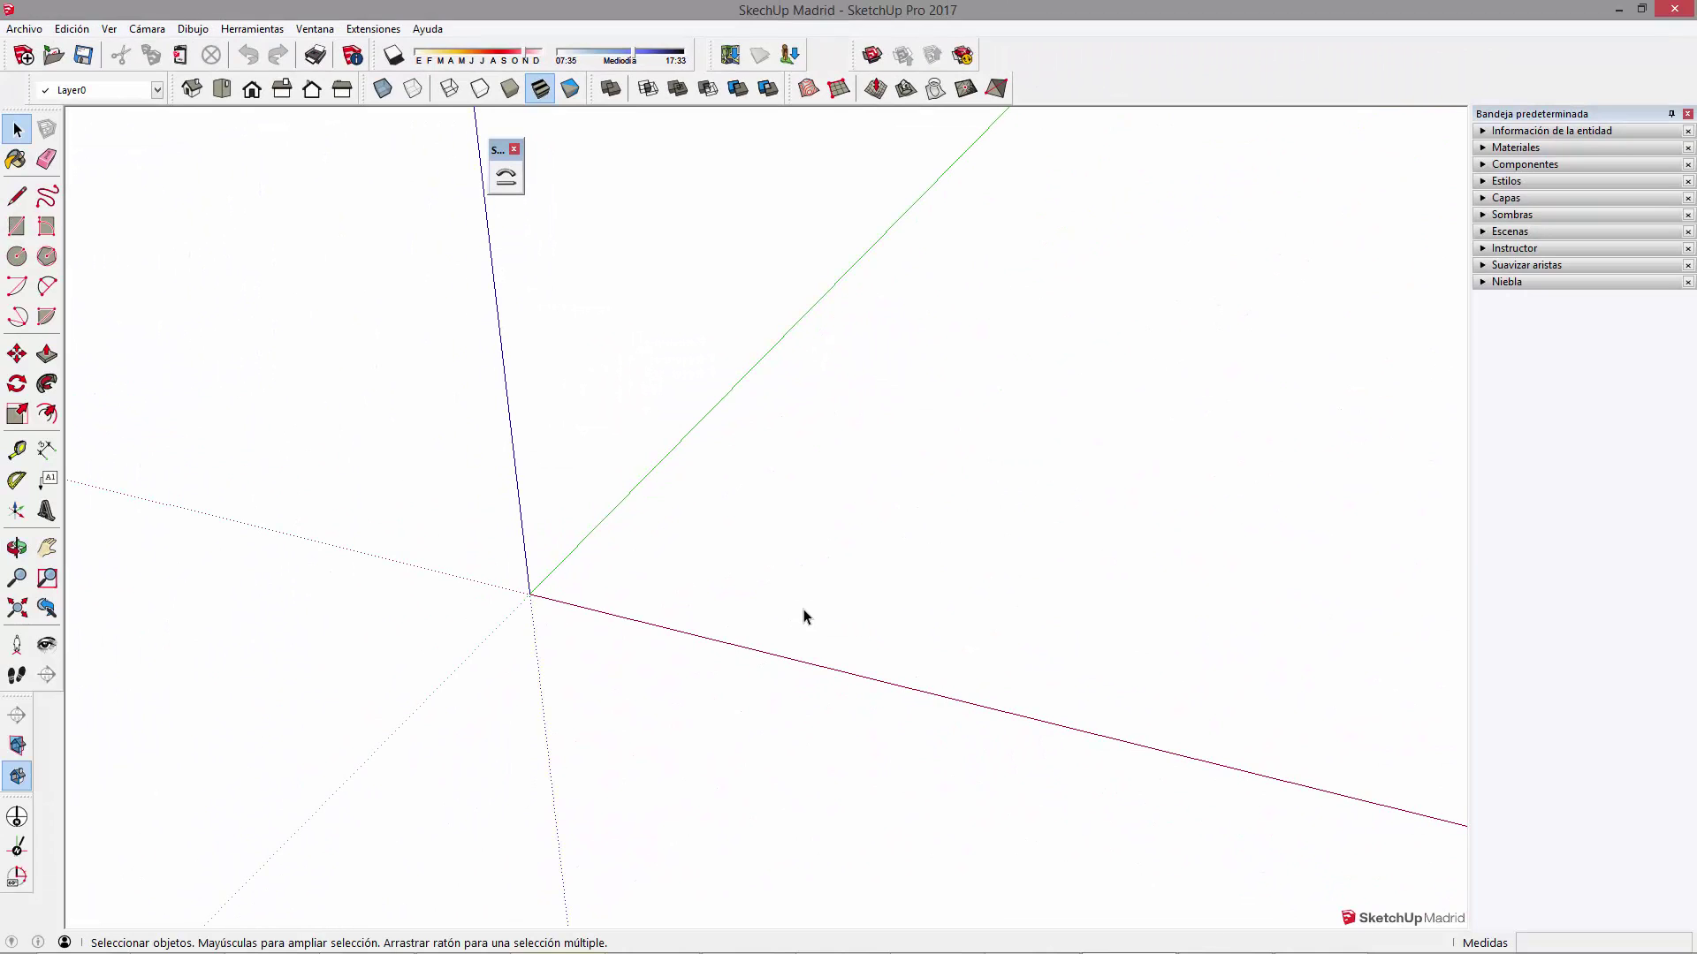
Draw a straight test line across the scene, then delete it
key("l")
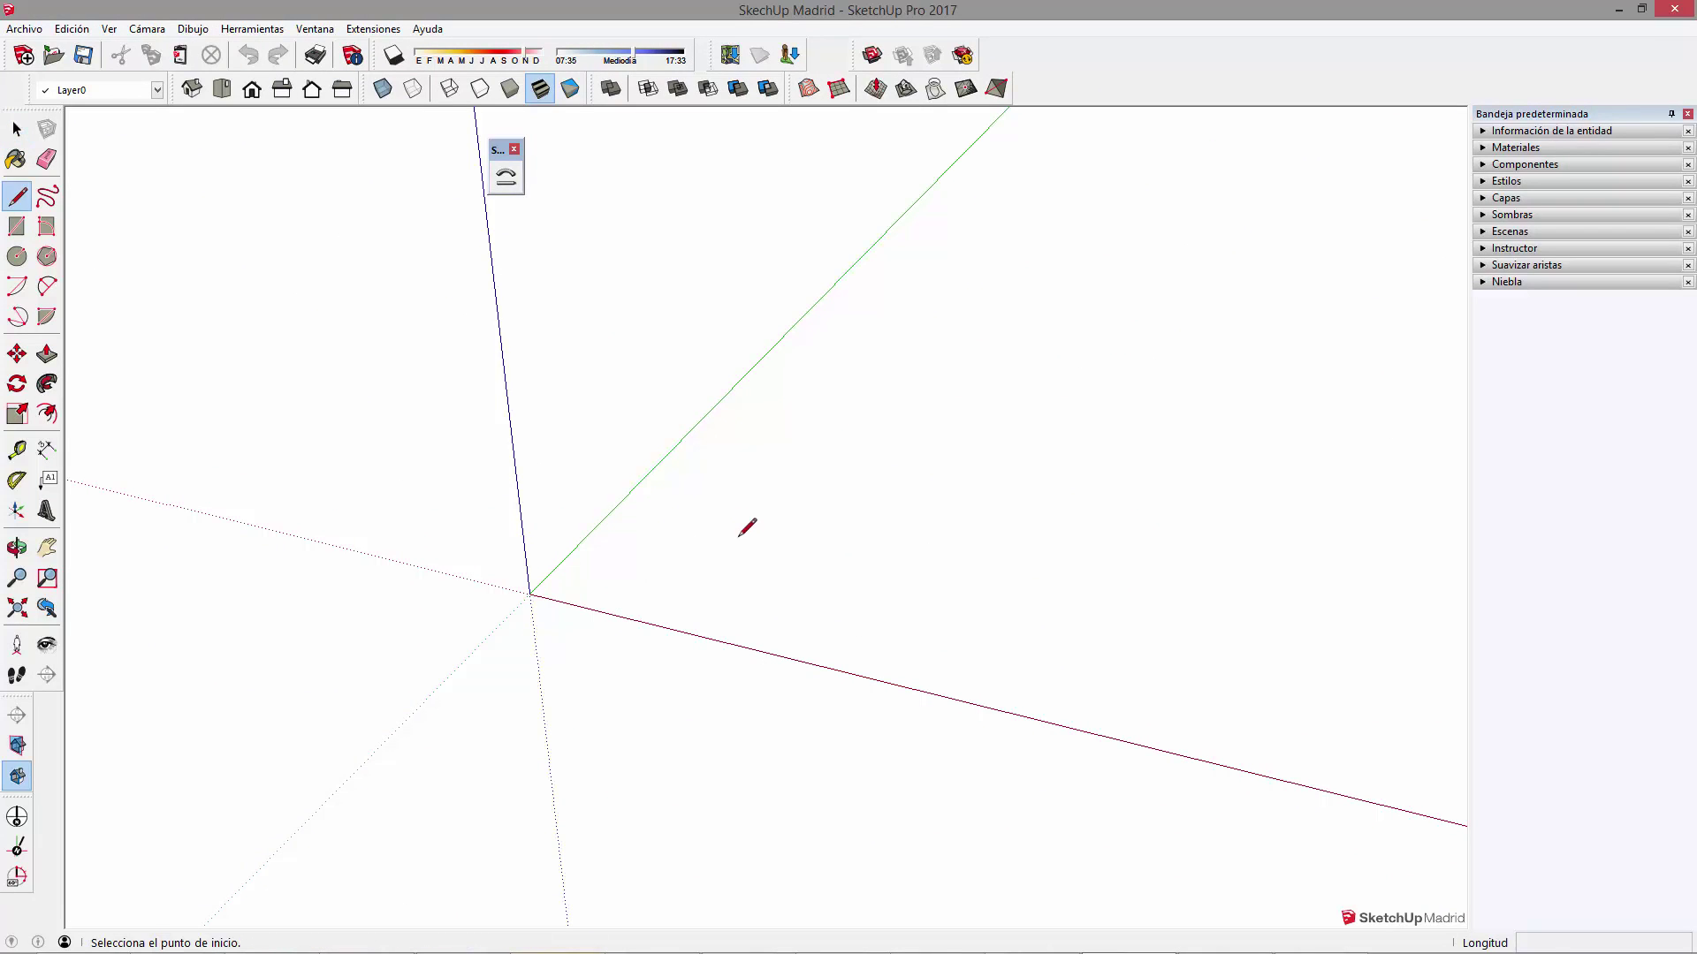
left_click(740, 474)
left_click(1296, 583)
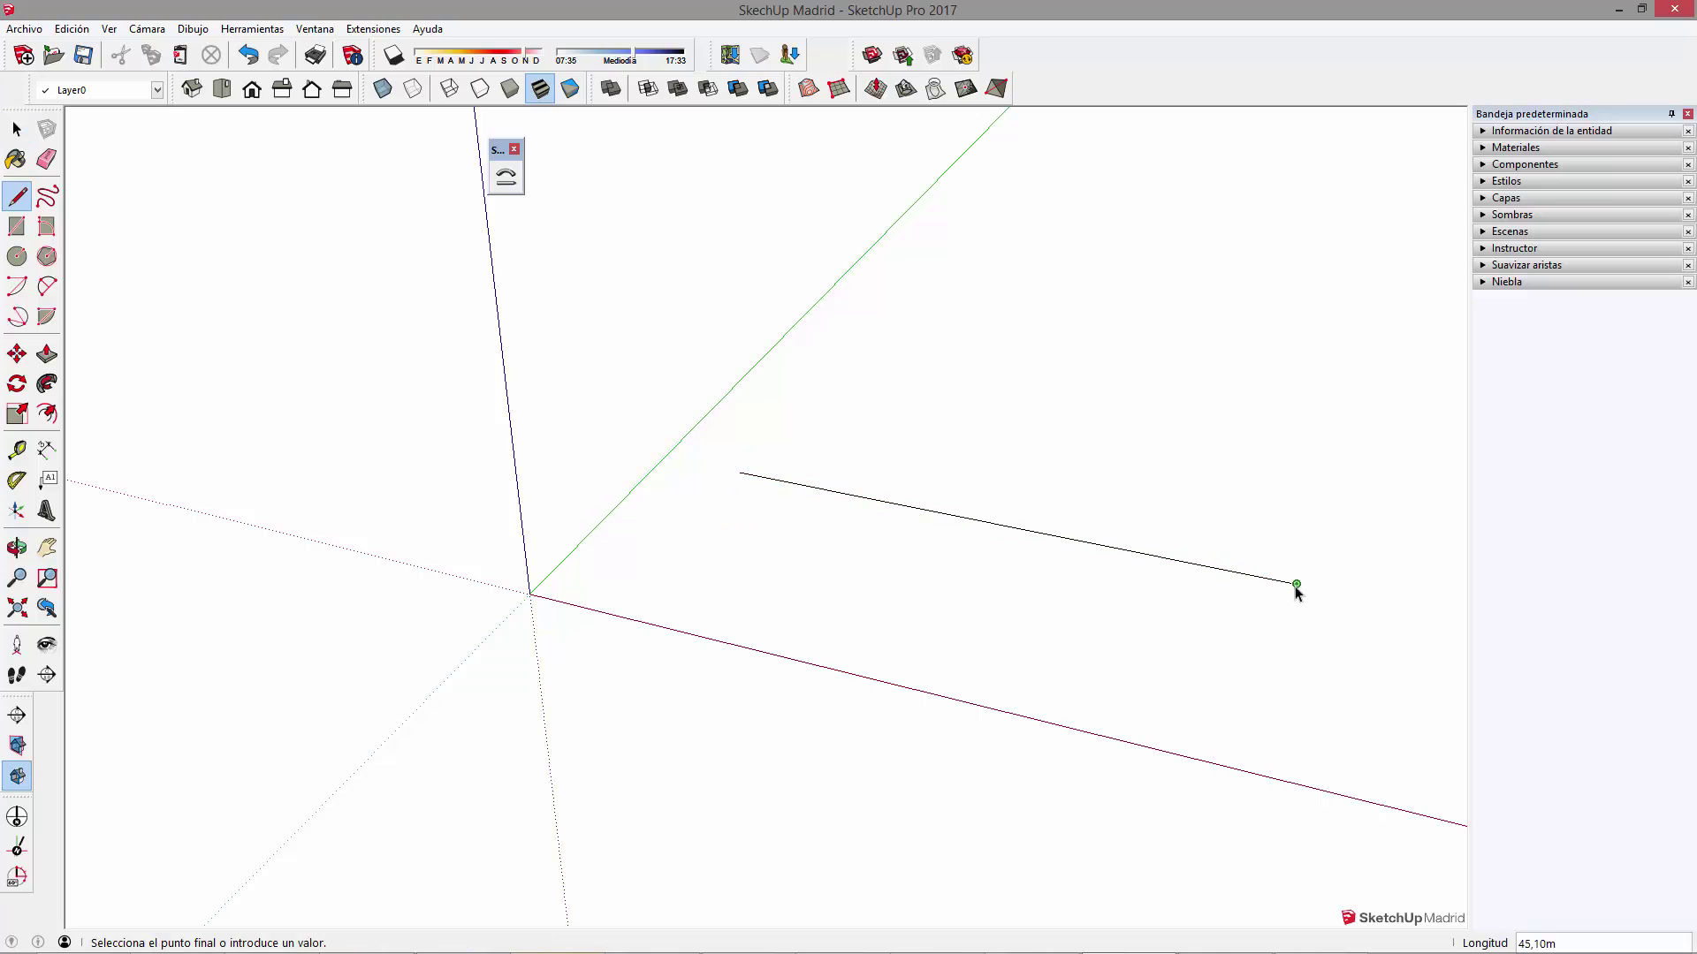
key("space")
middle_click_drag(1297, 600, 1140, 613)
left_click(1095, 576)
key("Delete")
Draw a two-point arc on the ground and raise its right endpoint
key("shift+p")
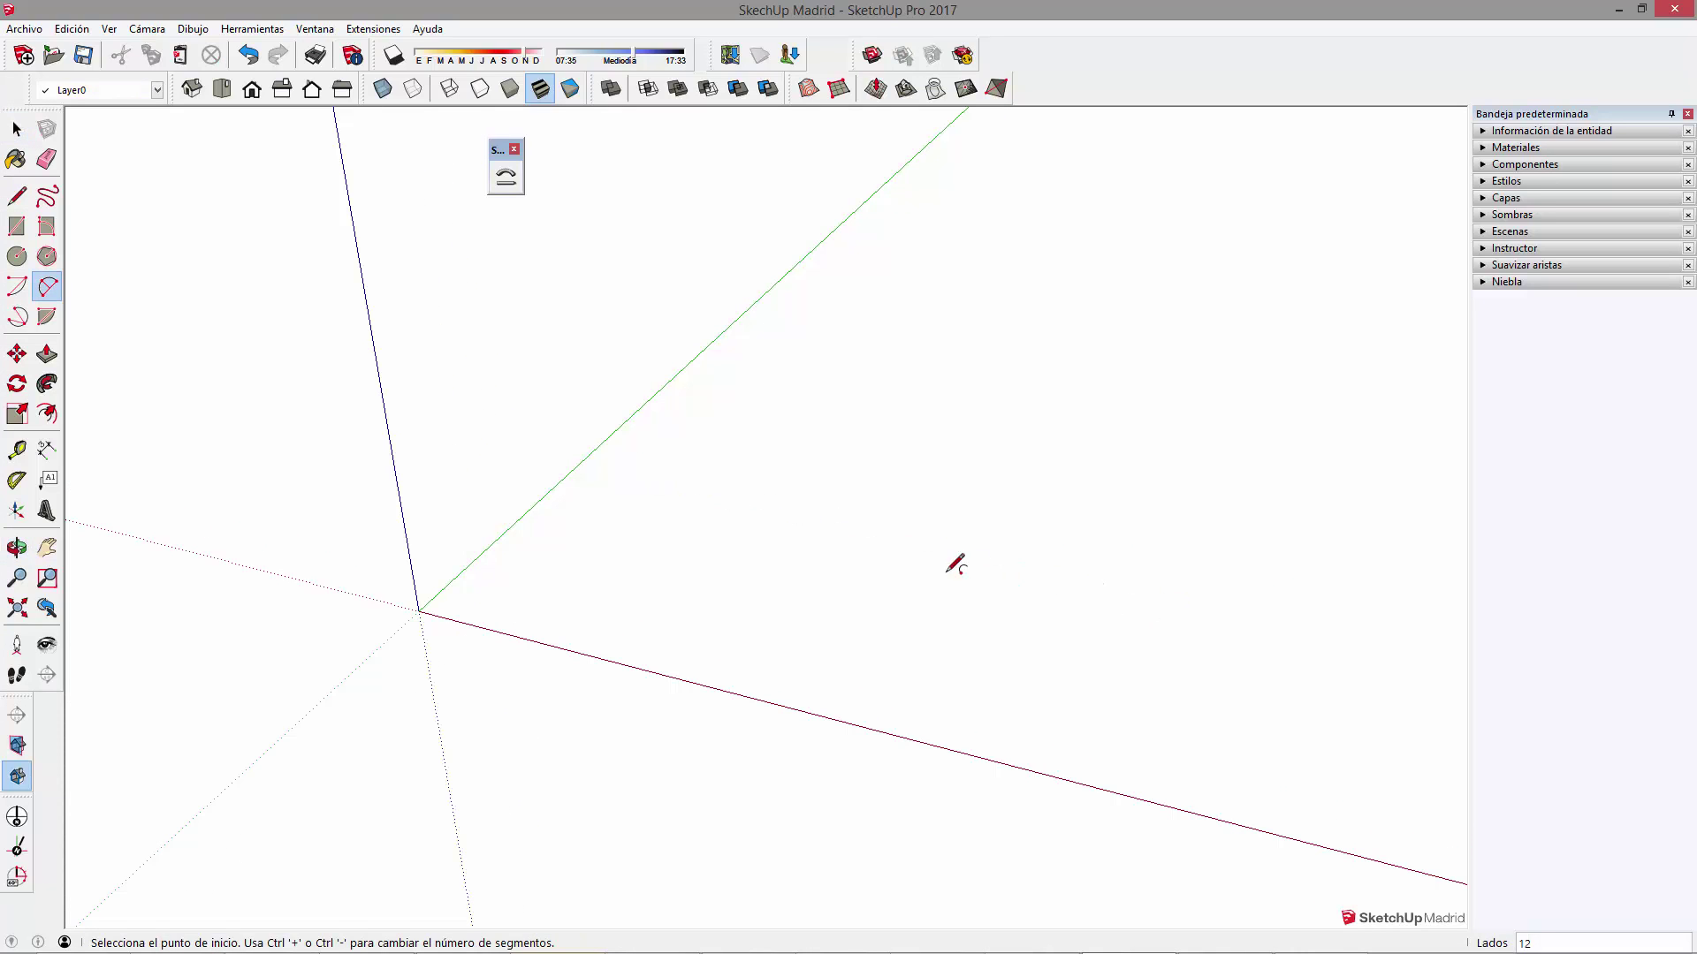
left_click(666, 488)
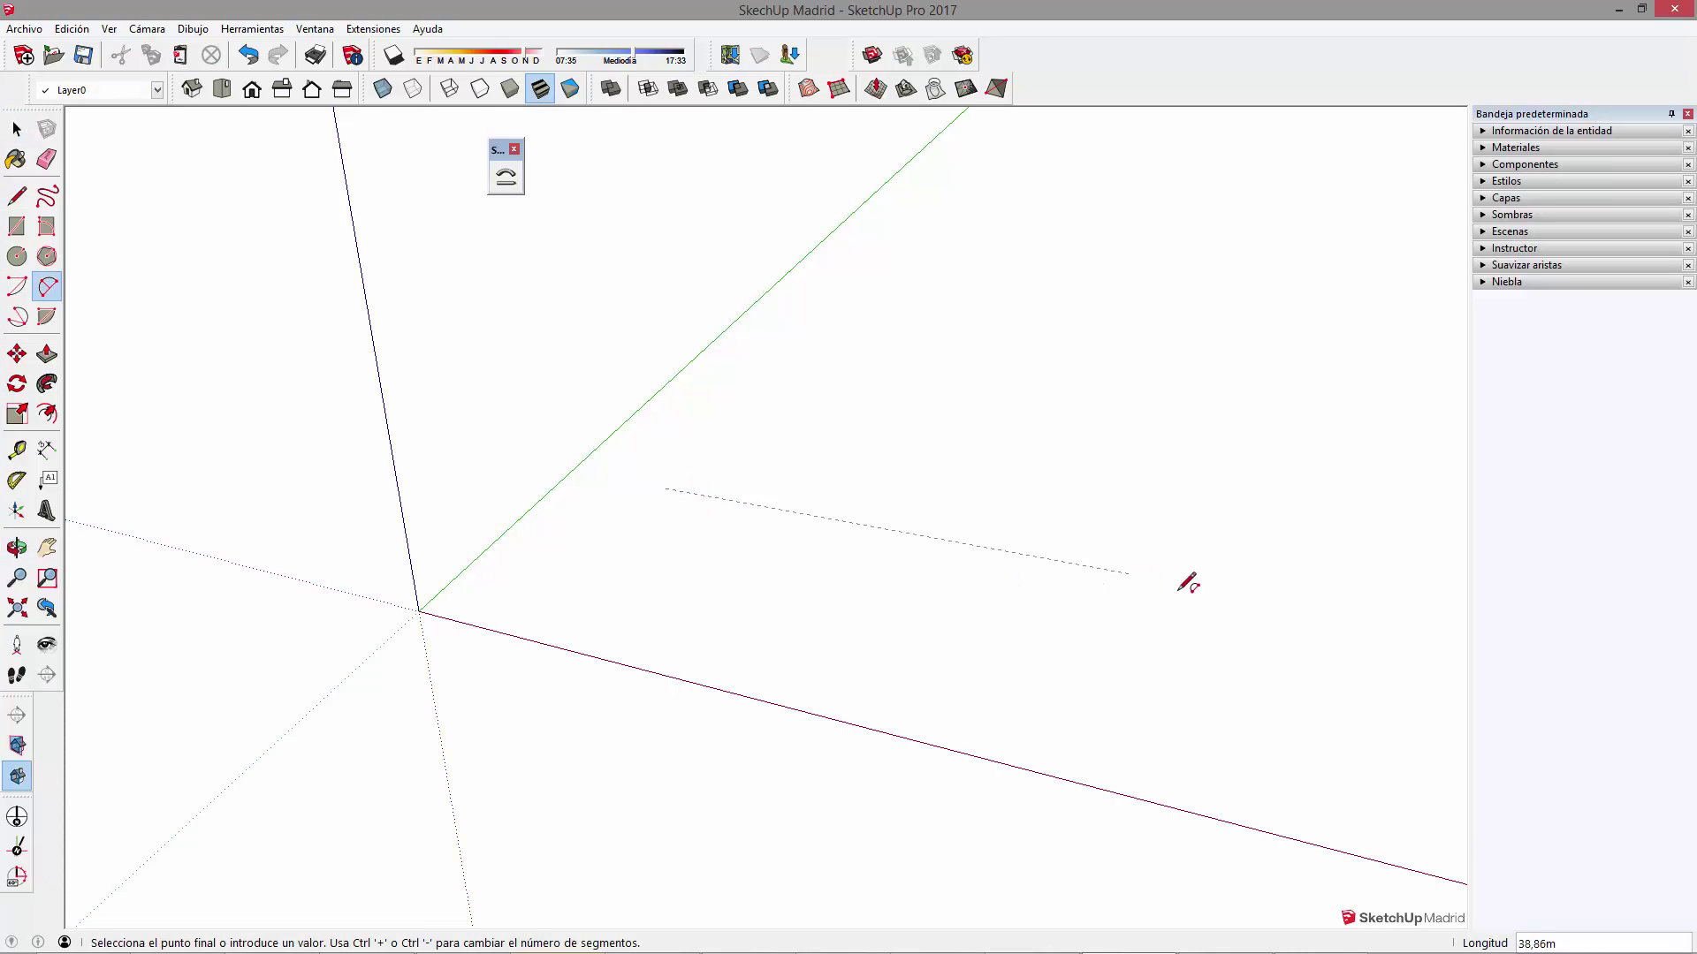
left_click(1260, 610)
left_click(1280, 556)
key("m")
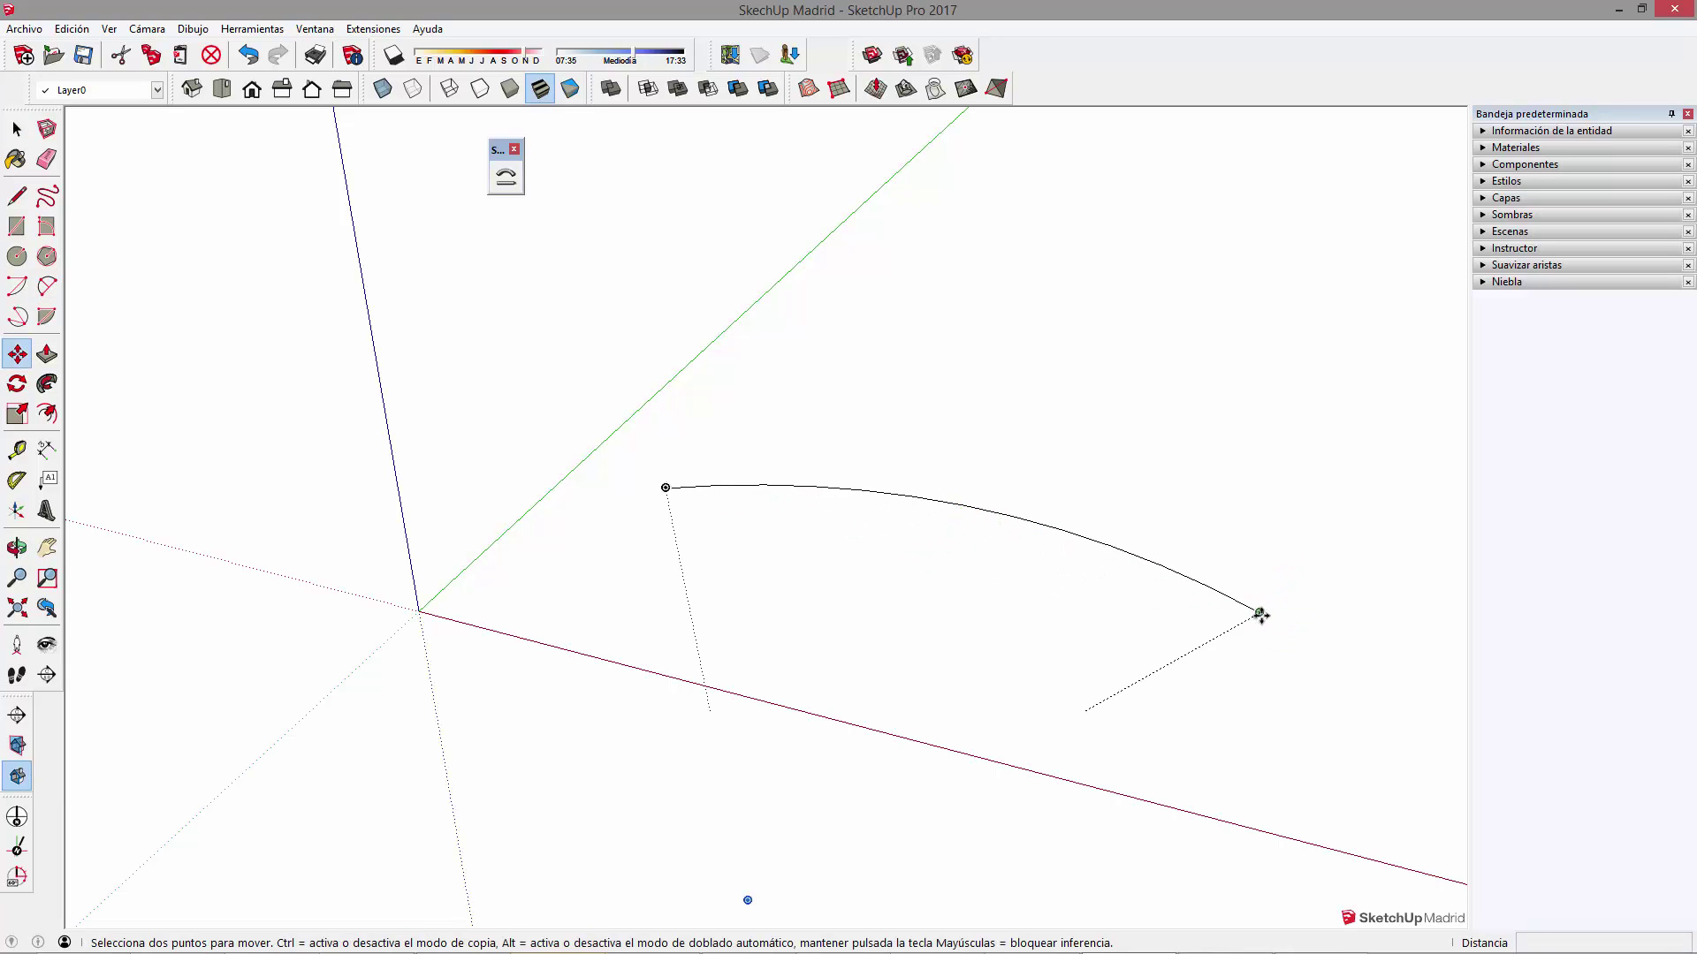
left_click(1261, 611)
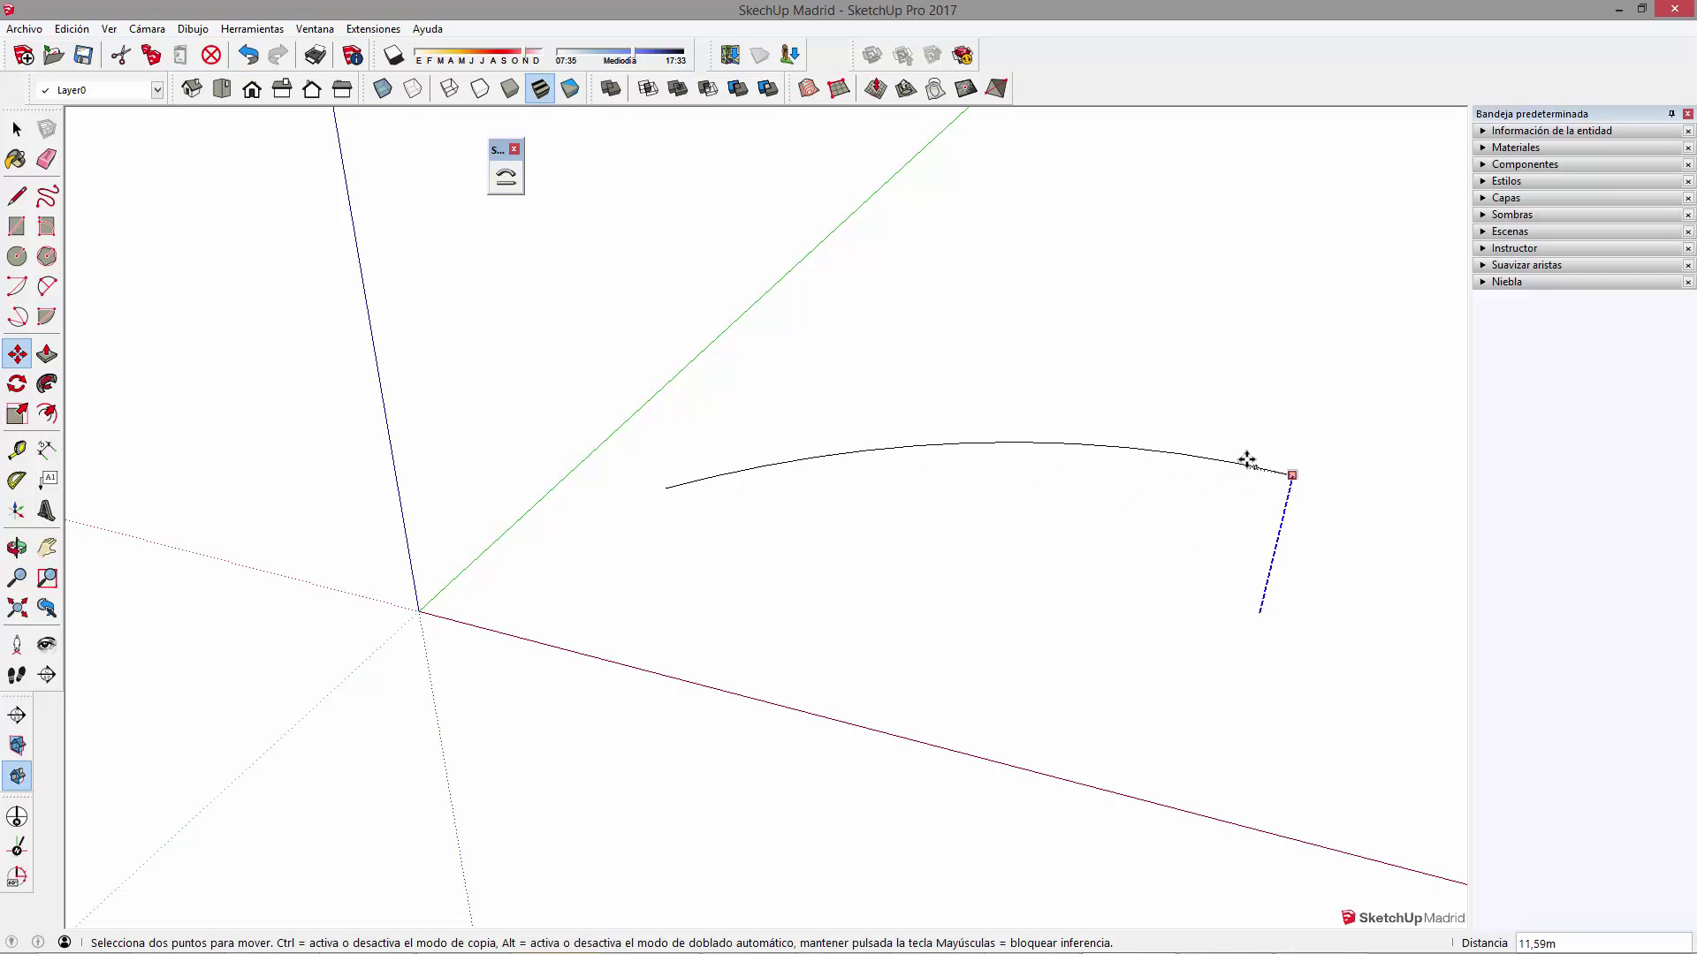
left_click(1246, 459)
Lift the arc's right endpoint about 2,85m higher and orbit around it
mouse_move(1064, 515)
middle_mouse_down()
mouse_move(1134, 594)
mouse_move(1249, 394)
mouse_move(1110, 306)
mouse_move(1167, 549)
mouse_move(1231, 365)
middle_mouse_up()
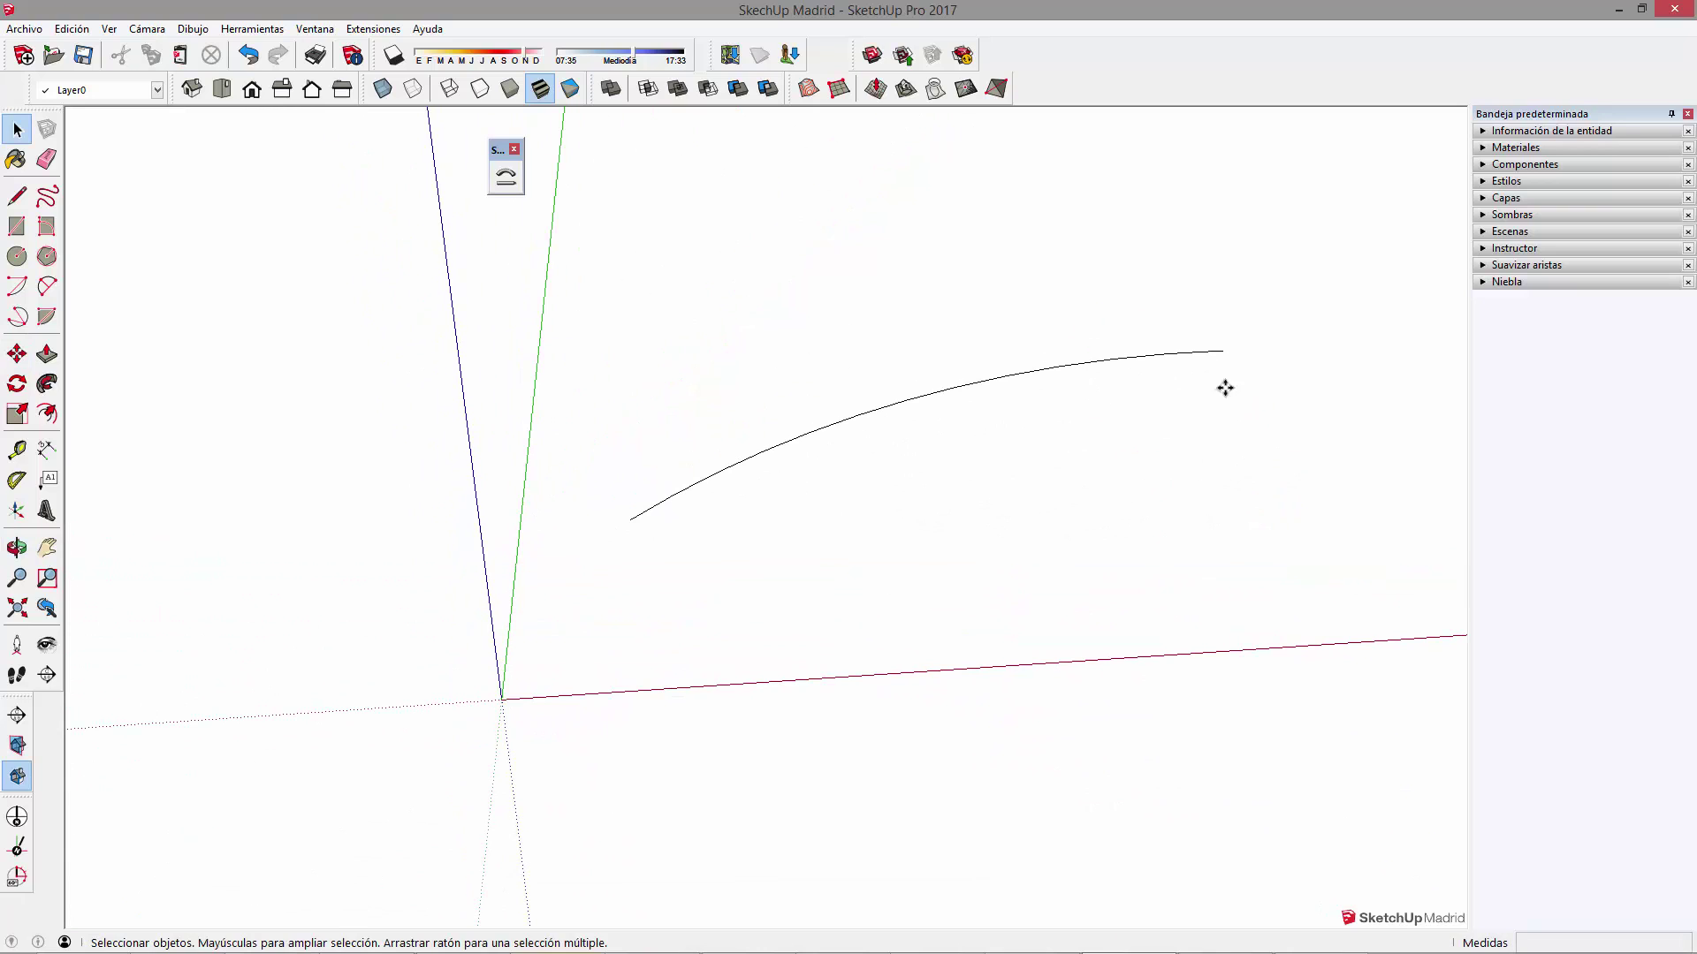
key("m")
left_click(1223, 349)
left_click(1226, 322)
mouse_move(1225, 323)
middle_mouse_down()
mouse_move(1197, 537)
mouse_move(1359, 495)
middle_mouse_up()
mouse_move(1186, 429)
middle_mouse_down()
mouse_move(1098, 492)
mouse_move(1041, 477)
mouse_move(1063, 423)
middle_mouse_up()
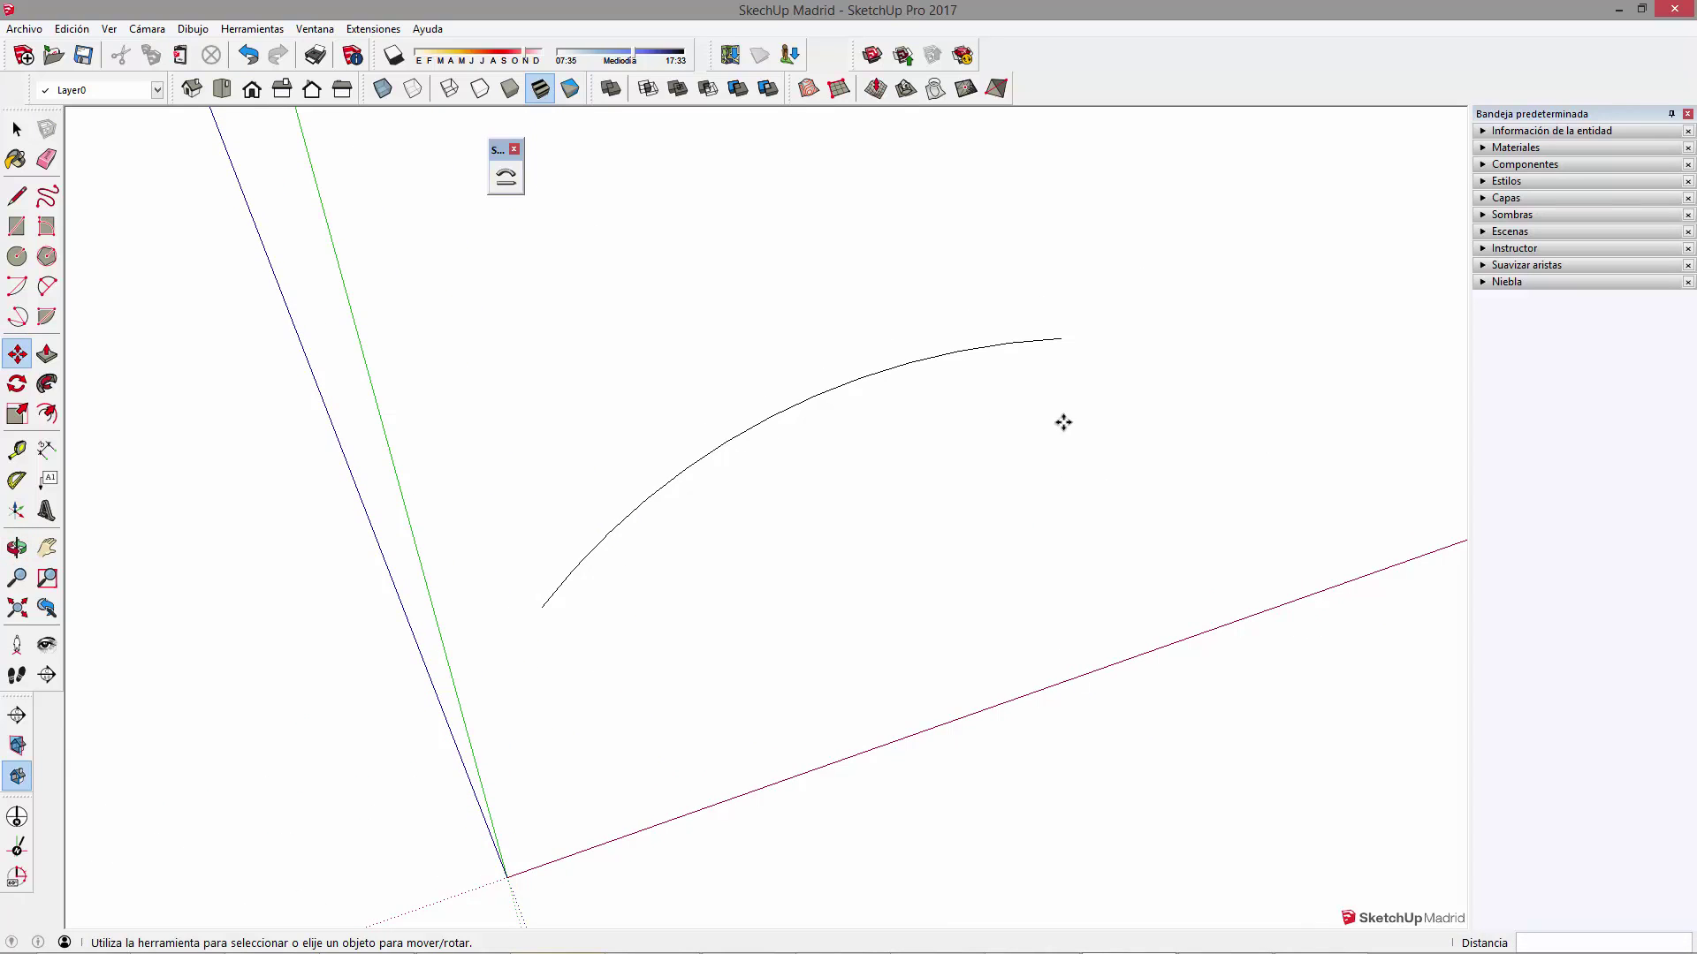
Draw a second two-point arc joined to the first, forming an S-curve path
key("a")
left_click(1061, 338)
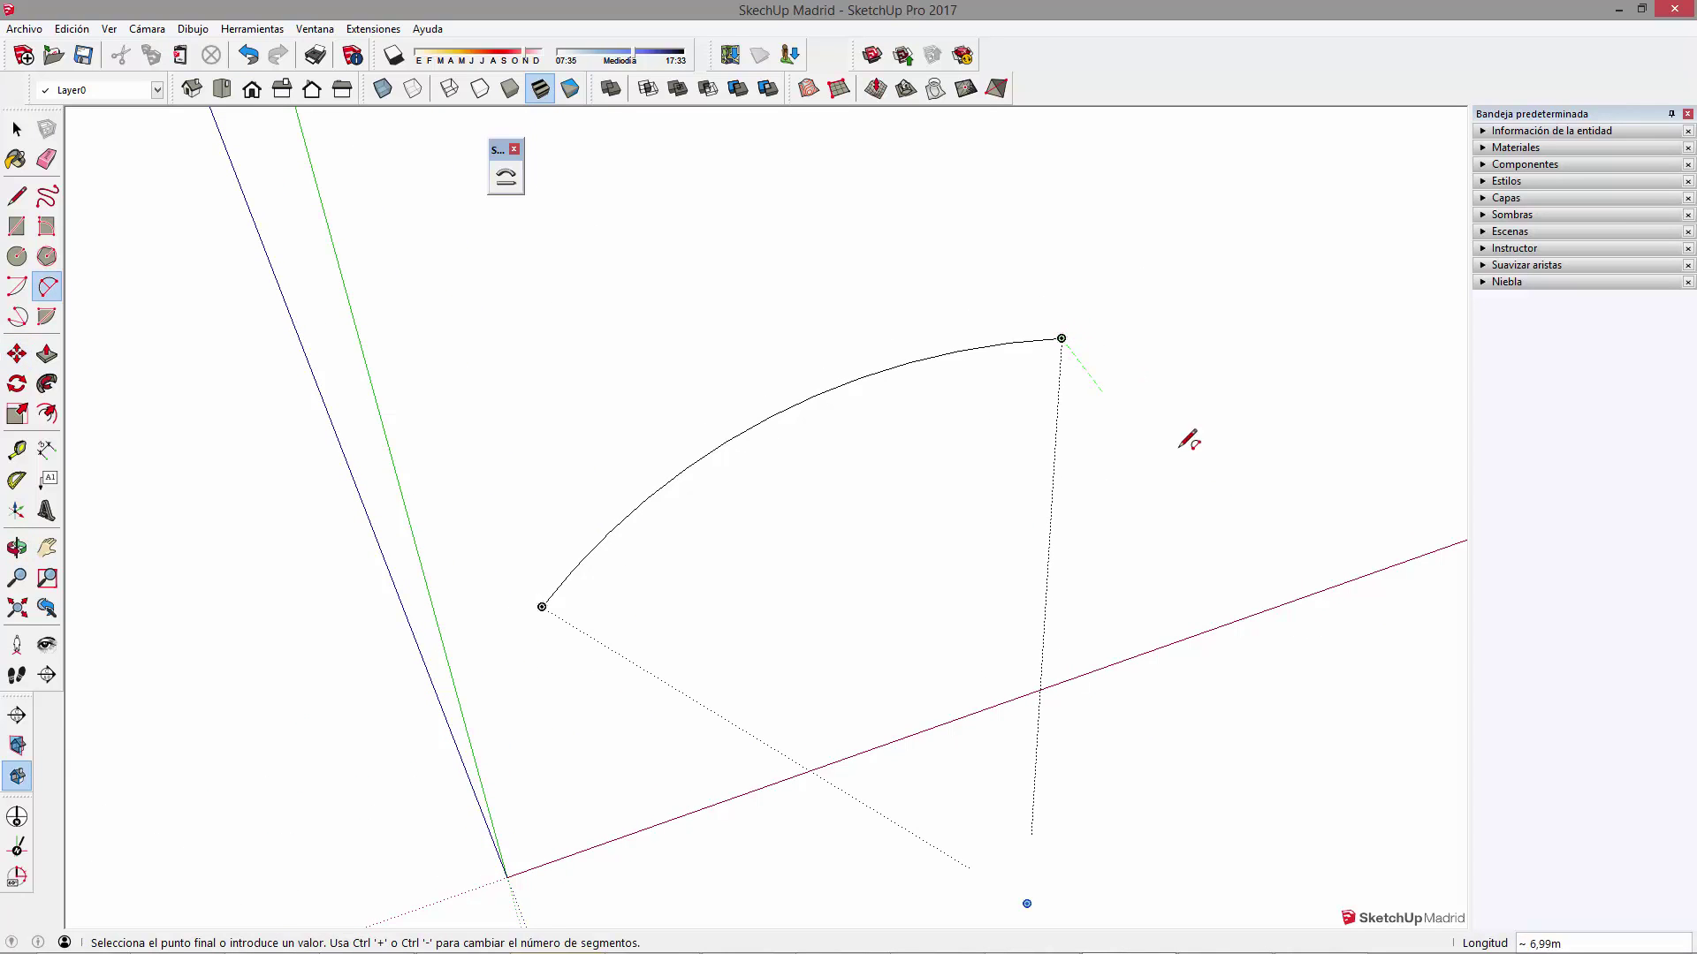
left_click(1272, 601)
left_click(1298, 548)
mouse_move(1281, 625)
middle_mouse_down()
mouse_move(1069, 468)
mouse_move(799, 318)
mouse_move(693, 386)
mouse_move(837, 606)
mouse_move(852, 671)
mouse_move(928, 607)
mouse_move(428, 632)
mouse_move(954, 559)
mouse_move(681, 421)
mouse_move(518, 421)
middle_mouse_up()
mouse_move(1019, 686)
middle_mouse_down()
mouse_move(1027, 562)
mouse_move(905, 671)
mouse_move(1409, 579)
middle_mouse_up()
middle_click_drag(777, 598, 647, 644)
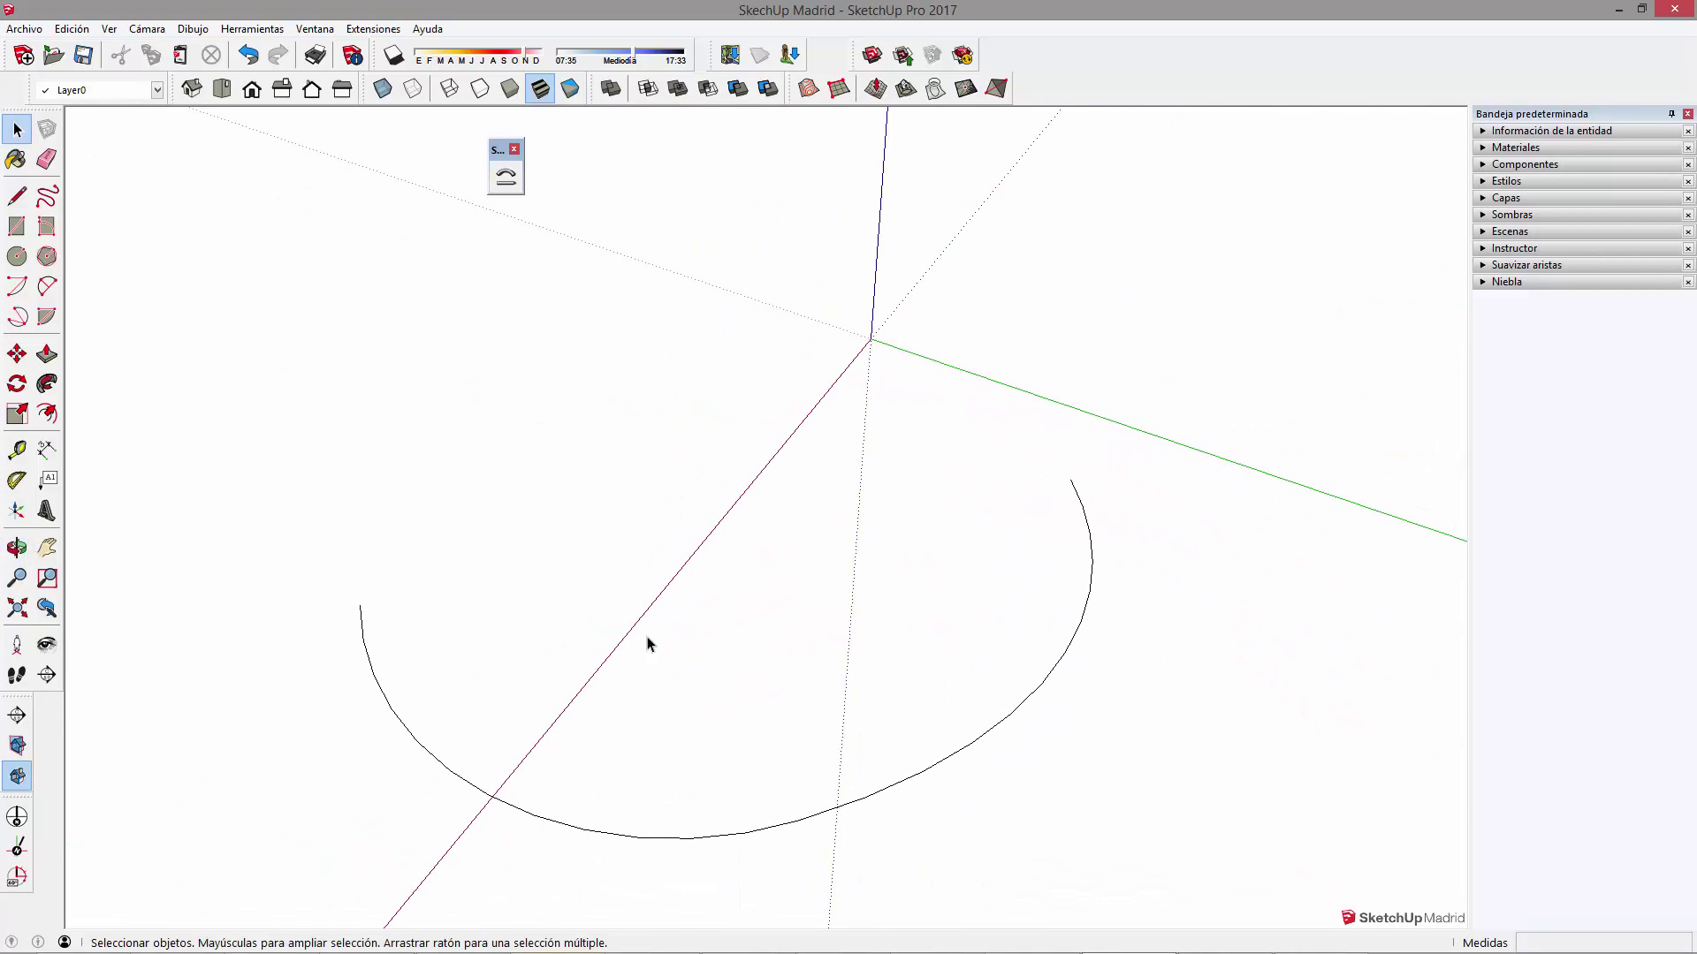
Draw a flat rectangle near the curved path
key("r")
left_click(848, 398)
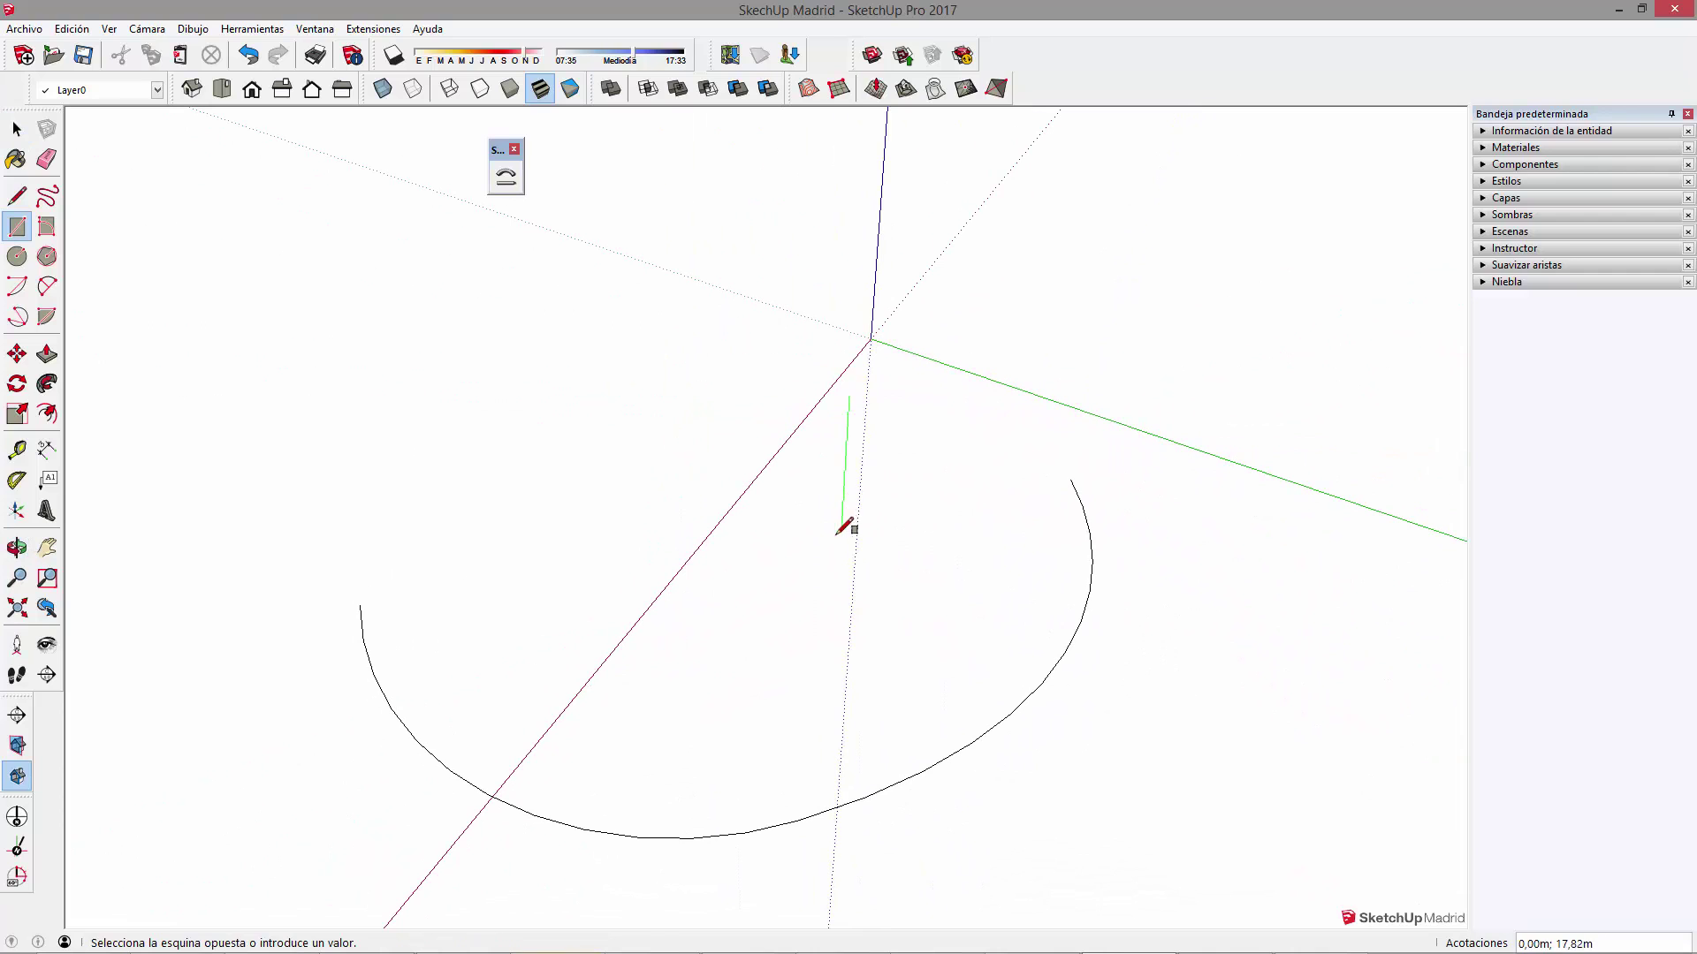
left_click(838, 542)
mouse_move(840, 542)
middle_mouse_down()
mouse_move(941, 621)
mouse_move(757, 587)
mouse_move(743, 739)
middle_mouse_up()
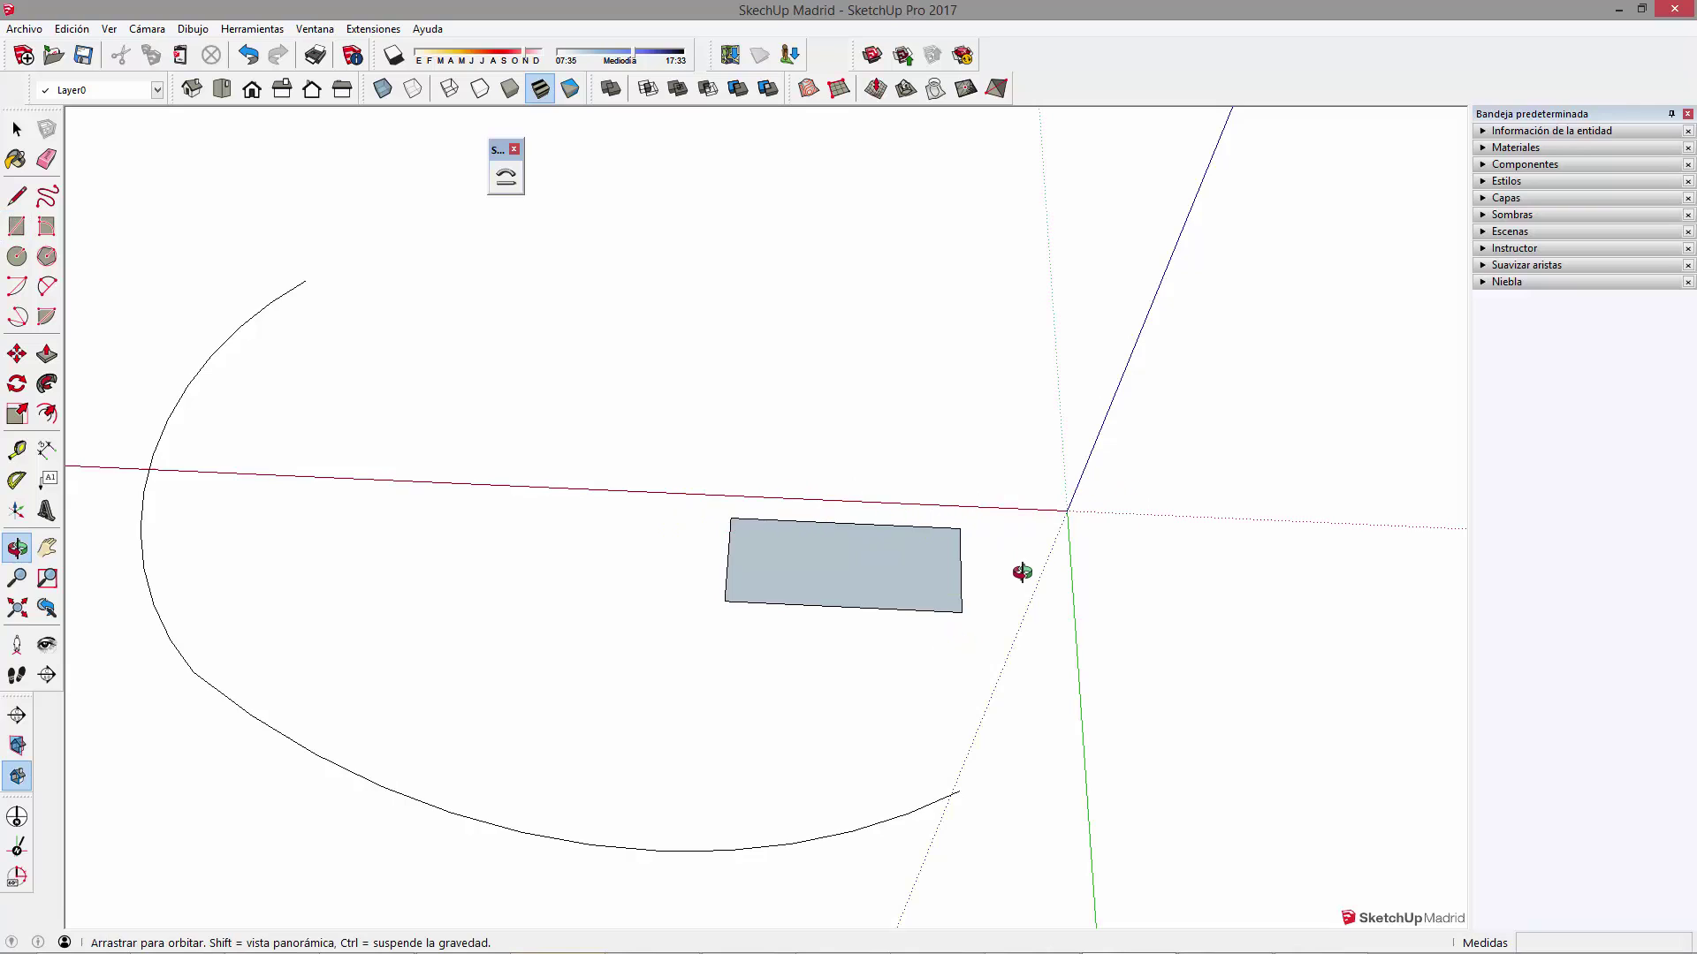
middle_click_drag(1022, 571, 799, 477)
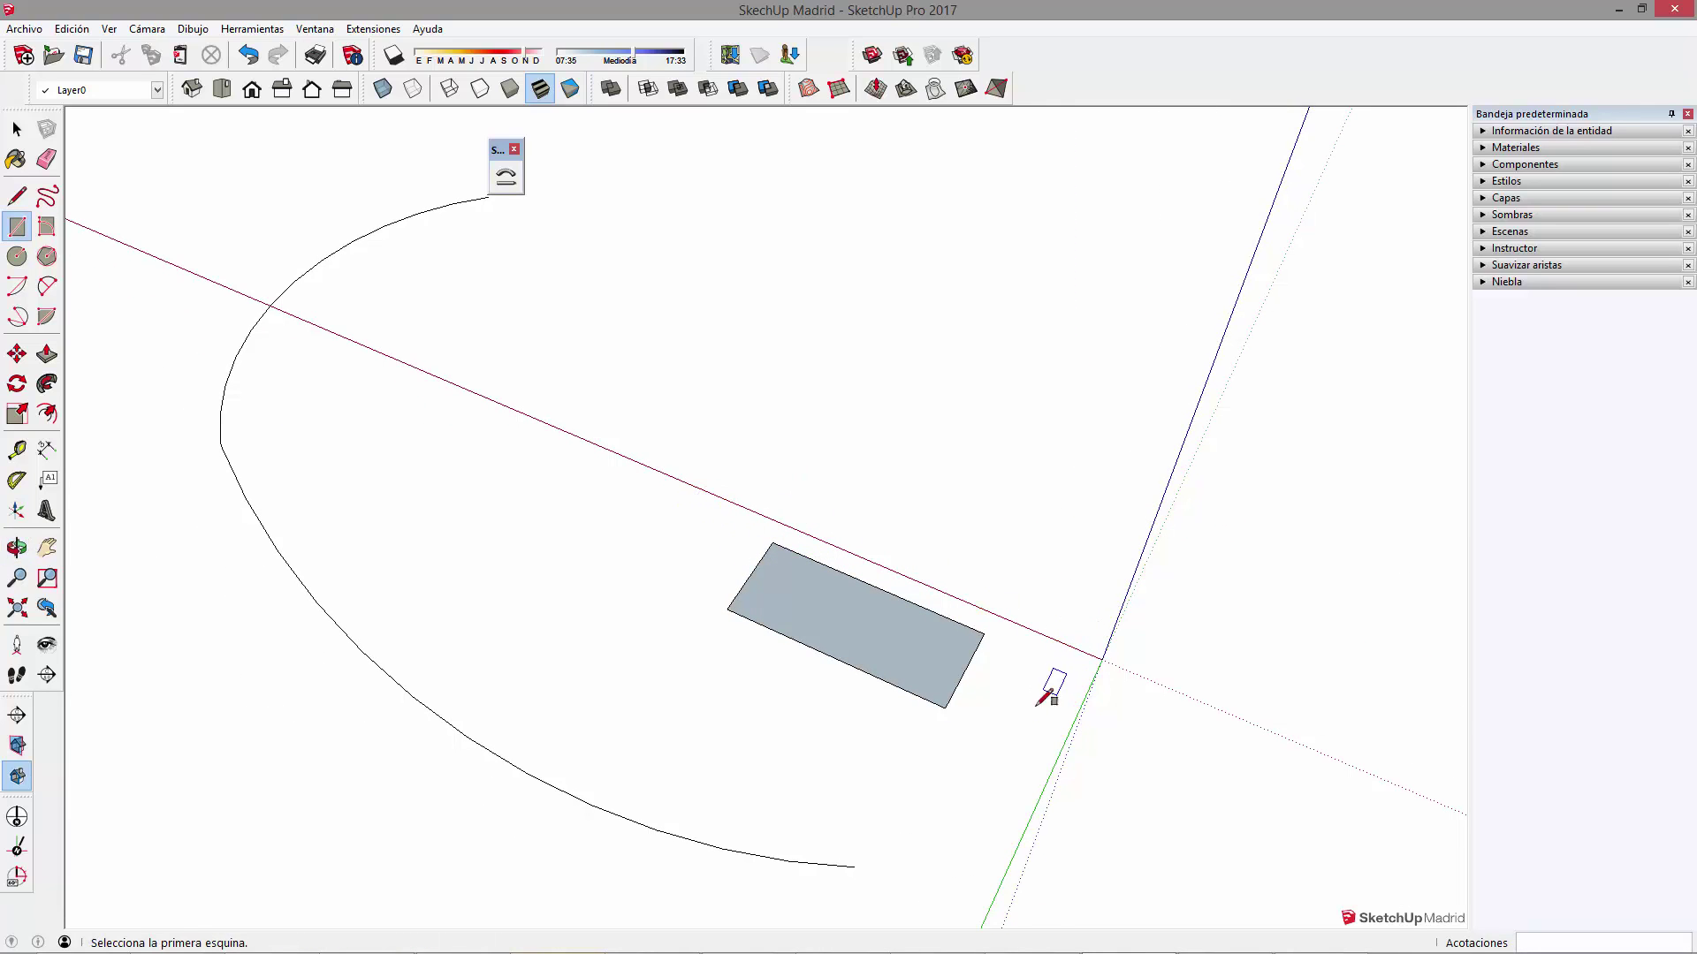
Draw a straight line parallel to the rectangle's long edge, just off its corner
key("l")
left_click(944, 708)
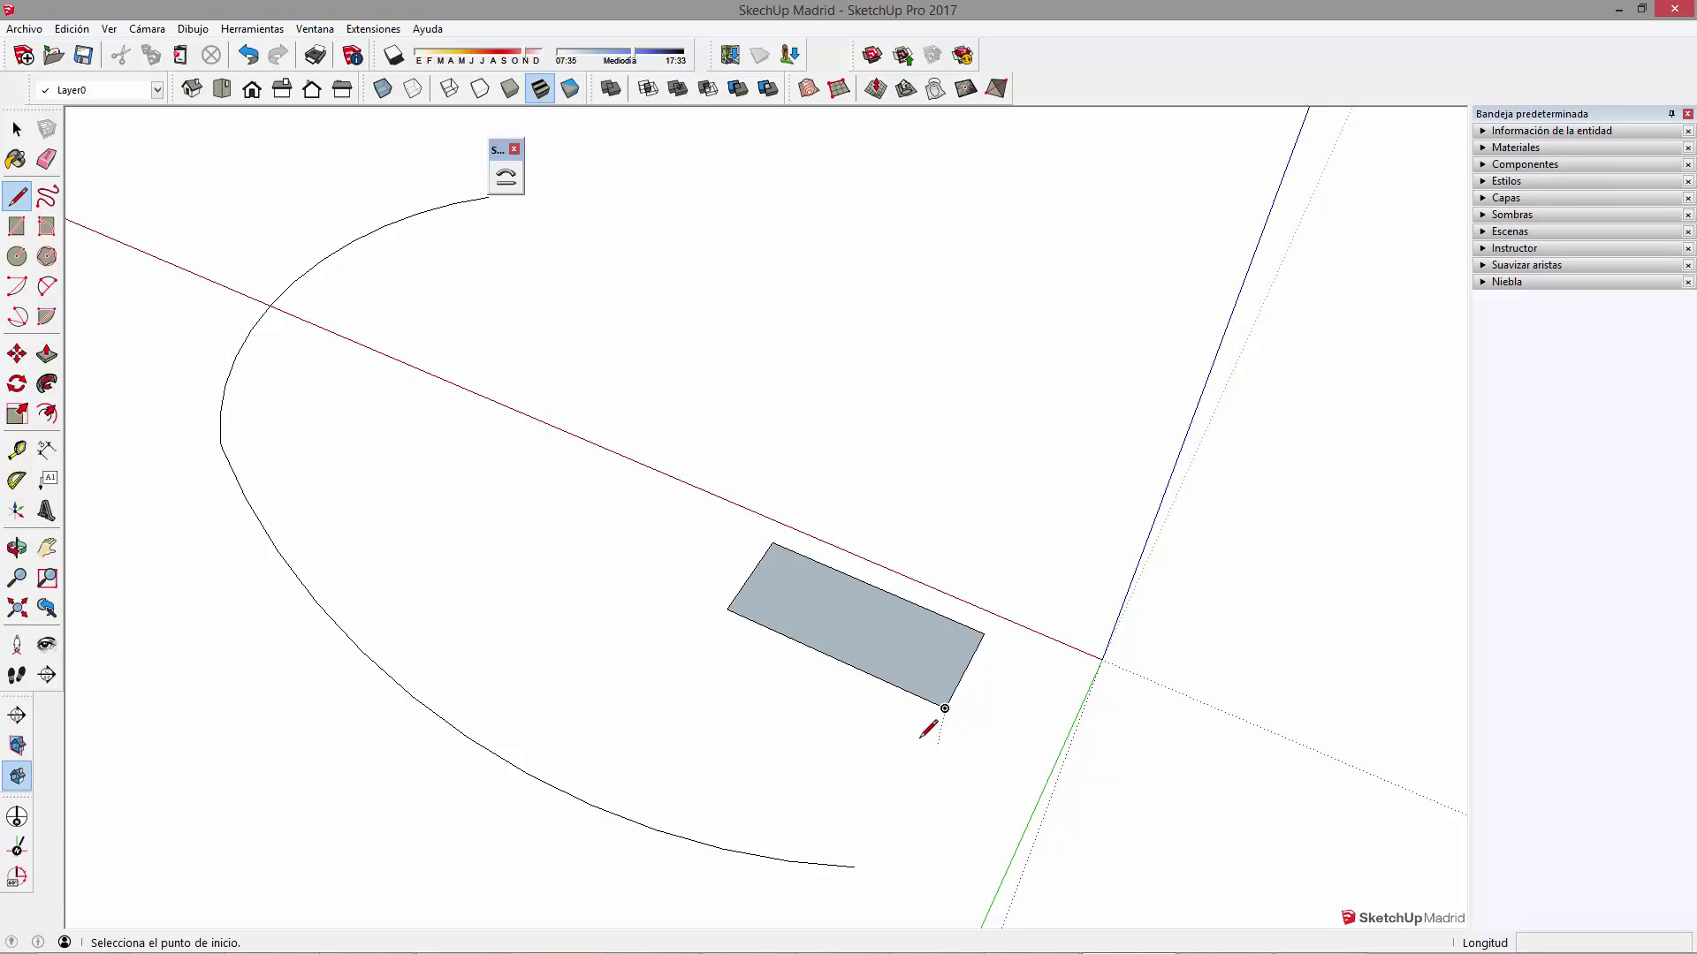
left_click(916, 733)
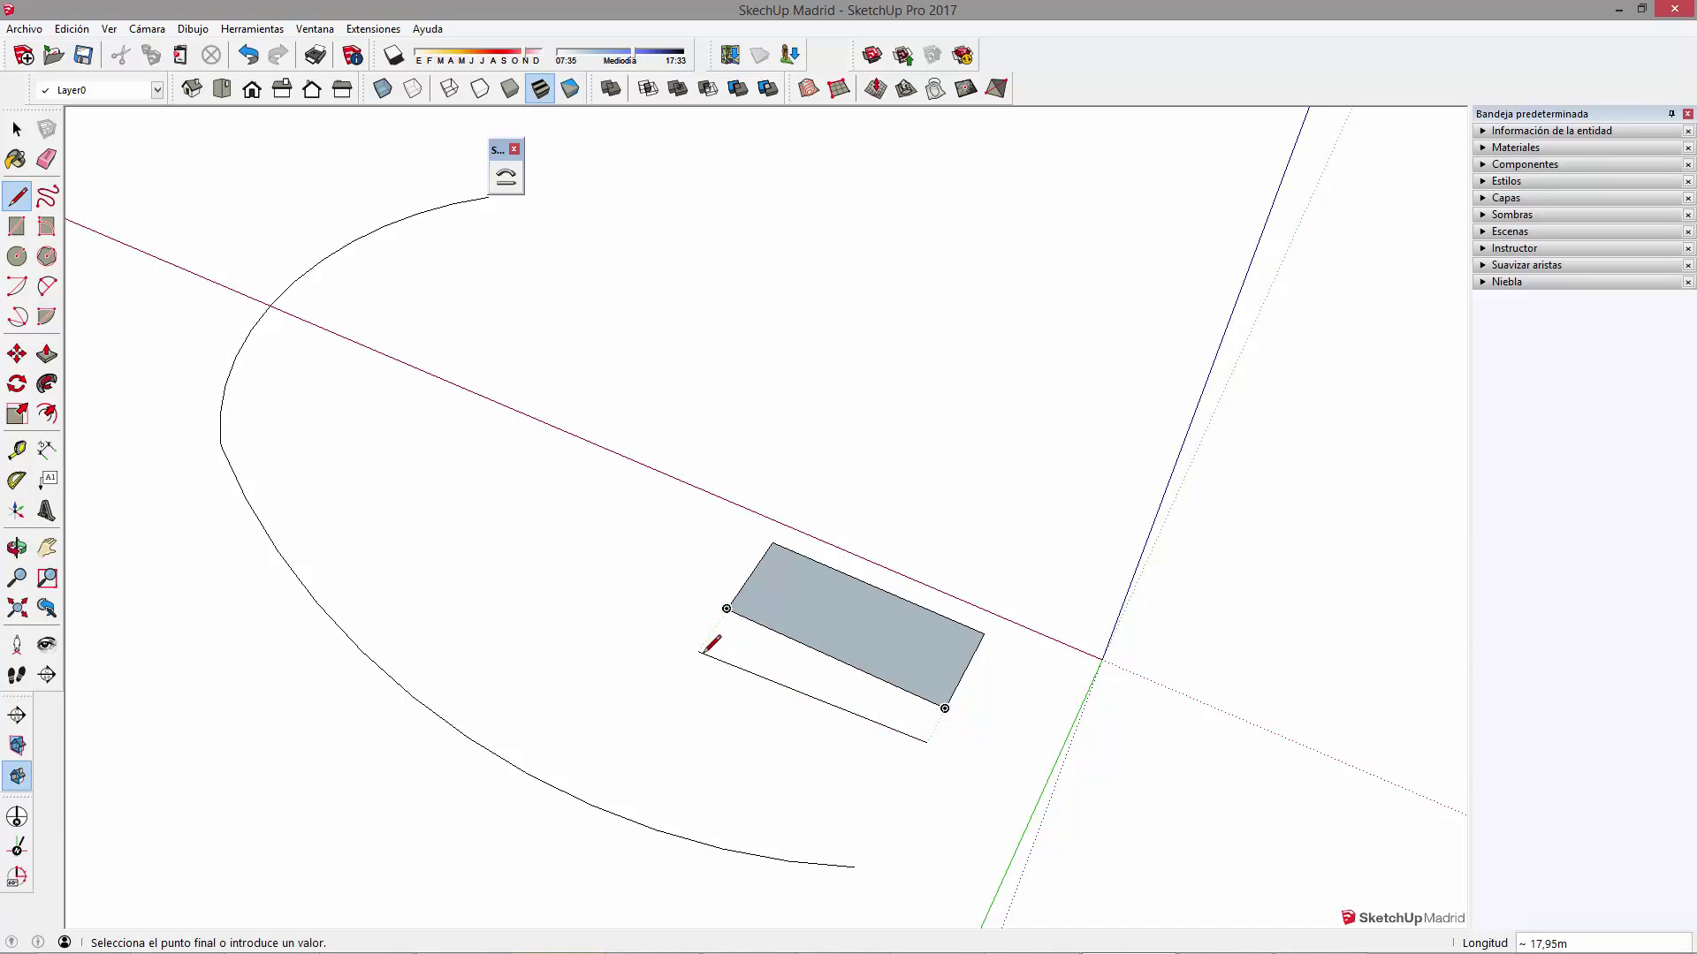
key("space")
left_click(782, 681)
middle_click_drag(796, 685, 920, 528)
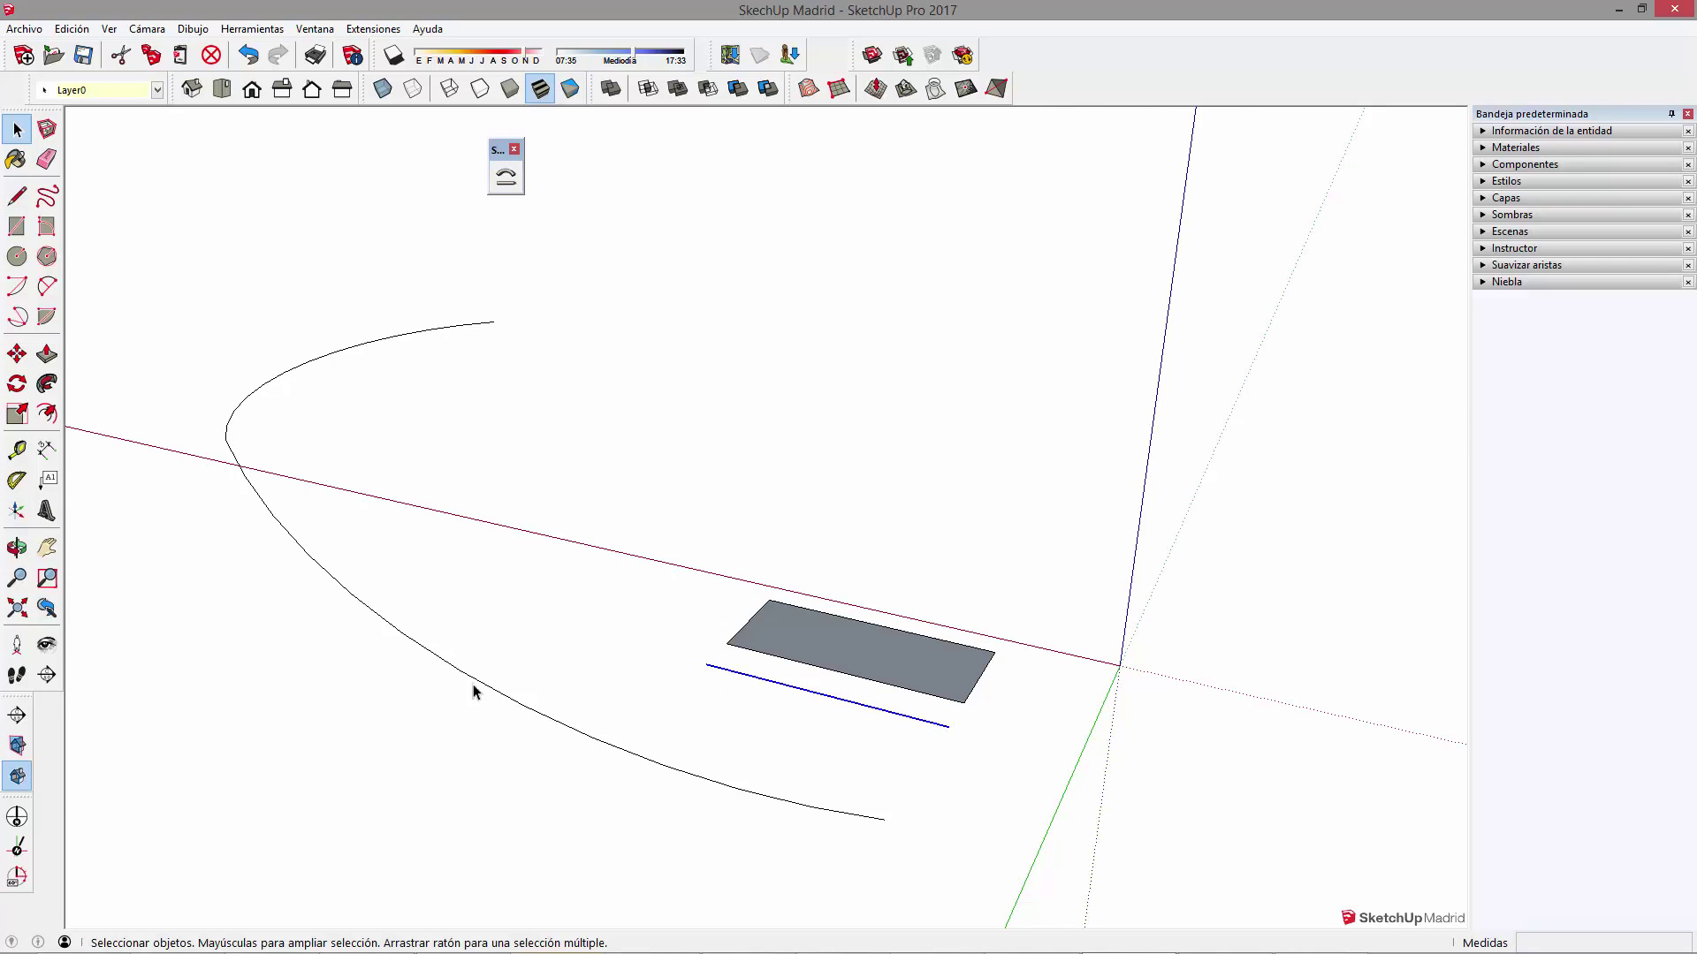
Offset the rectangle's outline inward
left_click(801, 610)
middle_click_drag(937, 671, 942, 694)
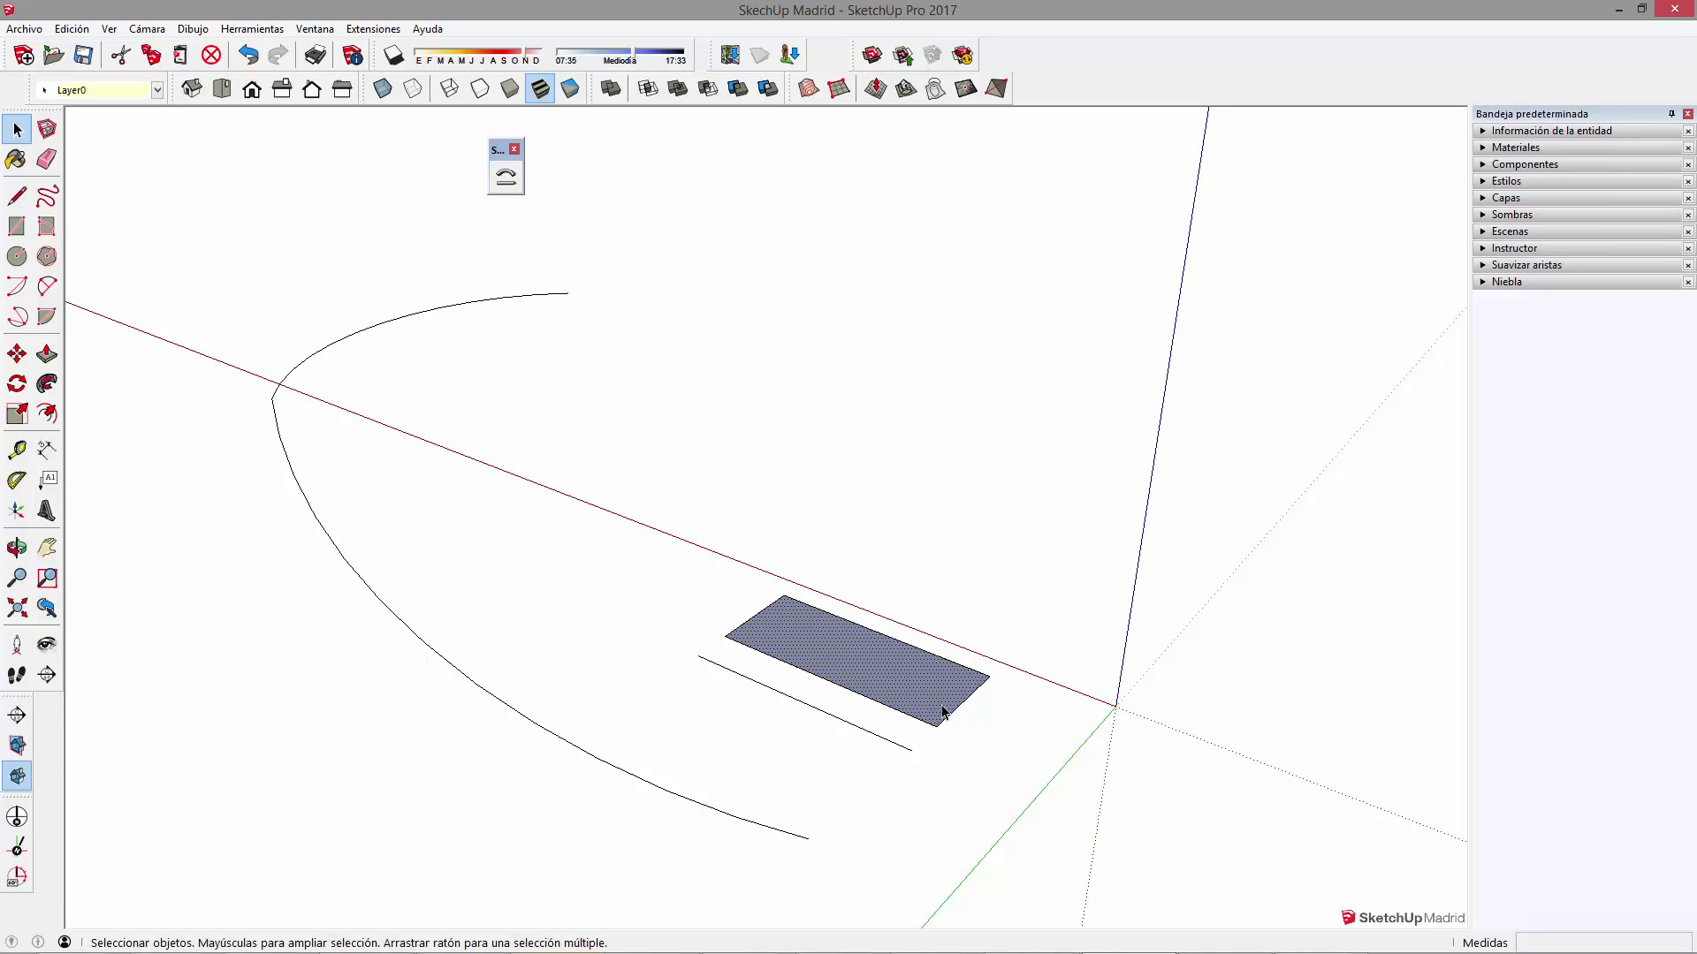
left_click(801, 671)
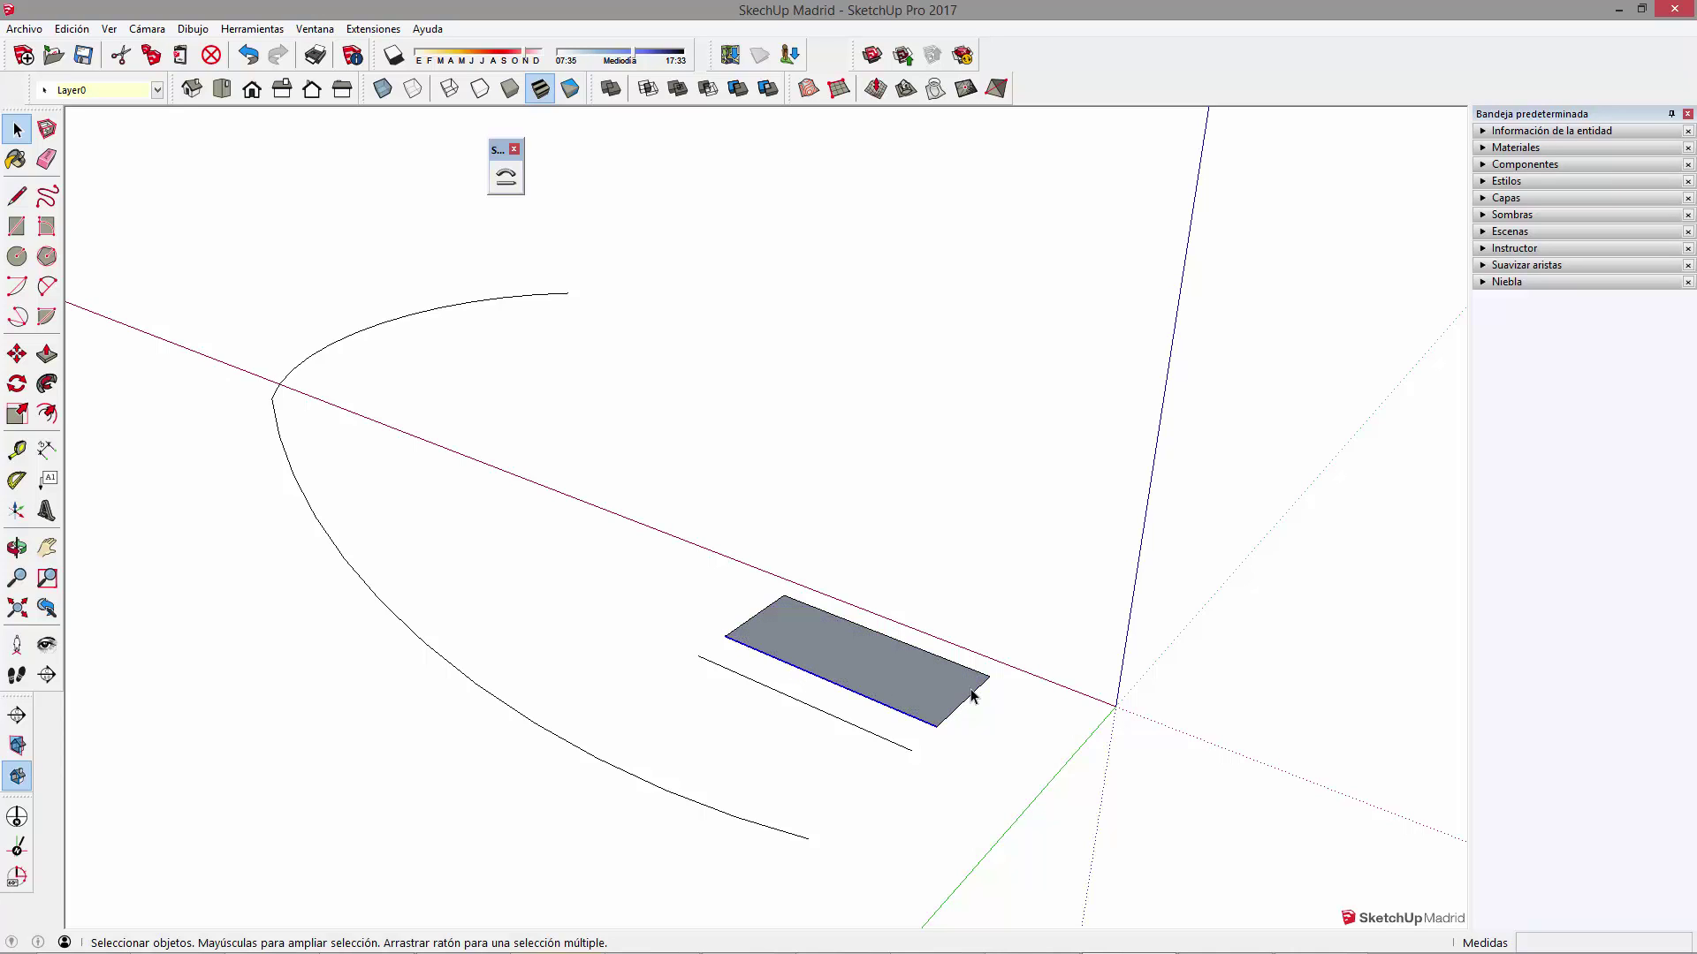
key("f")
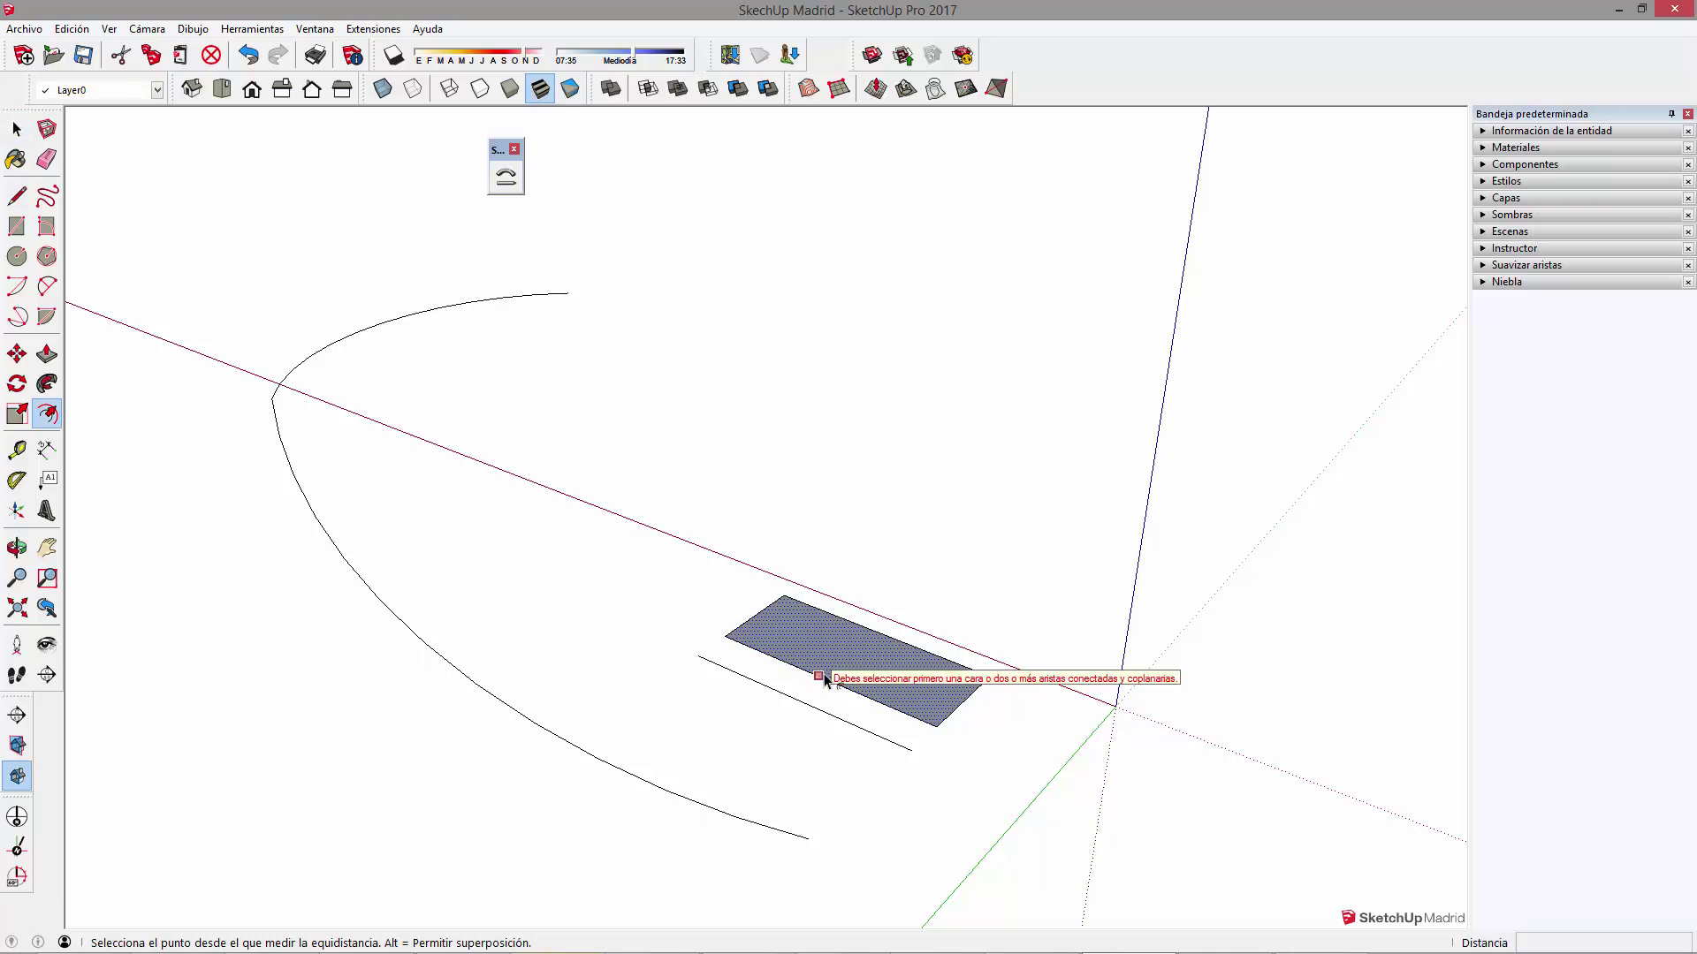
left_click(850, 677)
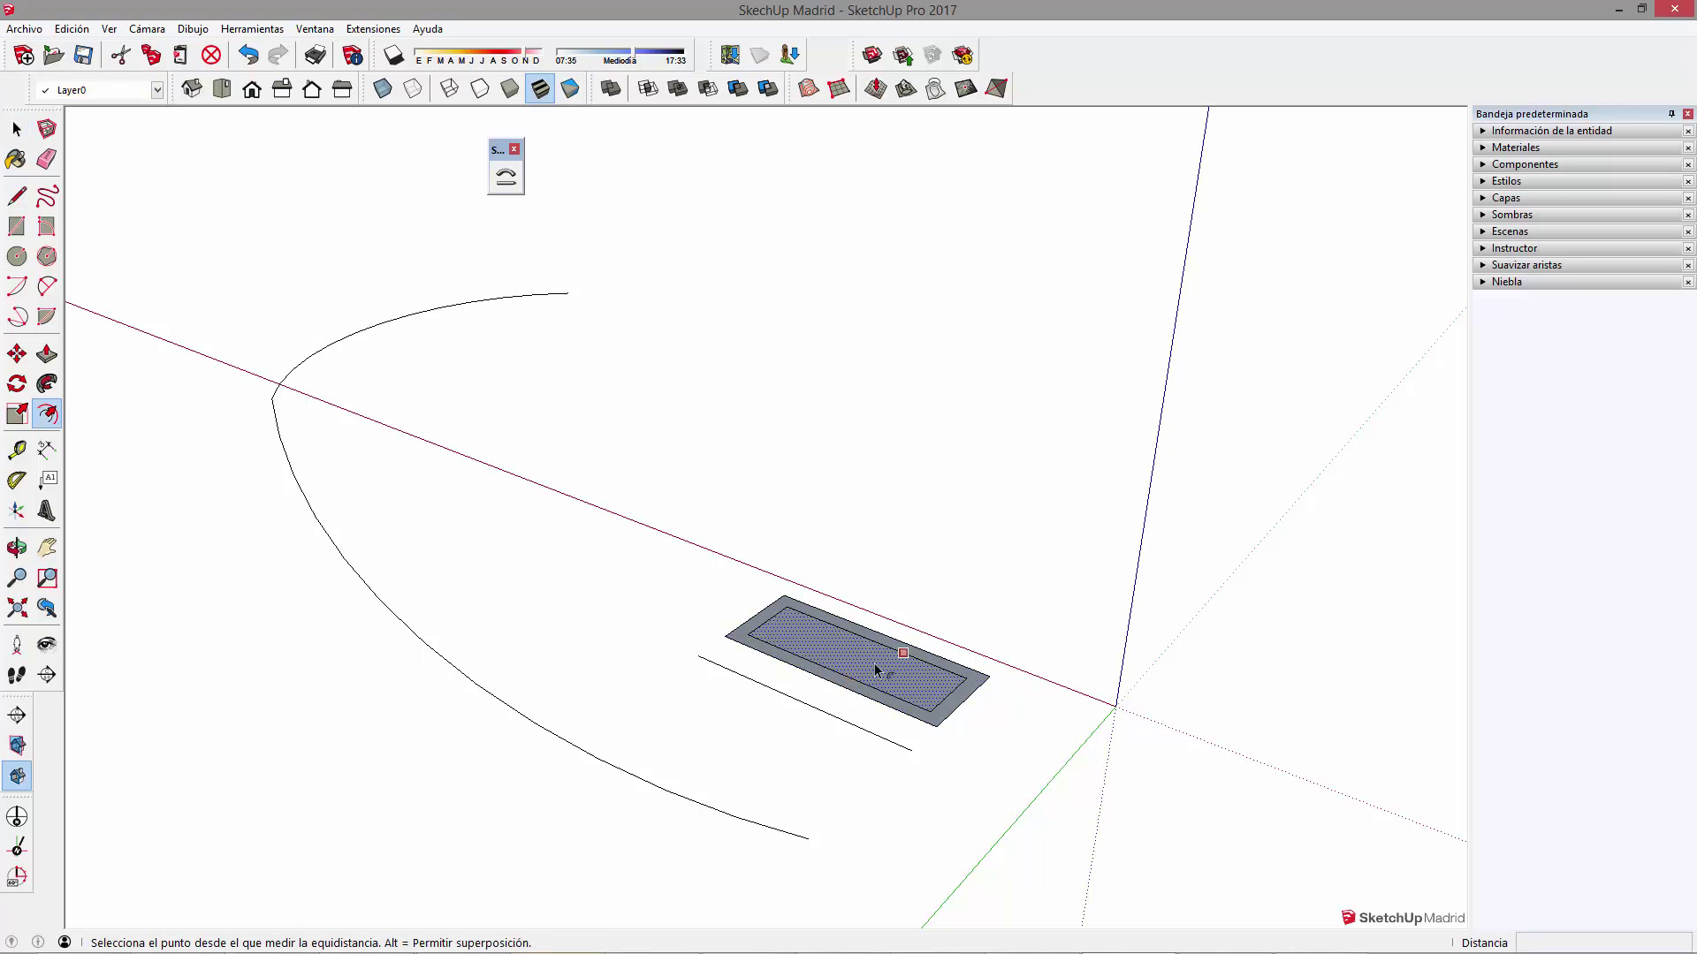
Push/Pull the outer ring up into walls and push the inner face
key("p")
left_click(727, 638)
left_click(725, 614)
left_click(776, 611)
mouse_move(777, 609)
middle_mouse_down()
mouse_move(973, 588)
mouse_move(704, 644)
mouse_move(777, 575)
middle_mouse_up()
Erase the end-wall edges to open the channel and pull the right wall higher
key("e")
left_click_drag(770, 574, 773, 579)
left_click(990, 665)
mouse_move(989, 665)
middle_mouse_down()
mouse_move(848, 693)
mouse_move(865, 696)
middle_mouse_up()
key("space")
scroll(883, 720, "up", 1)
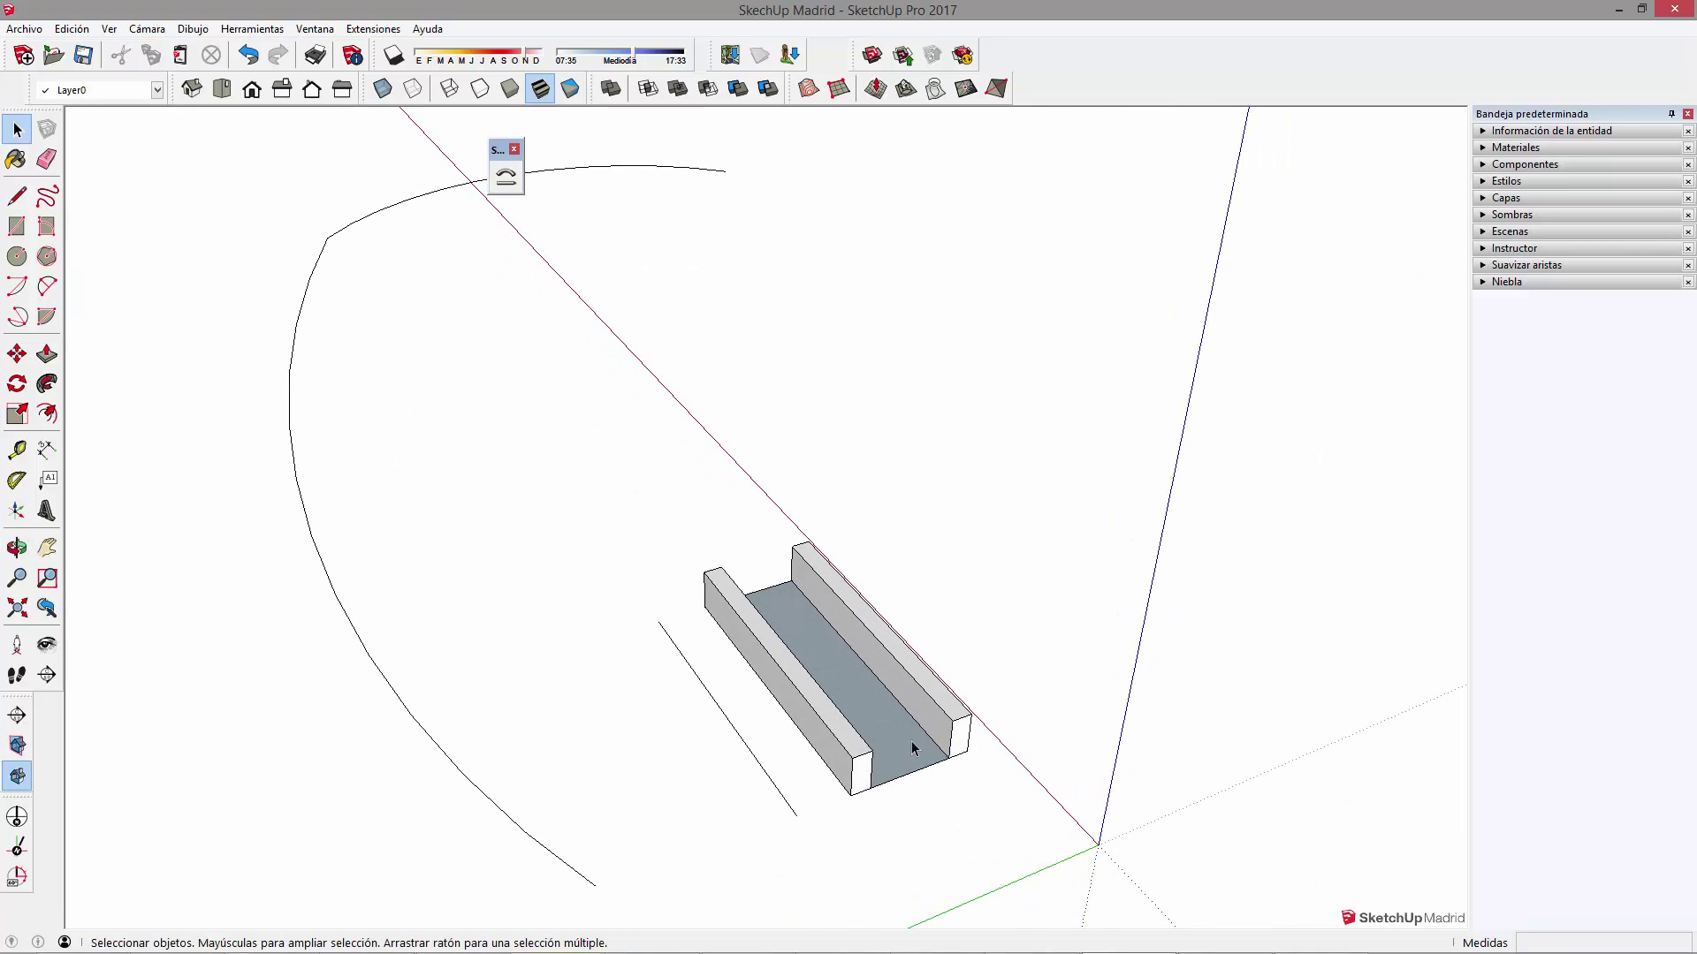
key("p")
mouse_move(956, 714)
left_mouse_down()
mouse_move(958, 658)
mouse_move(958, 698)
left_mouse_up()
Fix the right wall's raised height as a tall backrest
scroll(958, 702, "up", 1)
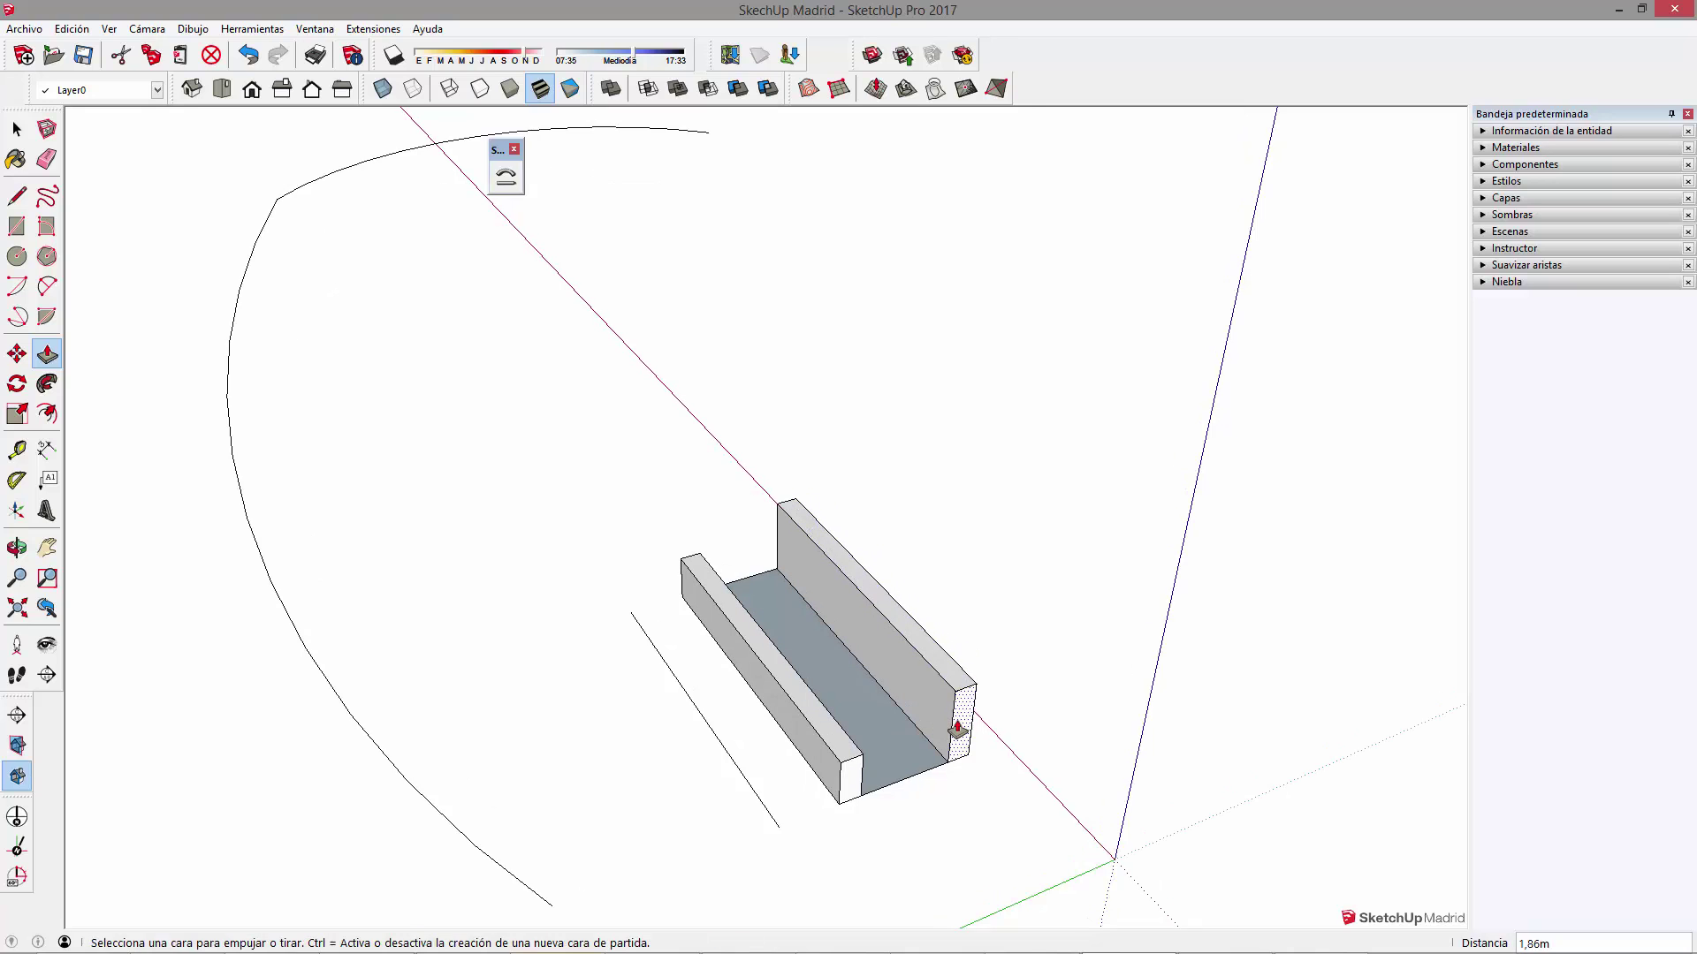
scroll(949, 716, "up", 1)
left_click(950, 716)
scroll(970, 714, "up", 2)
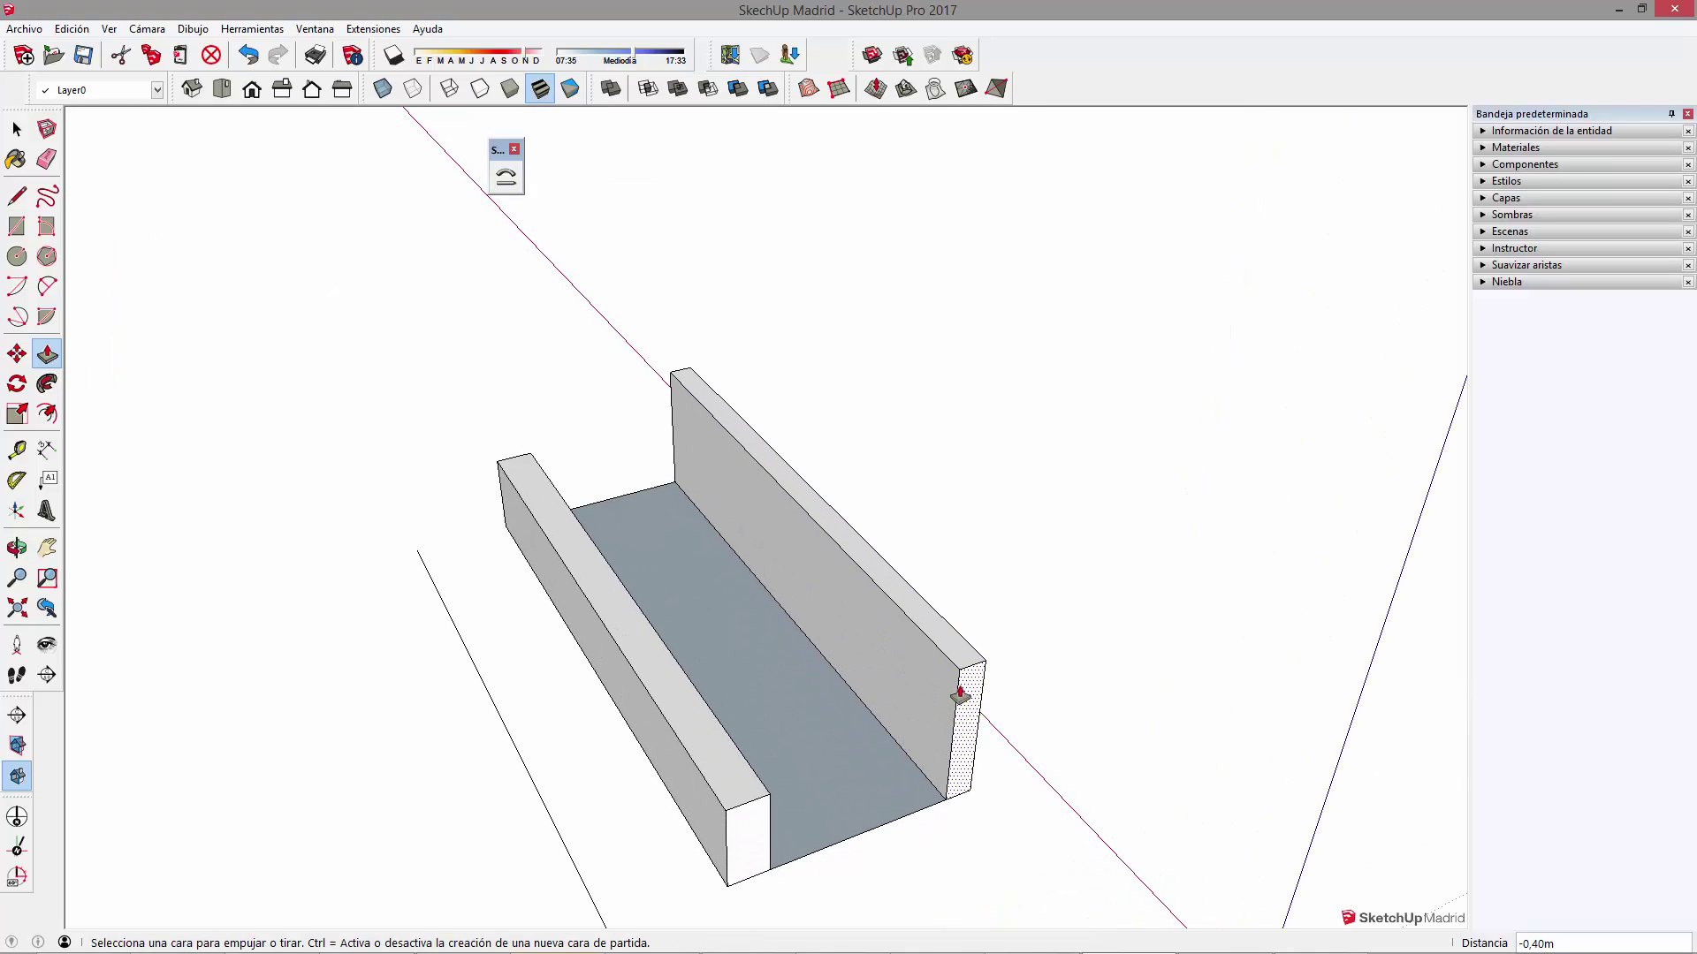
Draw a rounding arc at the backrest's top corner and push the corner off along the wall
key("a")
left_click(963, 696)
scroll(963, 695, "up", 1)
scroll(963, 696, "up", 1)
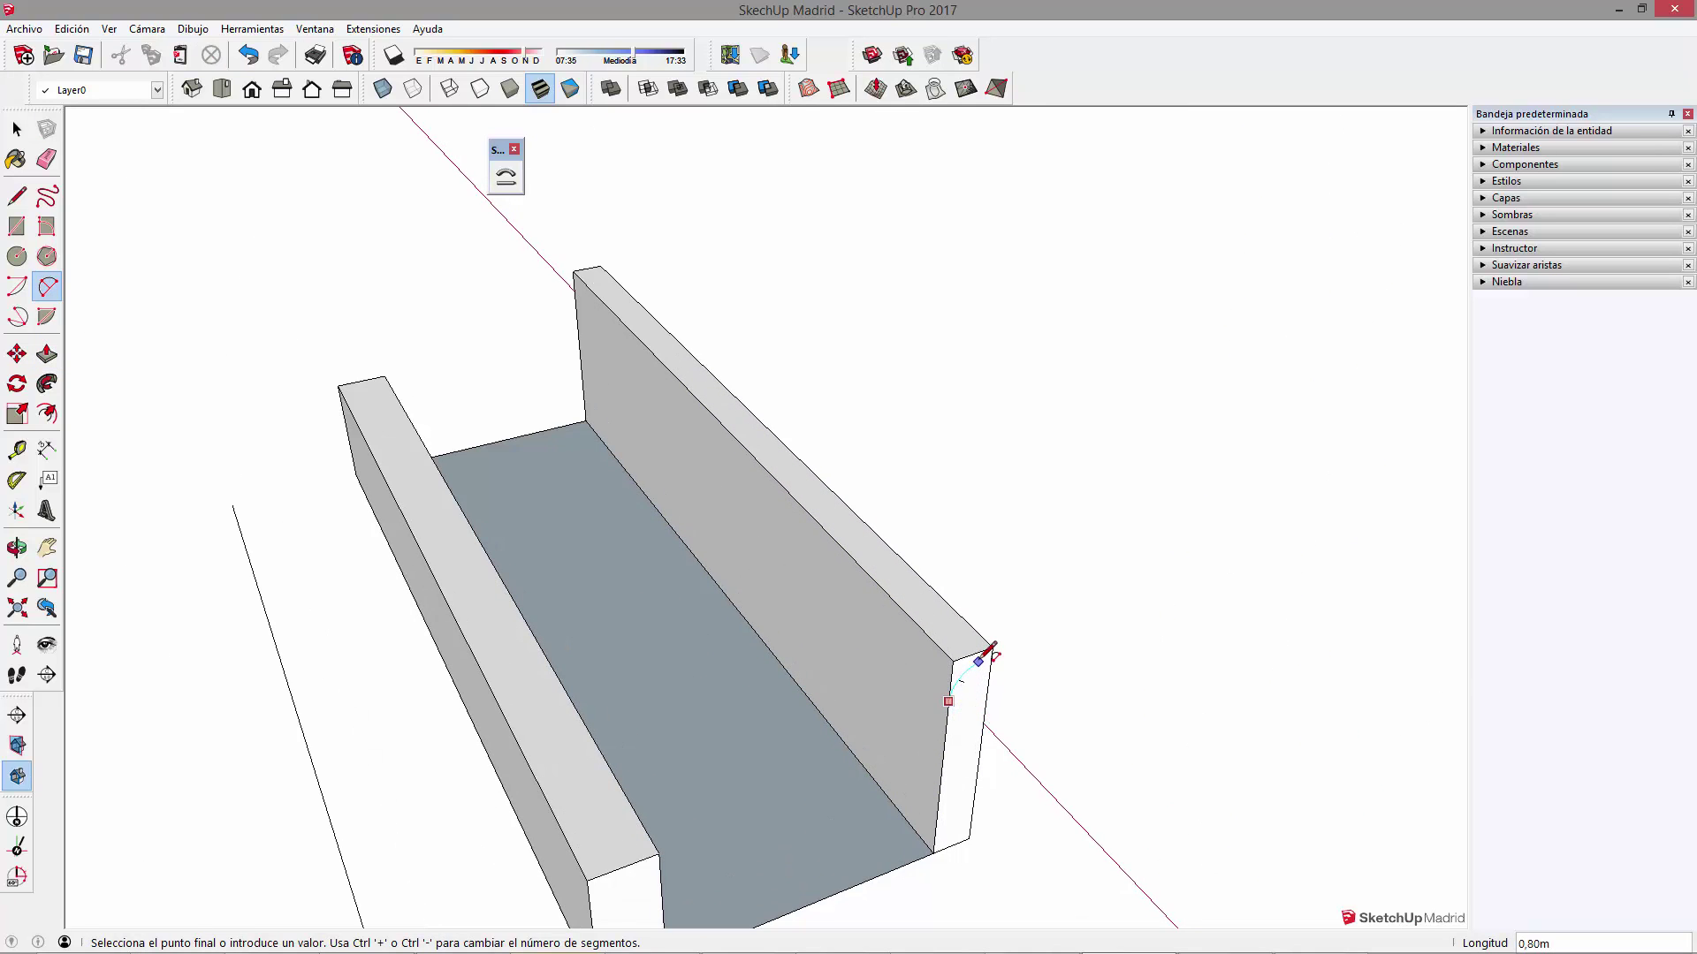
left_click(963, 676)
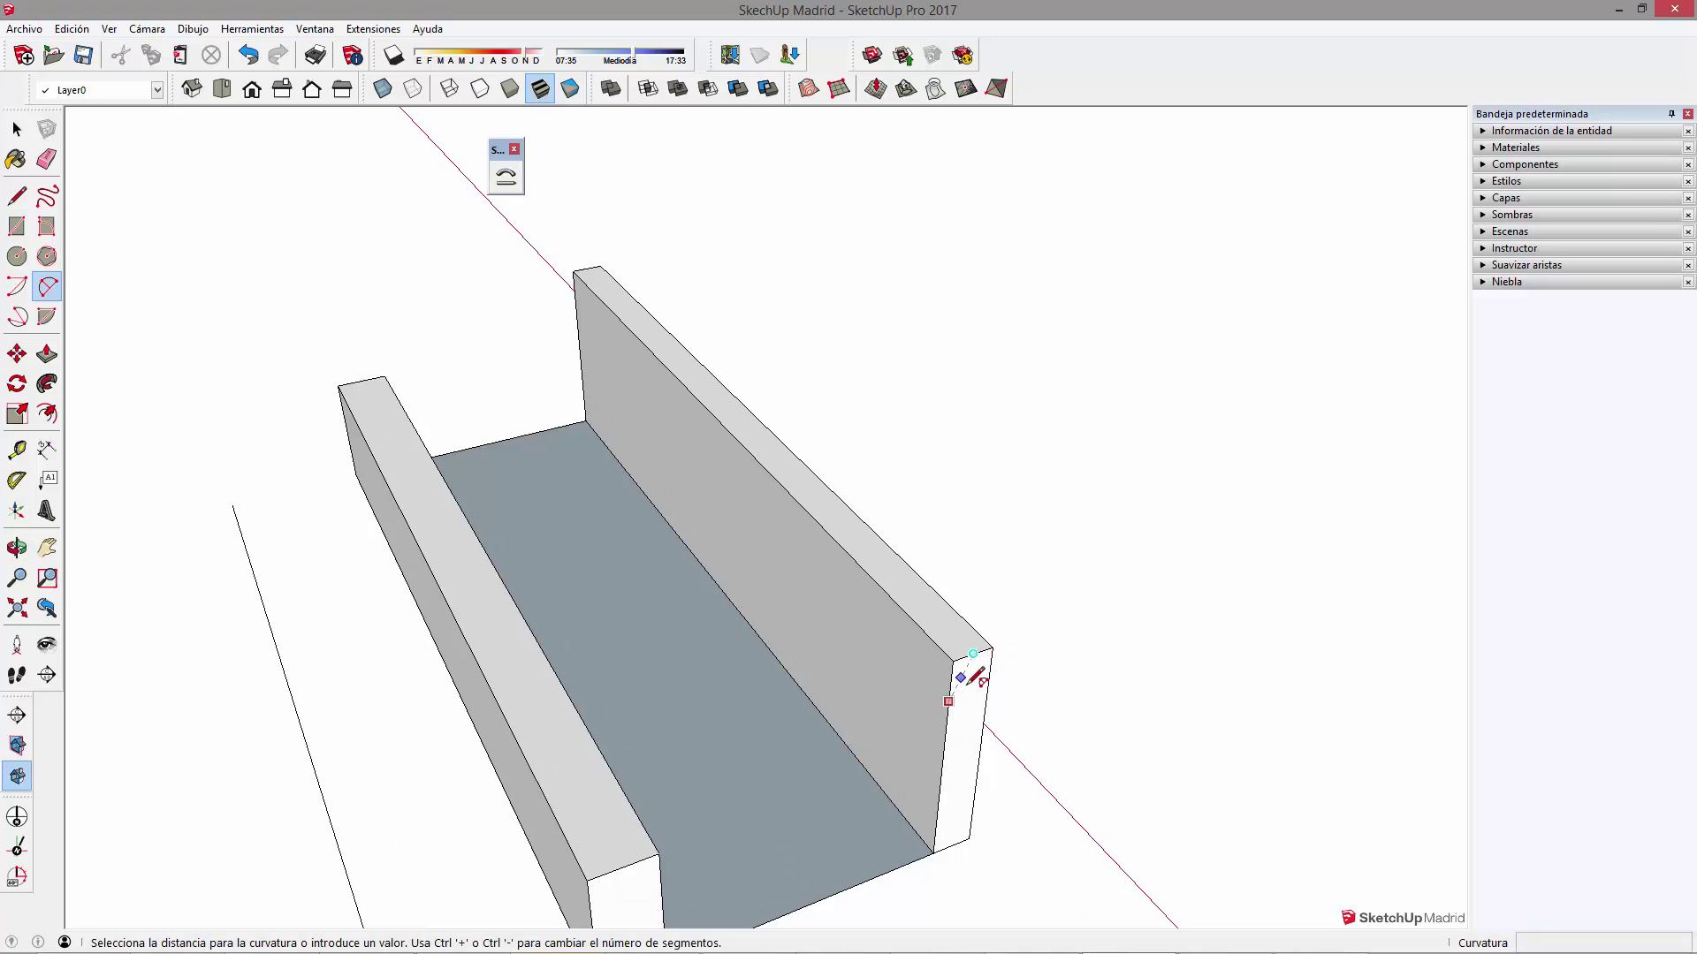
scroll(970, 674, "up", 2)
scroll(811, 694, "up", 1)
left_click(687, 629)
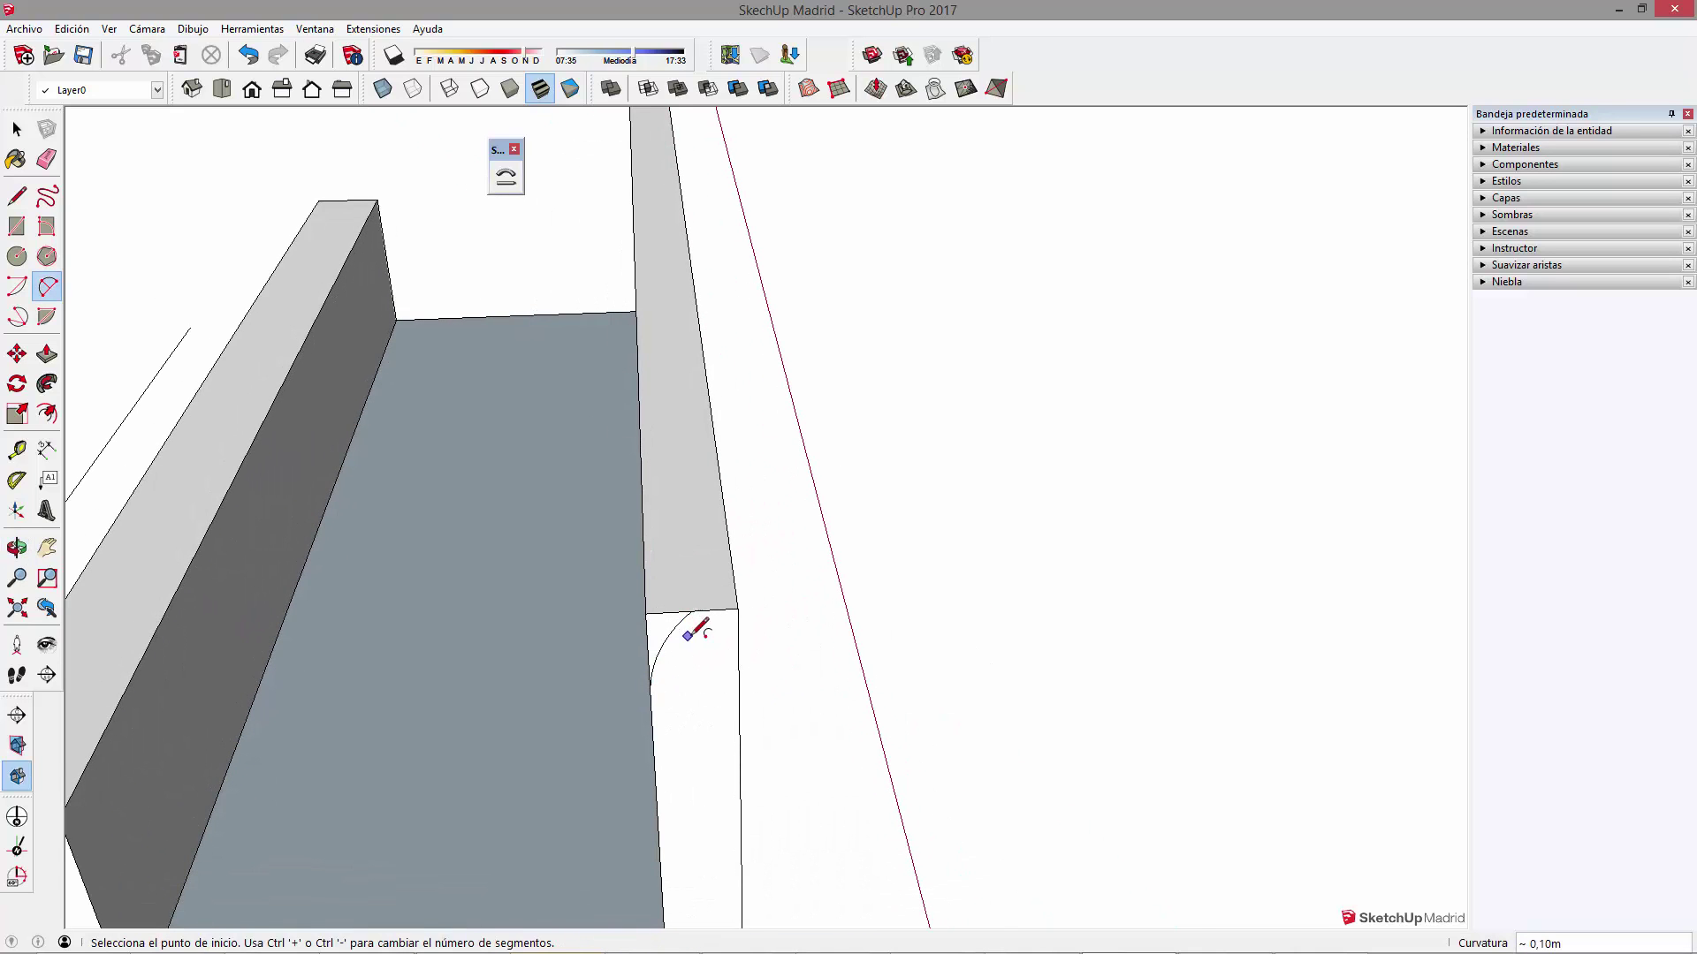
scroll(715, 655, "down", 2)
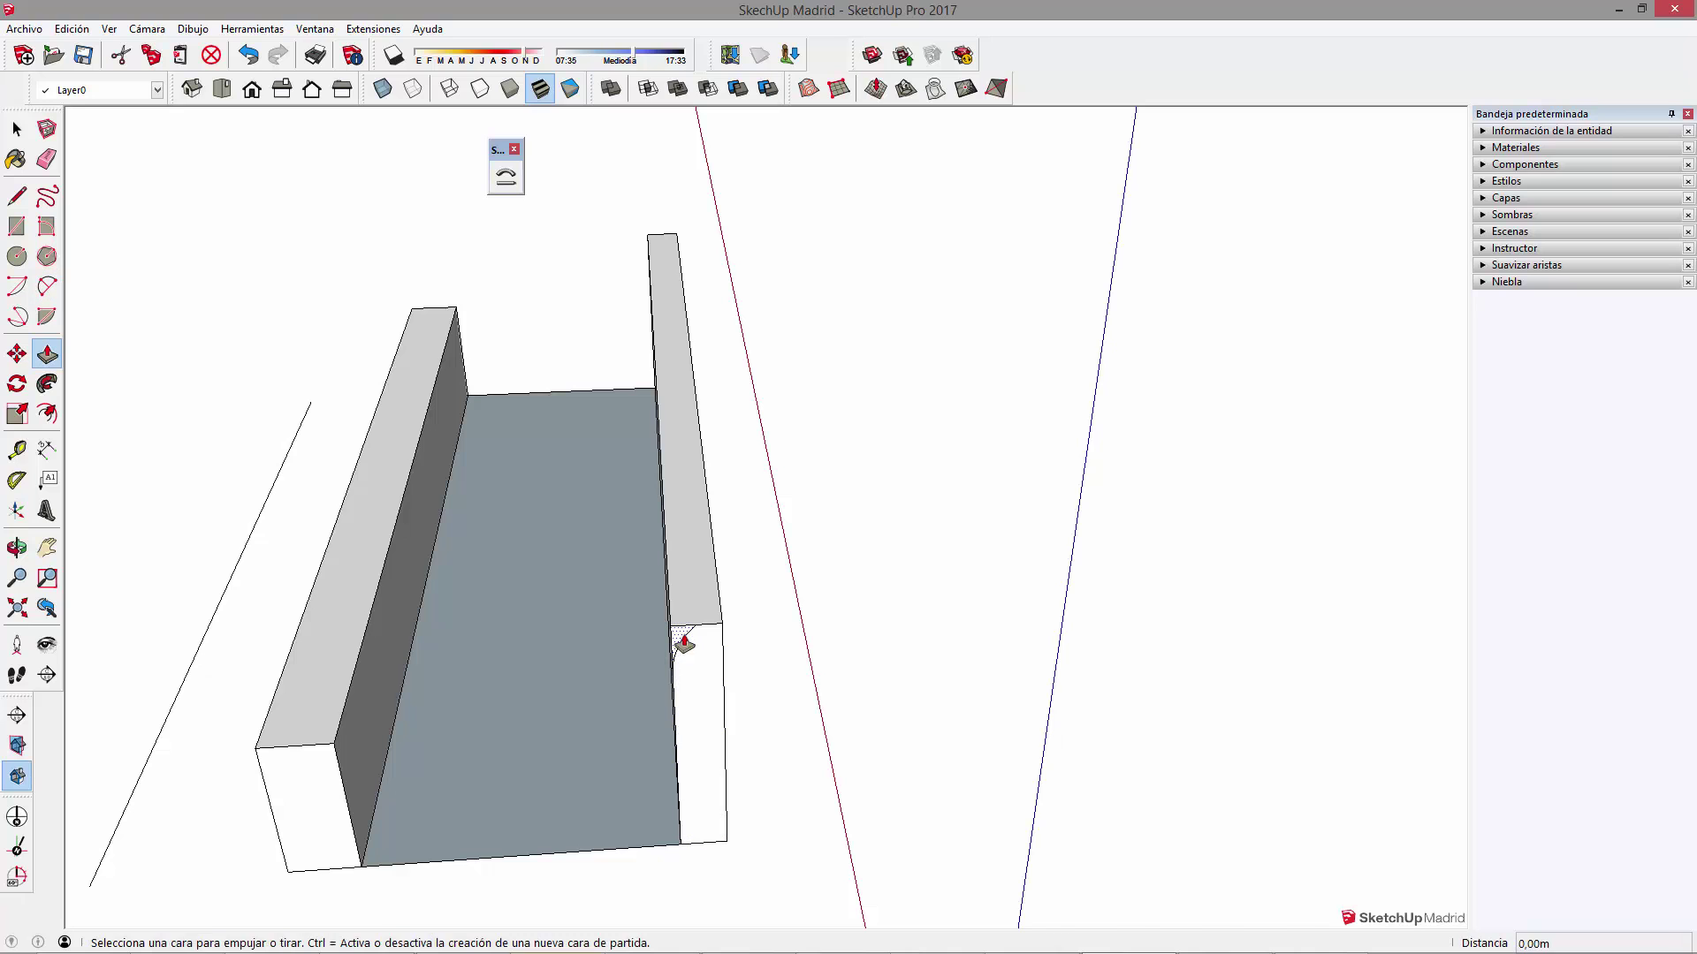
left_click(685, 644)
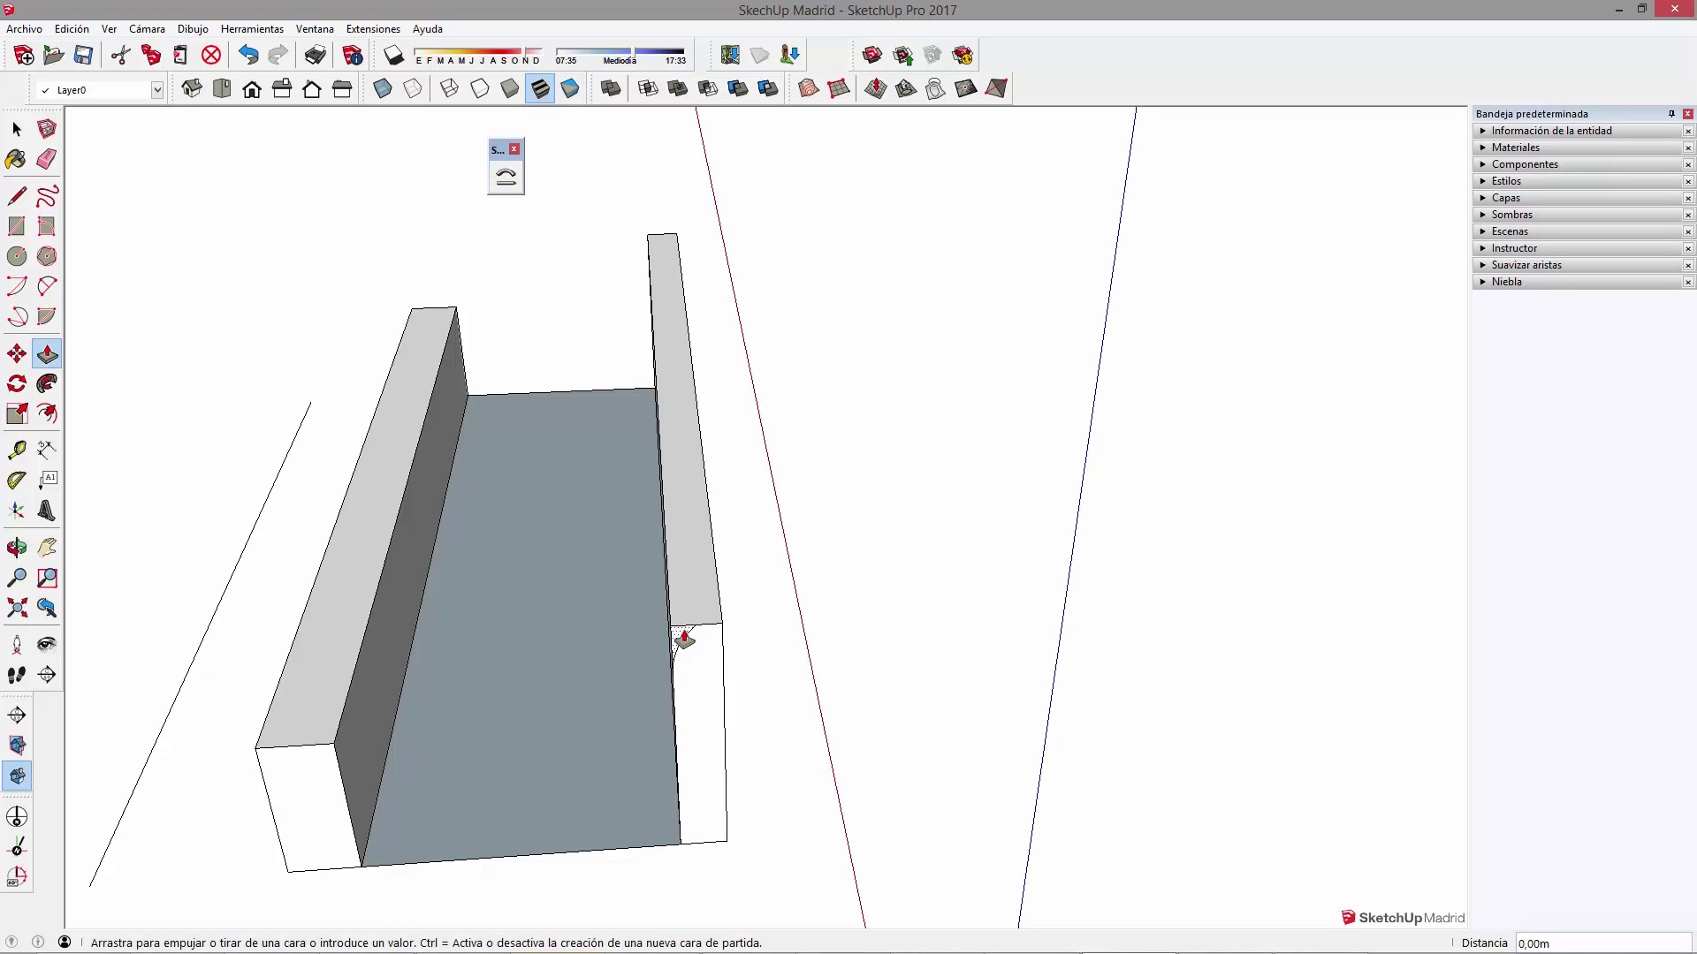
left_click(651, 260)
Soften the edges of the rounded backrest top with the Eraser
key("e")
middle_click_drag(663, 509, 851, 572)
left_click_drag(851, 572, 864, 572, "ctrl")
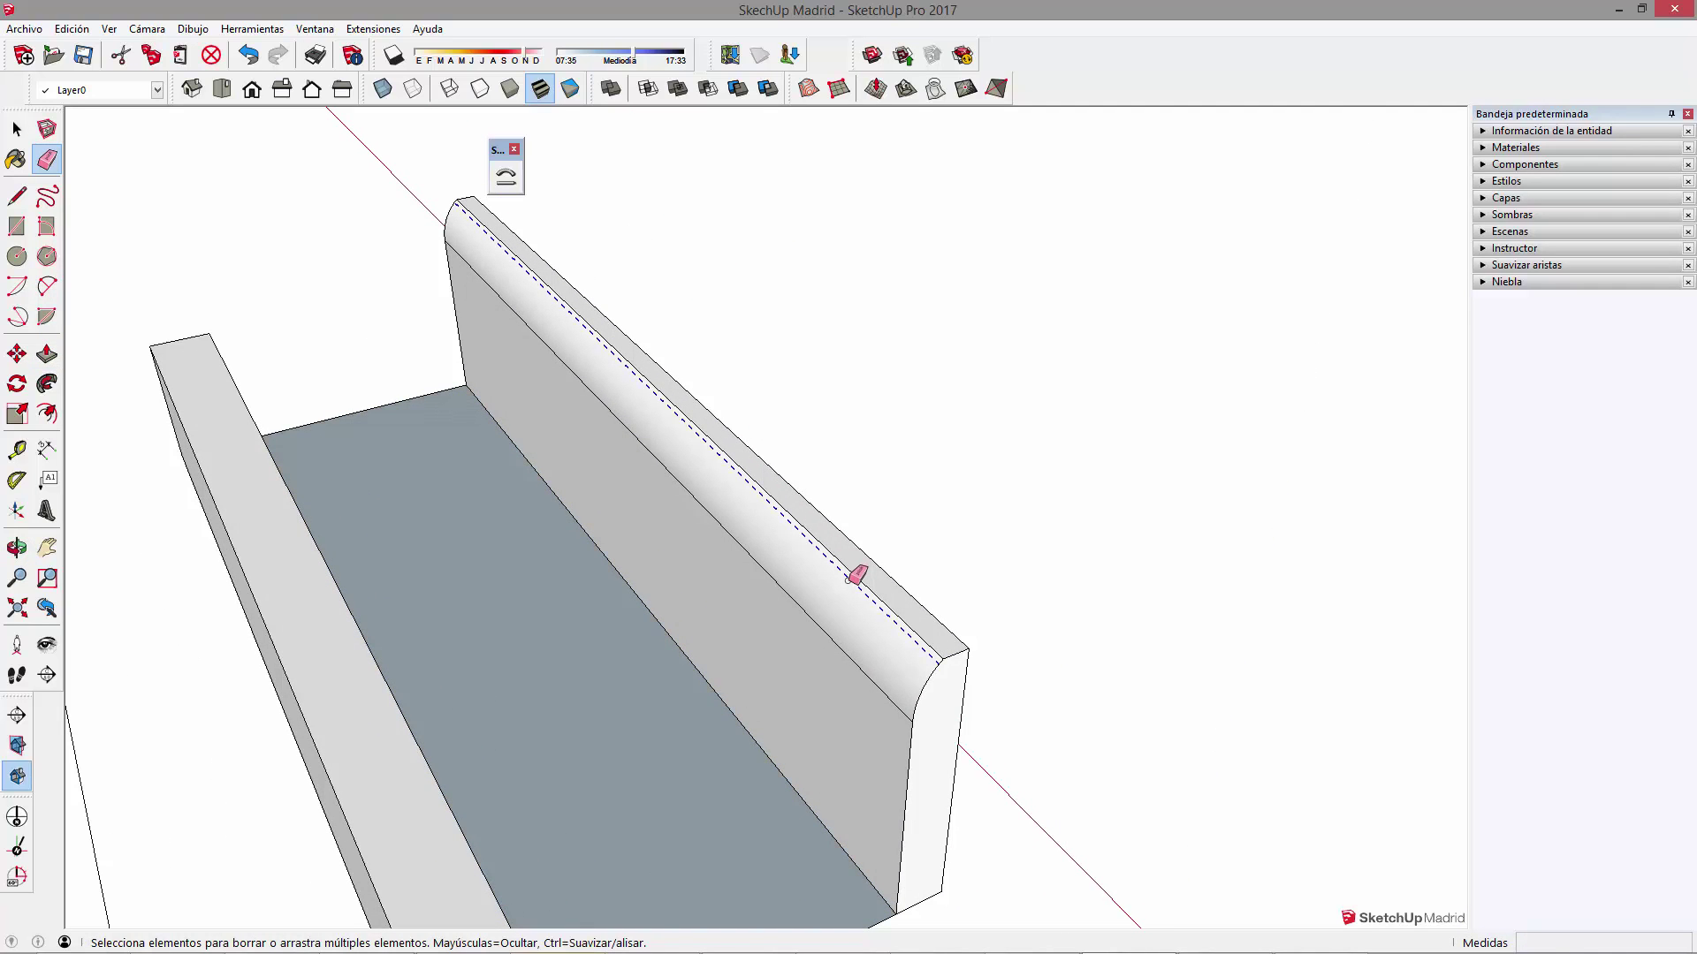
left_click(851, 661, "ctrl")
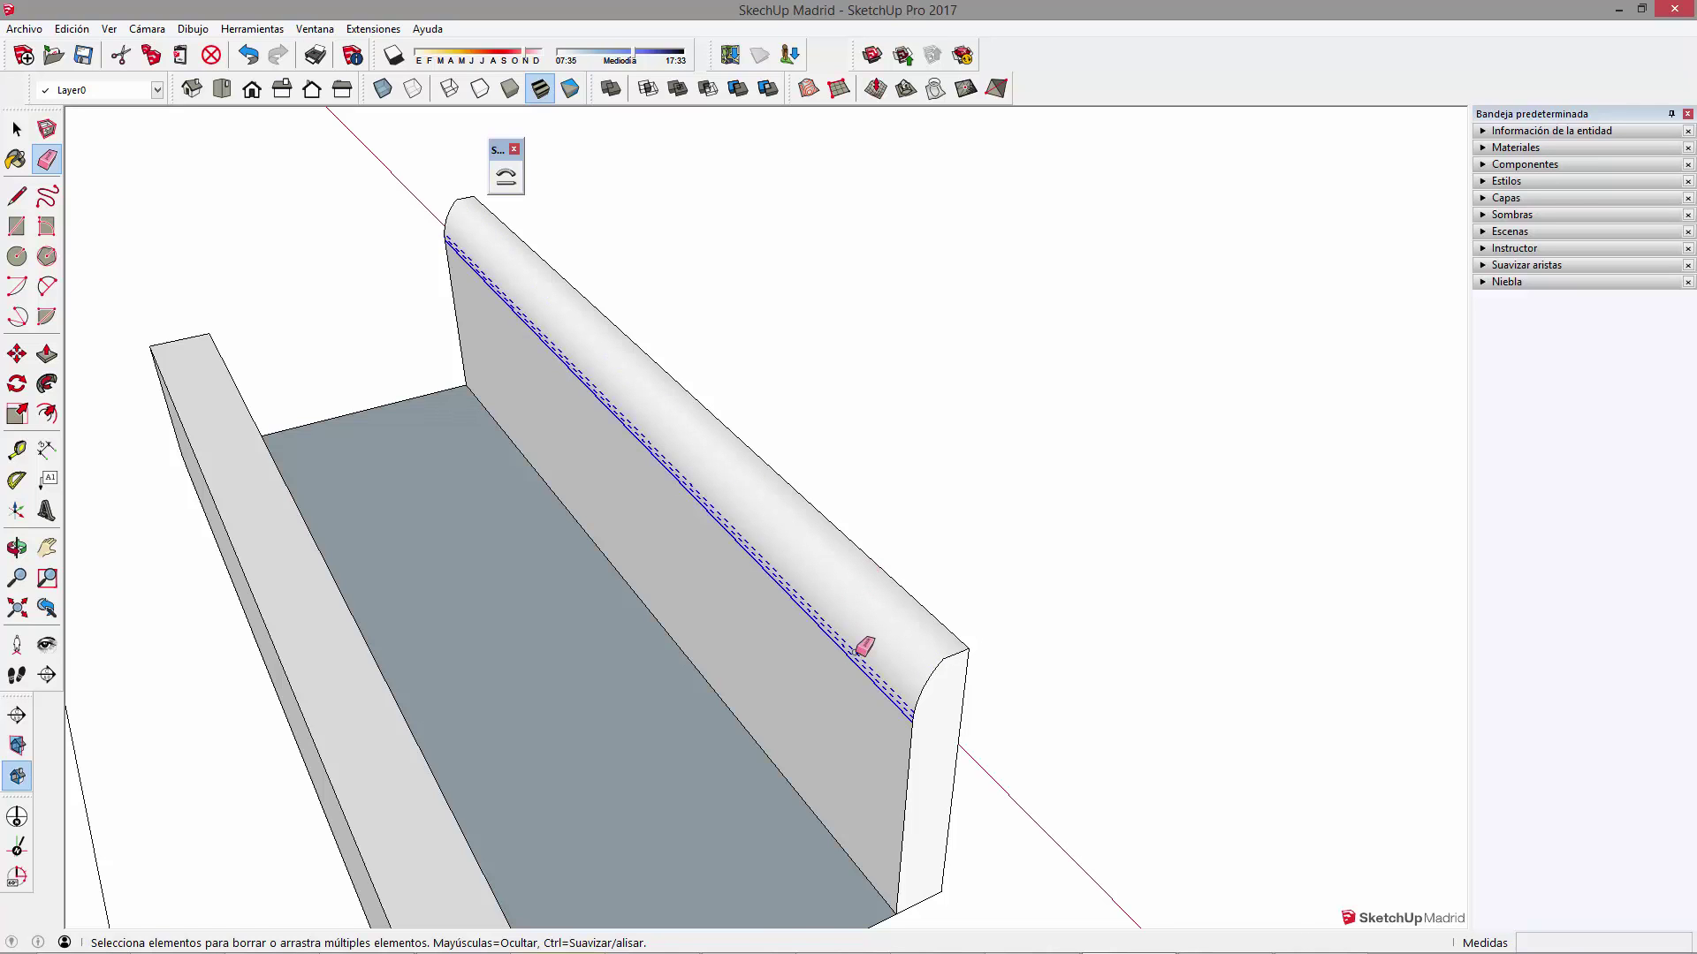
middle_click_drag(909, 625, 791, 772)
key("space")
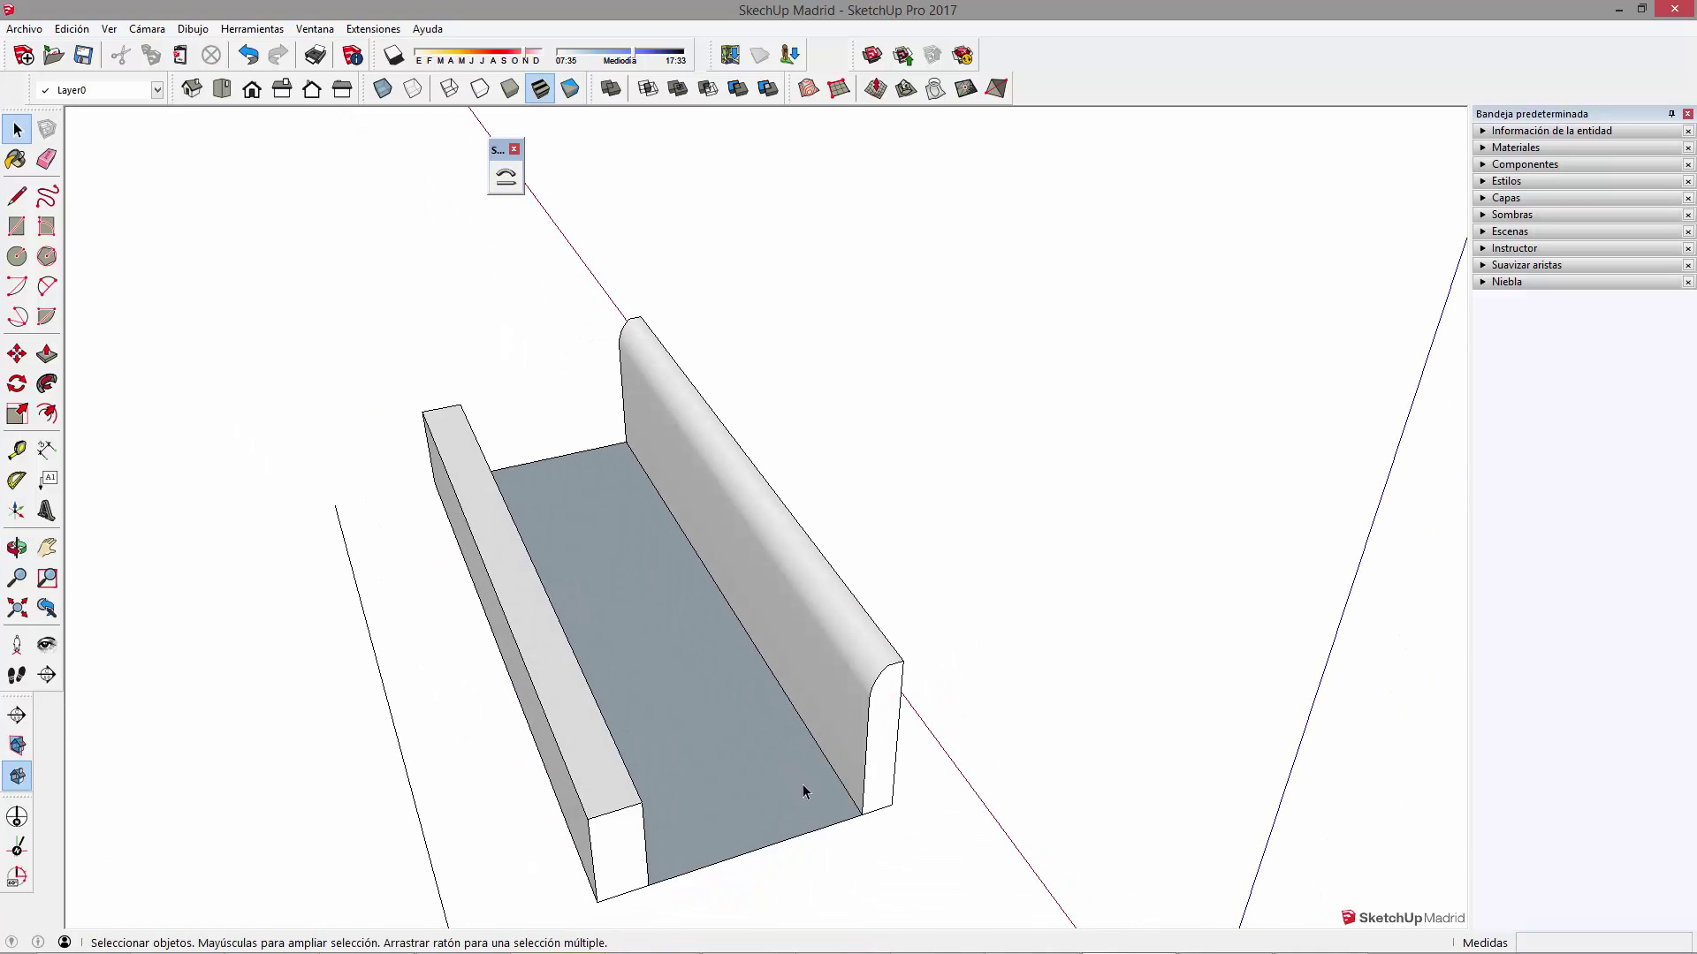
Lower the channel's floor face slightly with Push/Pull
key("p")
left_click(780, 817)
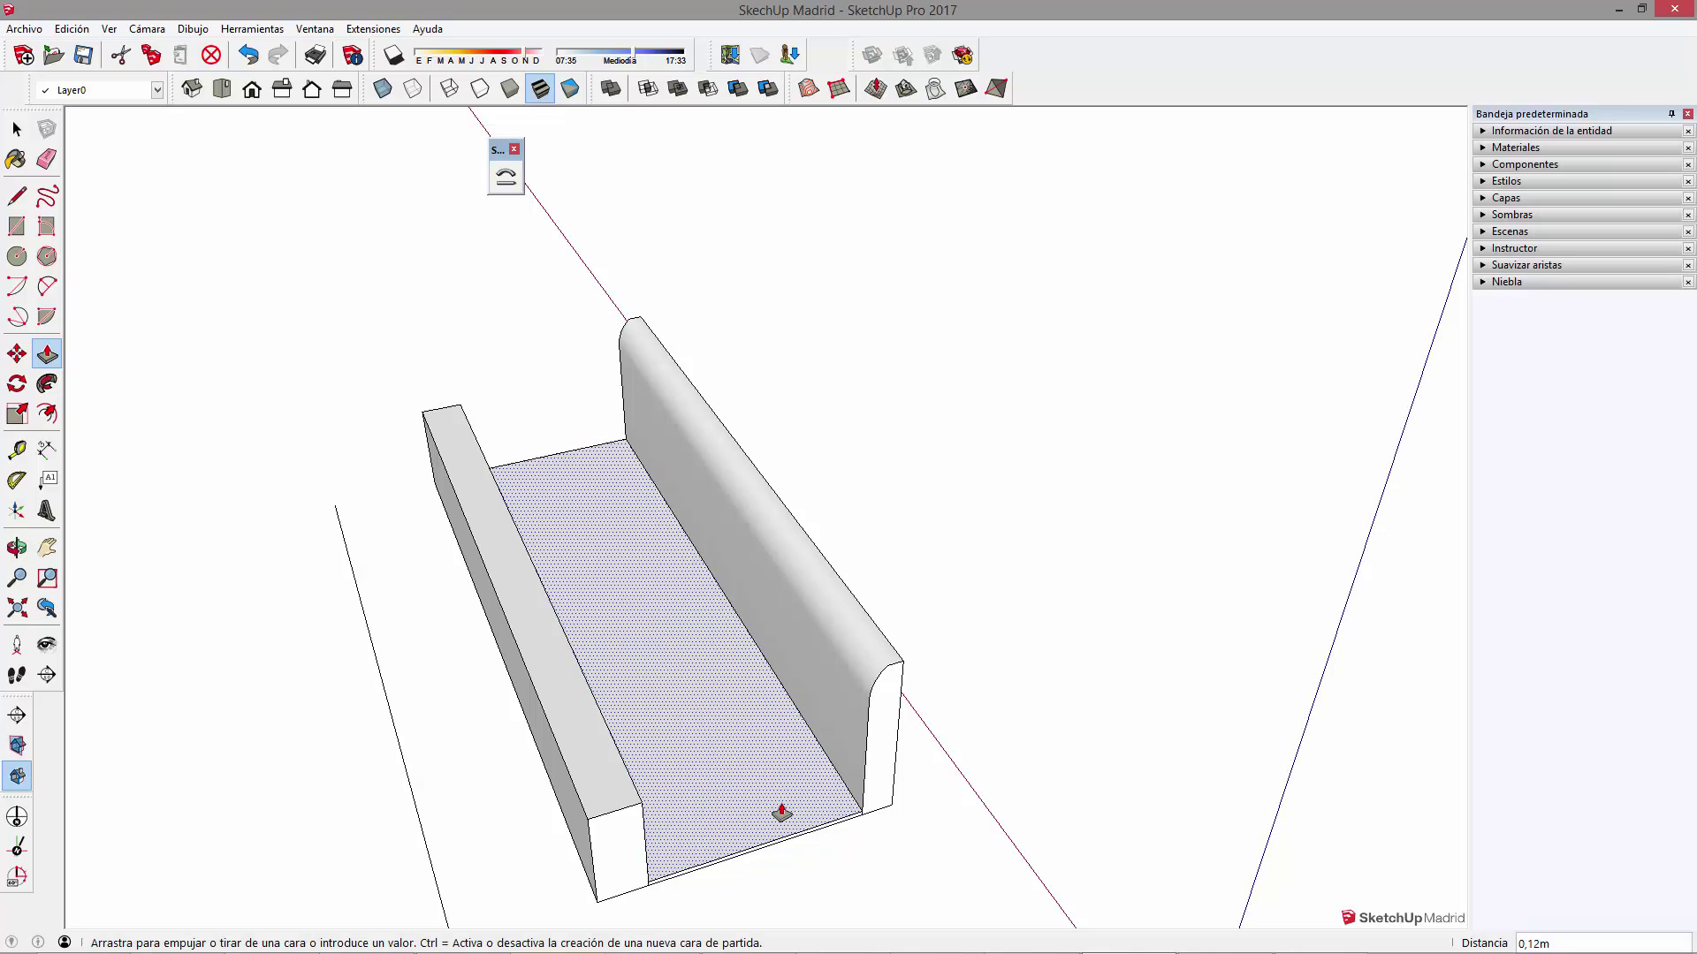
left_click(777, 807)
scroll(670, 671, "down", 3)
key("space")
mouse_move(634, 661)
middle_mouse_down()
mouse_move(917, 606)
mouse_move(791, 671)
mouse_move(848, 676)
mouse_move(1211, 606)
mouse_move(1046, 674)
mouse_move(955, 686)
mouse_move(729, 609)
middle_mouse_up()
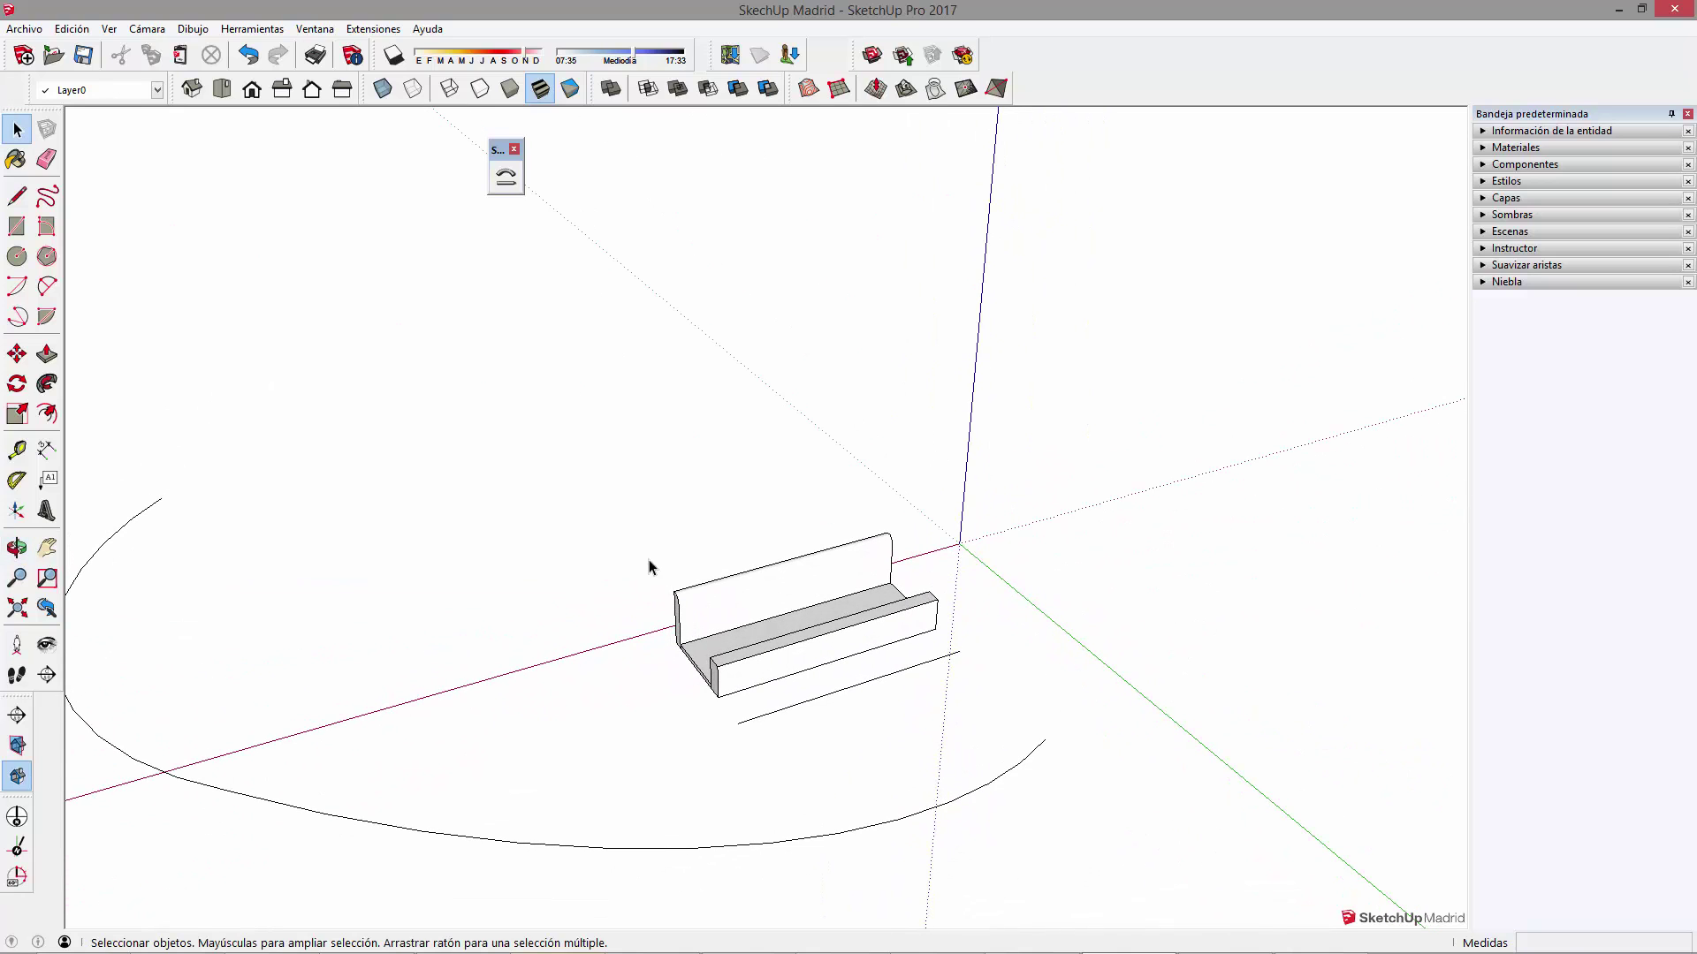
Select an edge on the bench's front wall and orbit to a frontal view
scroll(717, 690, "up", 2)
scroll(720, 673, "up", 1)
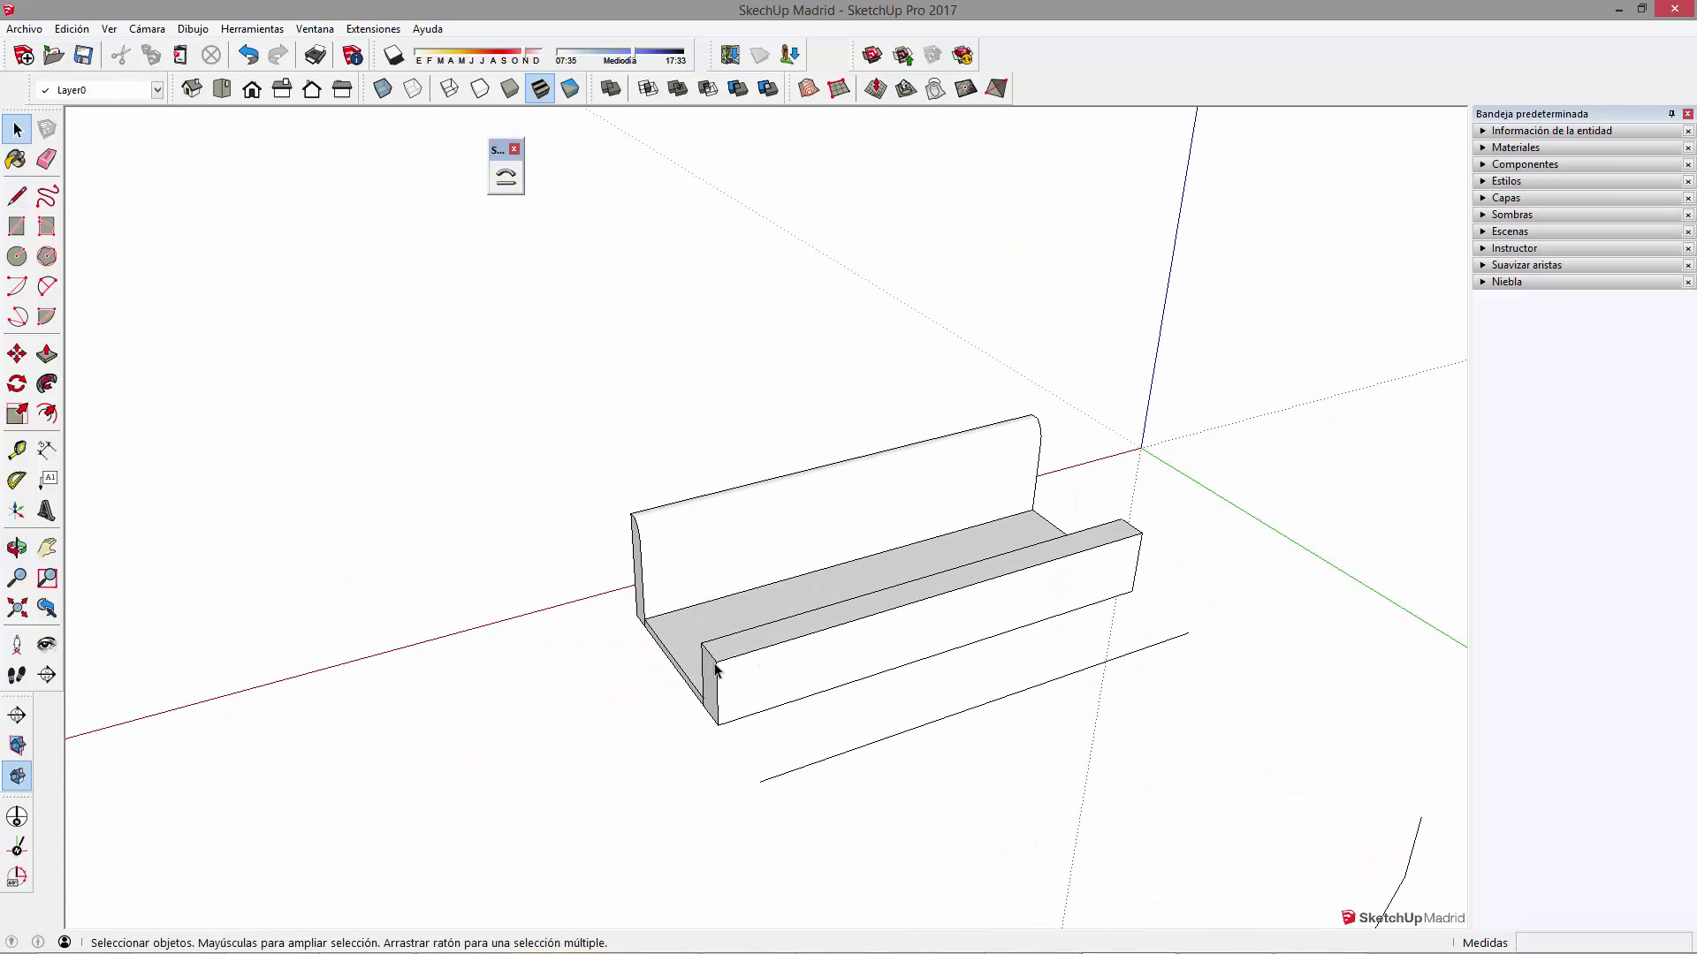
left_click(712, 660)
middle_click_drag(1006, 661, 682, 651)
scroll(624, 631, "down", 2)
scroll(624, 631, "down", 2)
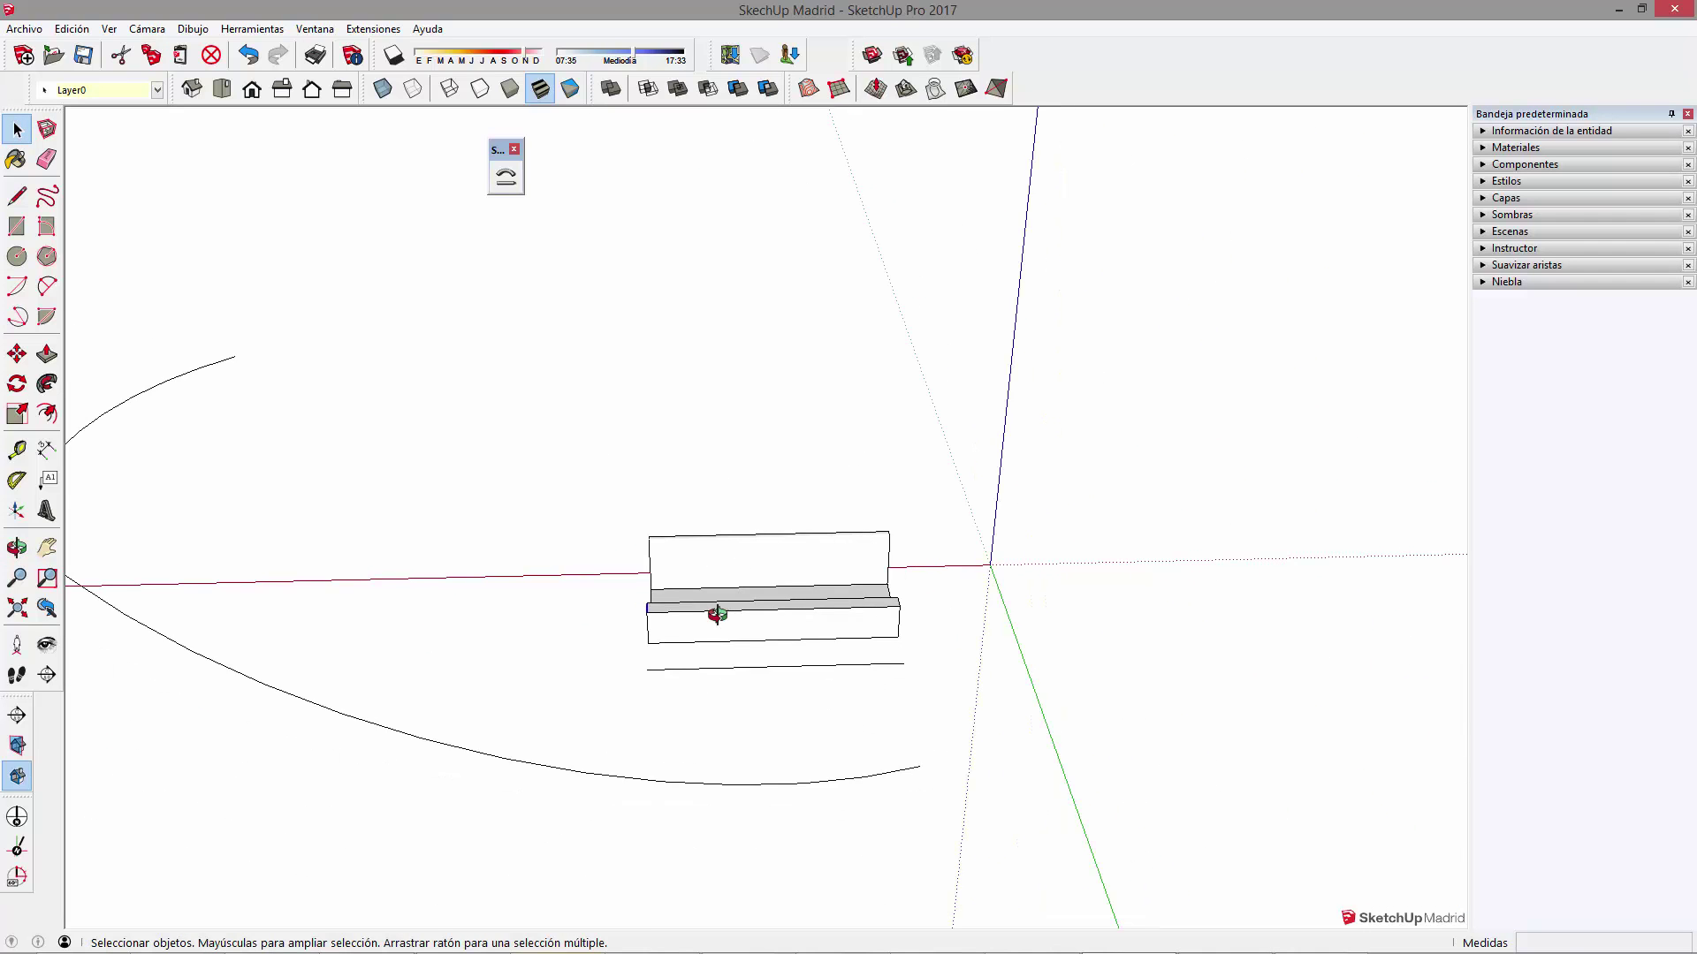
middle_click_drag(729, 585, 775, 667)
mouse_move(908, 604)
middle_mouse_down()
mouse_move(701, 616)
mouse_move(1038, 697)
middle_mouse_up()
scroll(993, 681, "up", 2)
scroll(932, 724, "up", 2)
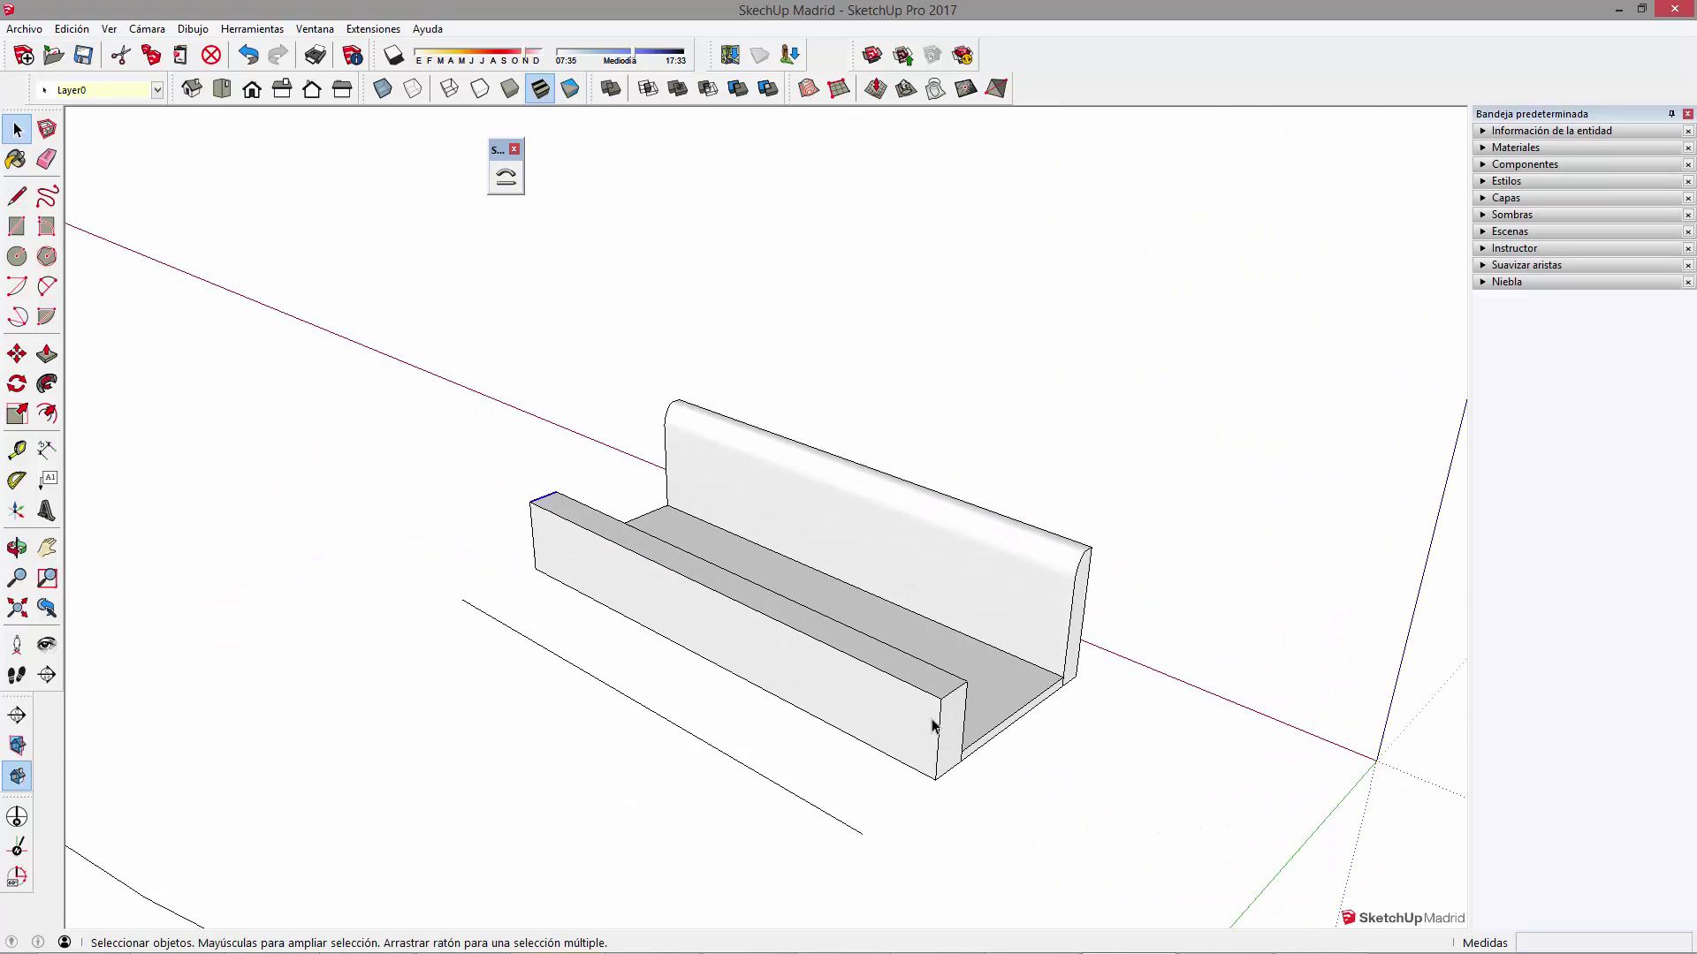
scroll(932, 725, "up", 1)
Move the front wall's end edge down so its top slopes like a ramp
key("m")
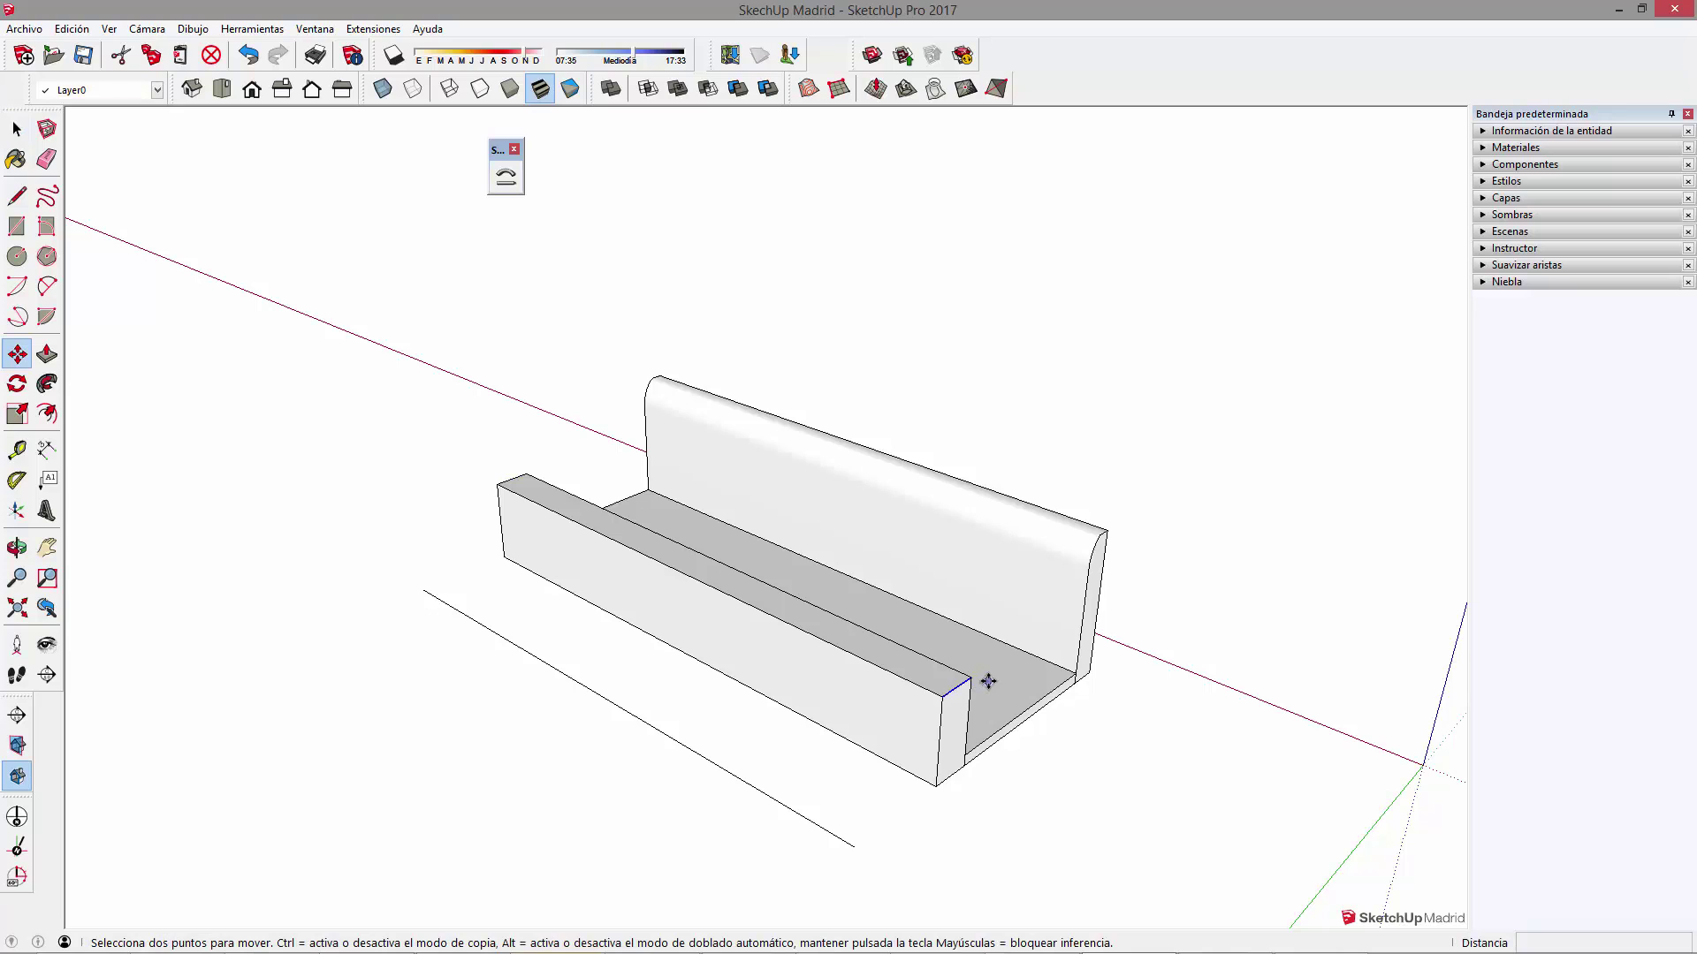
left_click(970, 679)
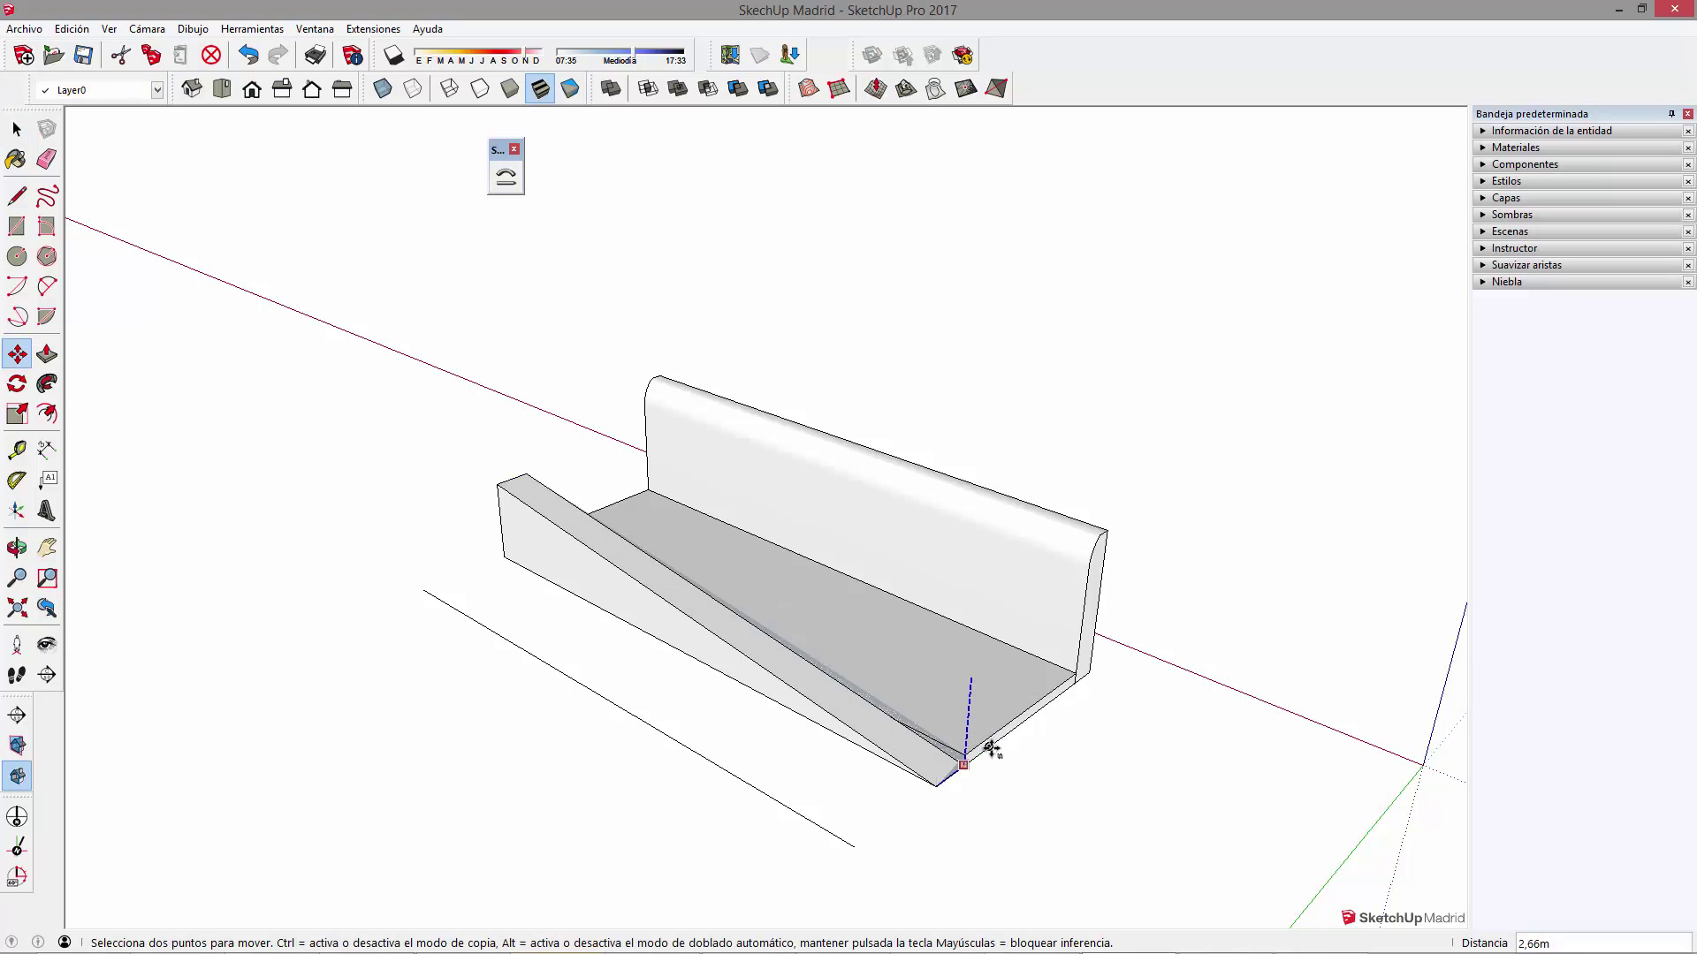
left_click(987, 739)
scroll(987, 738, "down", 3)
key("space")
scroll(927, 635, "down", 2)
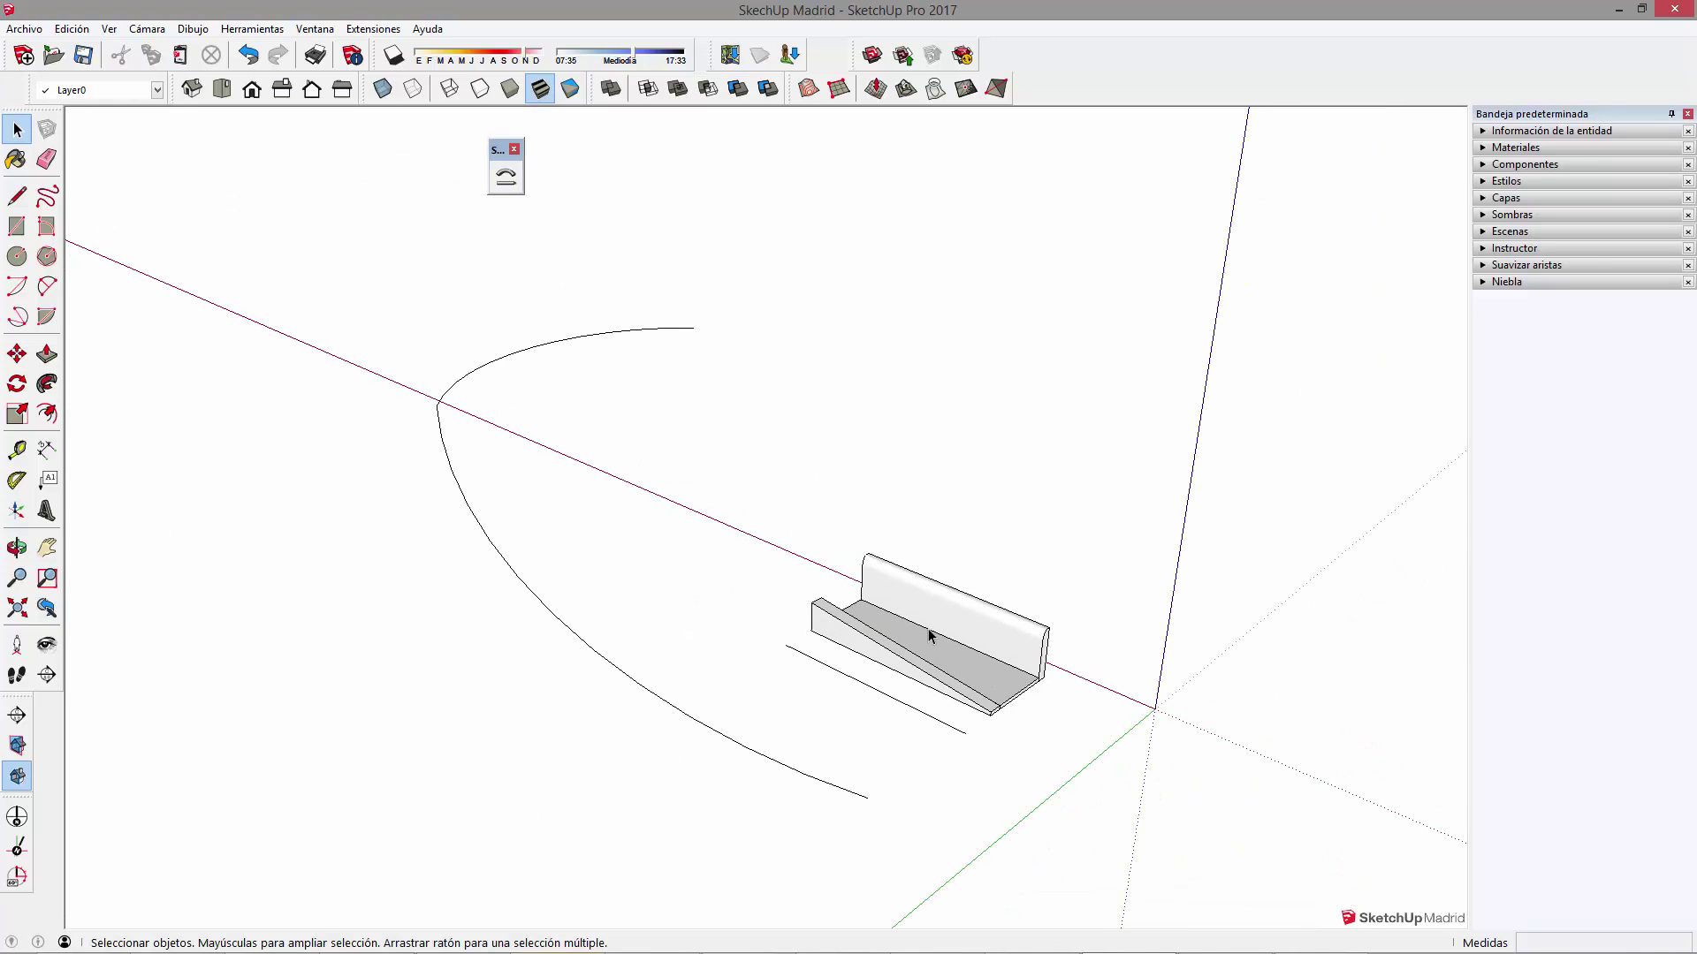
left_click(928, 628)
Triple-click to select the whole seat, group it via Crear grupo, and launch Shape Bender
left_click(839, 791)
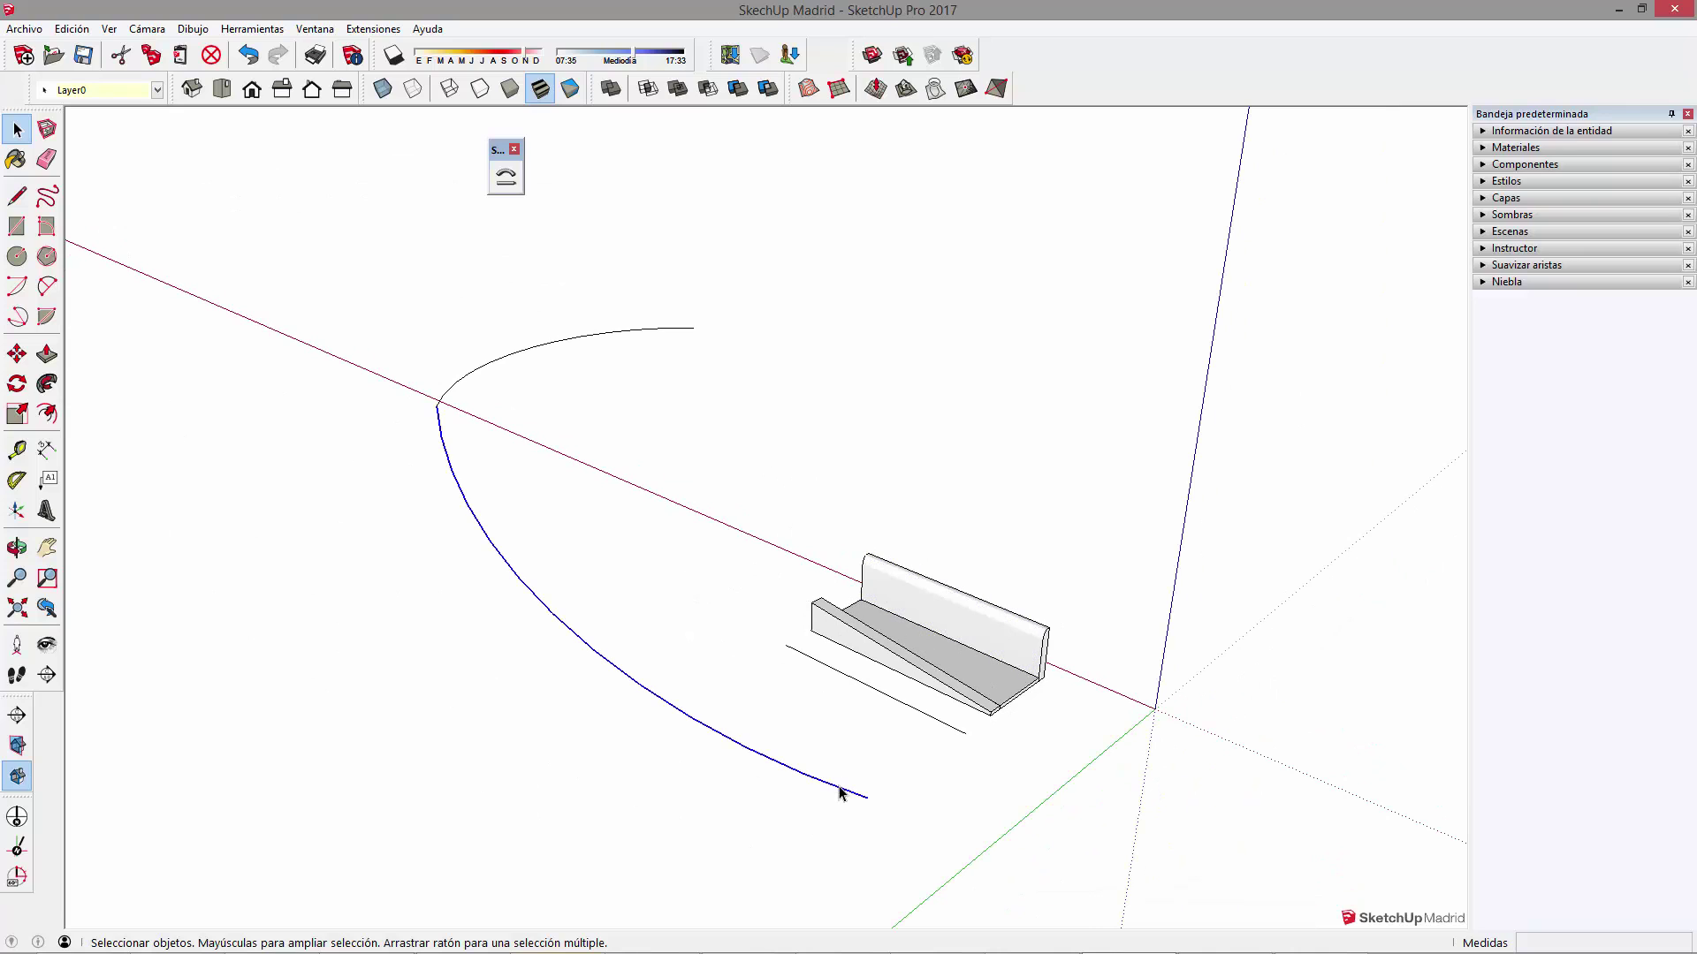
middle_click_drag(884, 653, 892, 692)
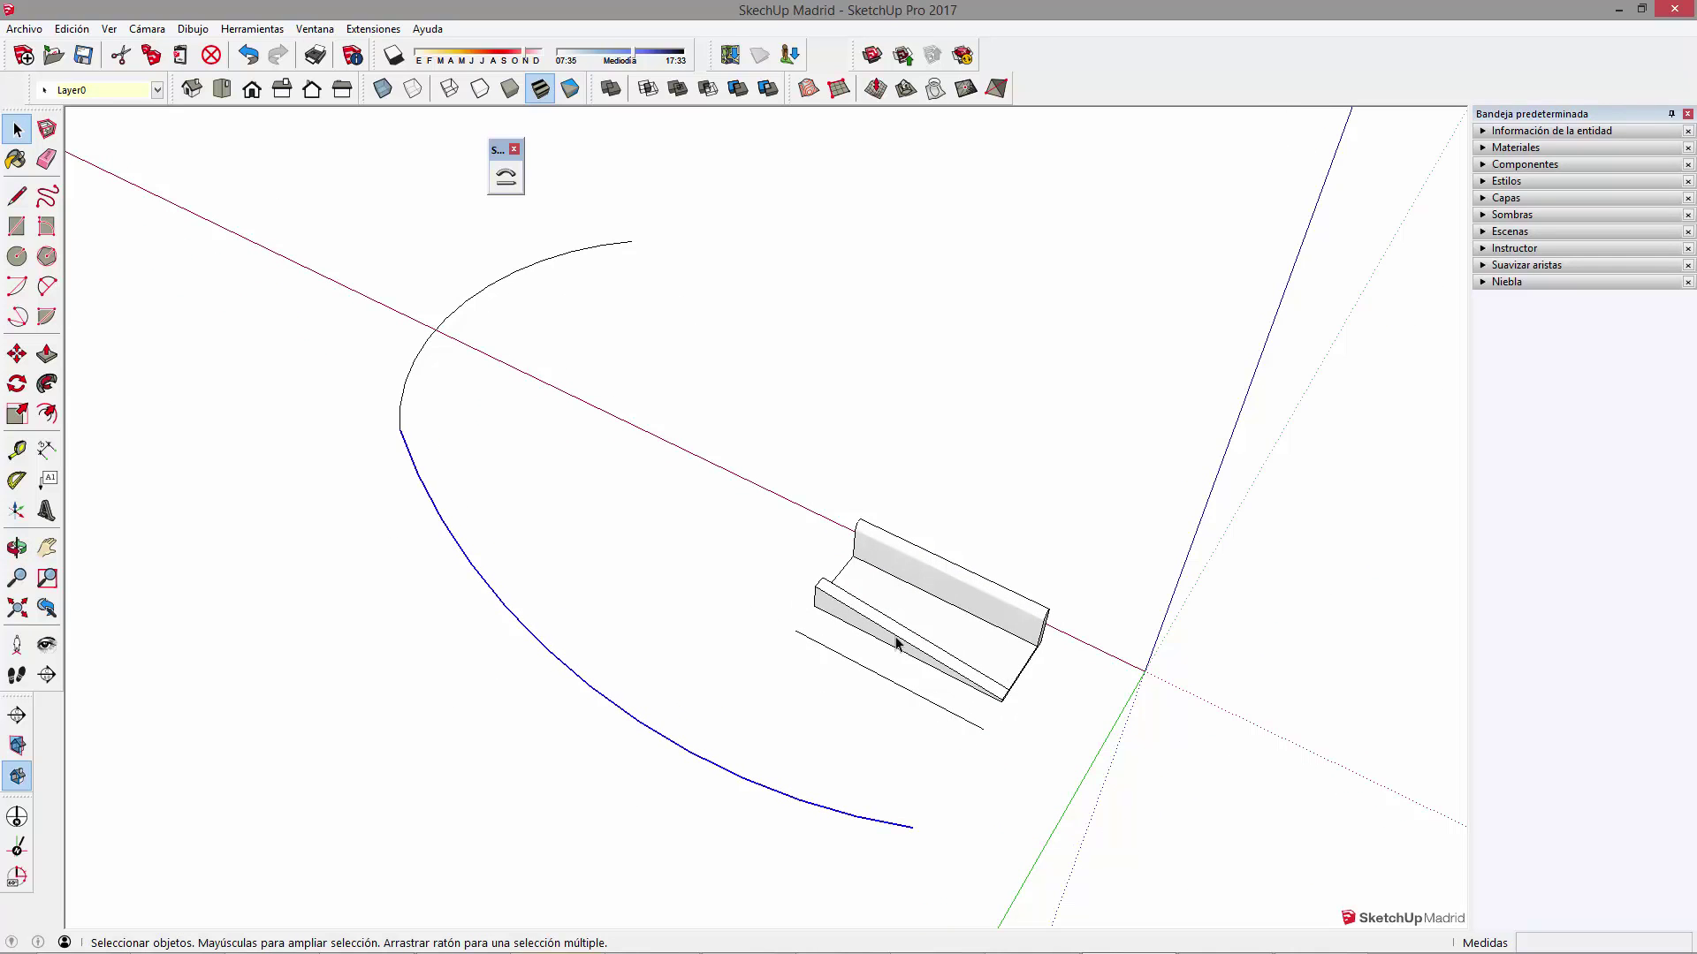
left_click(979, 640)
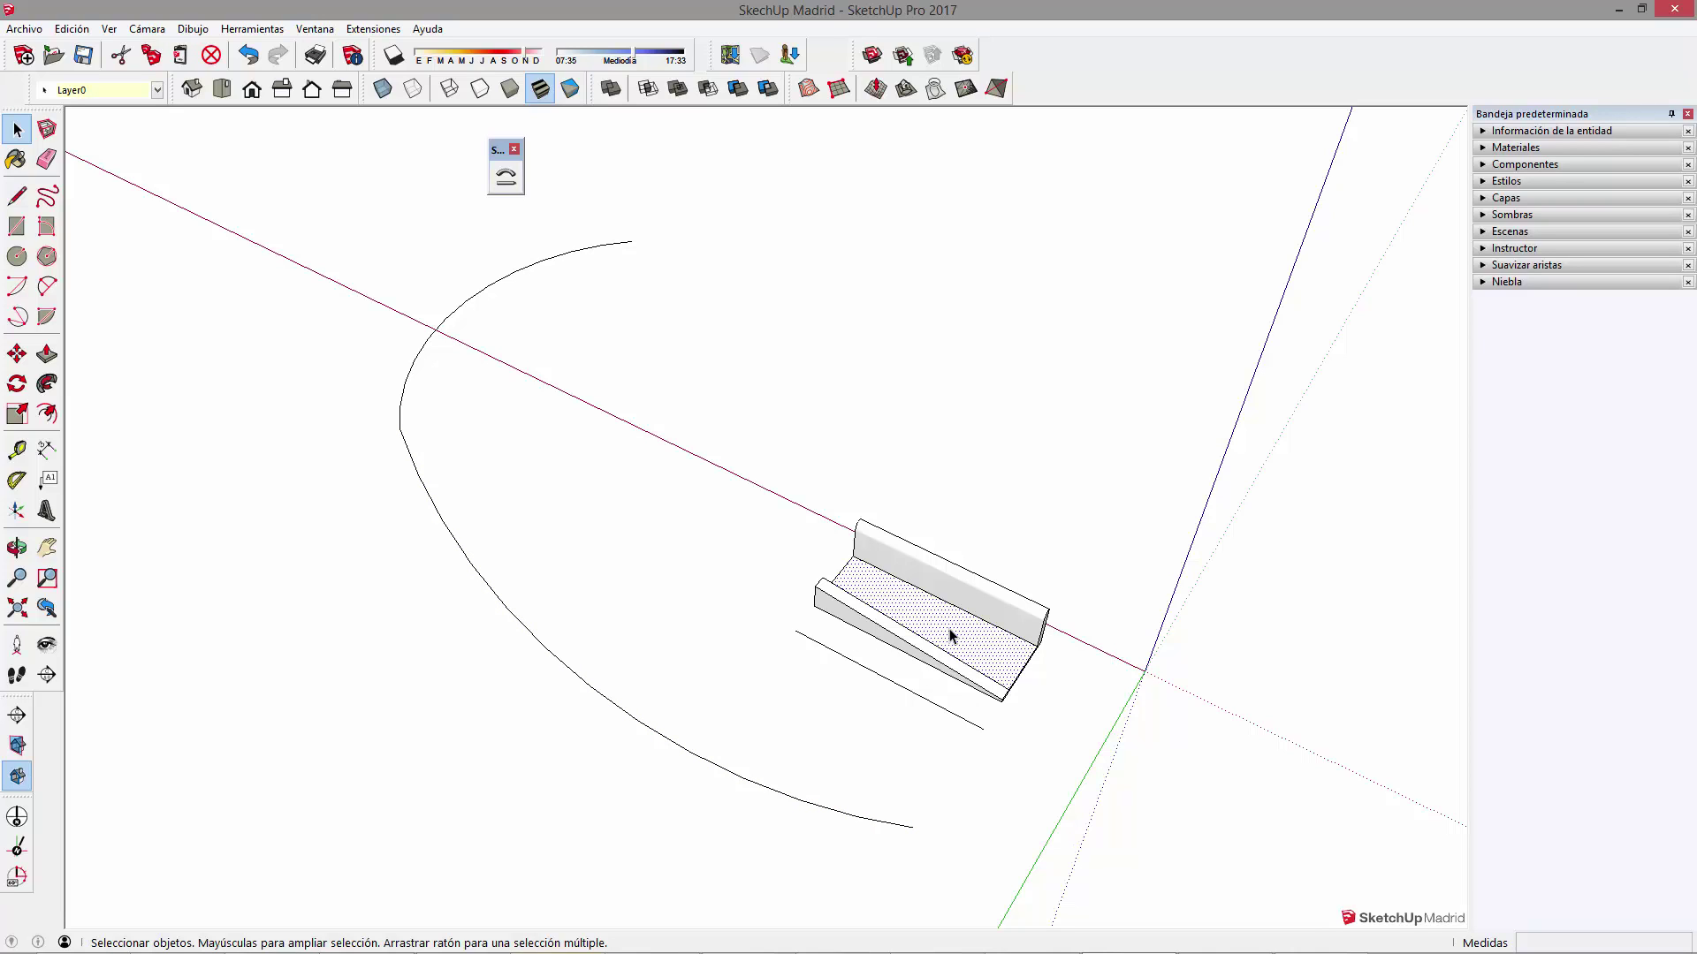
triple_click(950, 635)
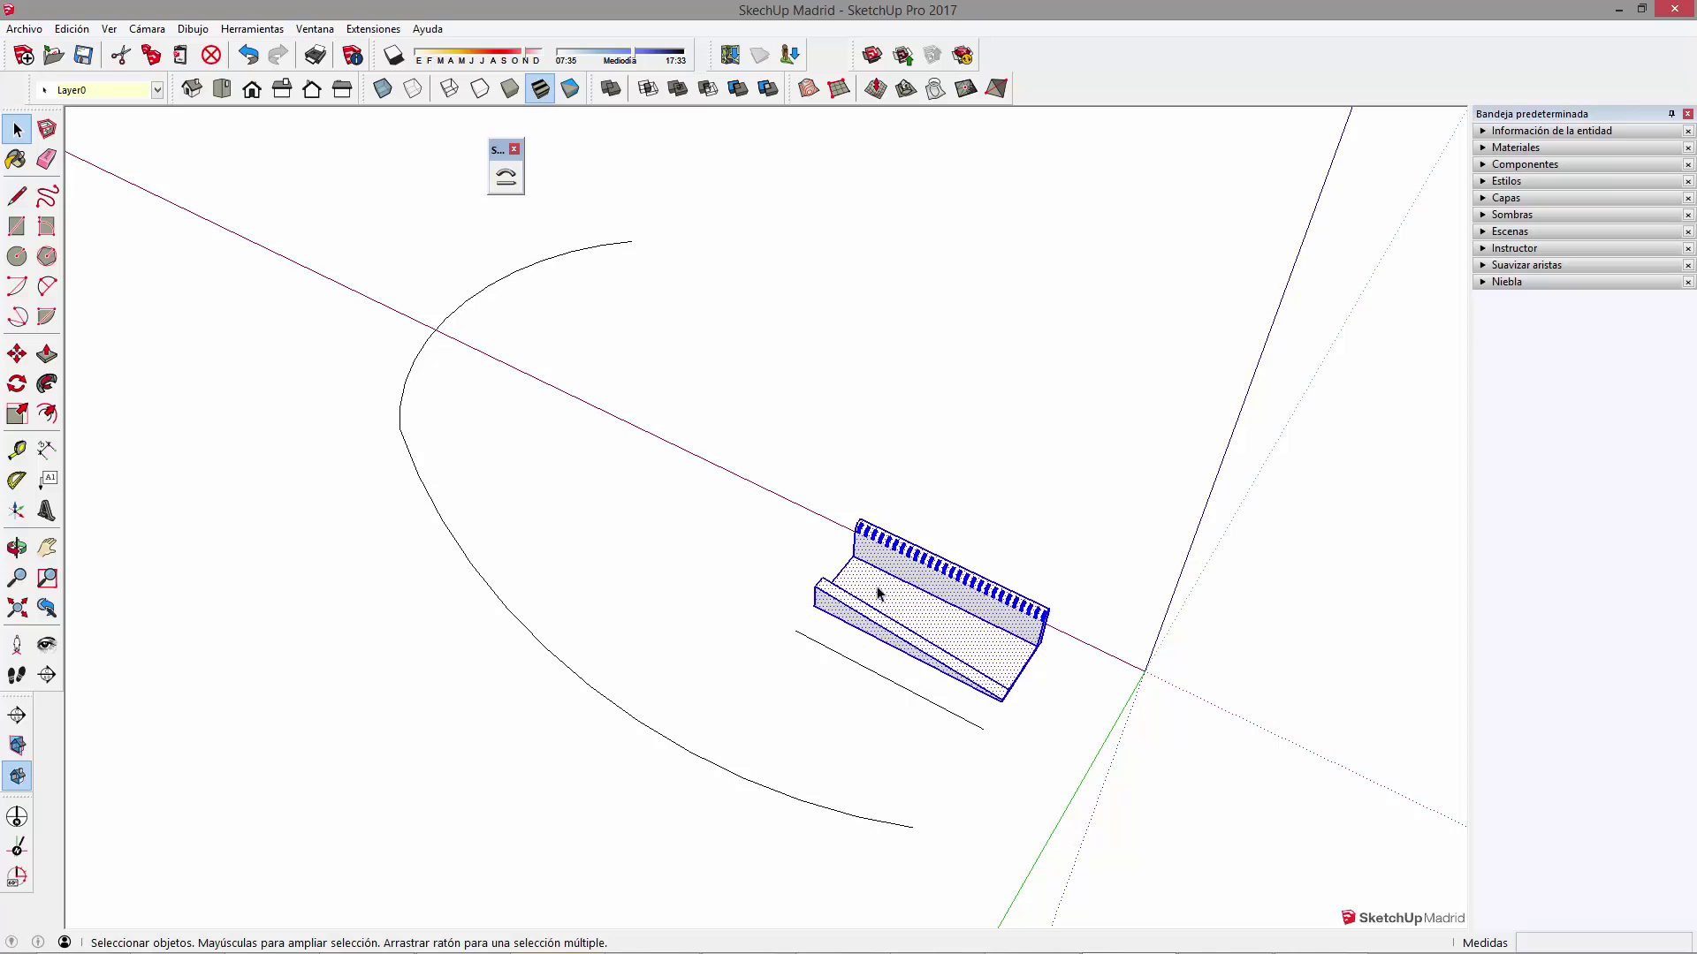
triple_click(962, 632)
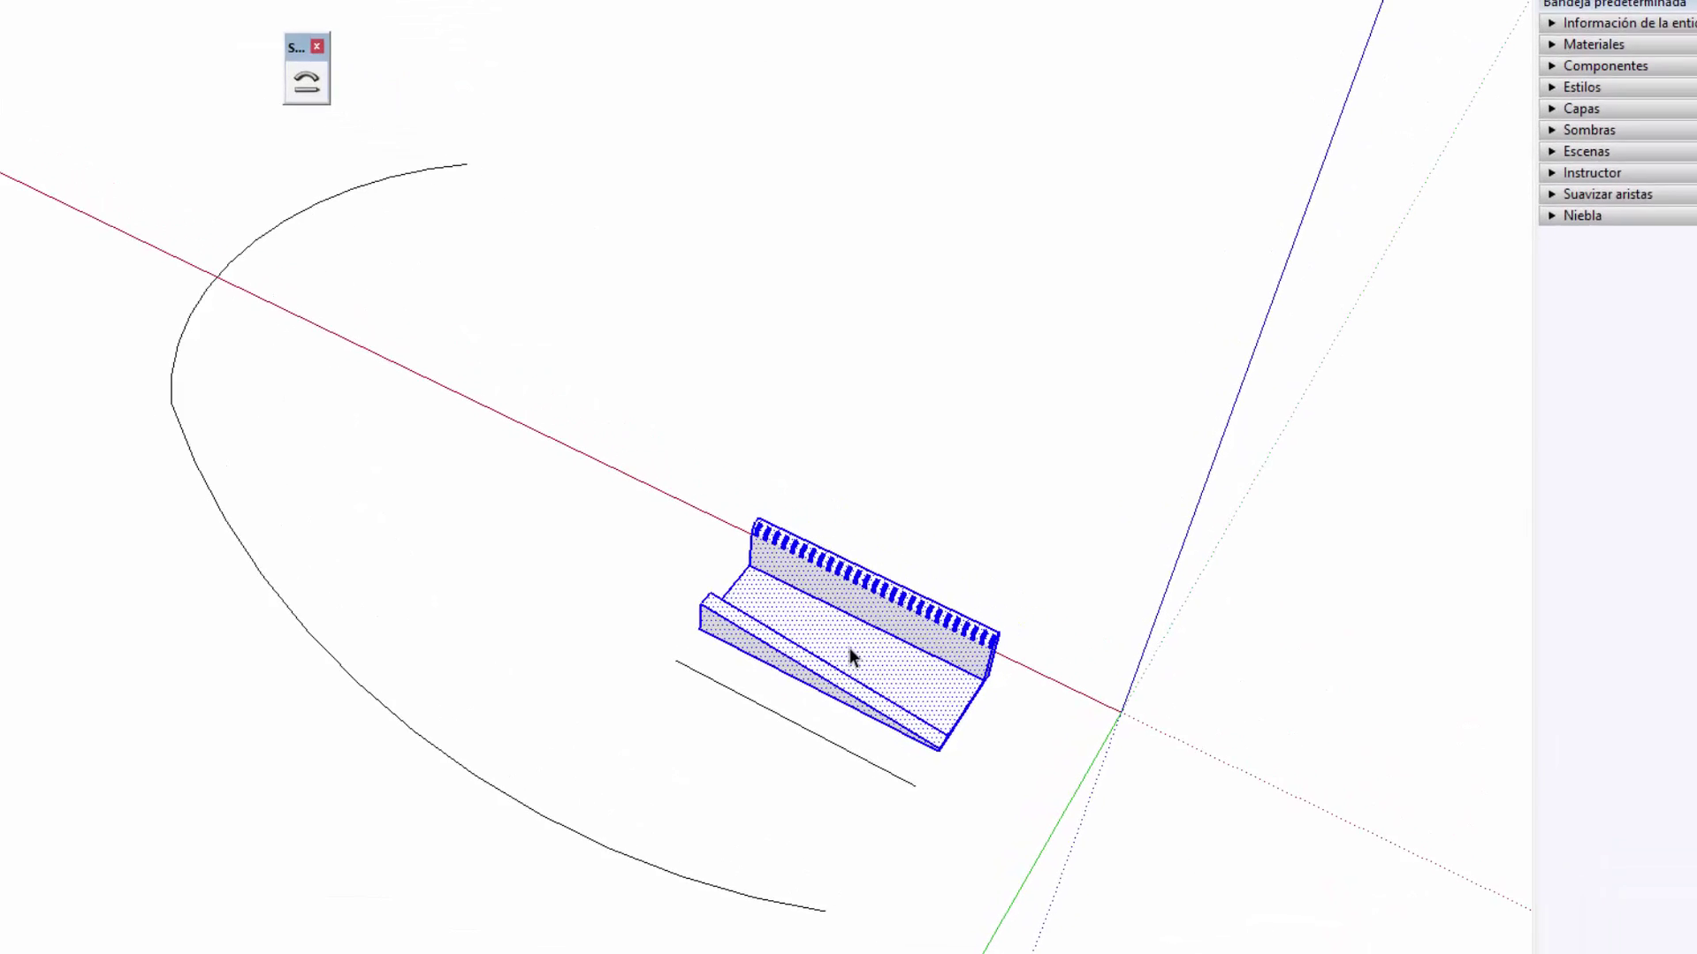
right_click(932, 621)
left_click(890, 364)
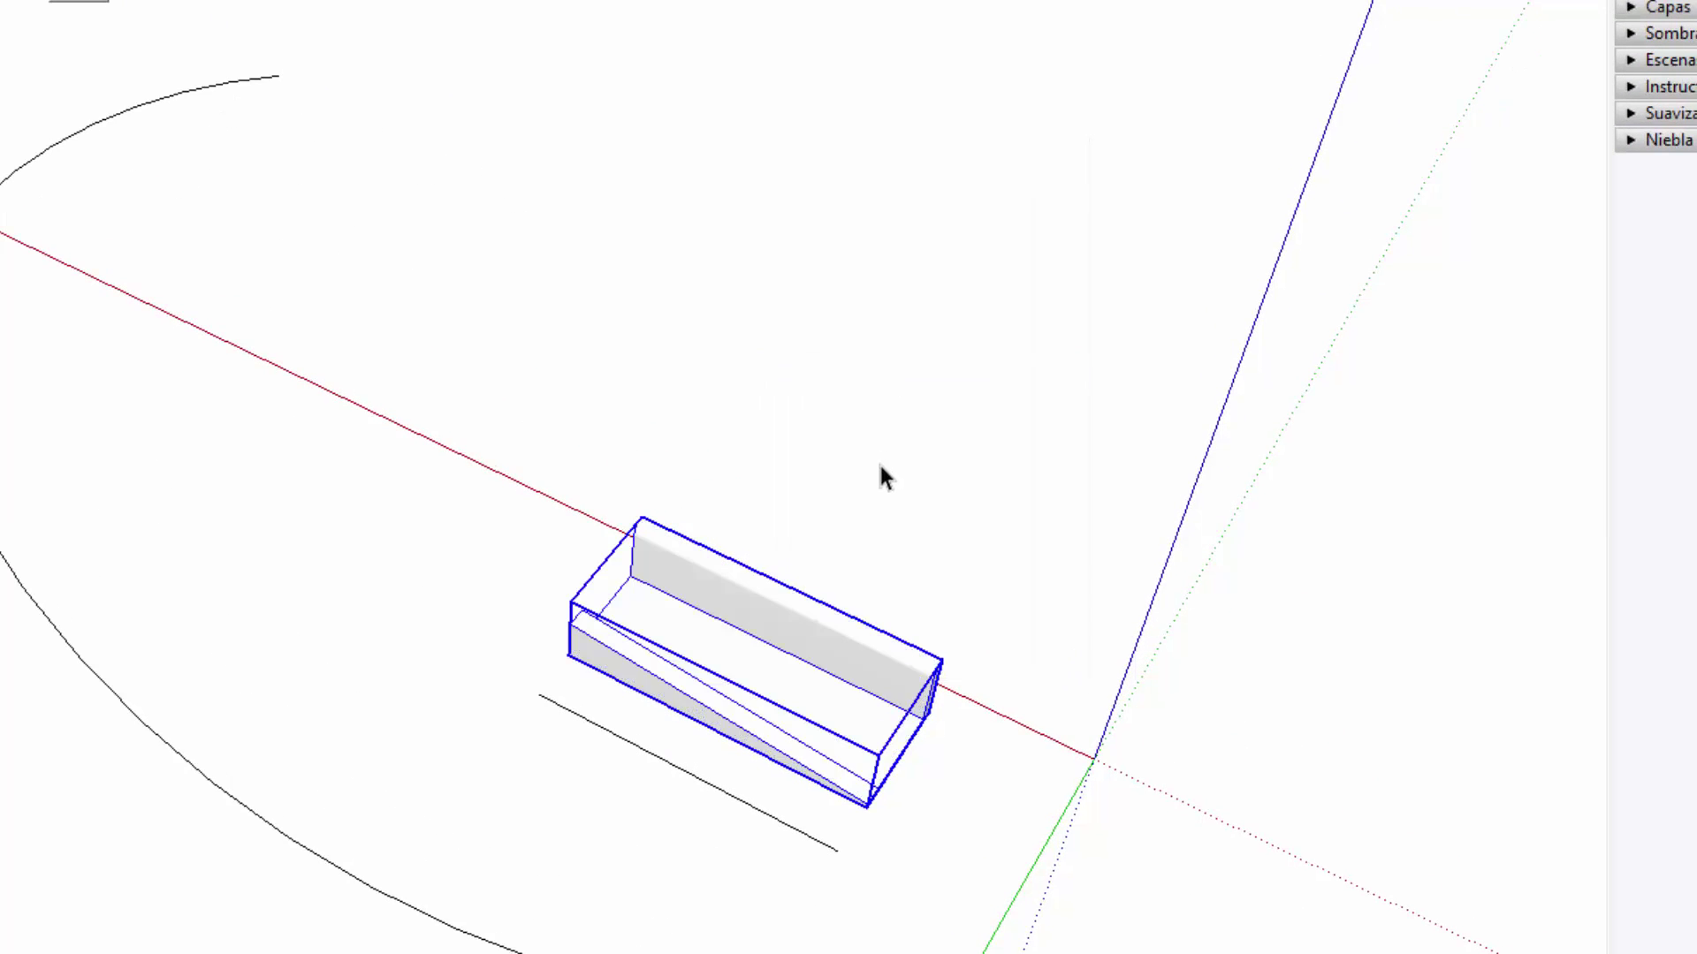
left_click(988, 641)
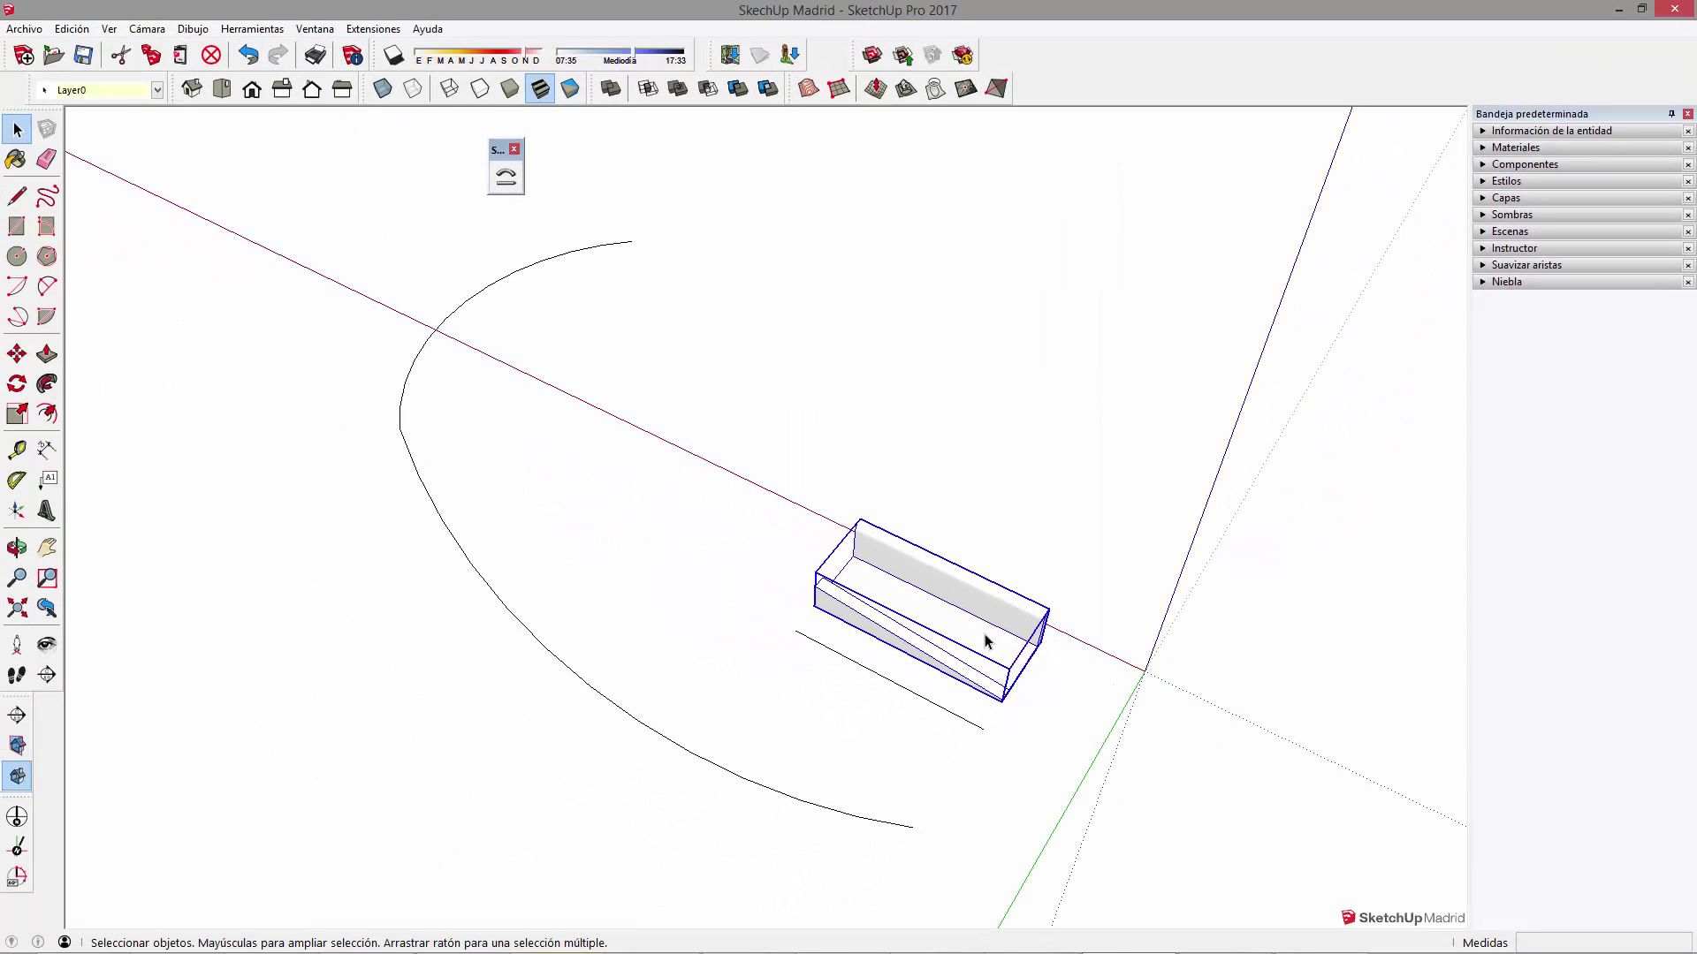
left_click(506, 179)
In Shape Bender, pick the seat group, the straight red-axis line, then the large arc
left_click(510, 190)
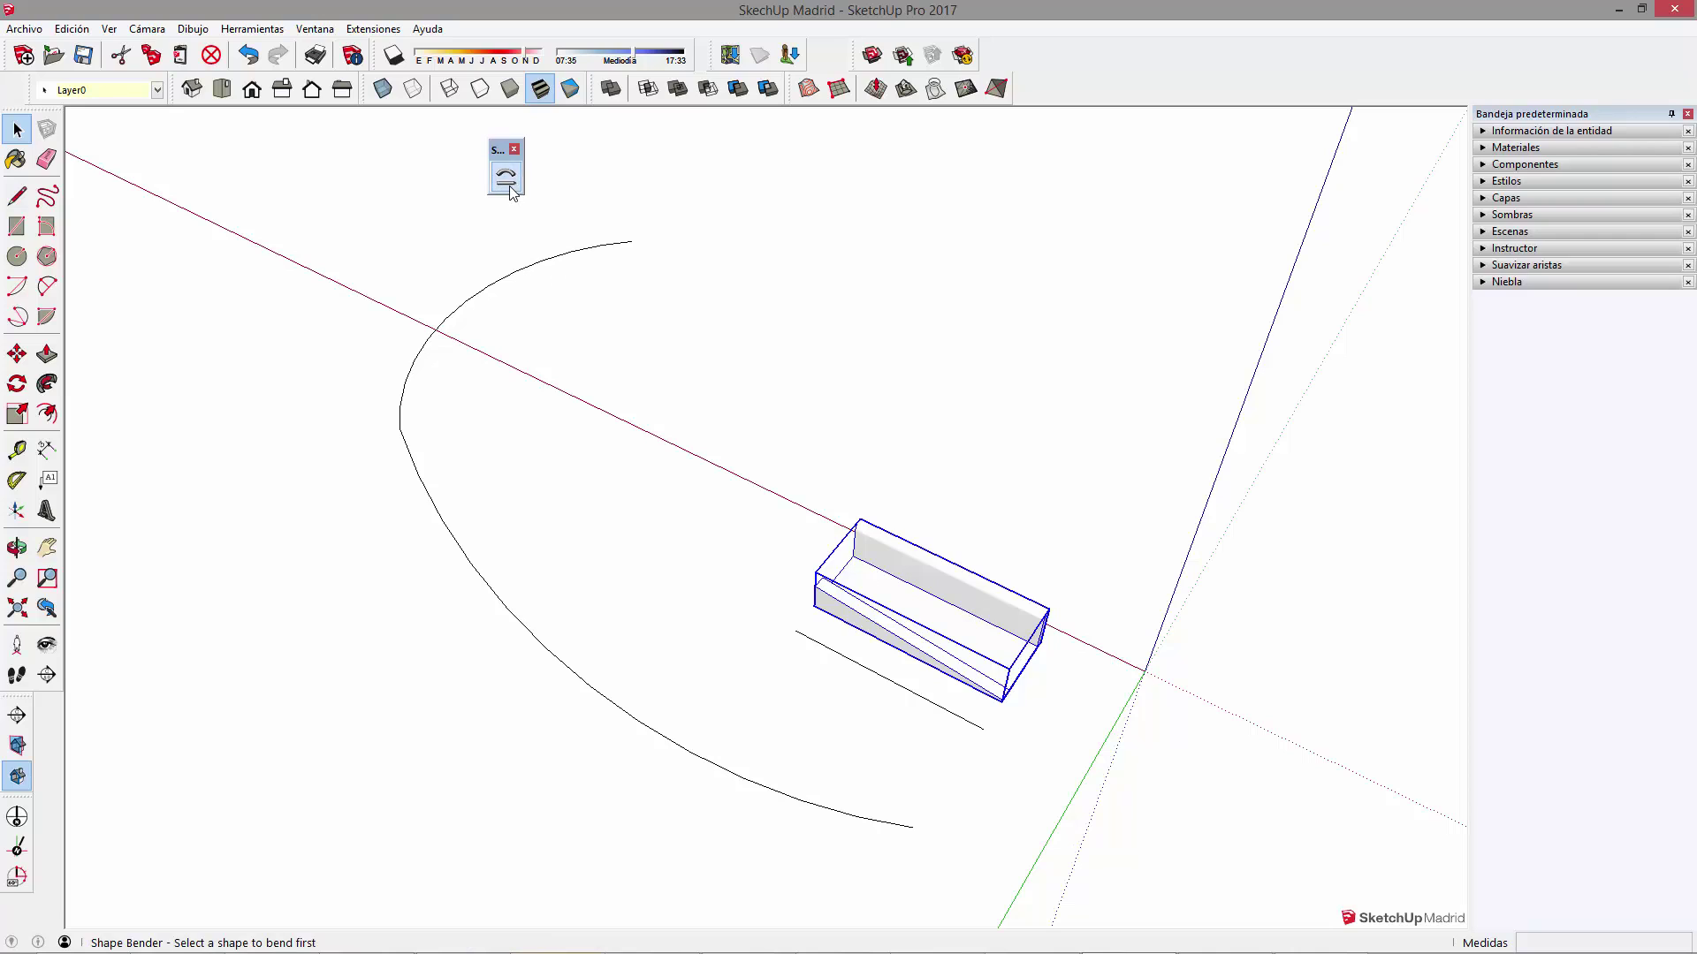
left_click(817, 644)
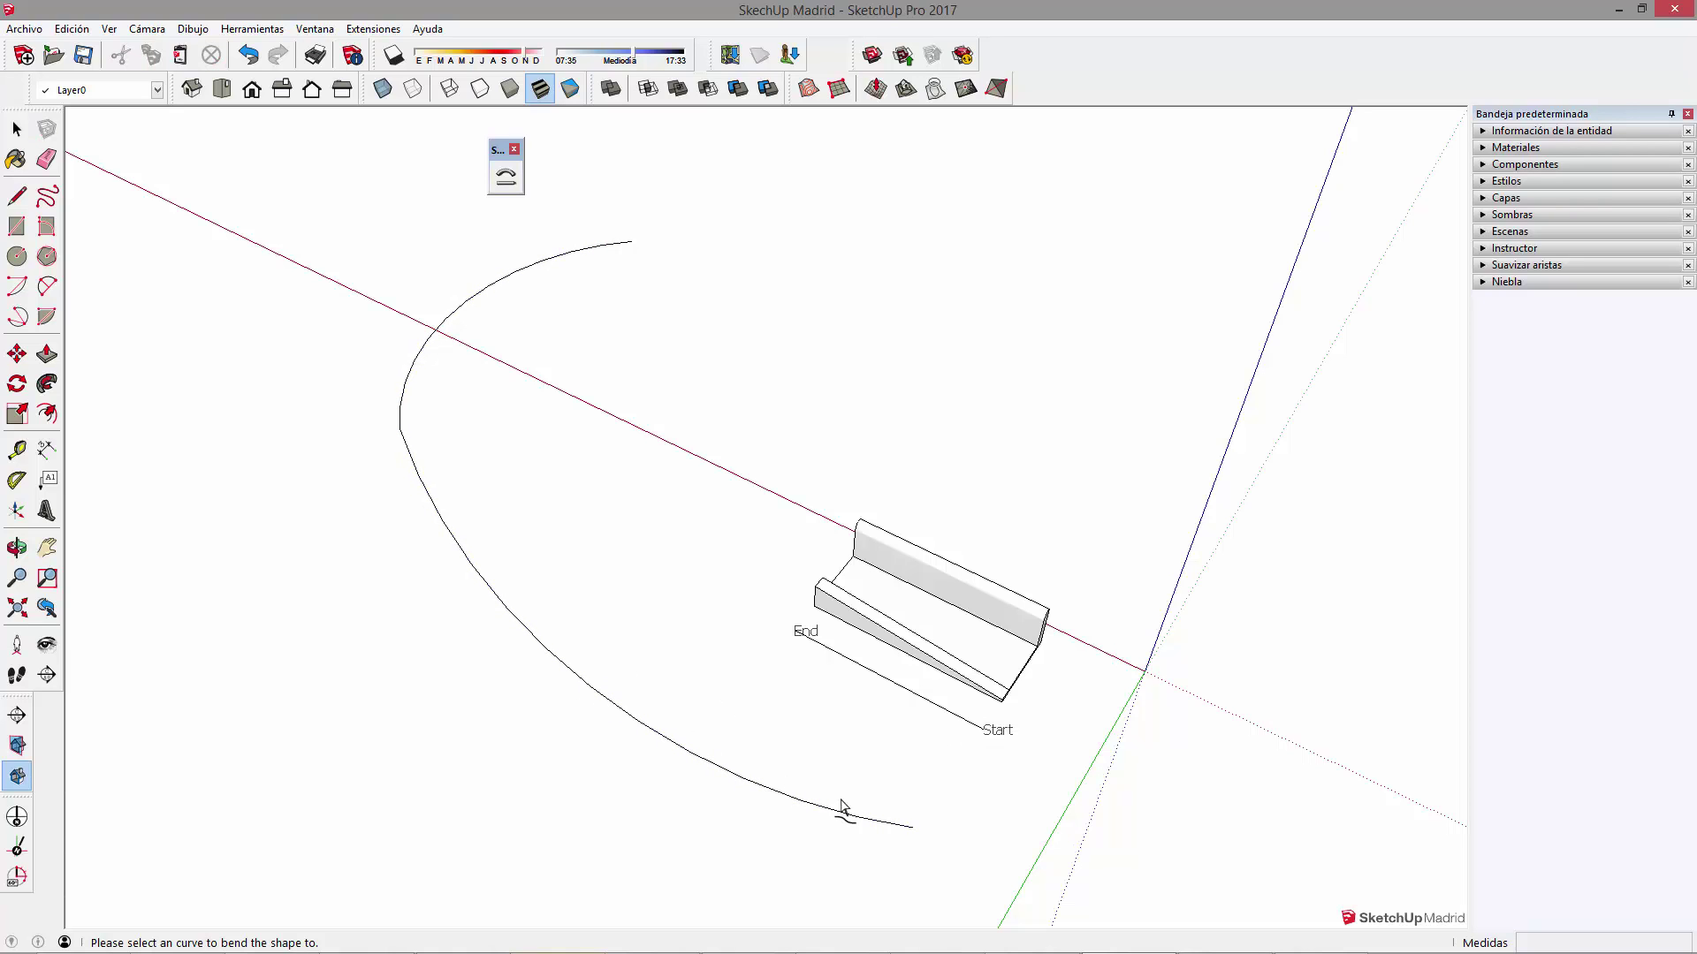
left_click(704, 774)
scroll(804, 576, "down", 1)
scroll(913, 752, "up", 1)
Inspect the bent seat preview from several angles and accept the bend
mouse_move(927, 697)
middle_mouse_down()
mouse_move(805, 702)
mouse_move(606, 649)
middle_mouse_up()
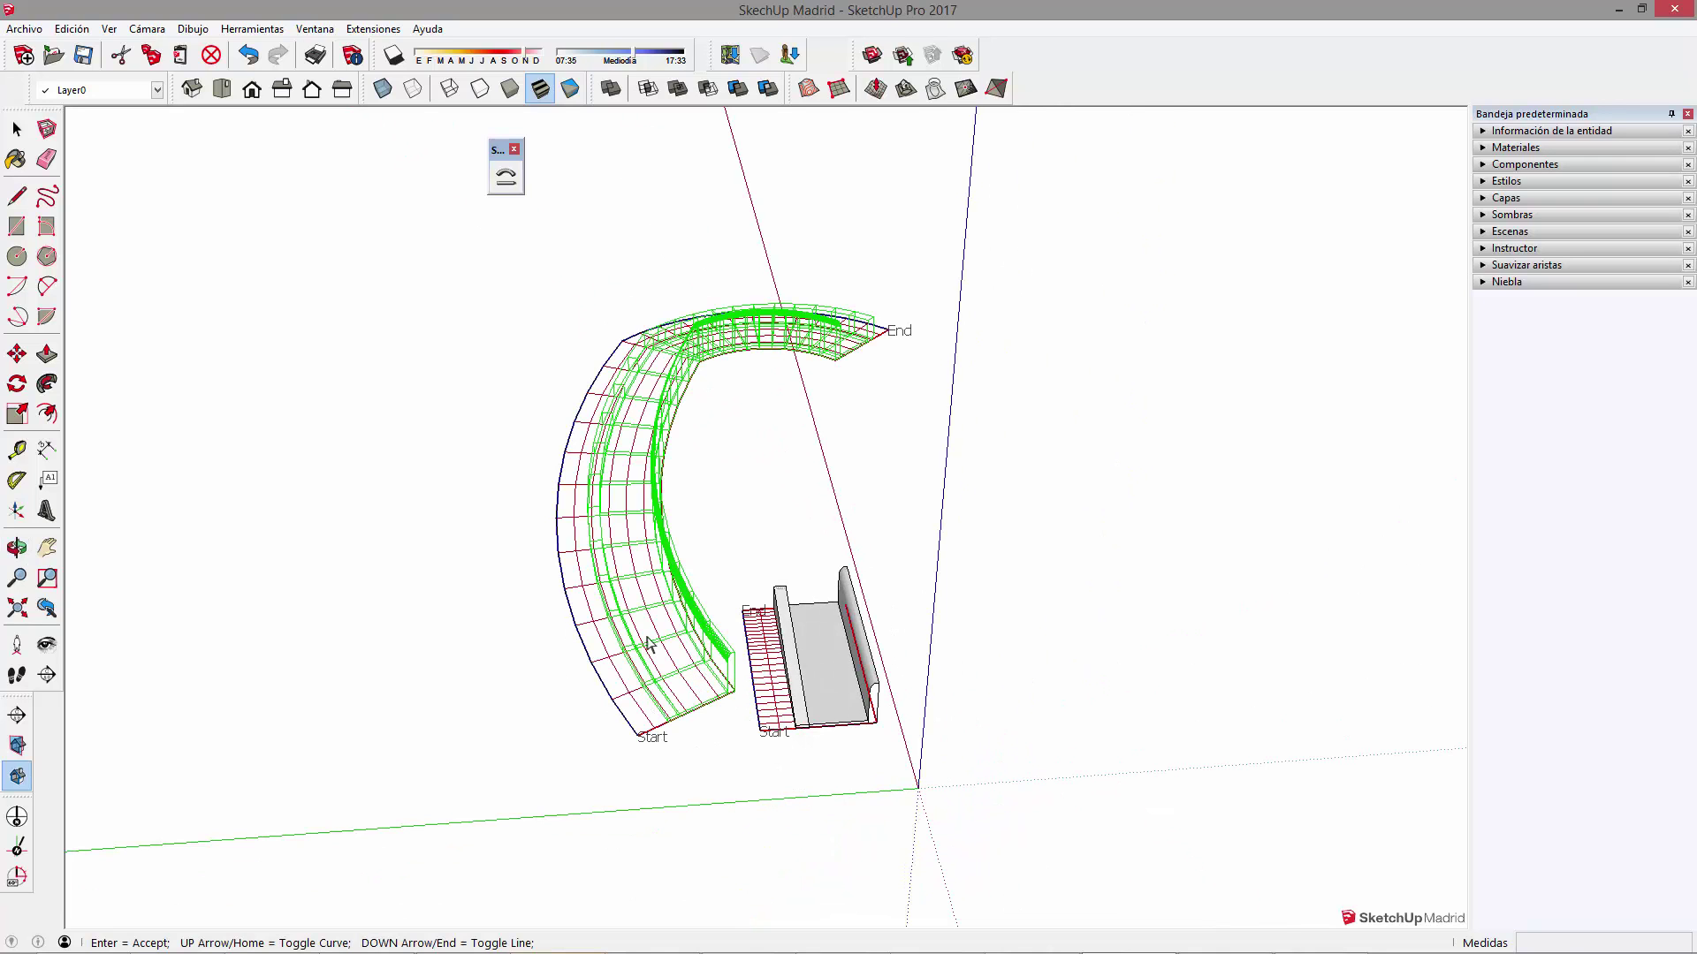
scroll(688, 706, "up", 1)
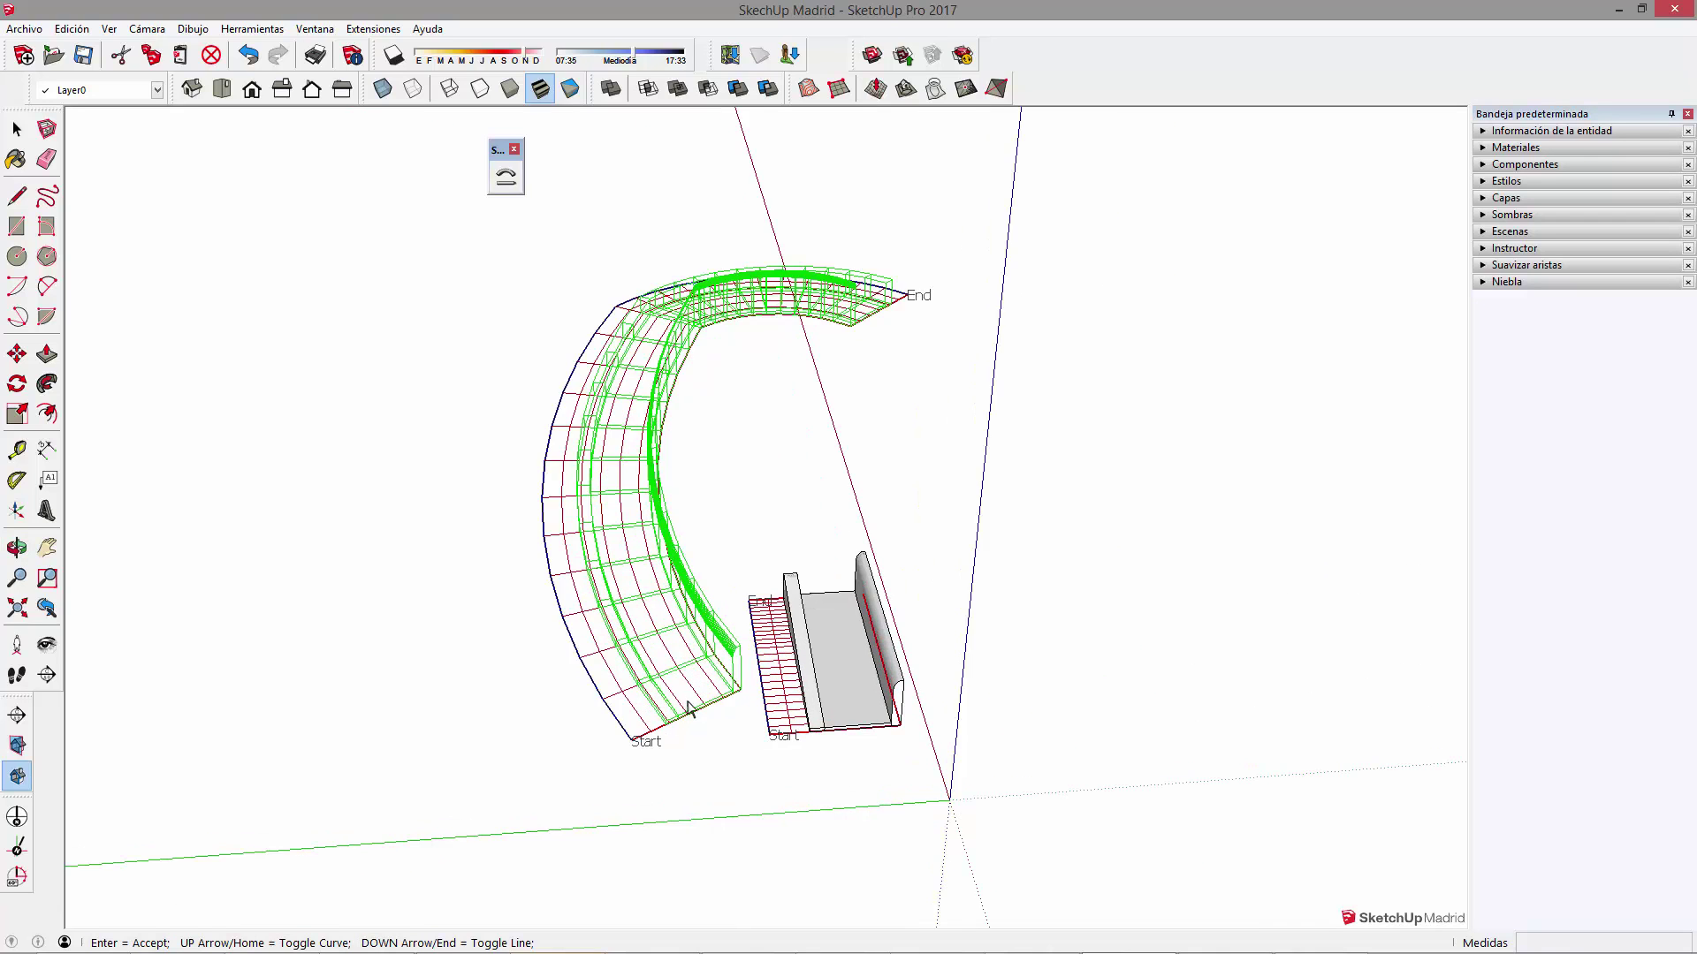
scroll(689, 707, "up", 2)
scroll(698, 708, "up", 1)
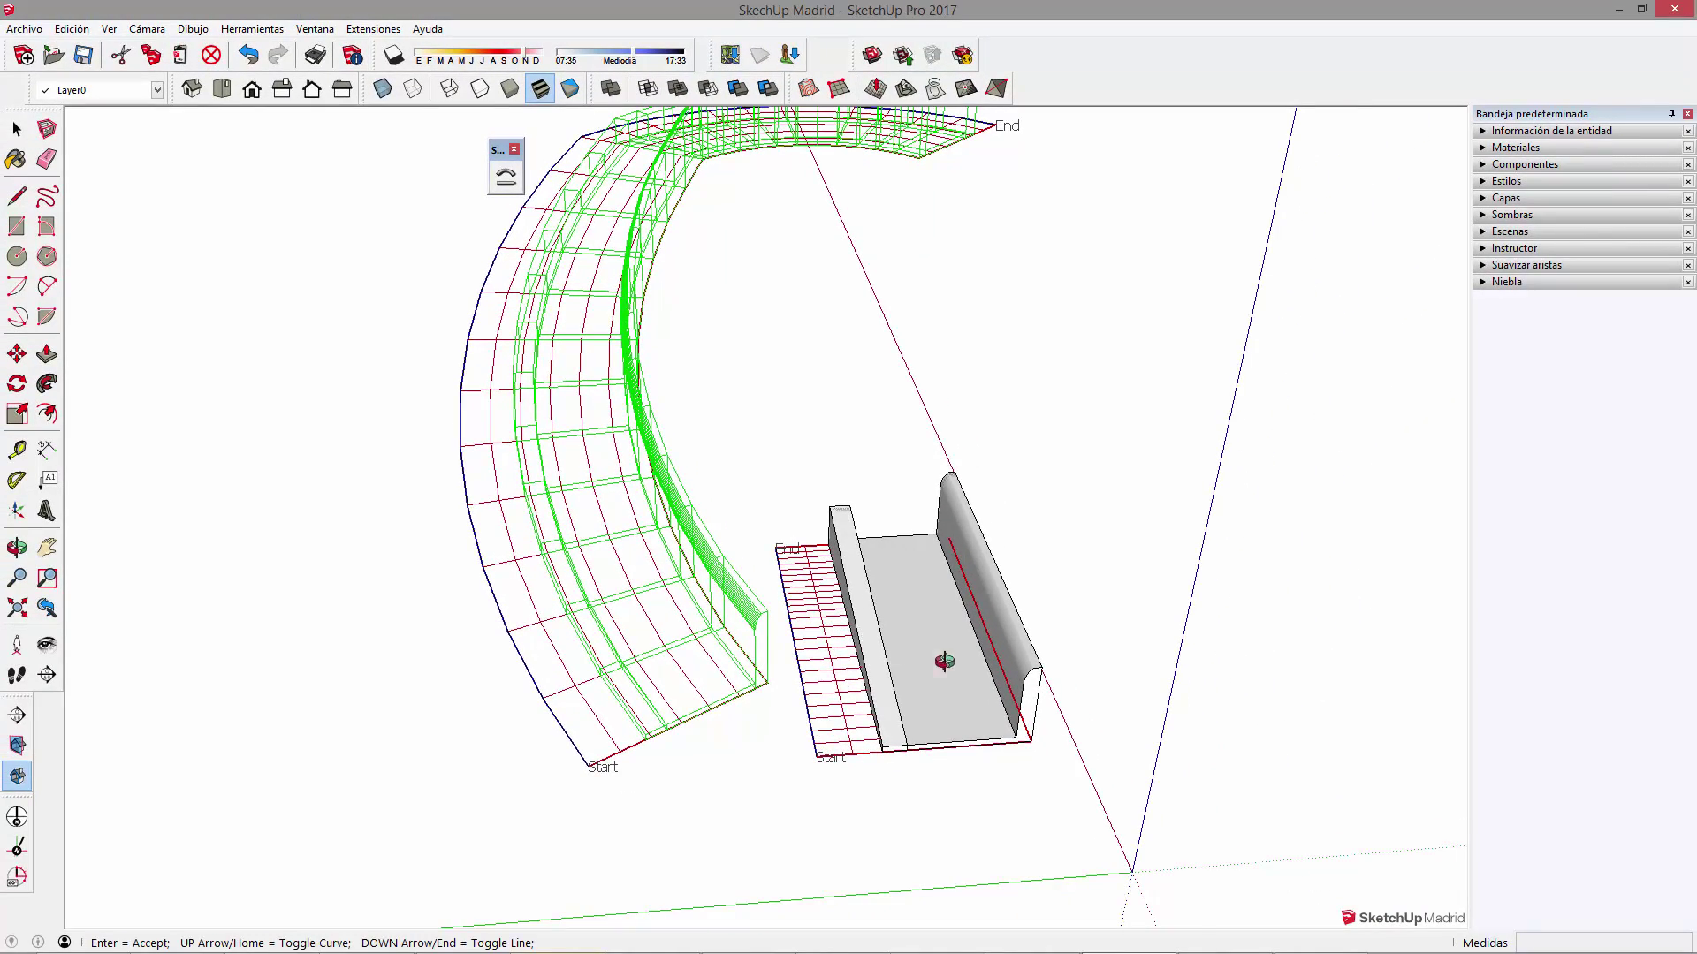
middle_click_drag(943, 661, 830, 566)
scroll(891, 632, "down", 3)
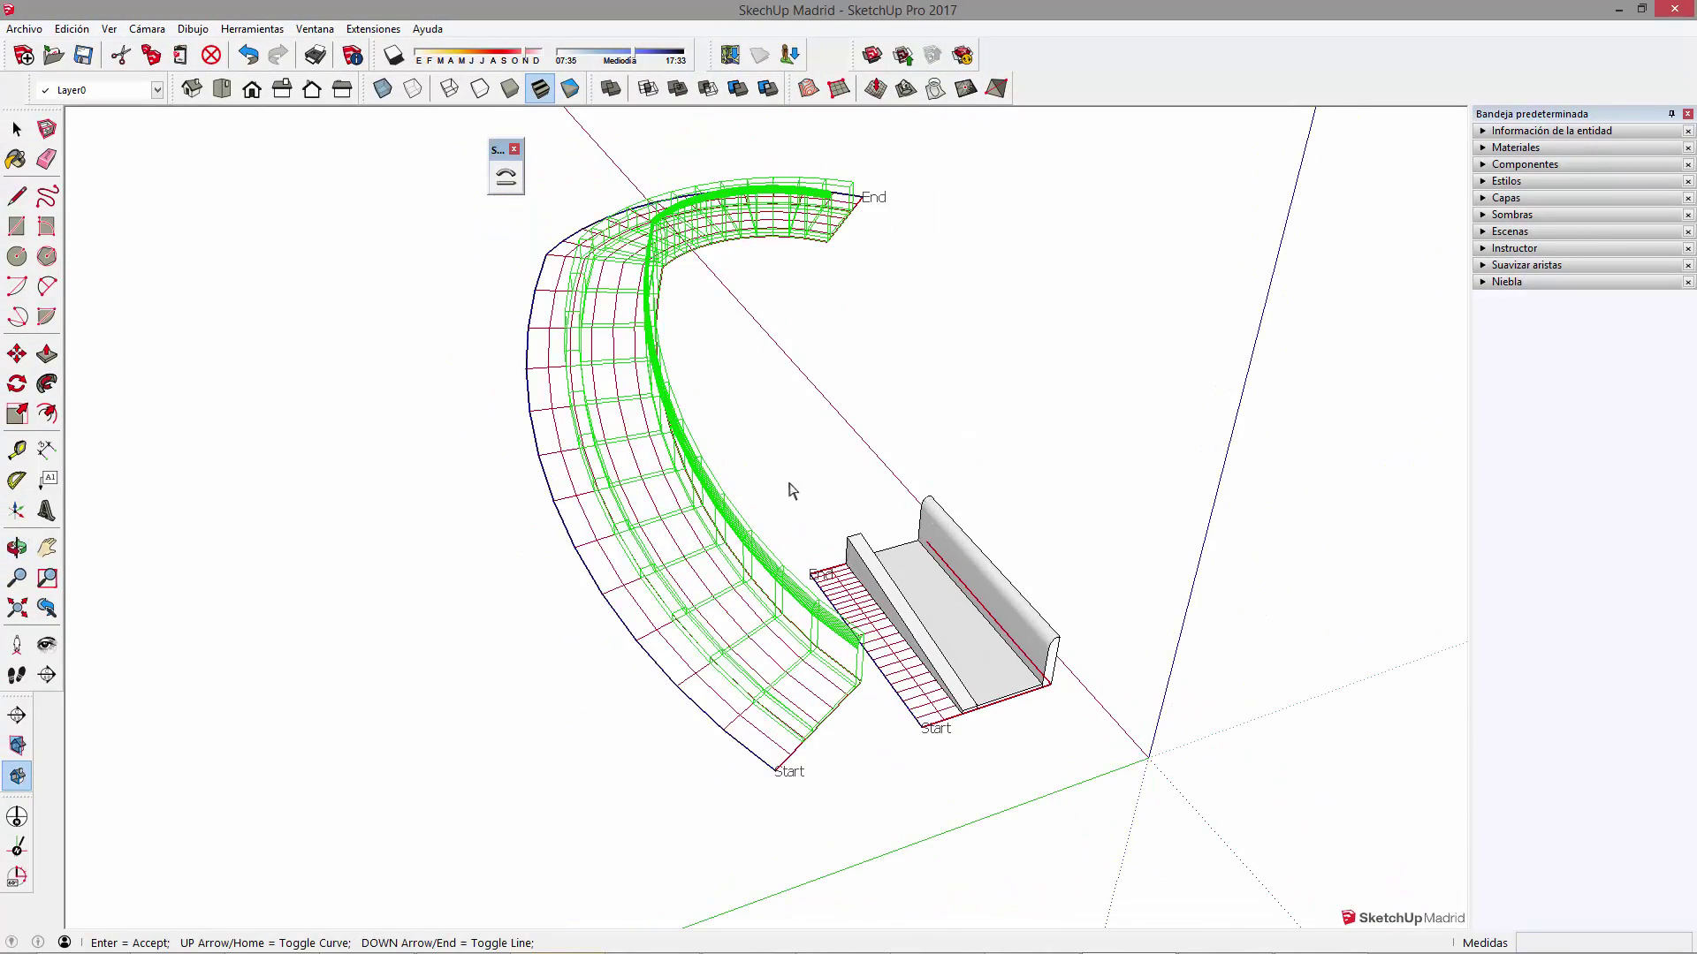
middle_click_drag(935, 662, 811, 613)
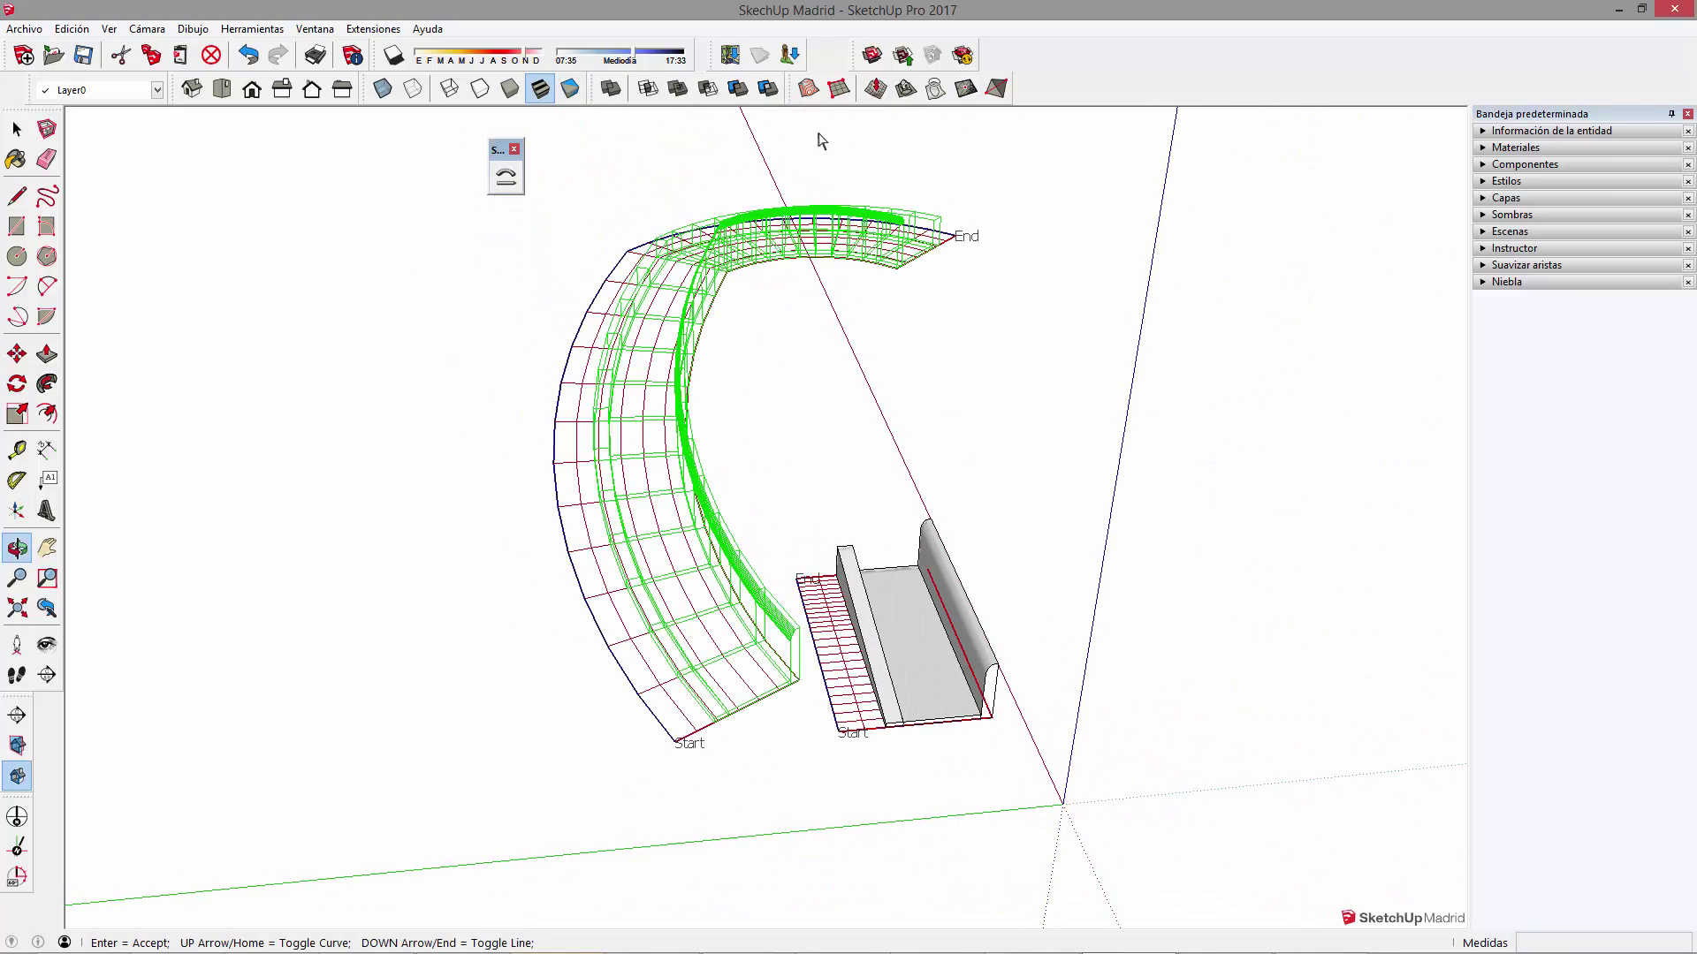
middle_click_drag(759, 550, 813, 569)
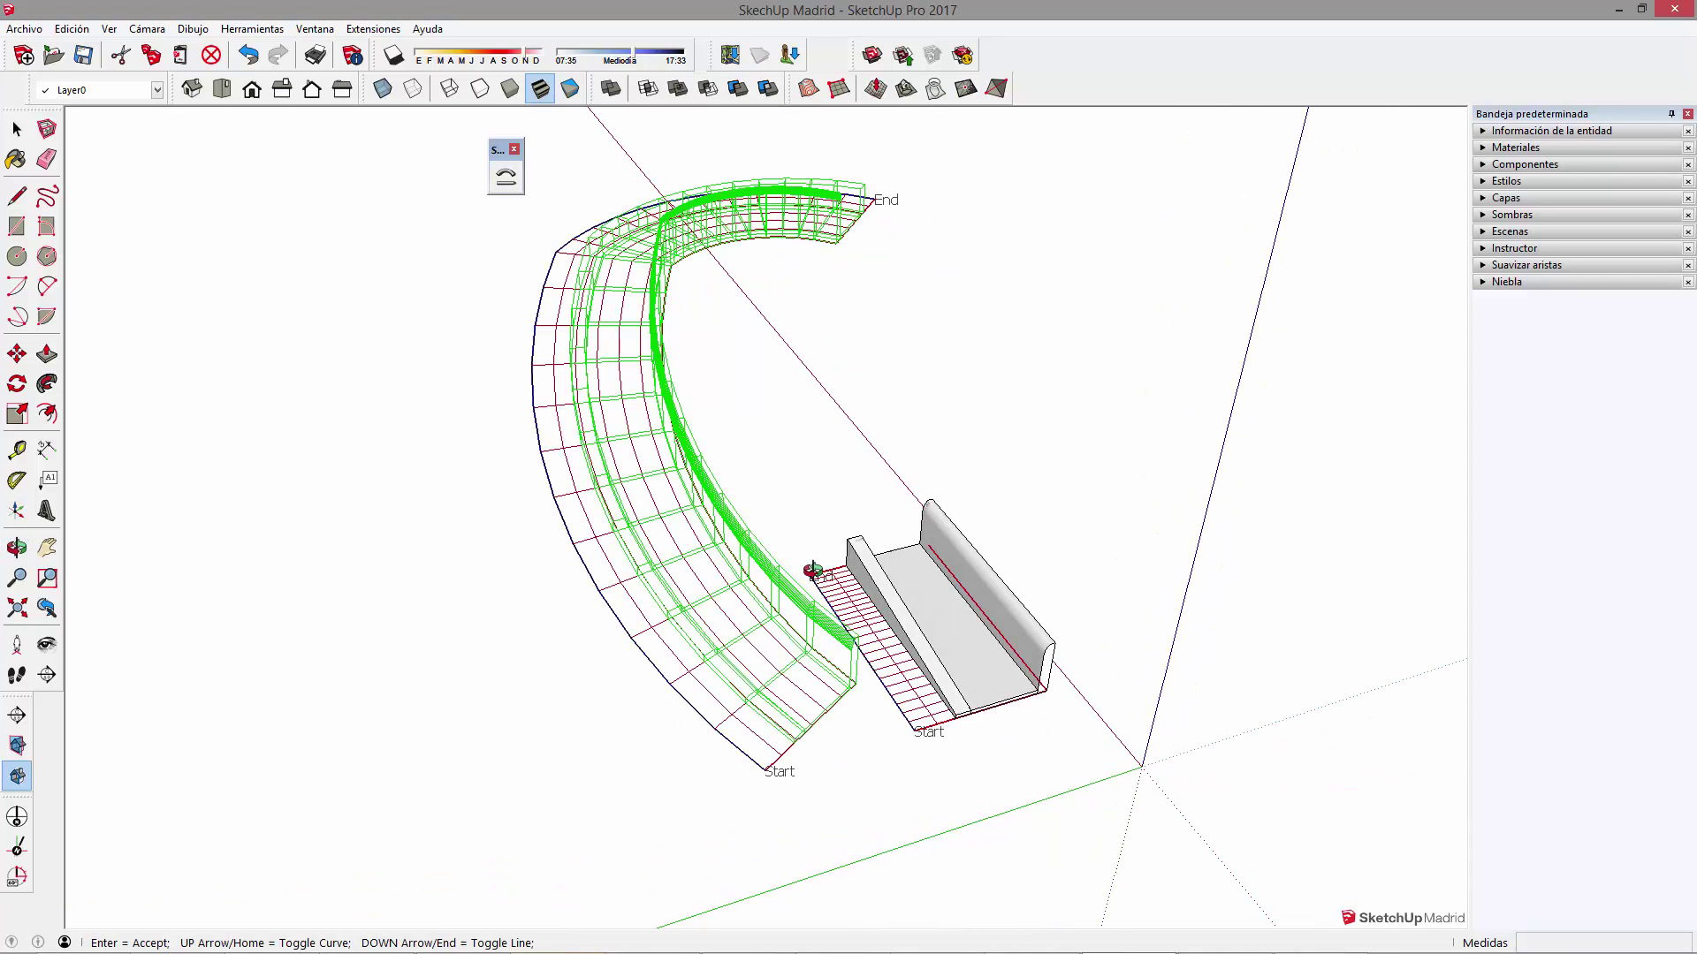
key("Return")
mouse_move(882, 777)
middle_mouse_down()
mouse_move(751, 674)
mouse_move(538, 568)
mouse_move(595, 545)
mouse_move(665, 628)
middle_mouse_up()
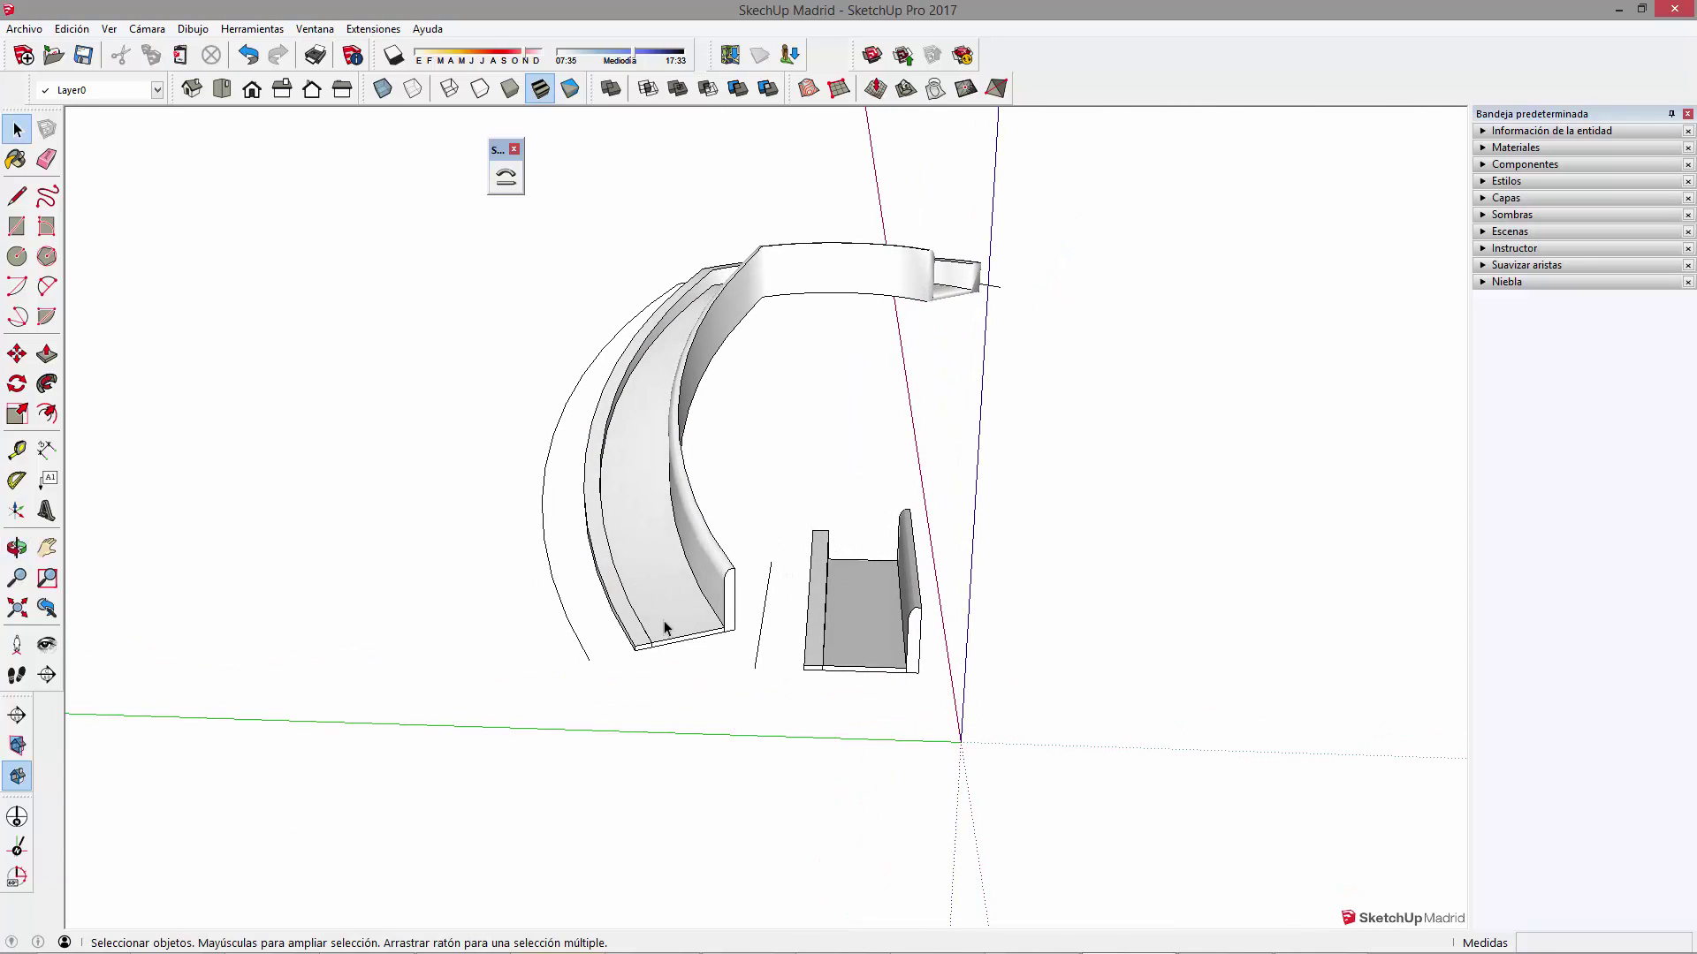
mouse_move(729, 243)
middle_mouse_down()
mouse_move(849, 333)
mouse_move(1223, 416)
mouse_move(1170, 591)
middle_mouse_up()
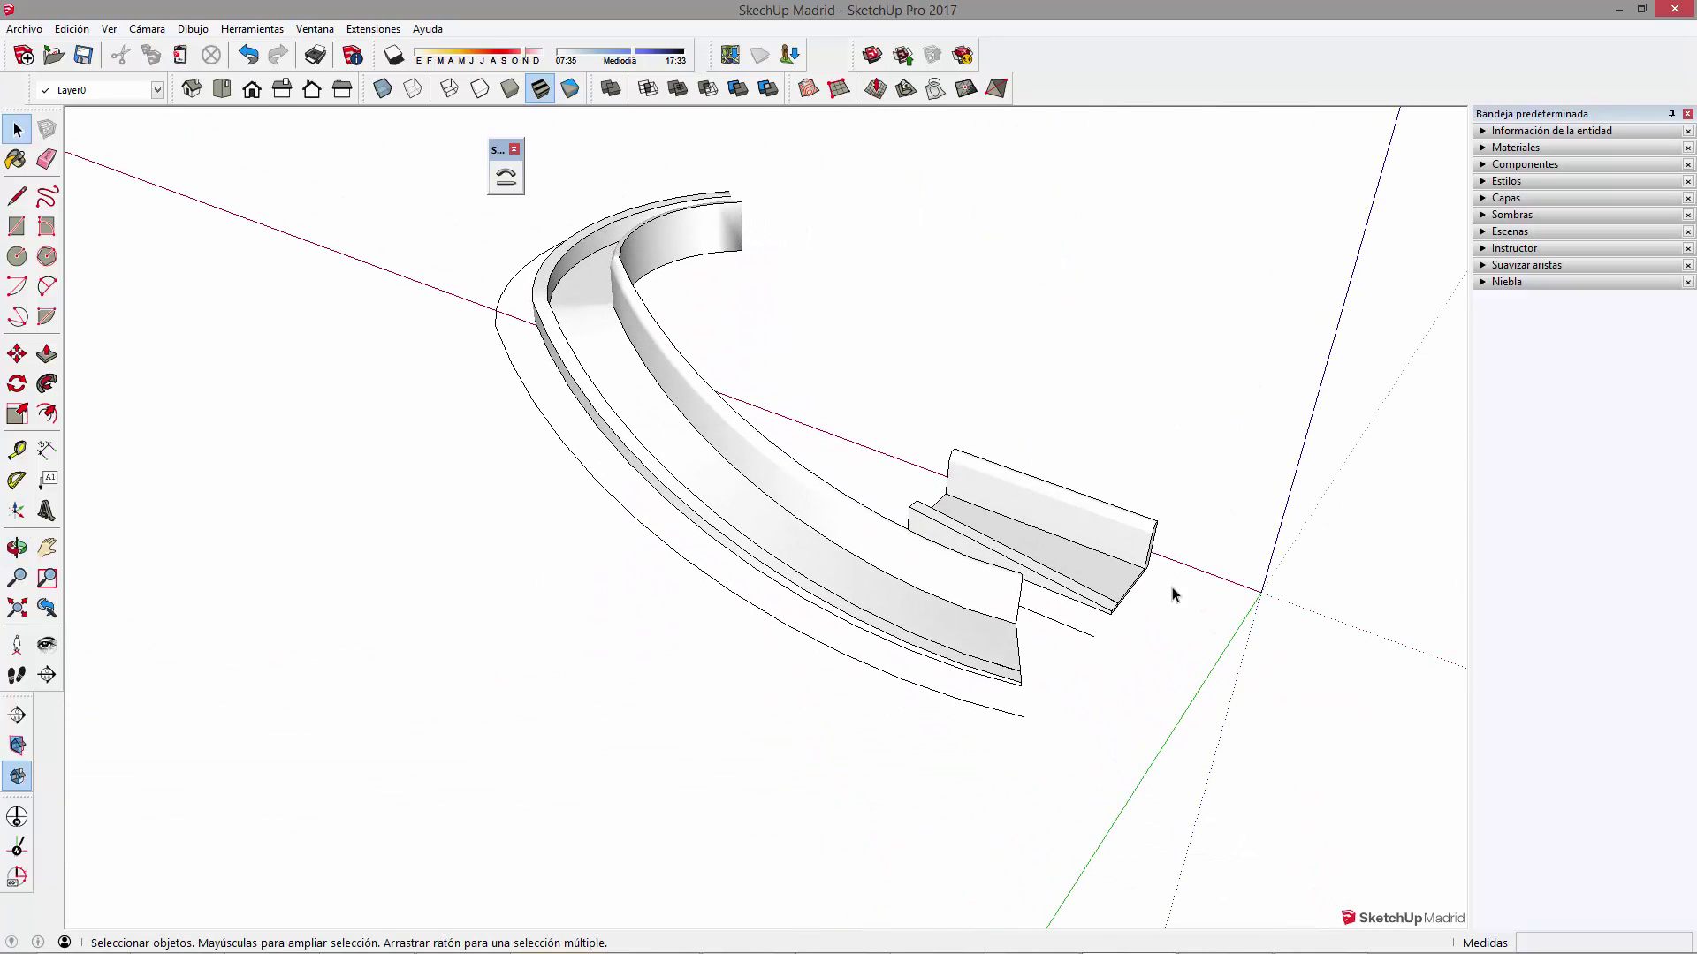
mouse_move(1075, 616)
middle_mouse_down()
mouse_move(1069, 674)
mouse_move(799, 697)
mouse_move(833, 625)
mouse_move(924, 645)
middle_mouse_up()
scroll(991, 767, "down", 3)
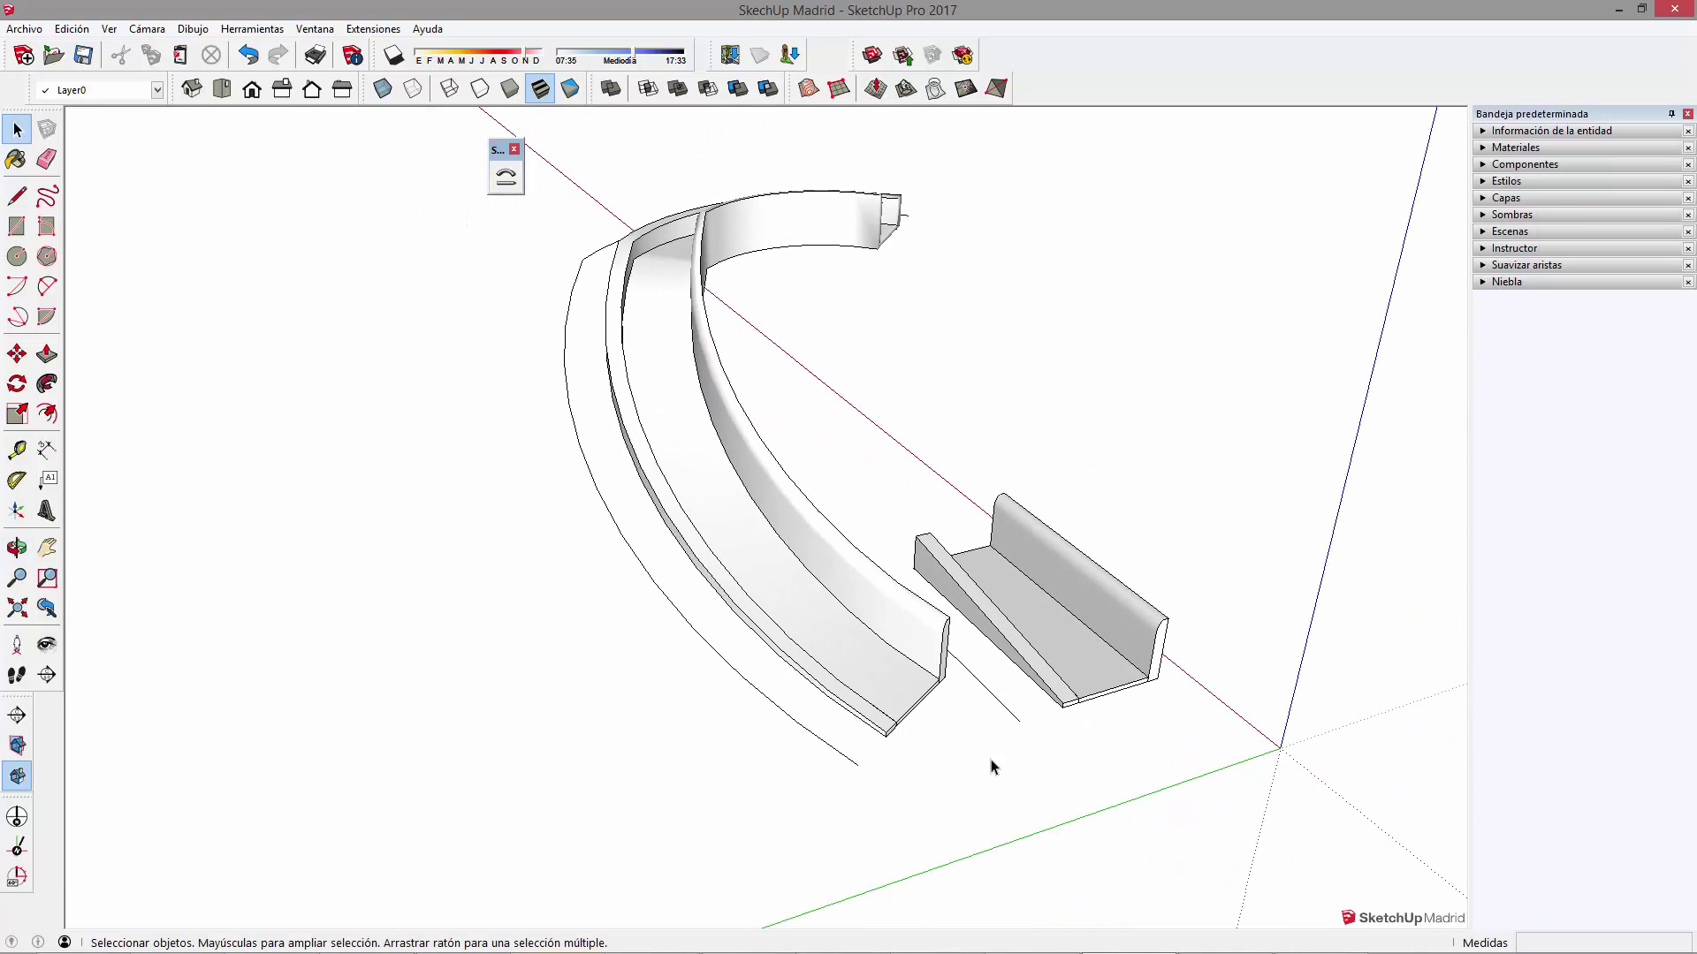
mouse_move(879, 267)
middle_mouse_down()
mouse_move(799, 242)
mouse_move(973, 306)
mouse_move(1121, 273)
mouse_move(1096, 283)
middle_mouse_up()
scroll(806, 519, "down", 3)
mouse_move(807, 519)
middle_mouse_down()
mouse_move(1382, 510)
mouse_move(1128, 651)
middle_mouse_up()
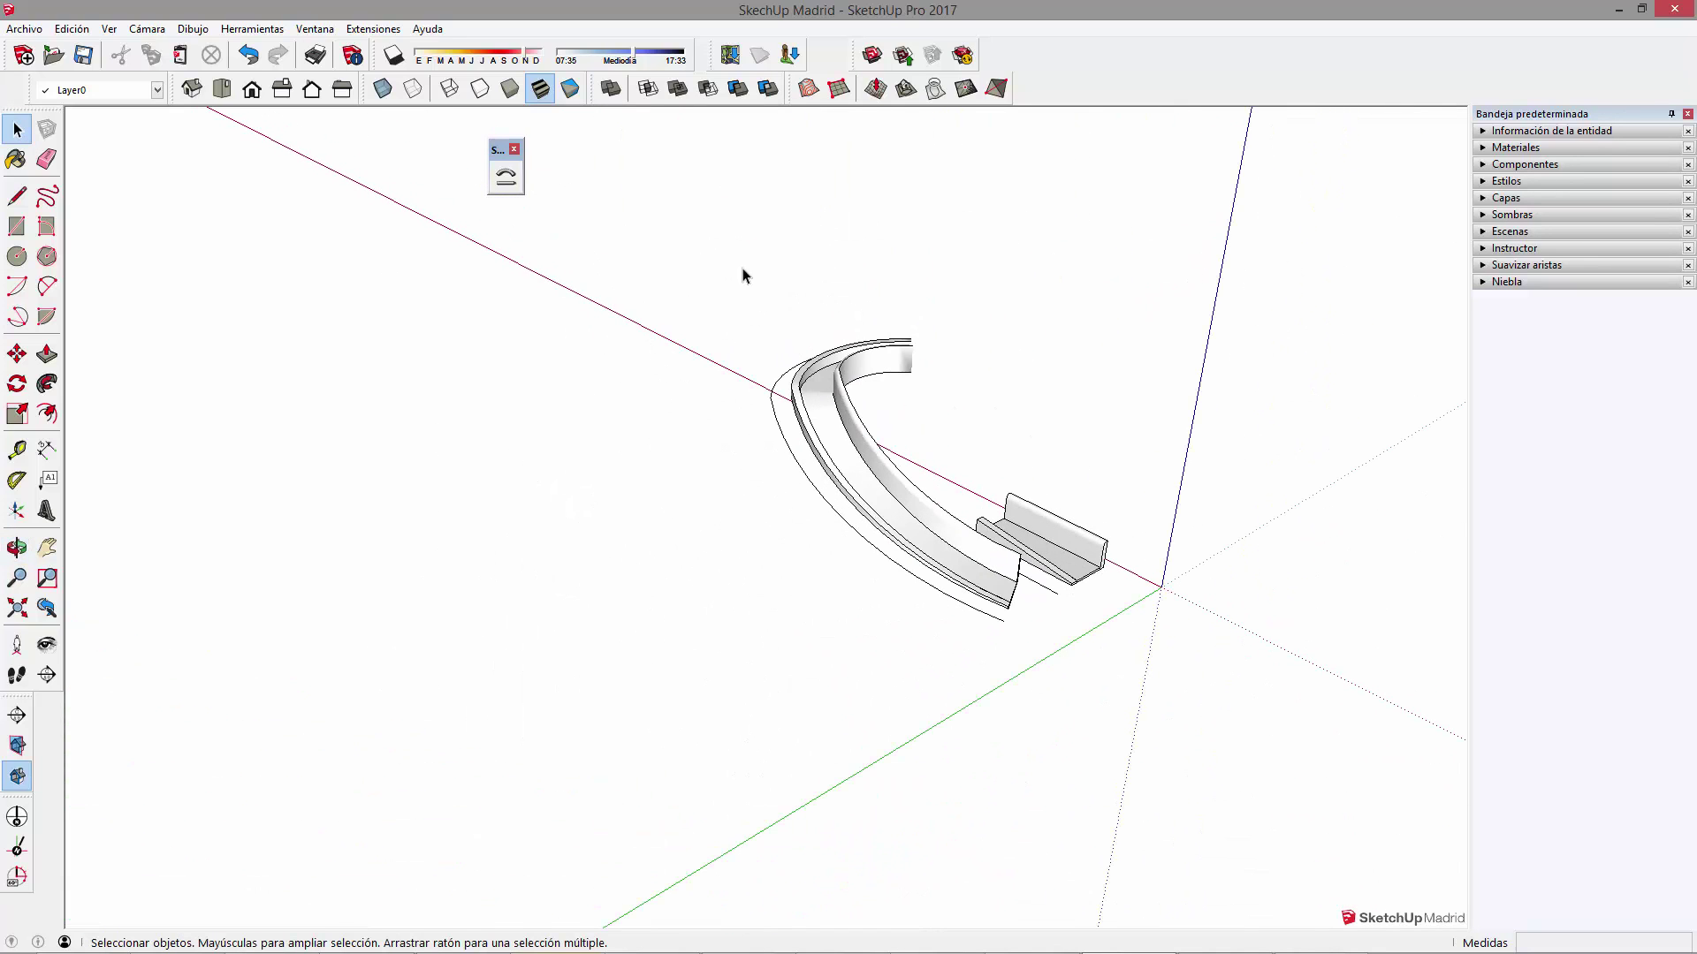
left_click_drag(743, 275, 1131, 654)
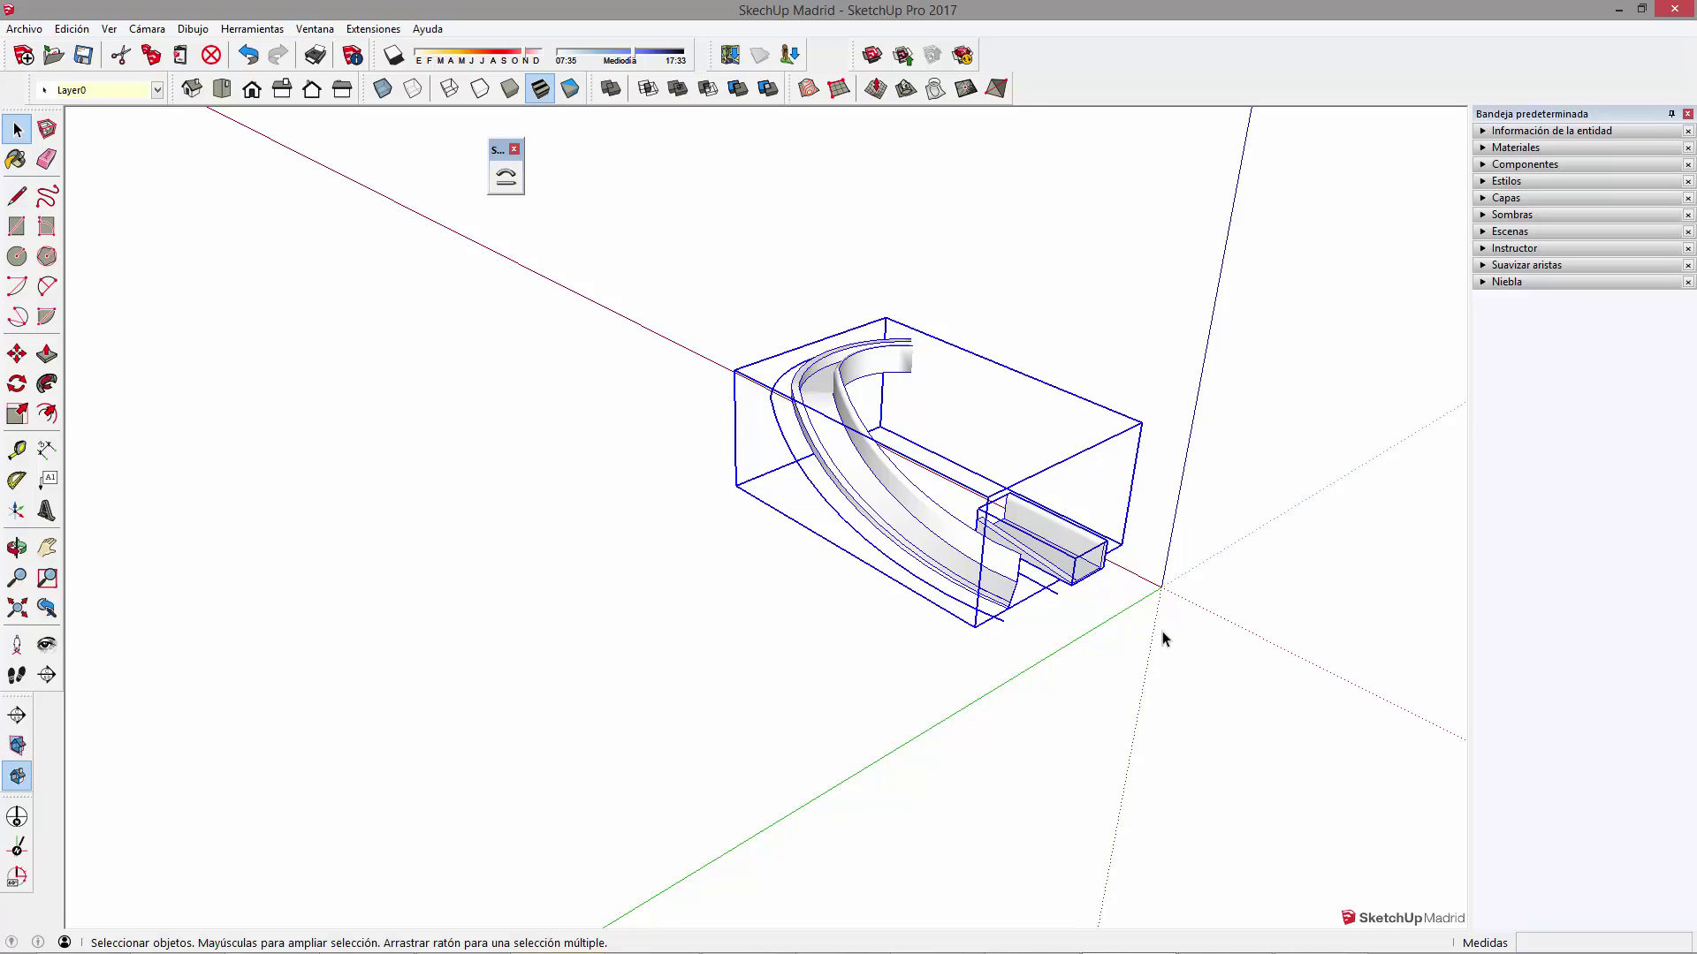
left_click(1066, 636)
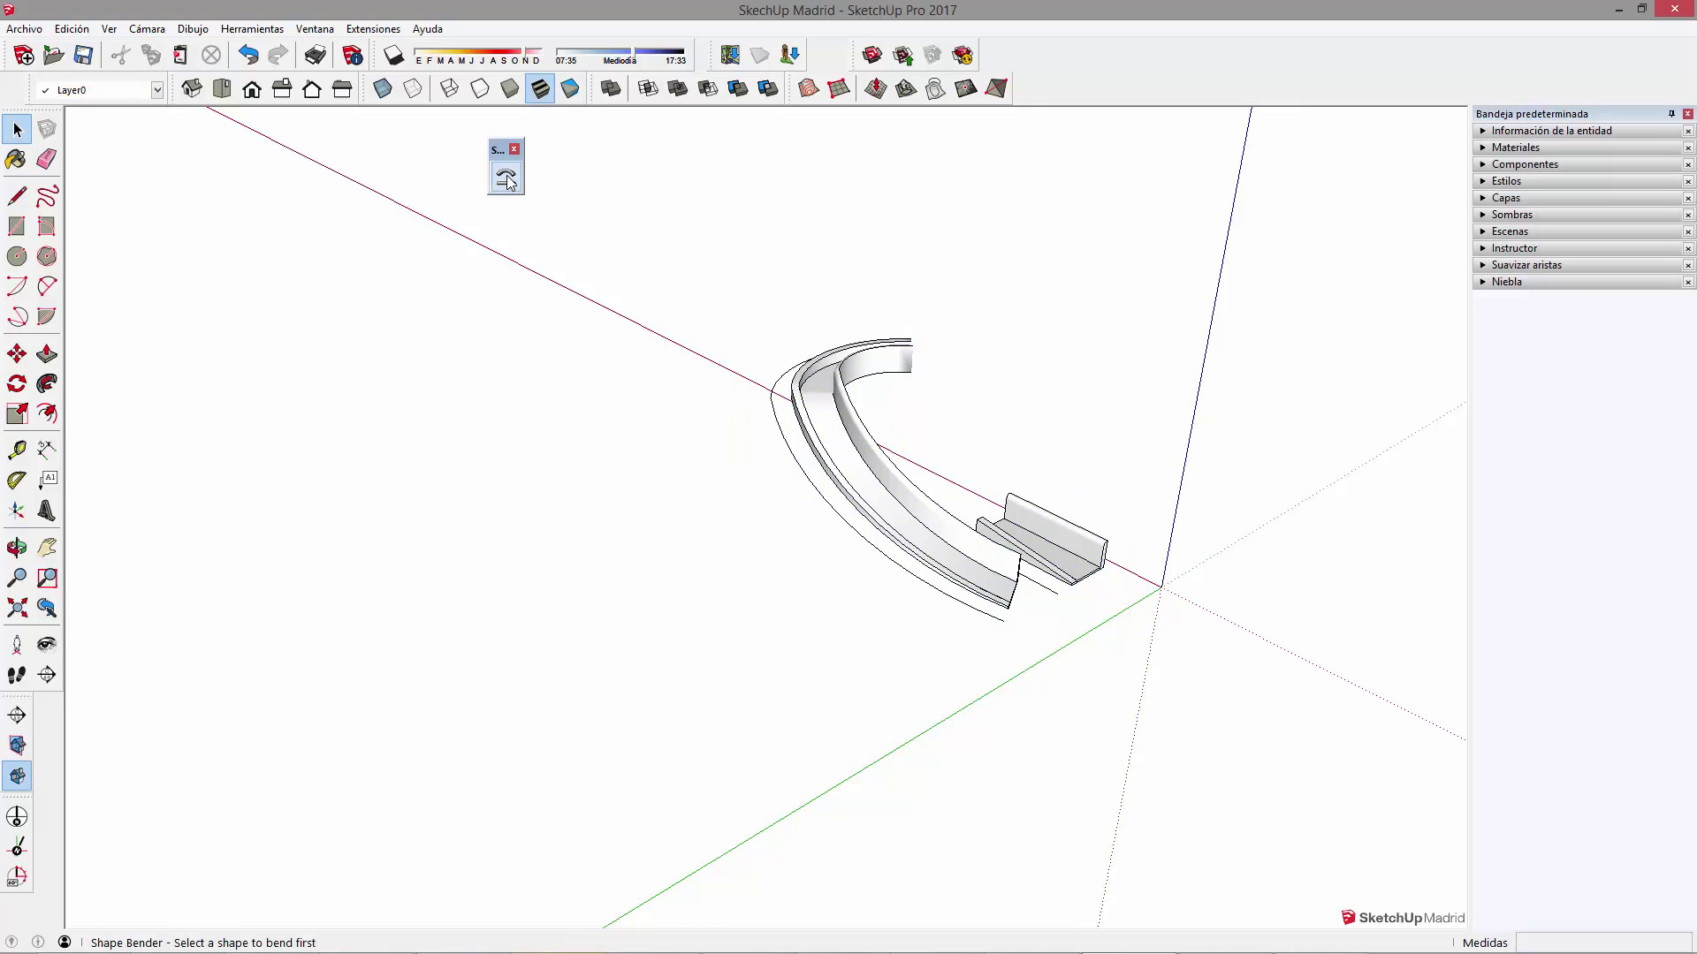
left_click_drag(724, 278, 1137, 665)
key("Delete")
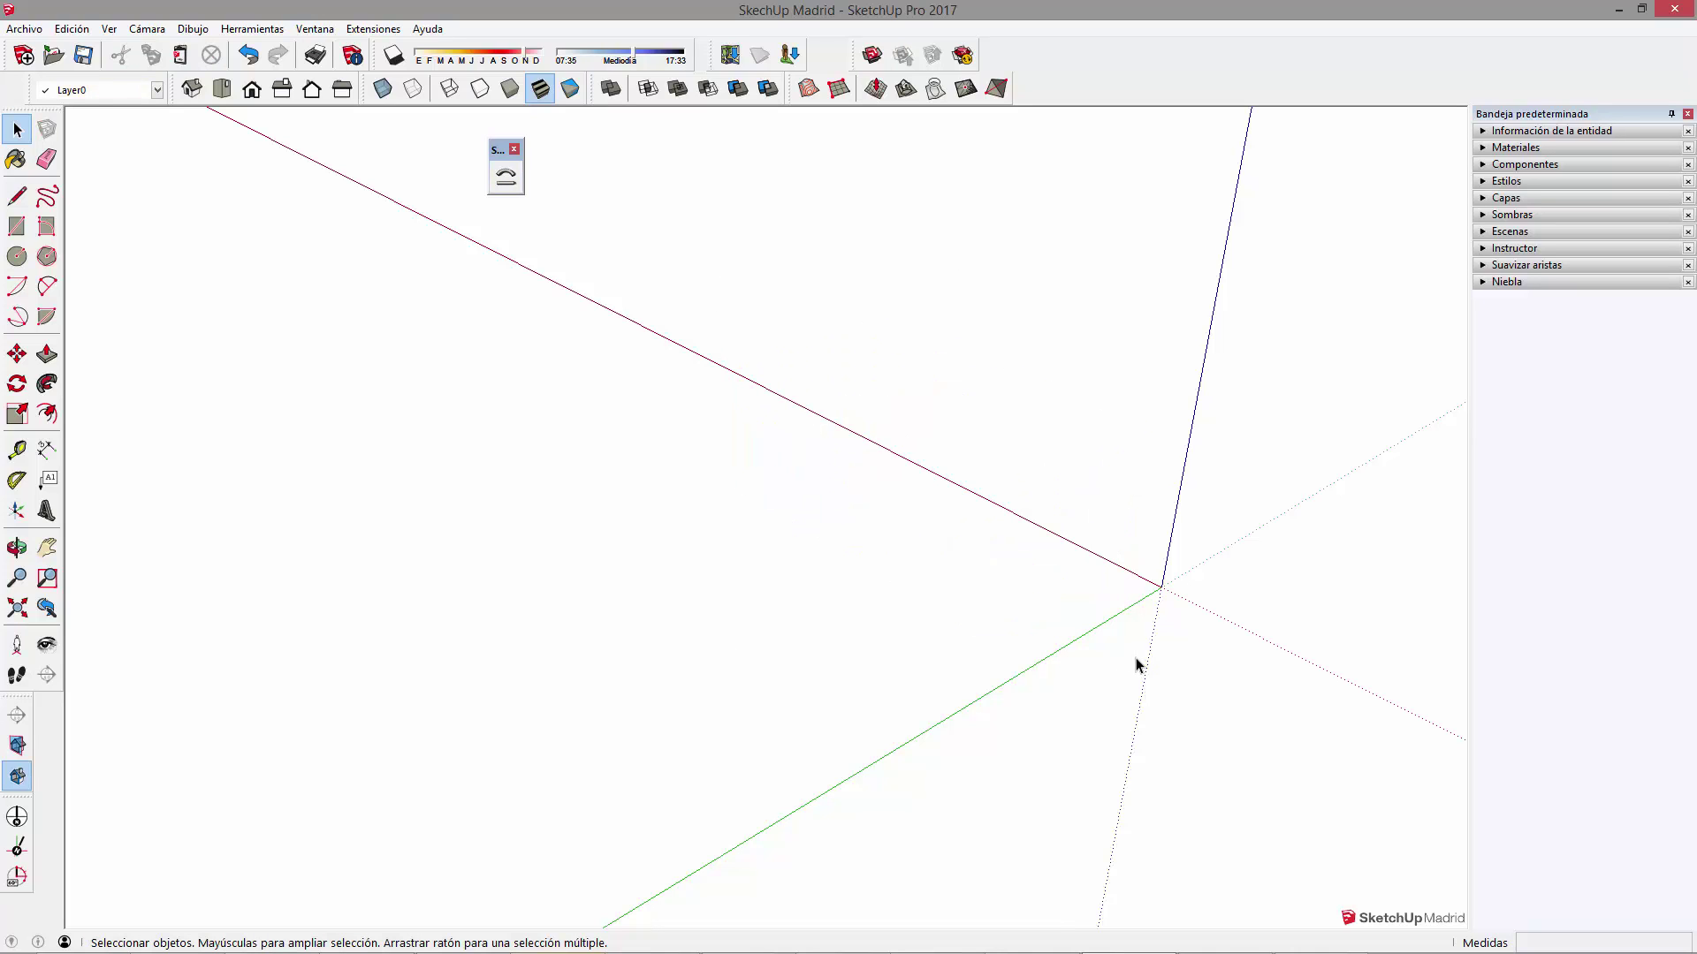
key("a")
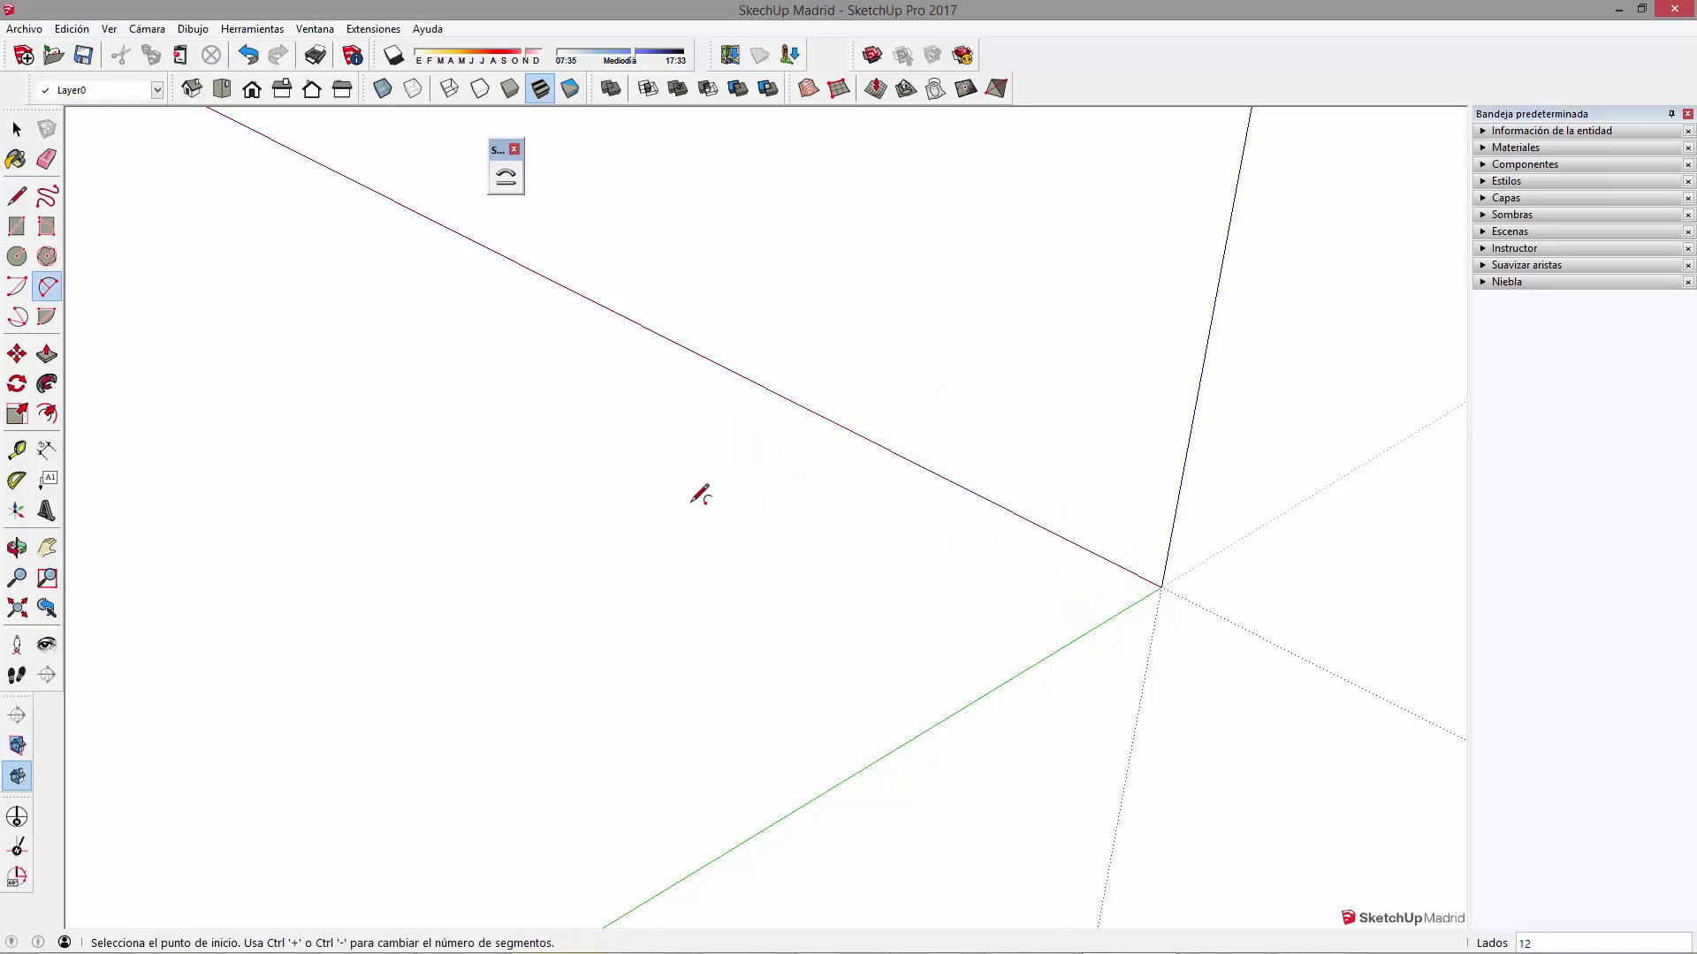
left_click(652, 478)
left_click(957, 665)
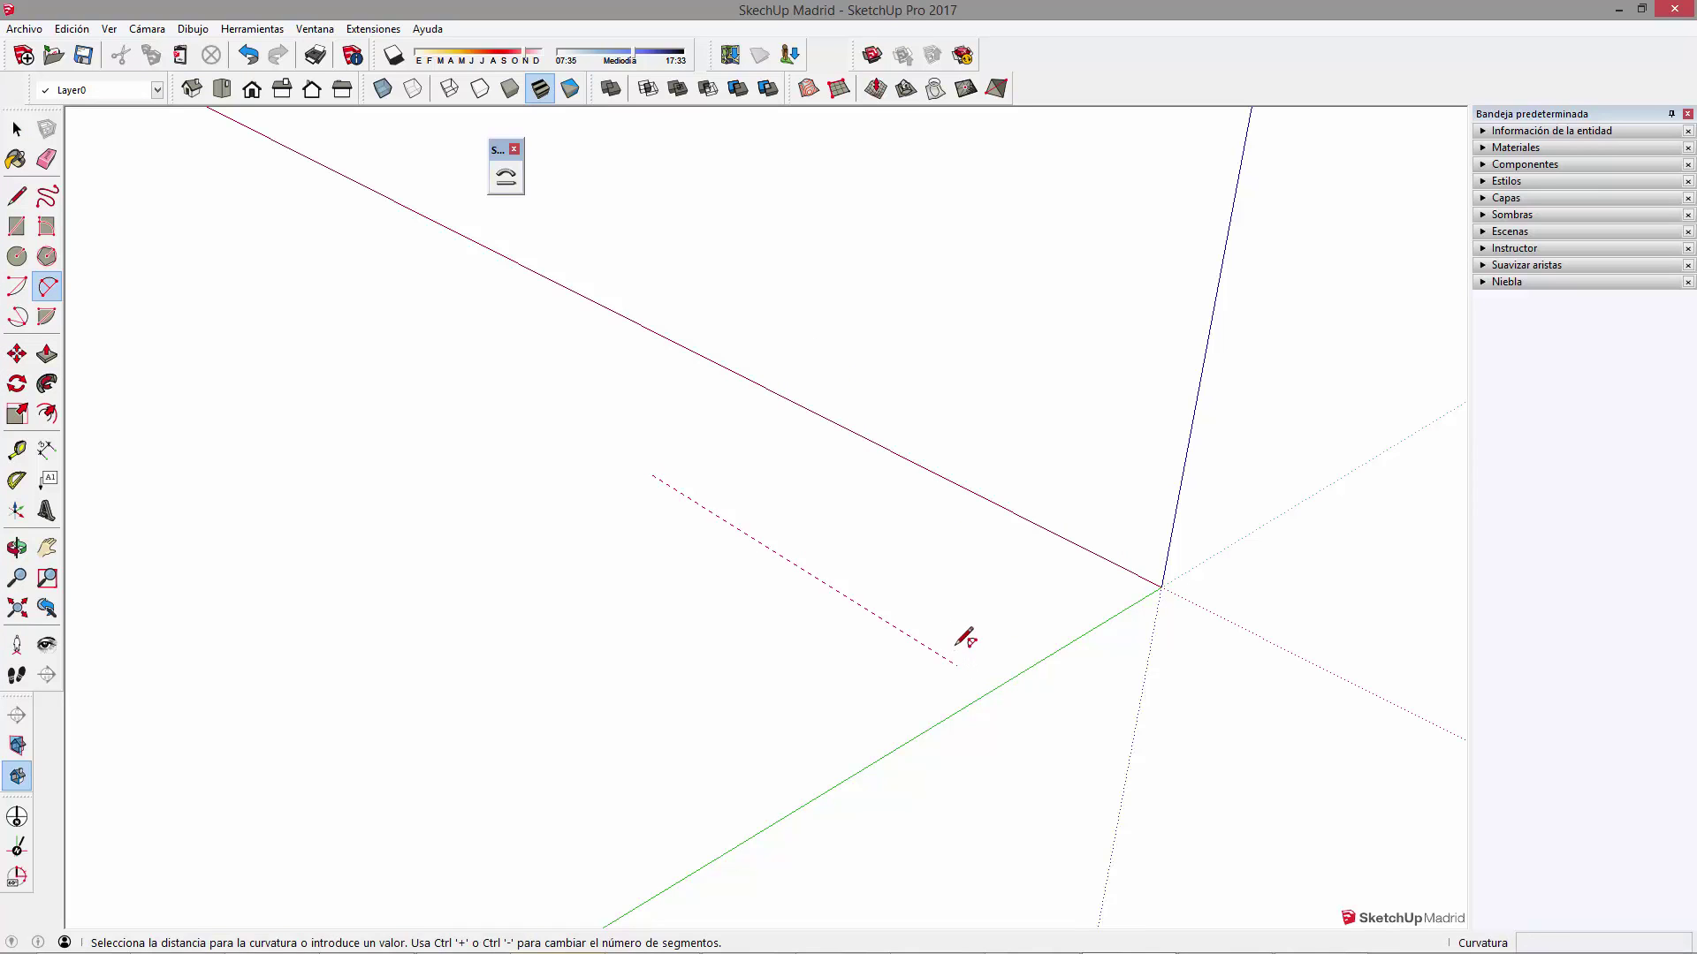
left_click(966, 606)
left_click(652, 474)
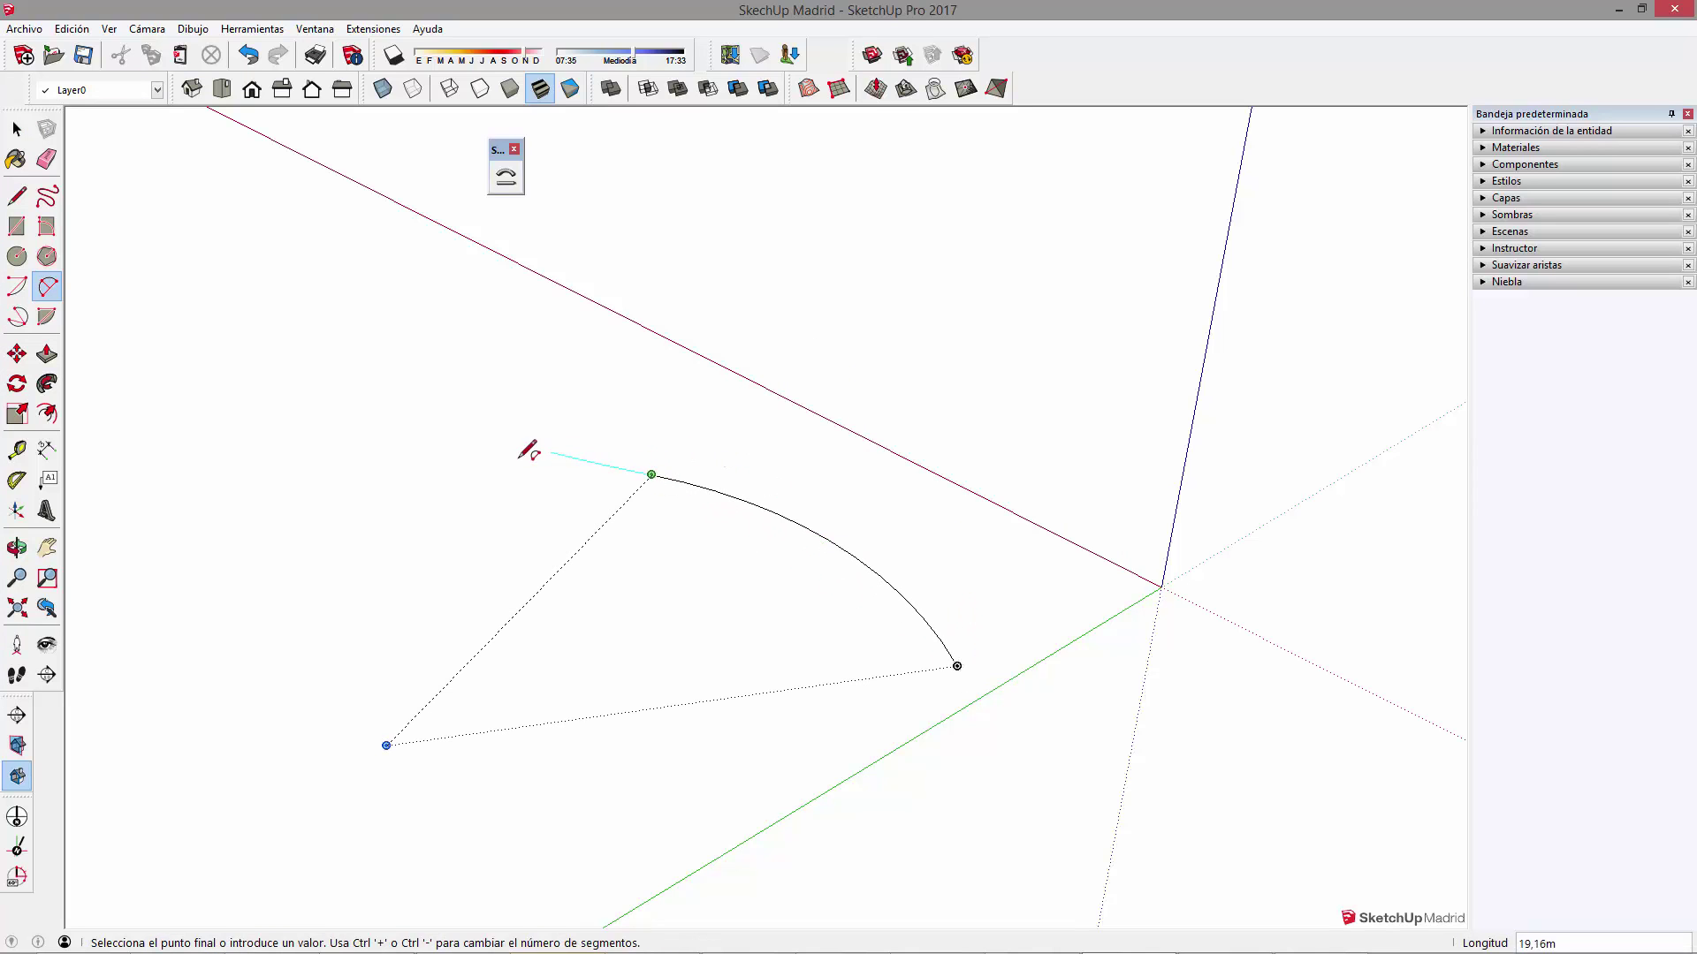
left_click(363, 294)
left_click(444, 421)
key("space")
left_click(716, 501)
left_click(636, 477)
mouse_move(821, 518)
middle_mouse_down()
mouse_move(856, 587)
mouse_move(854, 629)
middle_mouse_up()
left_click(920, 575)
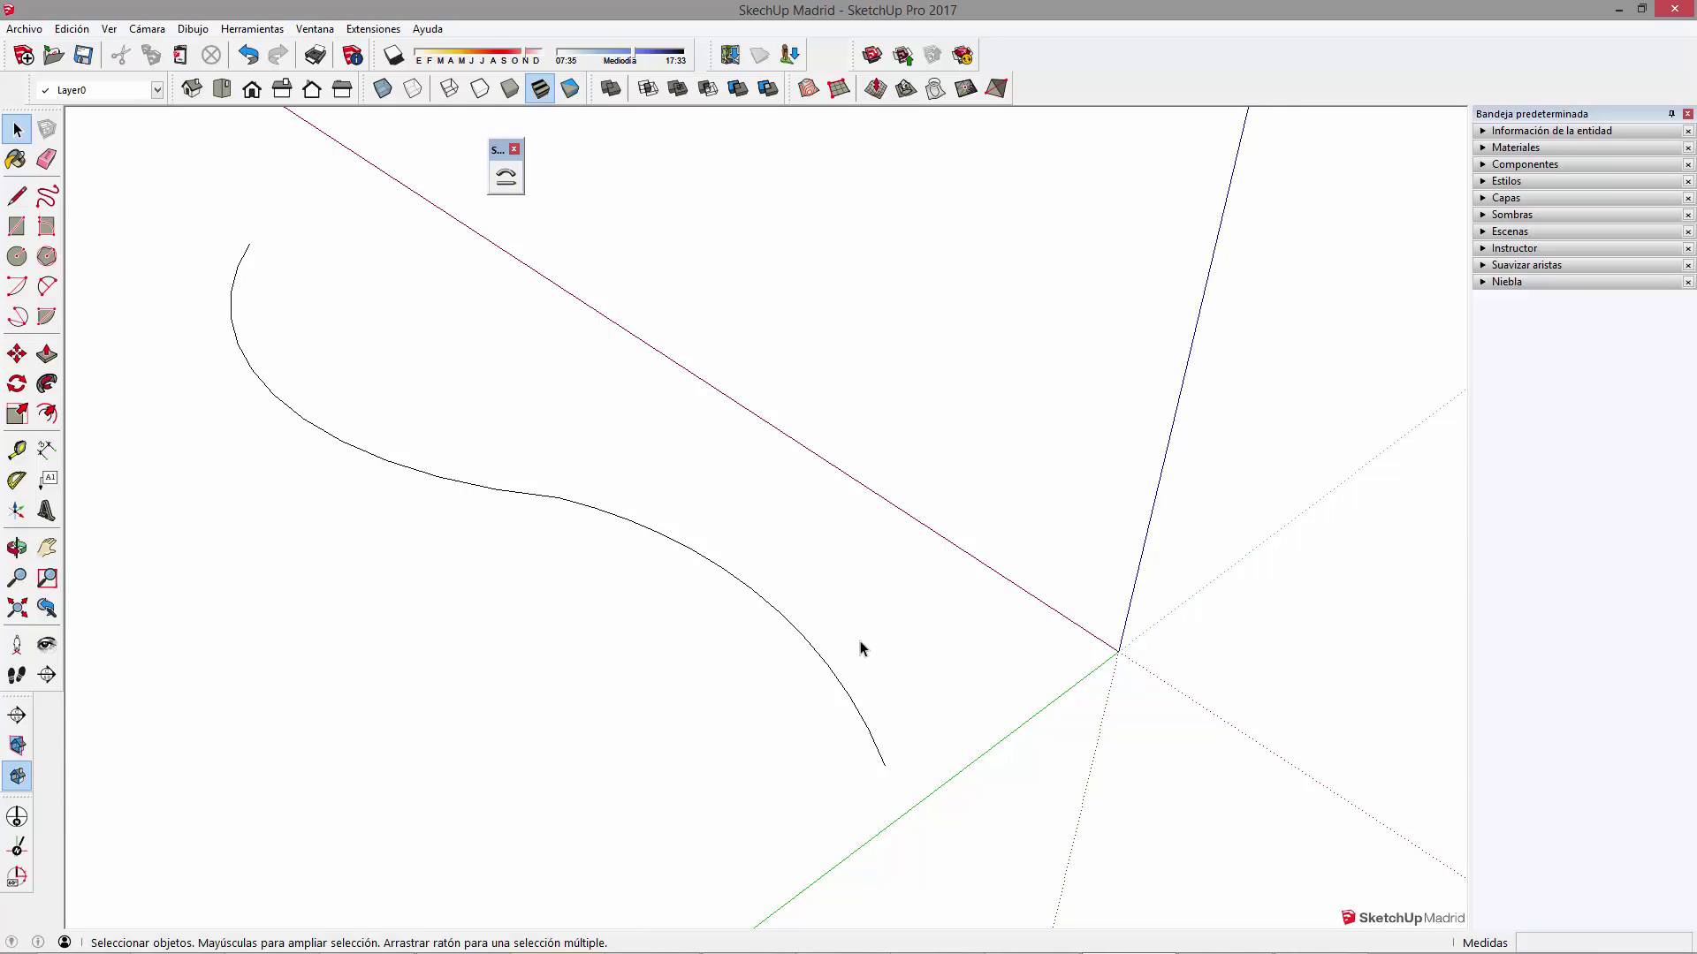
Draw a straight line beside the curve
left_click(997, 644)
left_click(764, 483)
key("space")
Draw a rectangle along the red axis and raise it 18,91m into a tall block
key("r")
left_click(807, 458)
left_click(1066, 589)
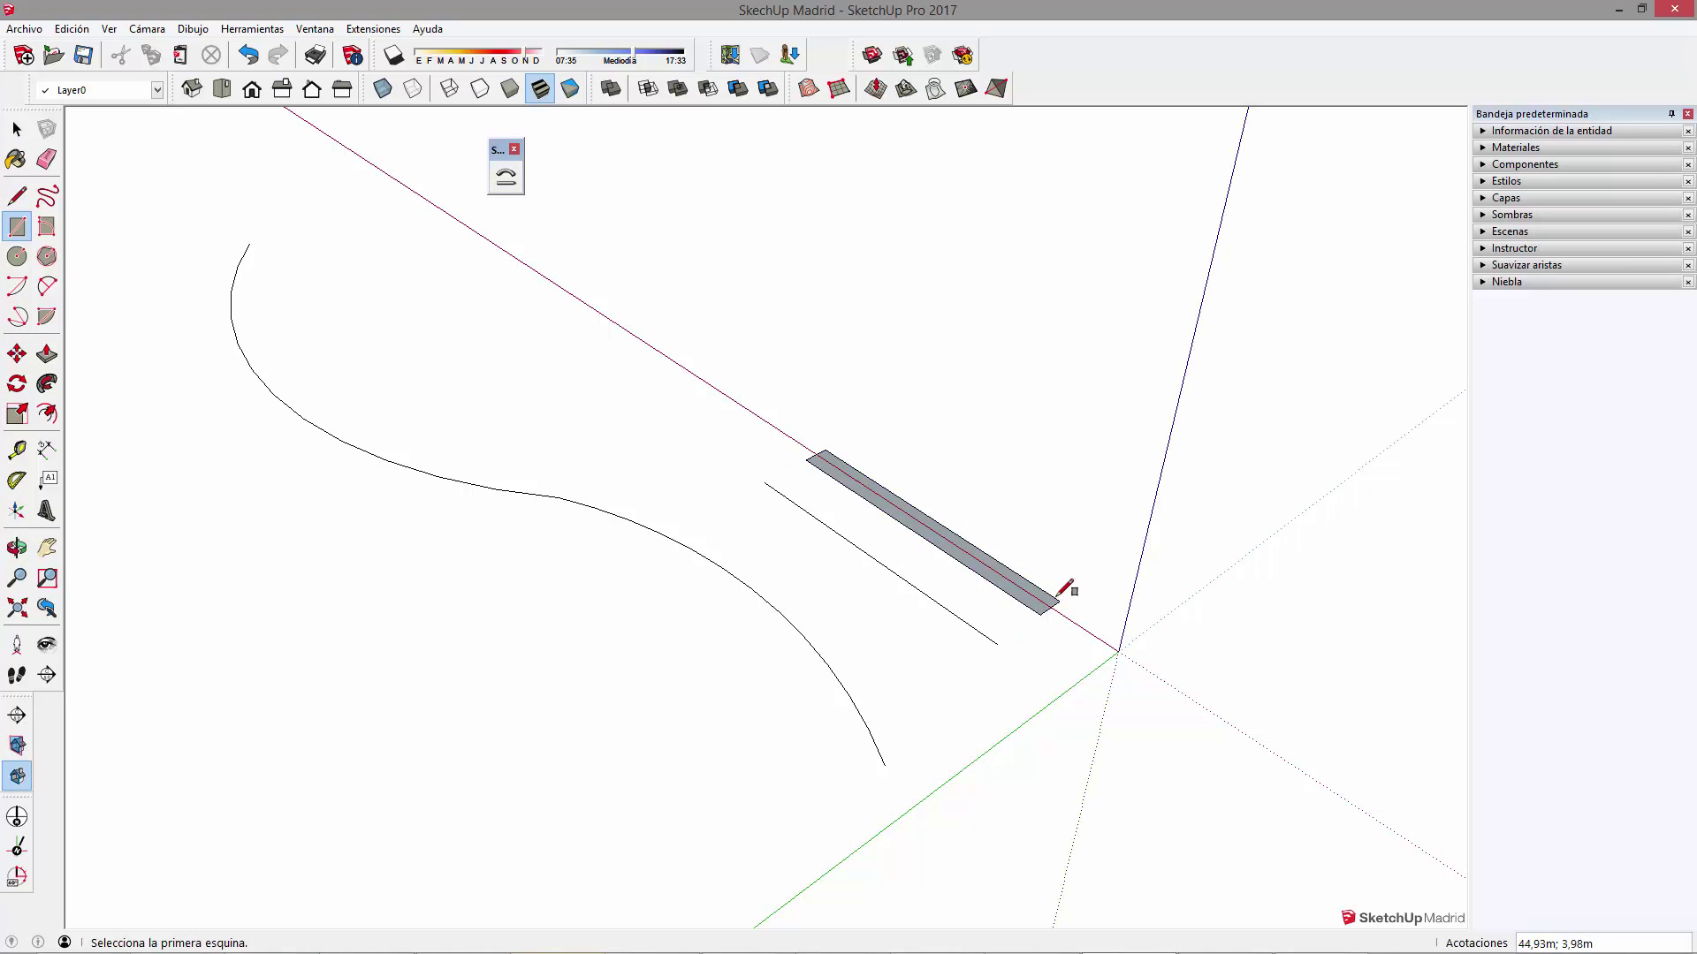
key("p")
left_click(1034, 607)
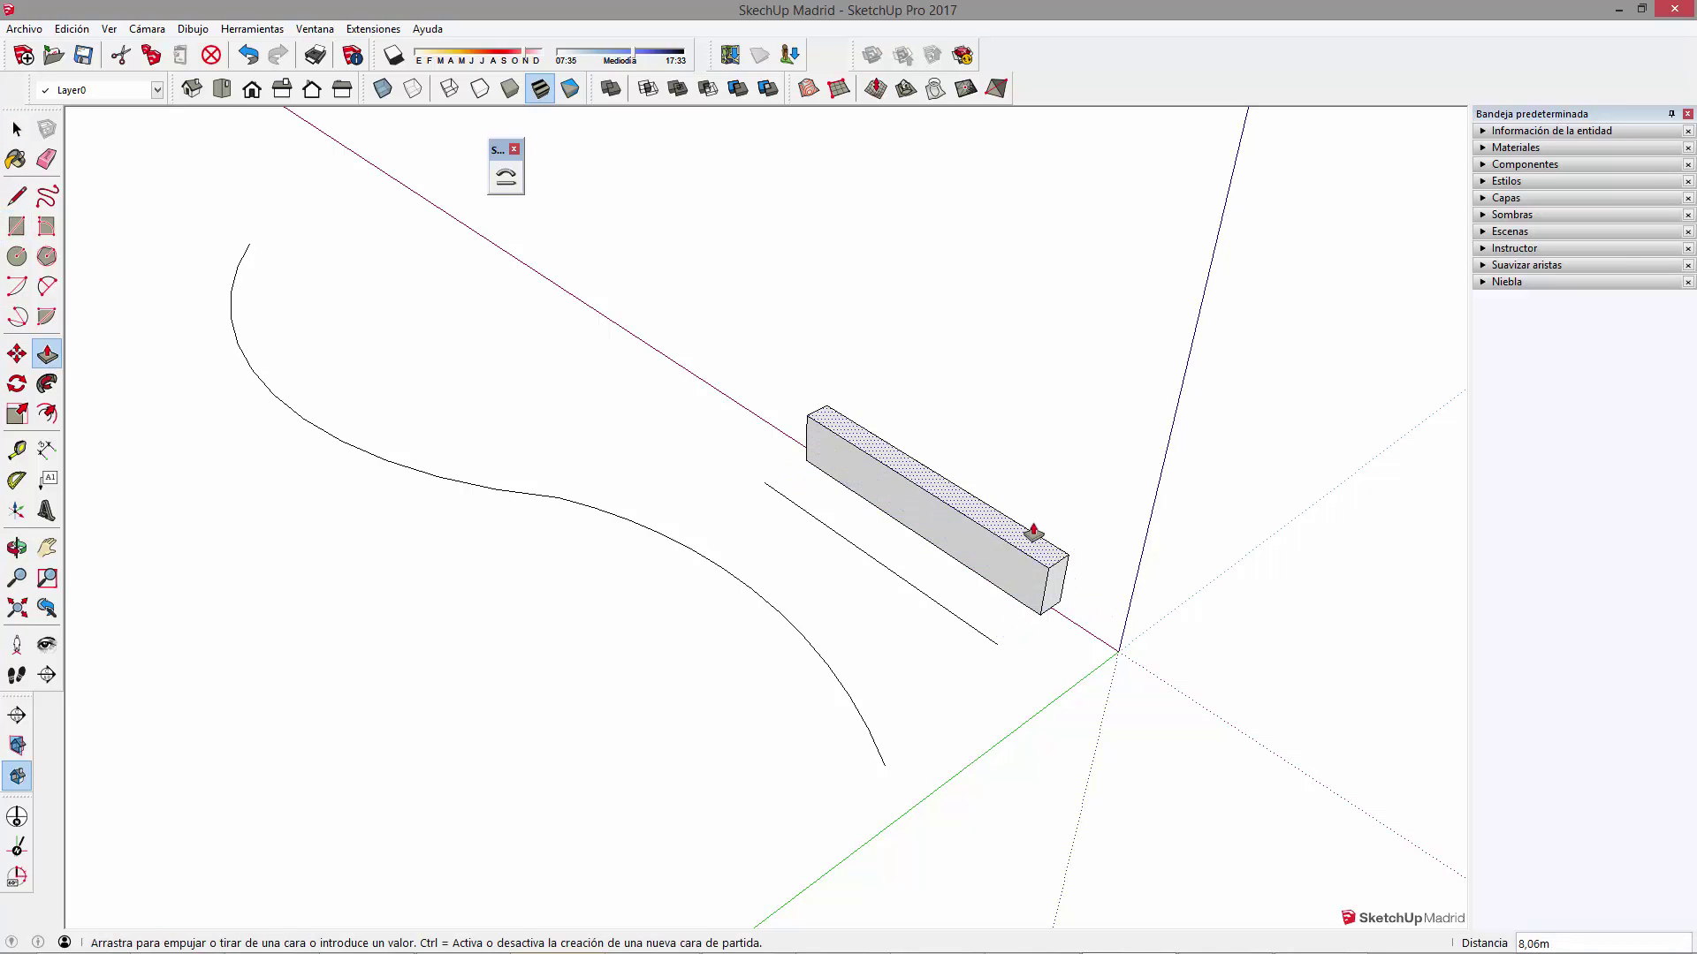
left_click(1030, 489)
scroll(1031, 489, "up", 1)
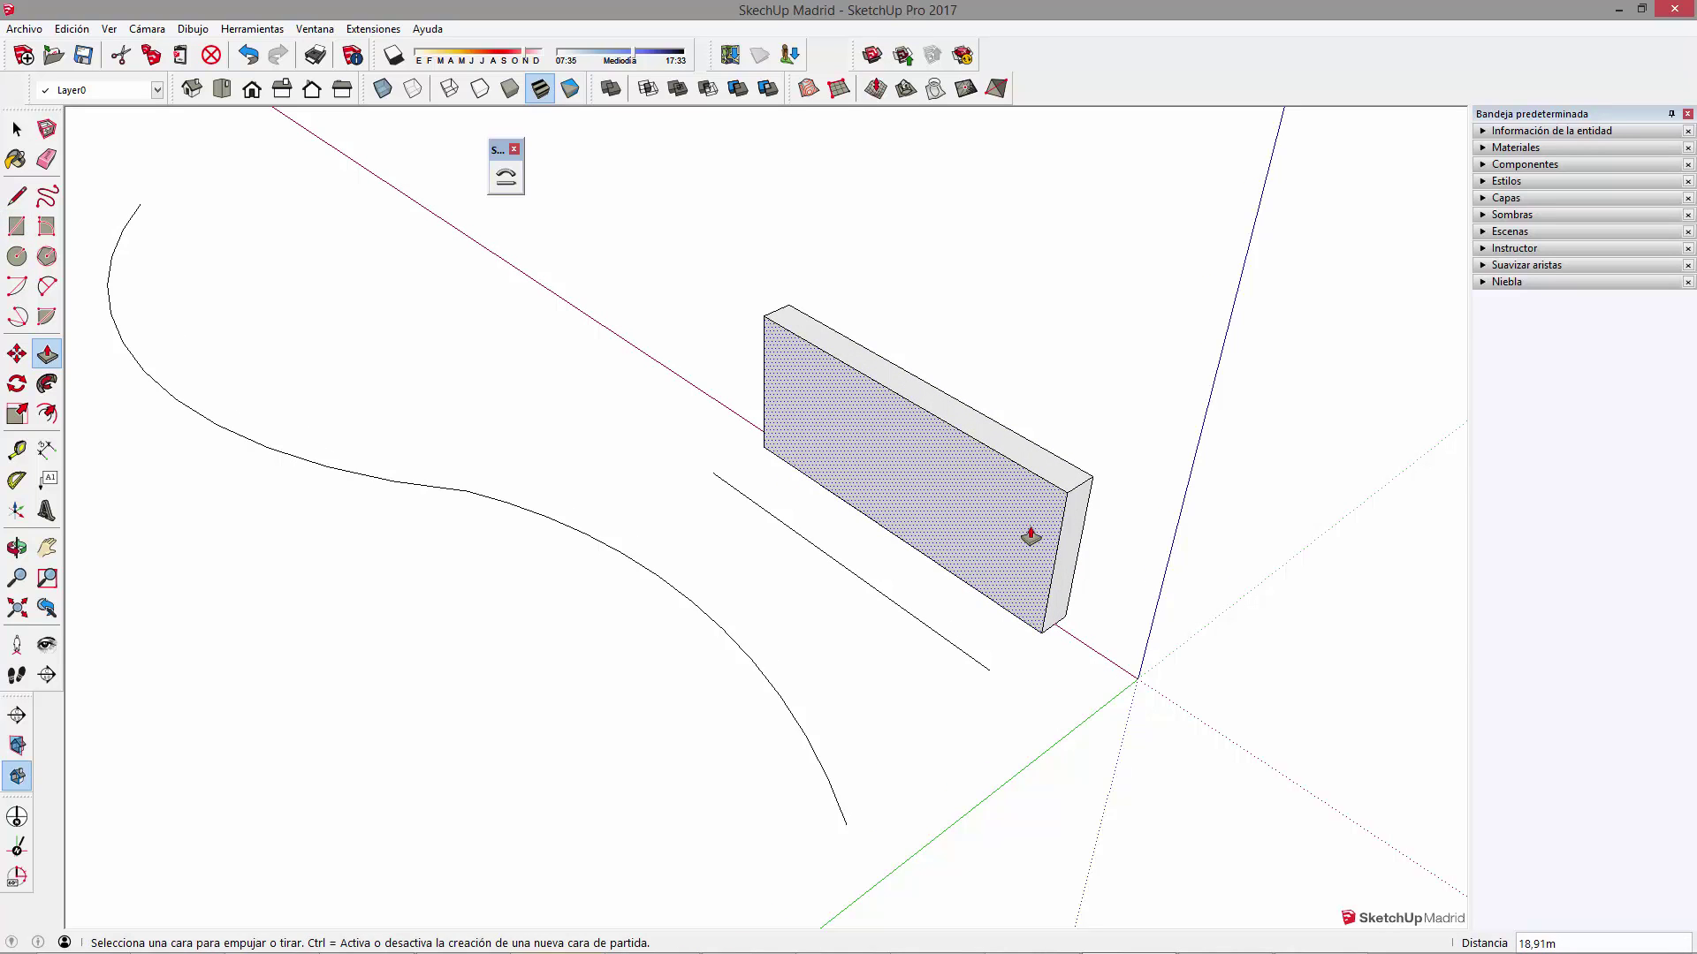
Split the block's front face with several slanted lines from bottom to top edge
key("l")
left_click(788, 462)
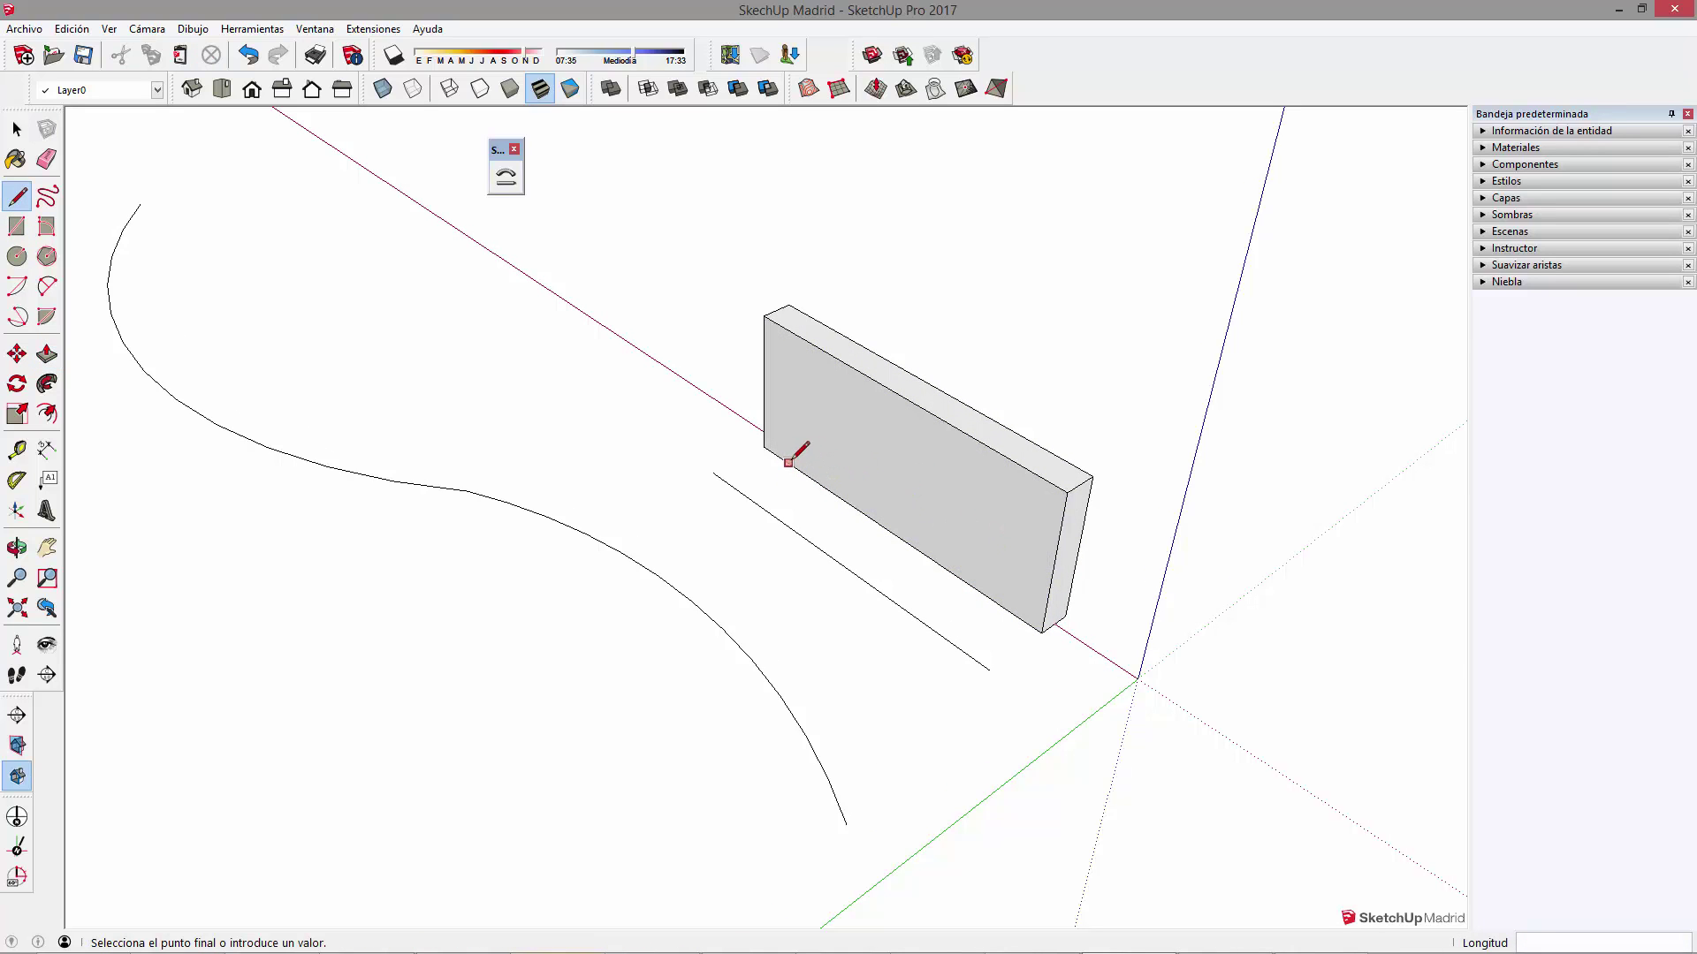
left_click(830, 354)
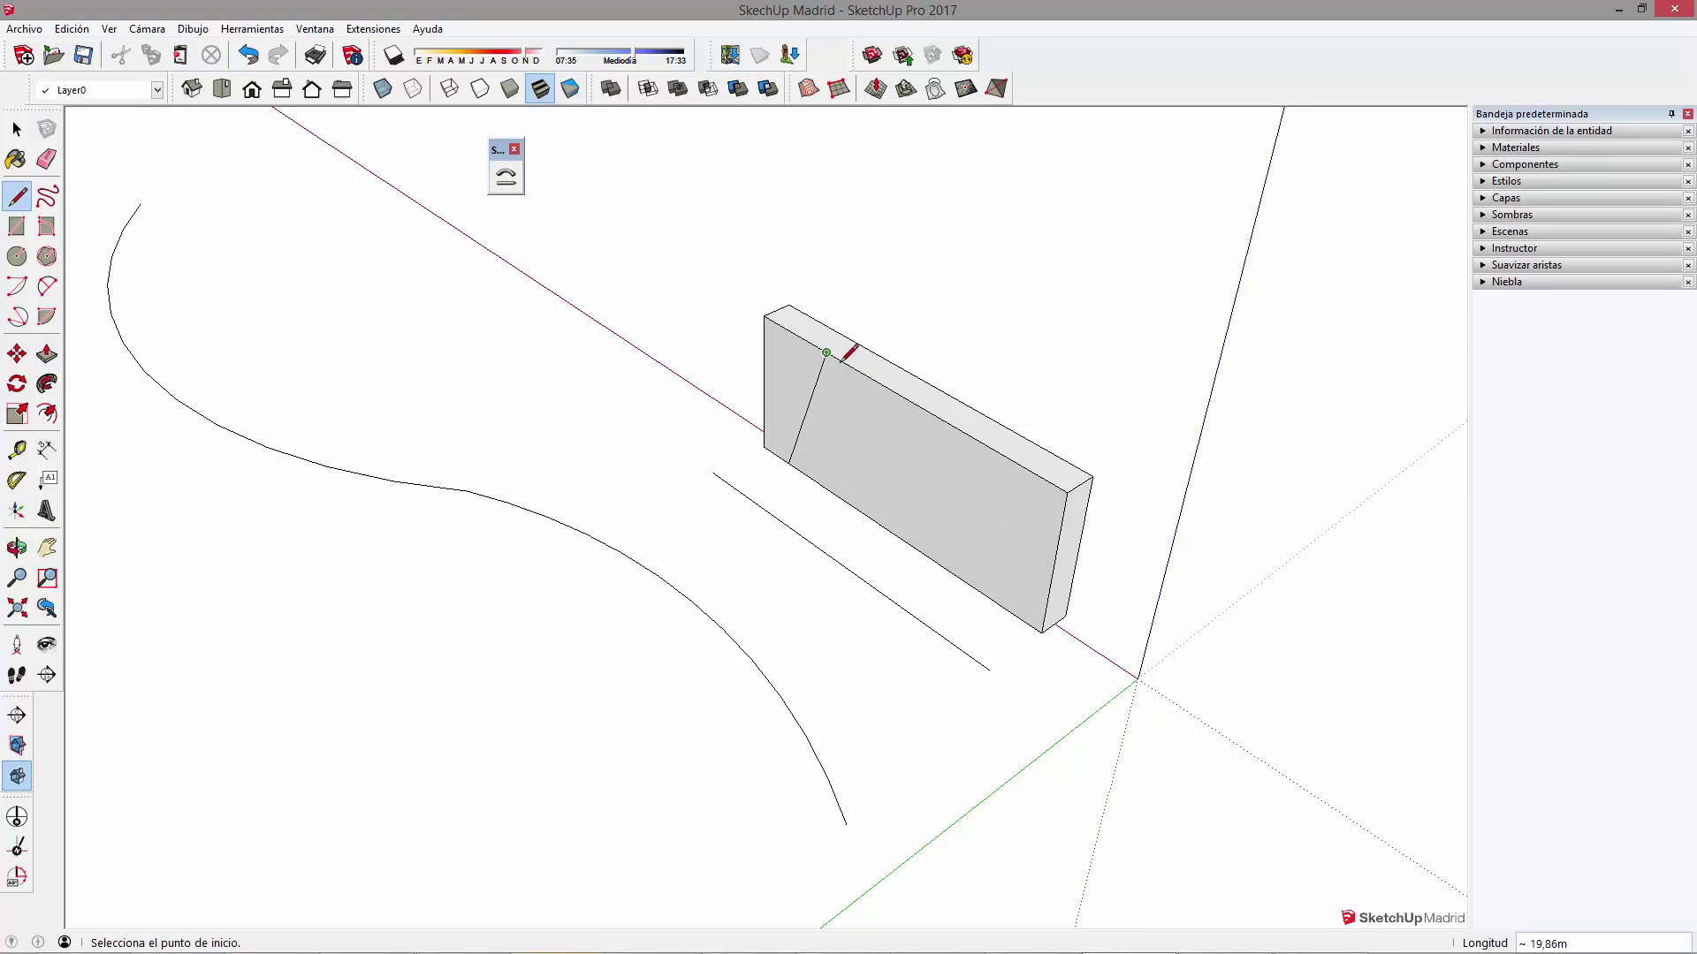
left_click(803, 473)
left_click(838, 494)
left_click(861, 375)
left_click(882, 527)
left_click(923, 554)
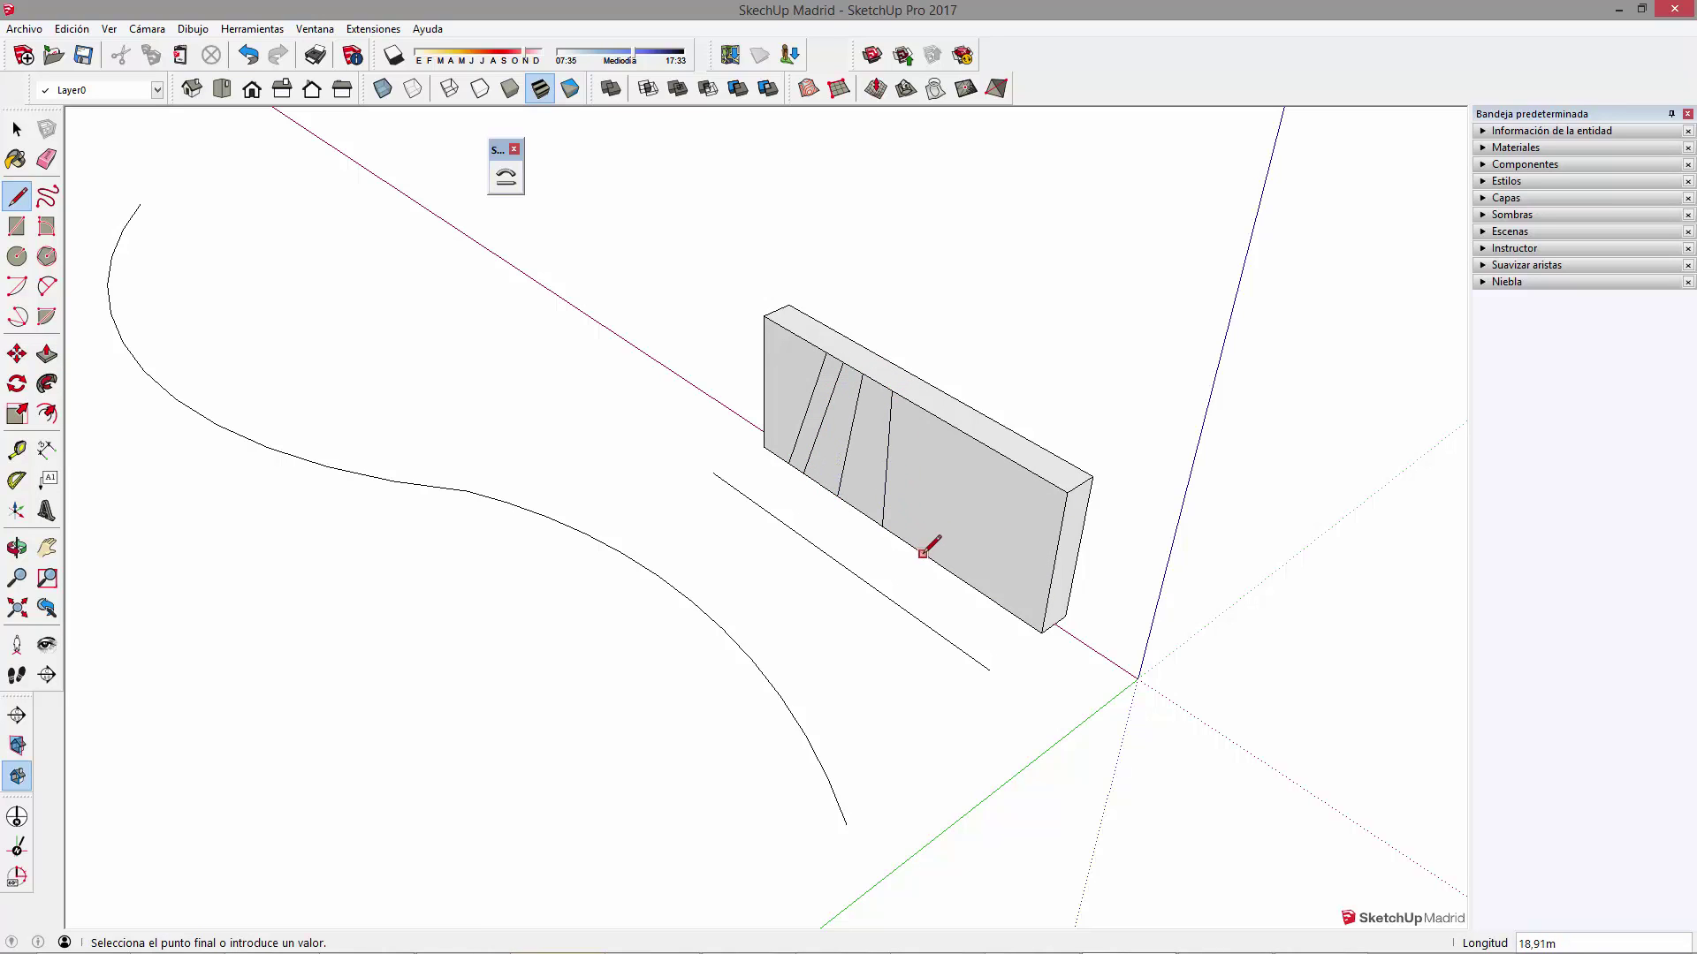
left_click(961, 432)
left_click(964, 580)
left_click(1005, 604)
left_click(1045, 481)
left_click(987, 592)
left_click(1014, 461)
left_click(902, 539)
left_click(955, 423)
Recess alternating strips of the block face by 3,98m with Push/Pull
key("p")
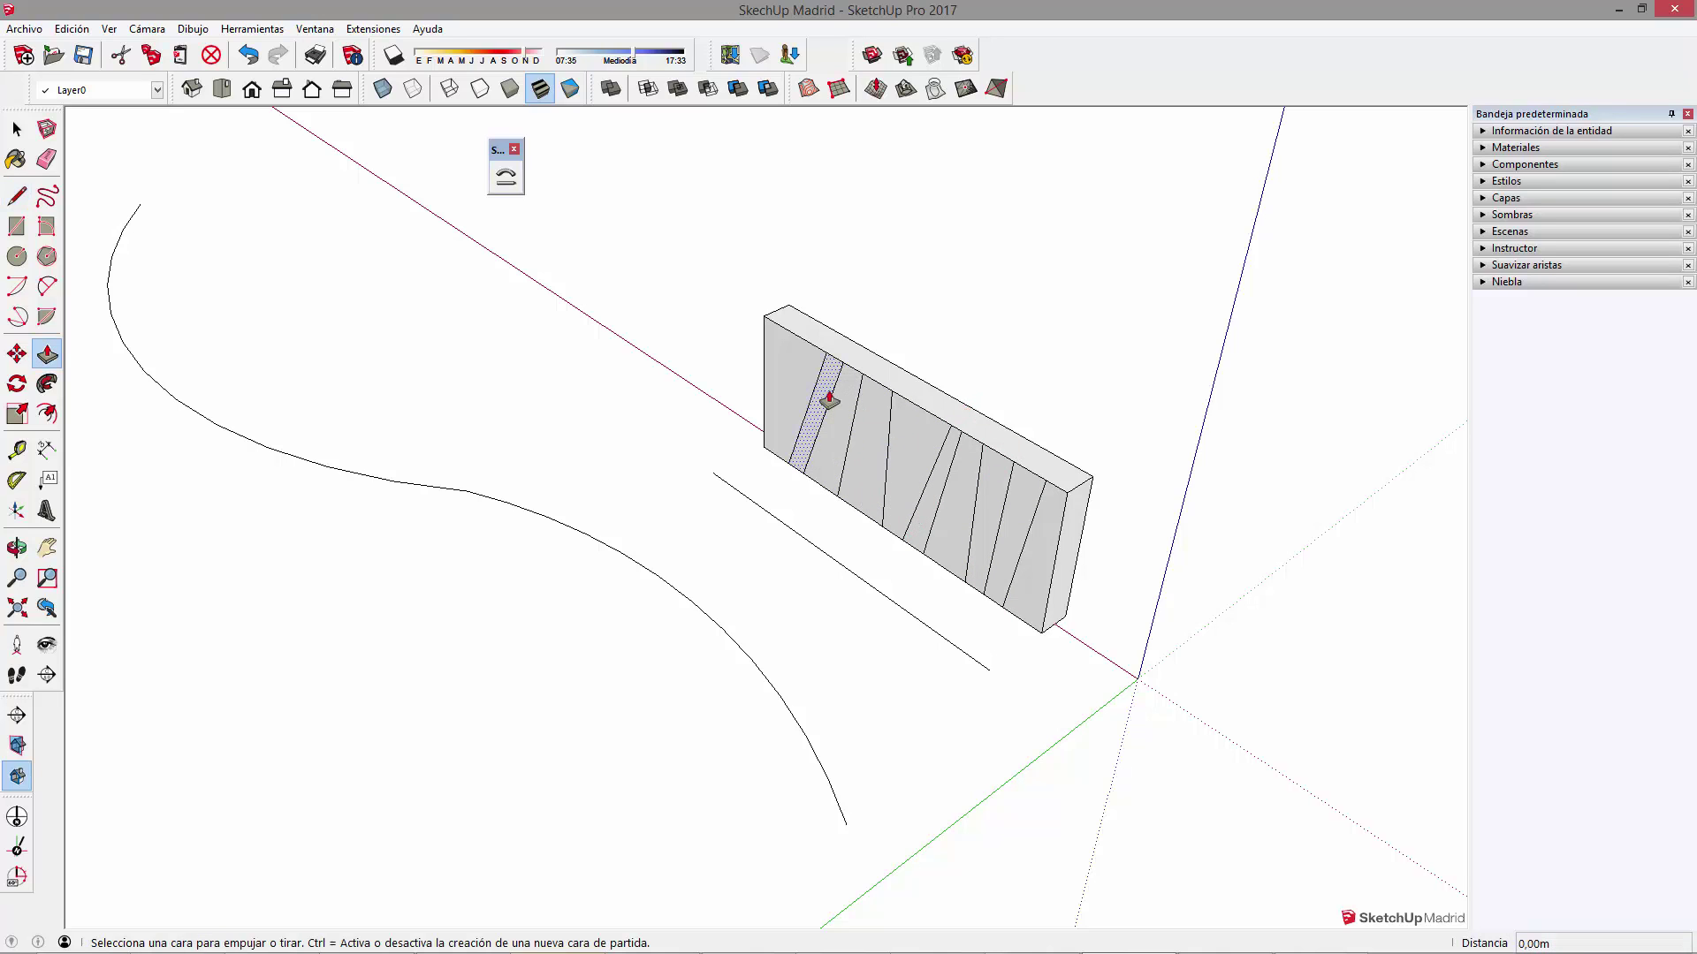
left_click(825, 390)
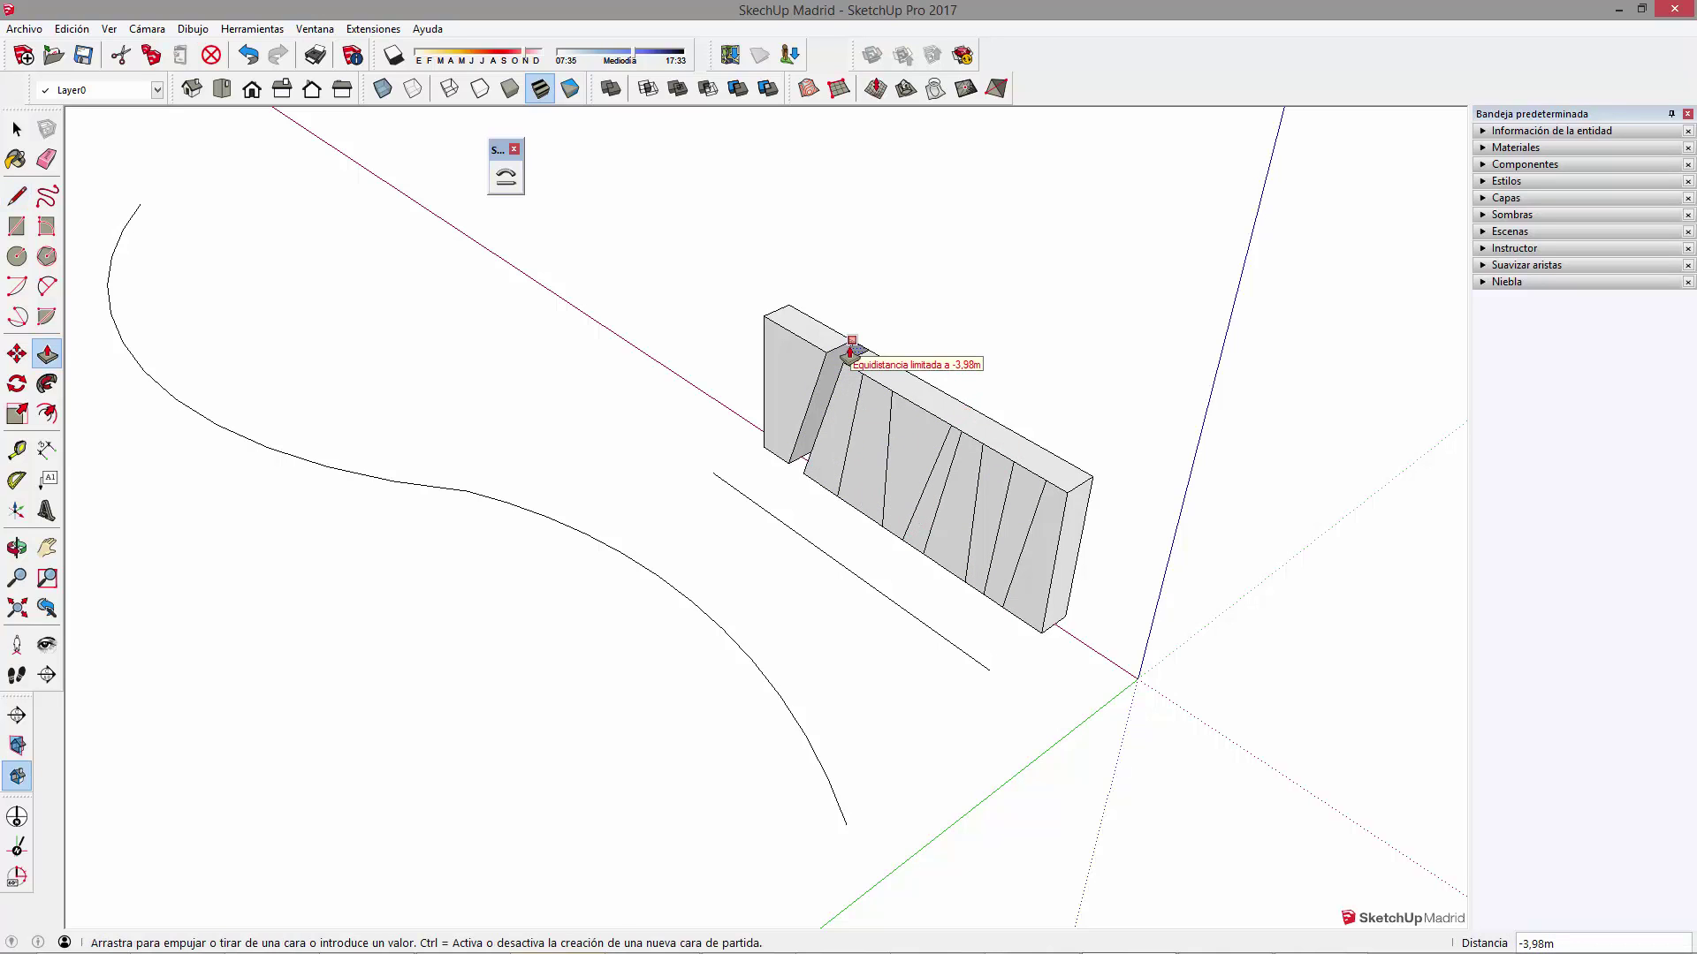
left_click(871, 414)
left_click(943, 473)
double_click(996, 510)
left_click(1030, 541)
Erase the leftover faces and edges between strips, leaving five separate slanted slabs
key("e")
mouse_move(941, 445)
middle_mouse_down()
mouse_move(930, 390)
mouse_move(898, 356)
middle_mouse_up()
left_click(765, 311)
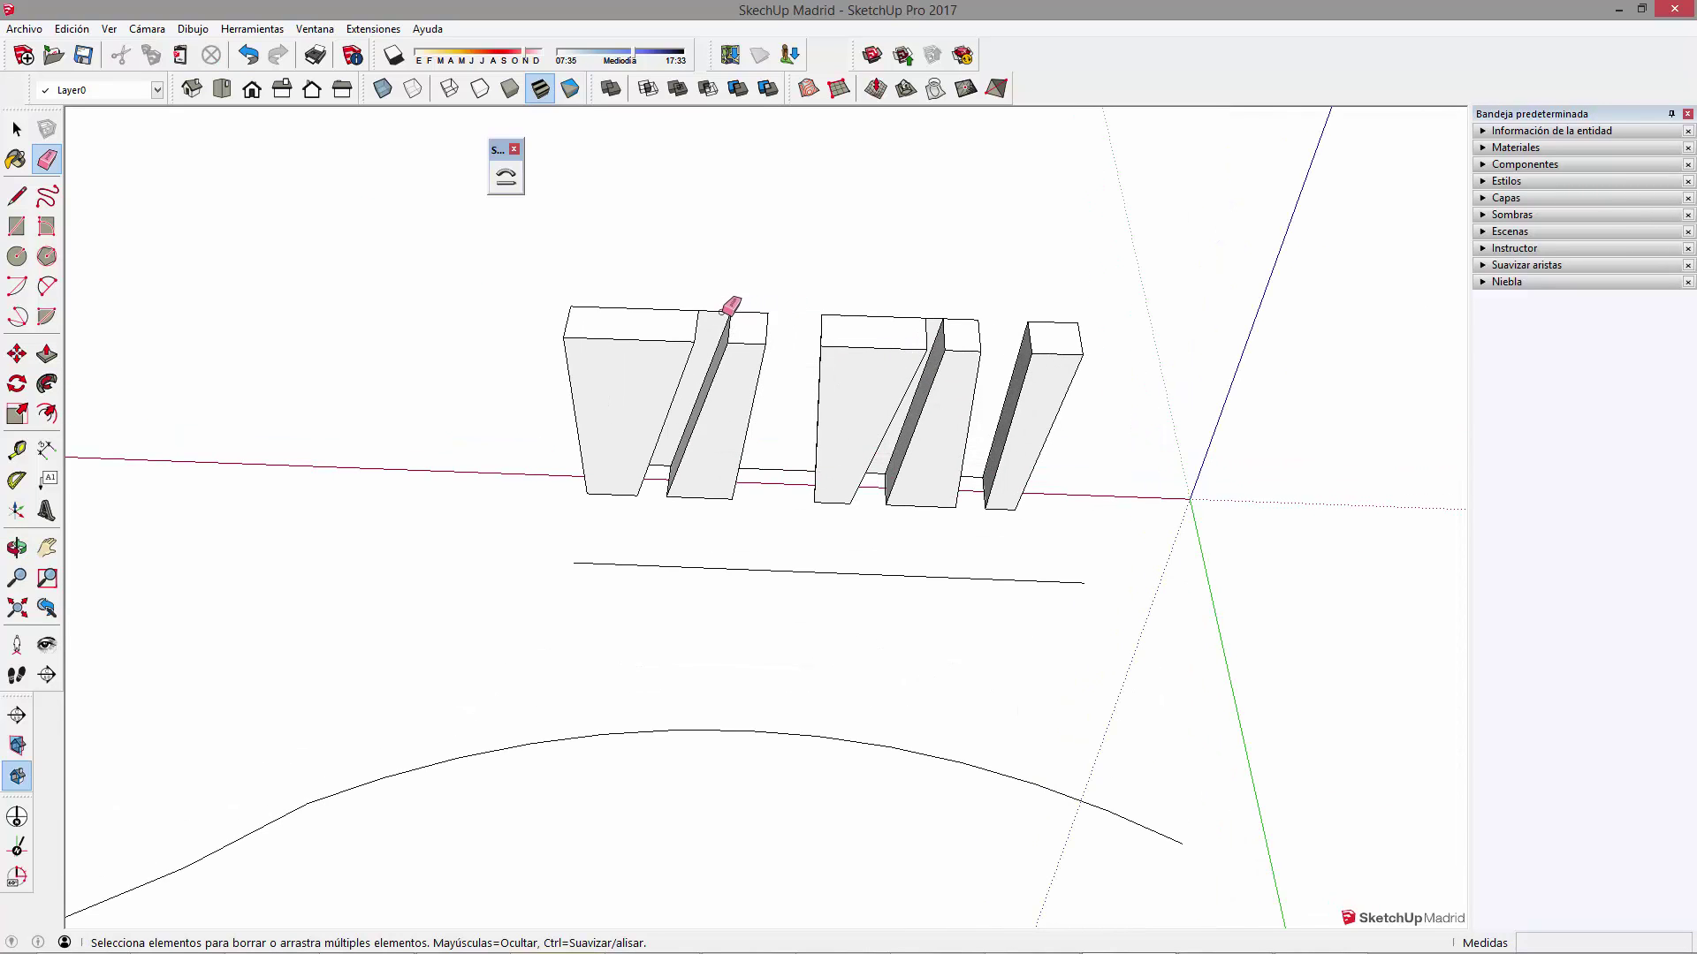
left_click(713, 312)
left_click(664, 473)
left_click(776, 472)
left_click(884, 466)
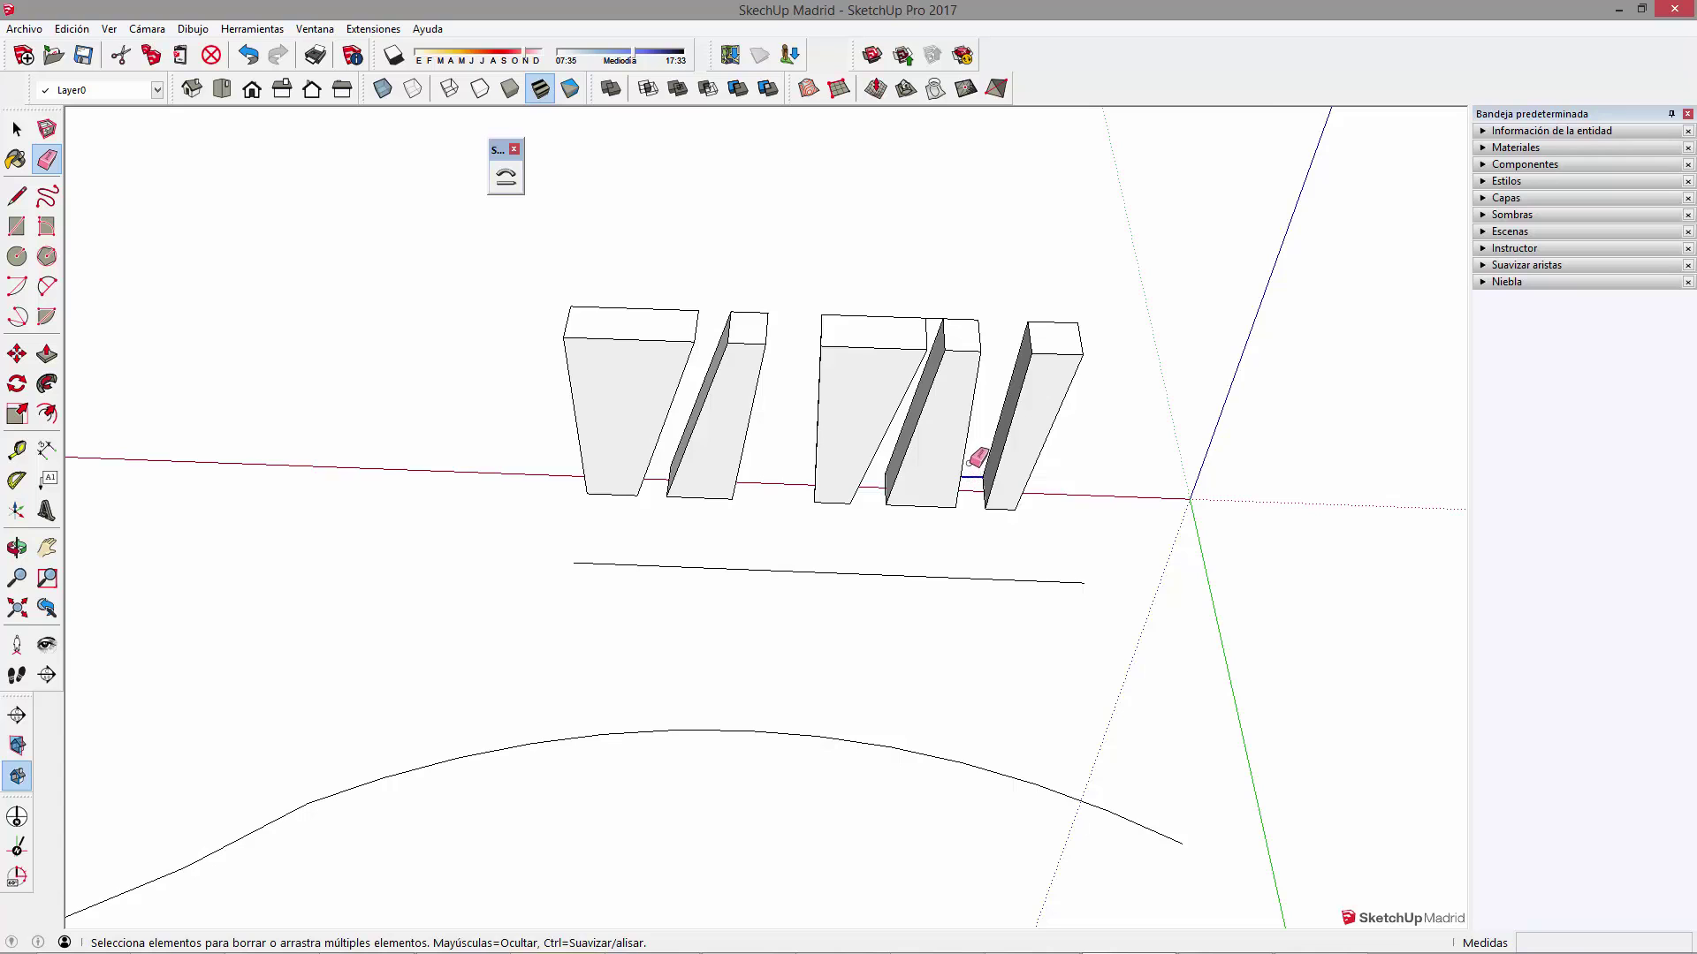
key("space")
scroll(1045, 526, "down", 3)
scroll(972, 536, "down", 1)
mouse_move(972, 536)
middle_mouse_down()
mouse_move(761, 500)
mouse_move(577, 532)
middle_mouse_up()
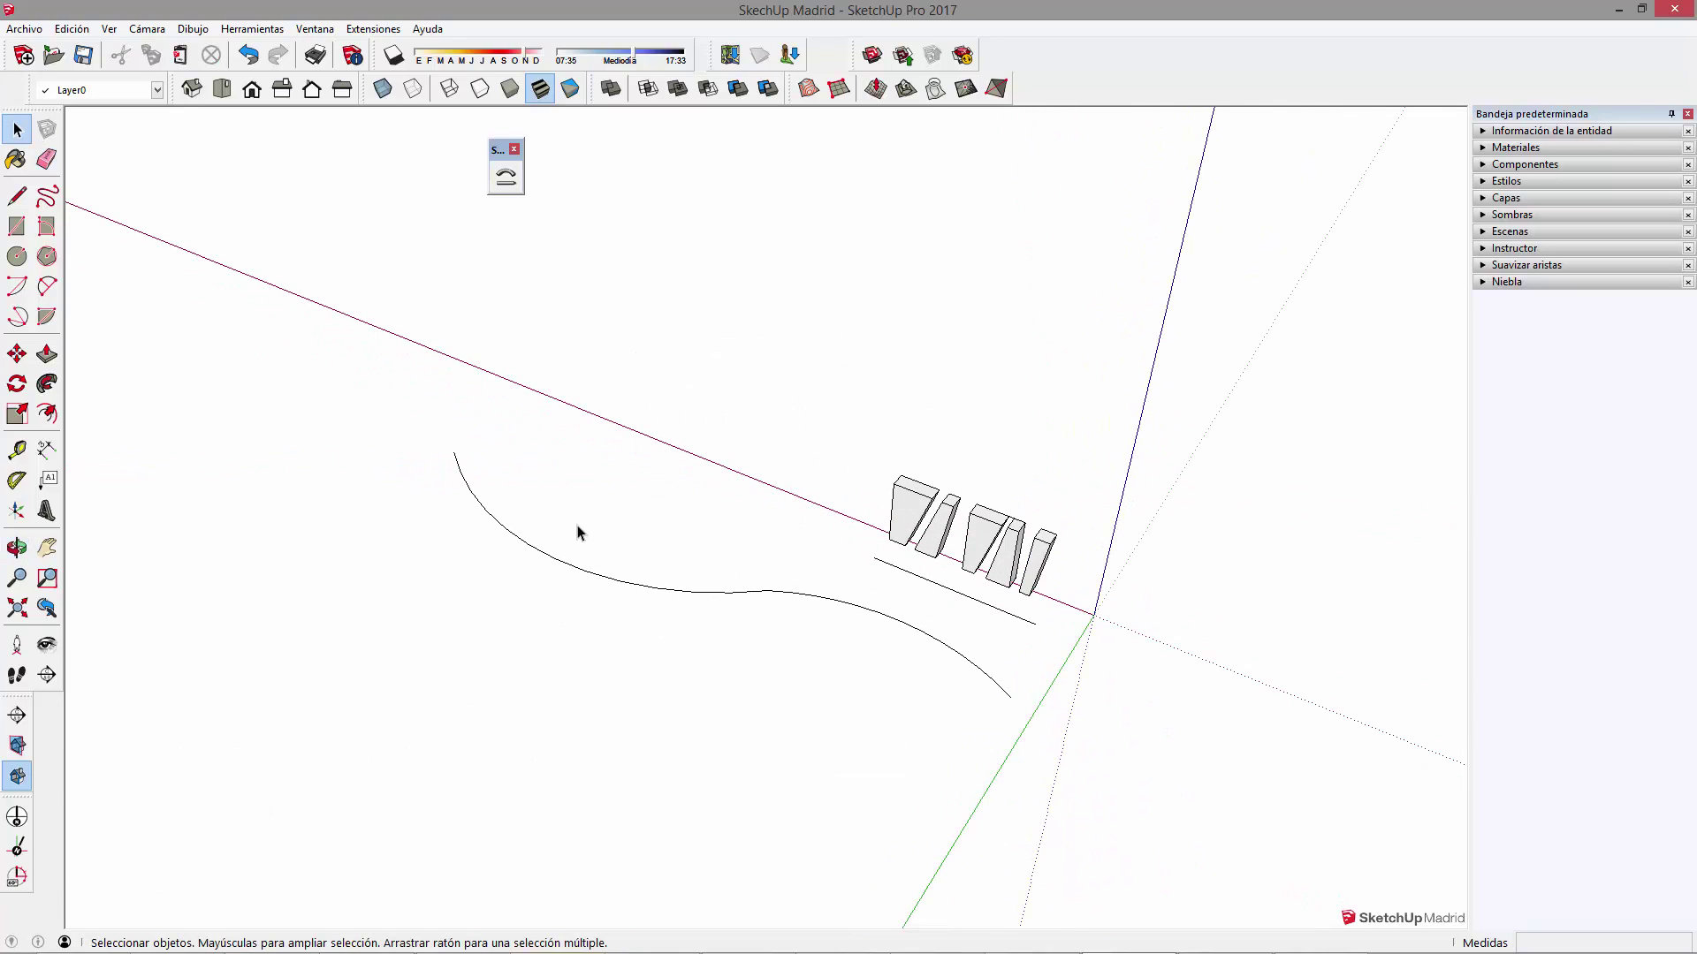
Stretch the straight line's left endpoint further left to lengthen it
left_click(892, 570)
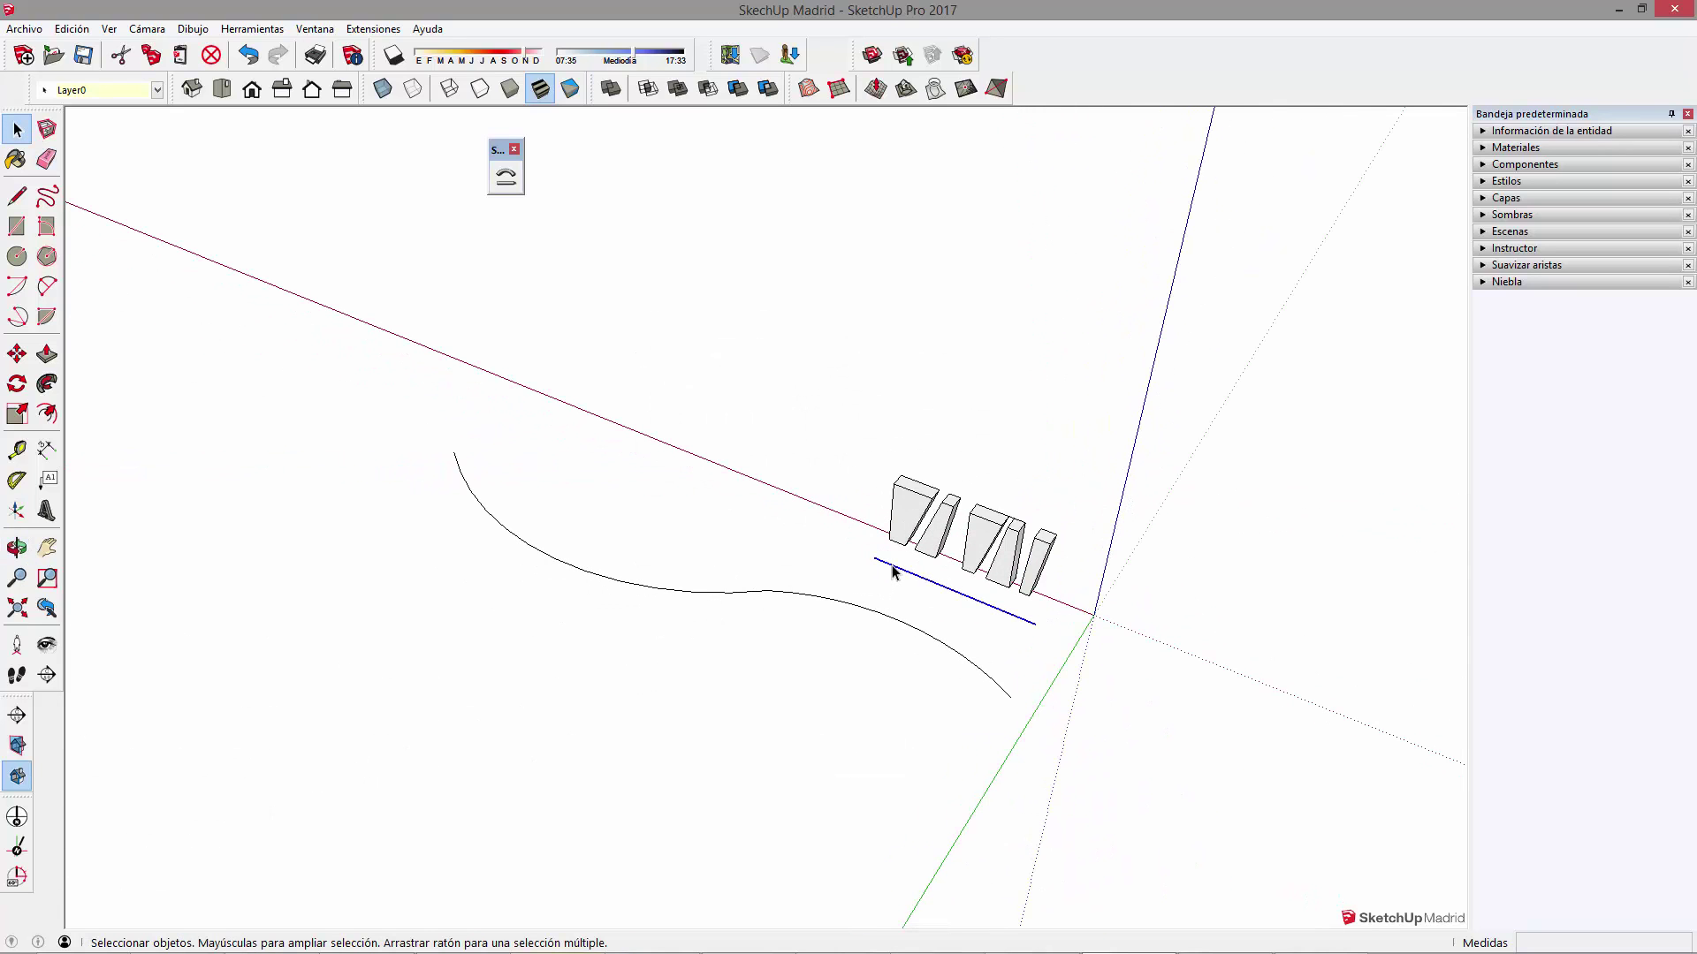
key("m")
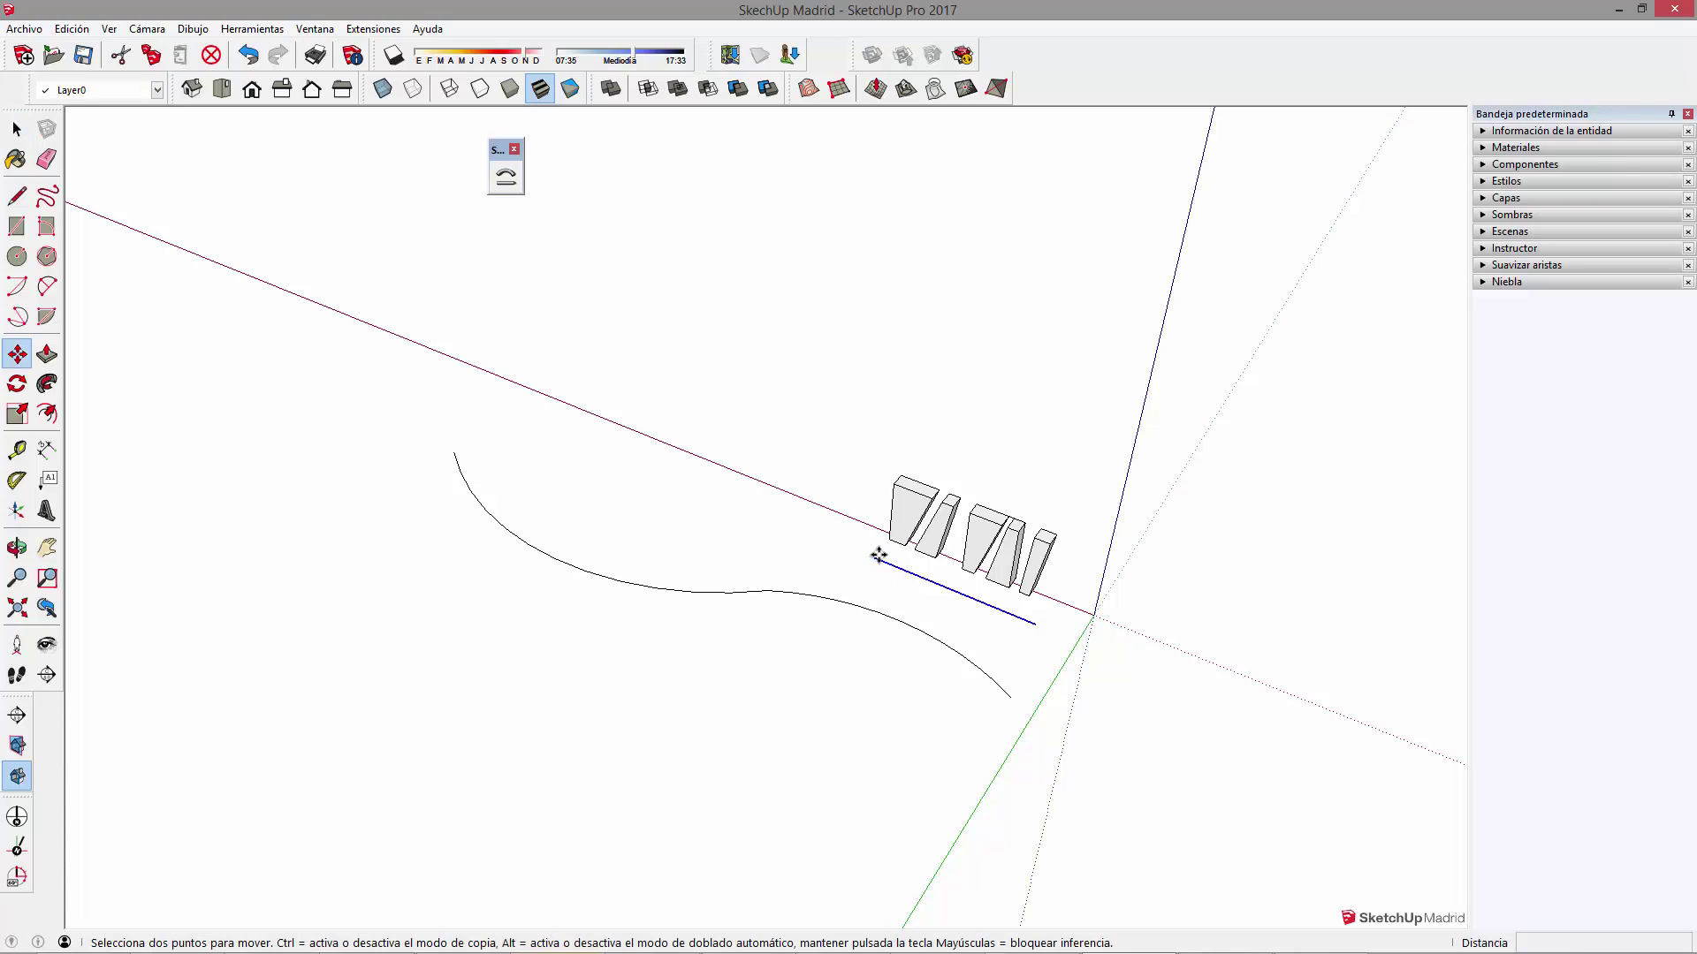
left_click(878, 555)
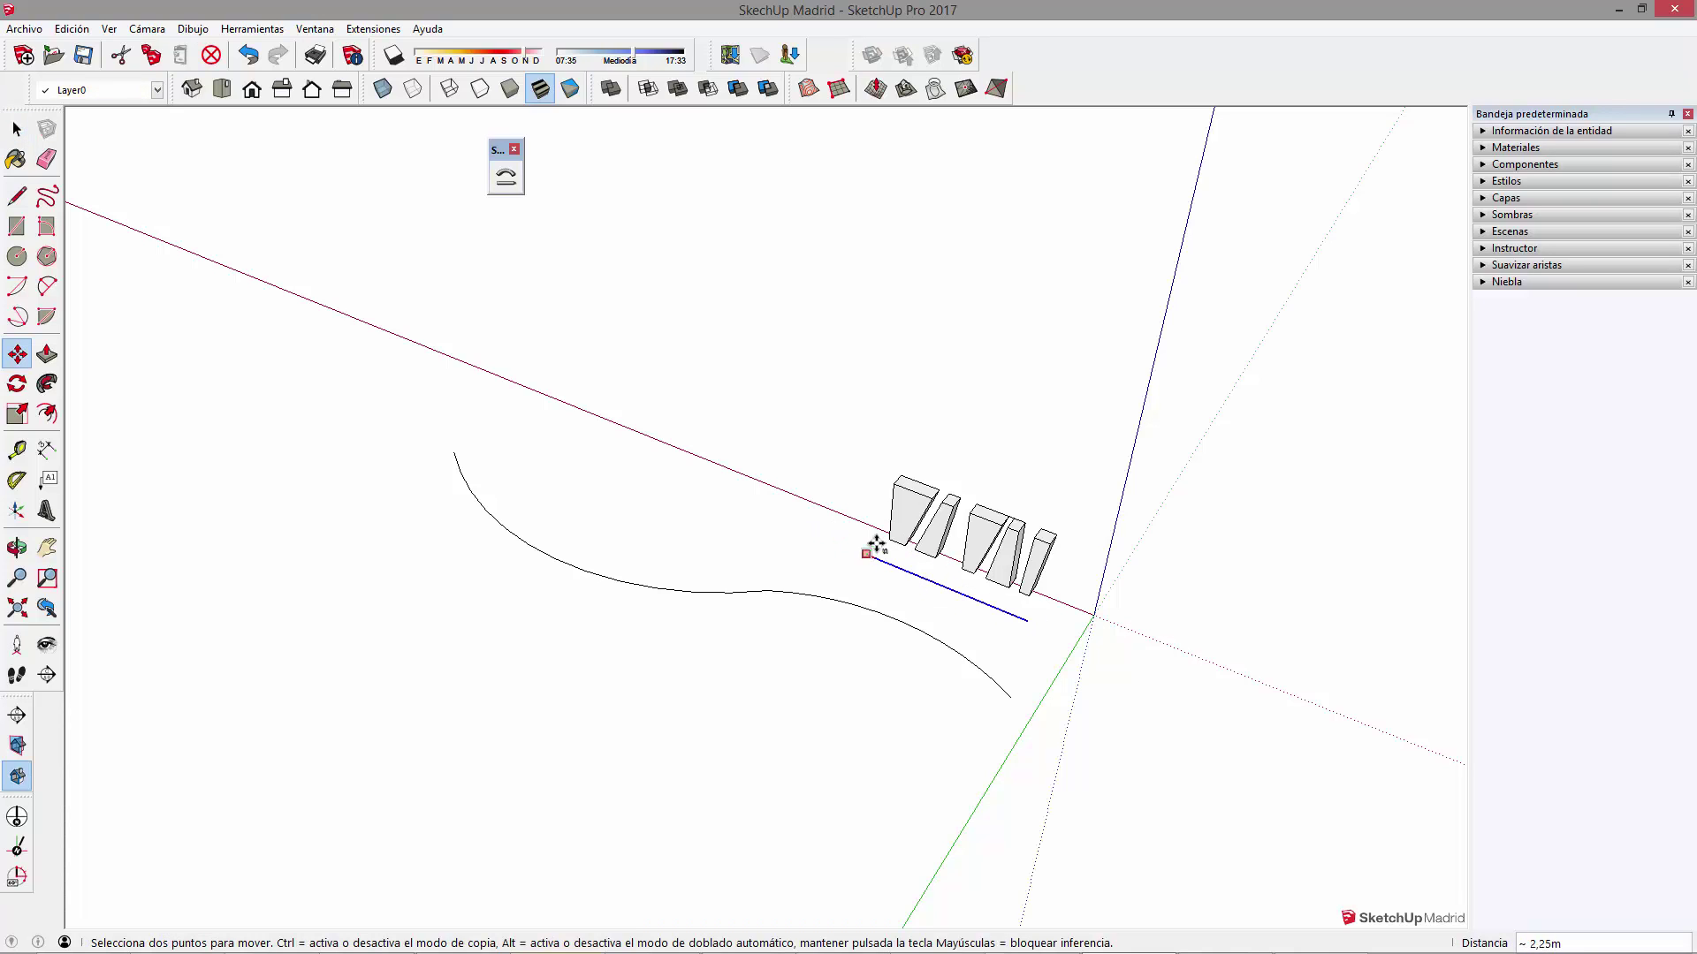
key("space")
left_click(866, 564)
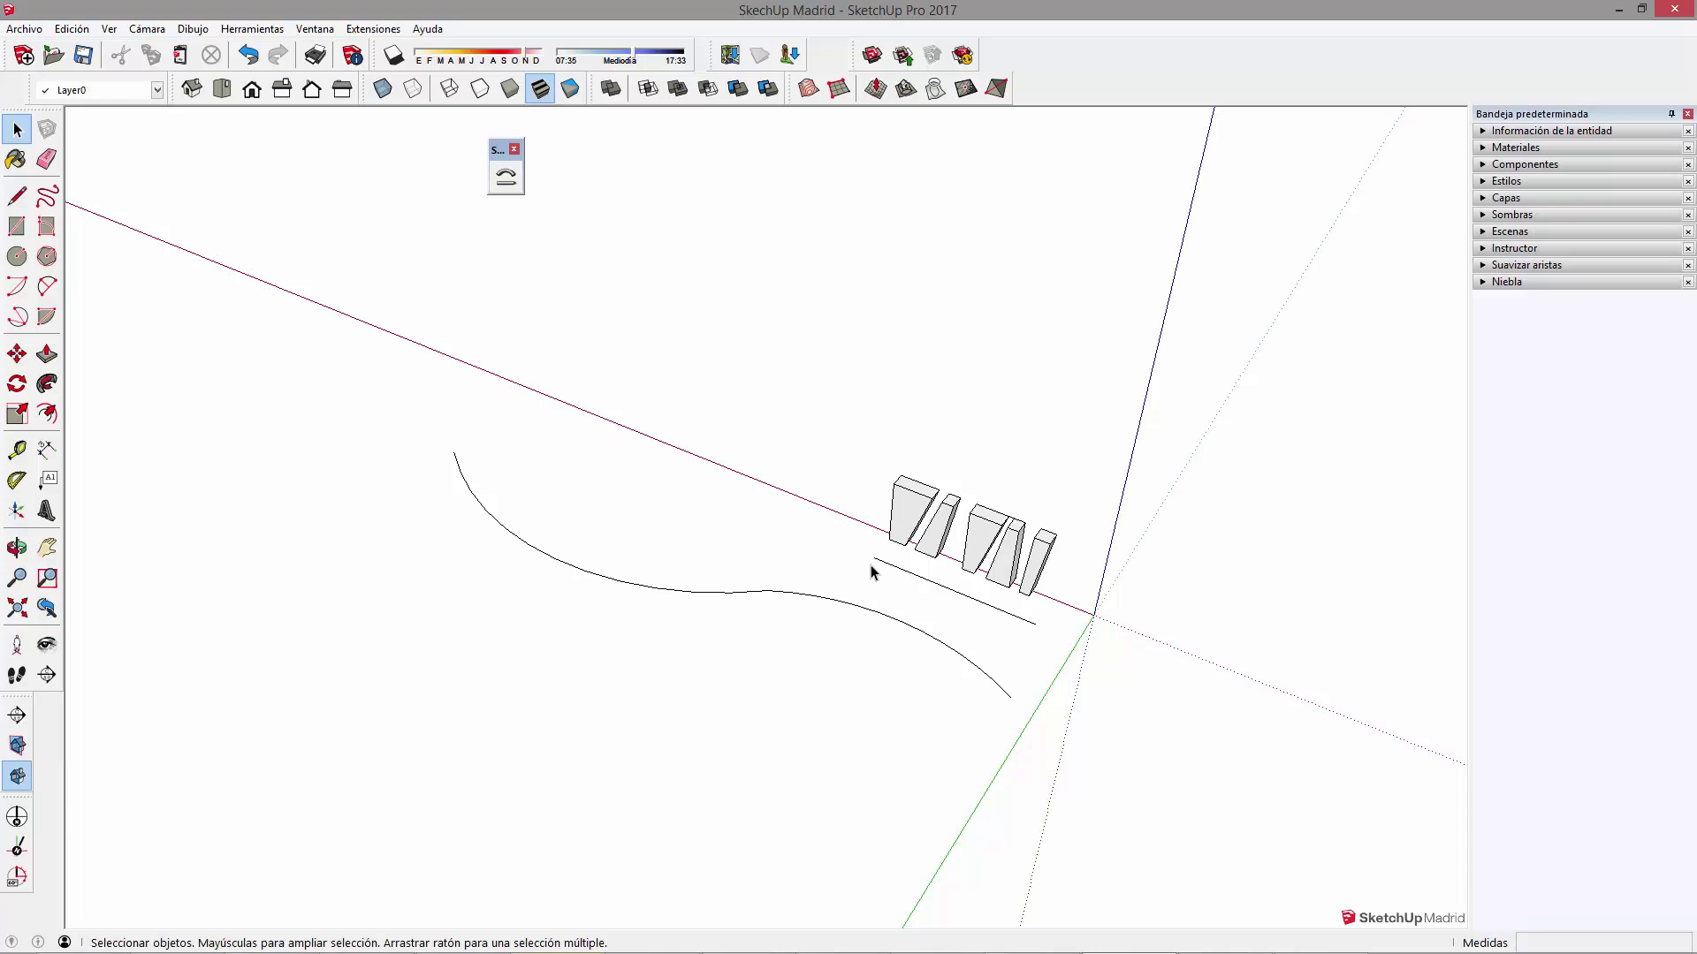
key("m")
left_click(869, 558)
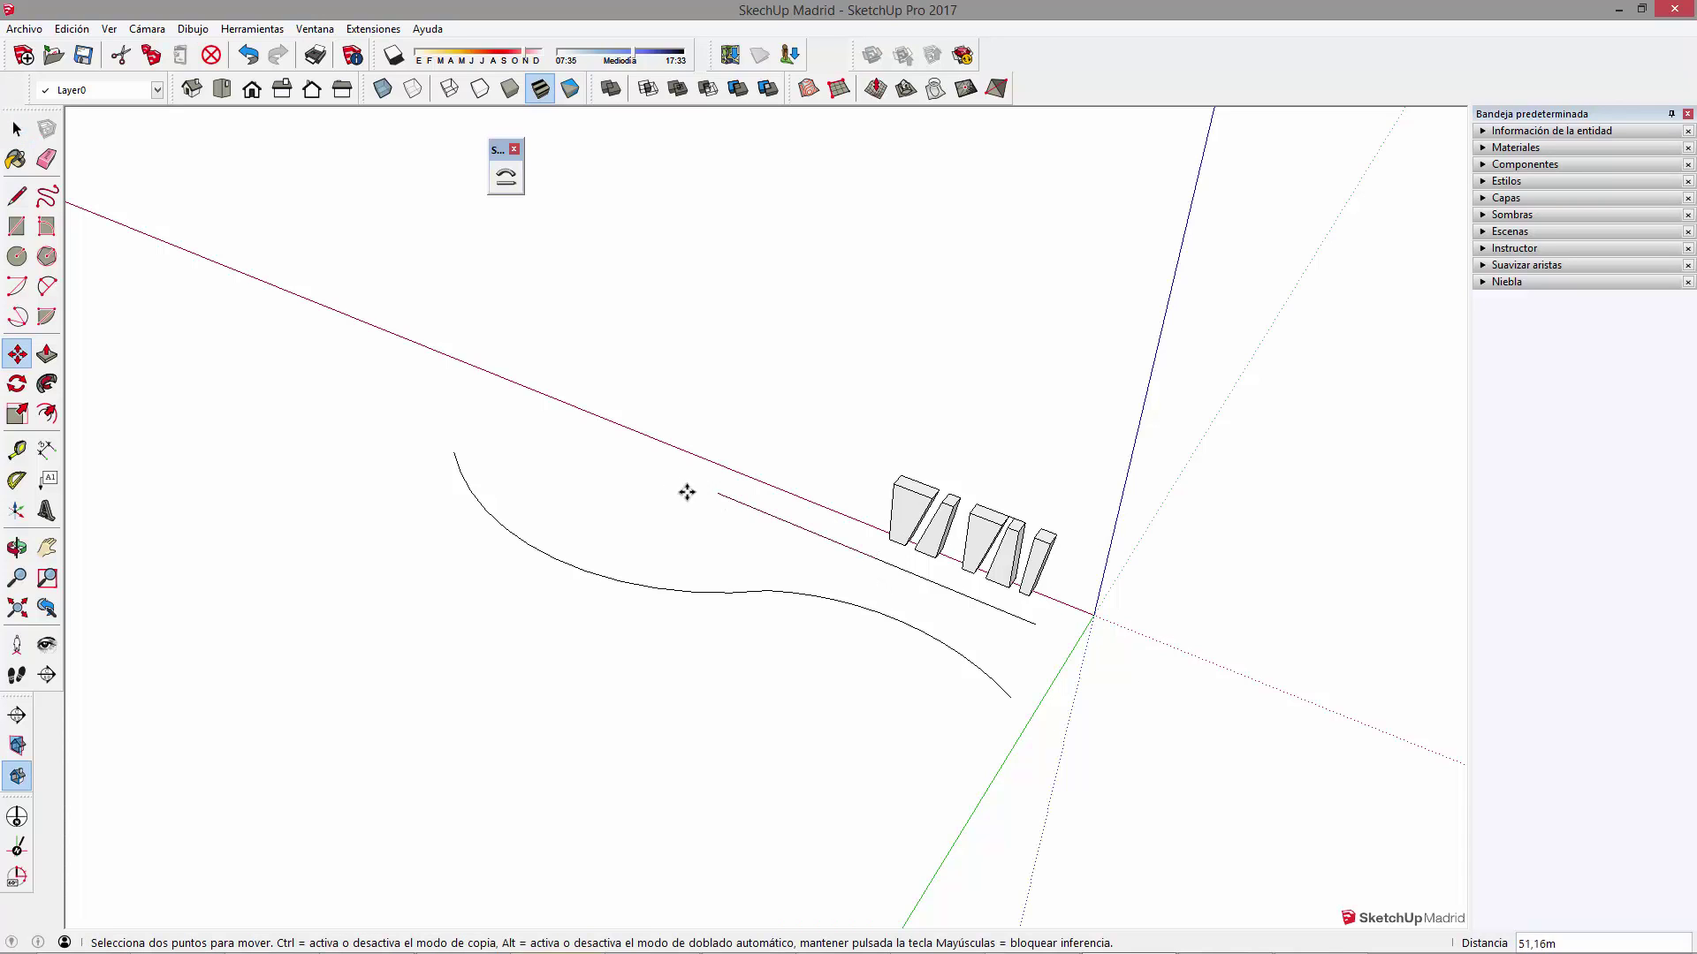
left_click(513, 409)
key("space")
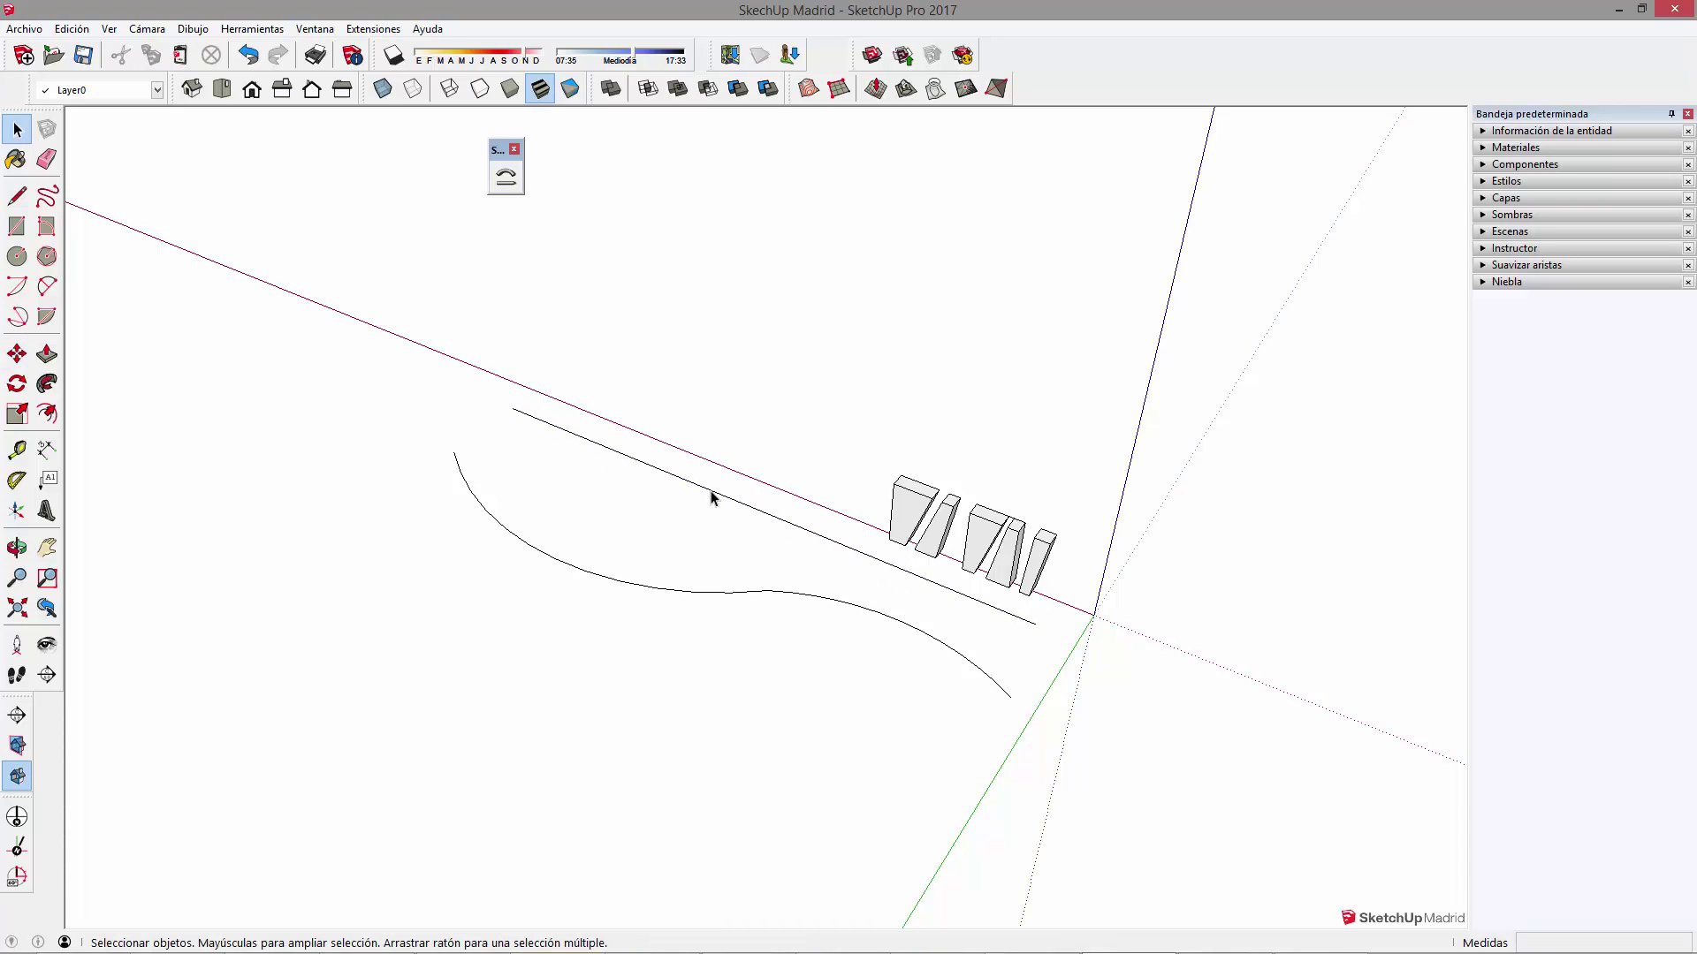
left_click(712, 491)
Copy the five slabs along the red axis four times (*4), then box-select surplus leftmost copies
left_click_drag(854, 431, 1074, 600)
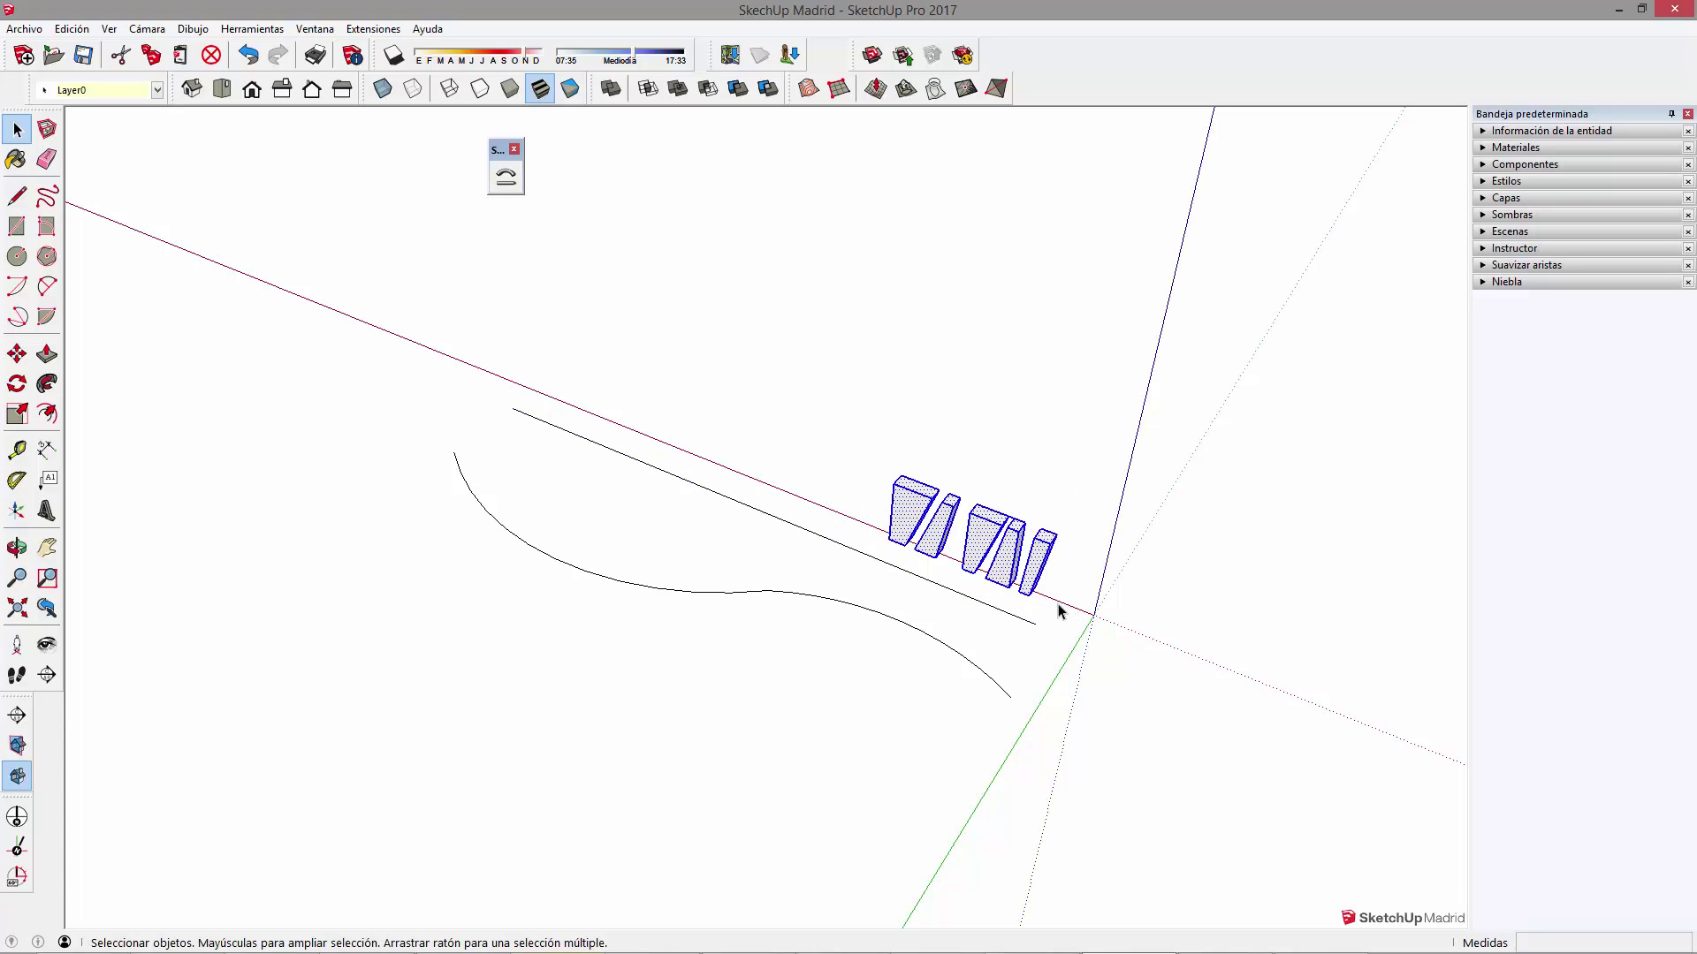
key("m")
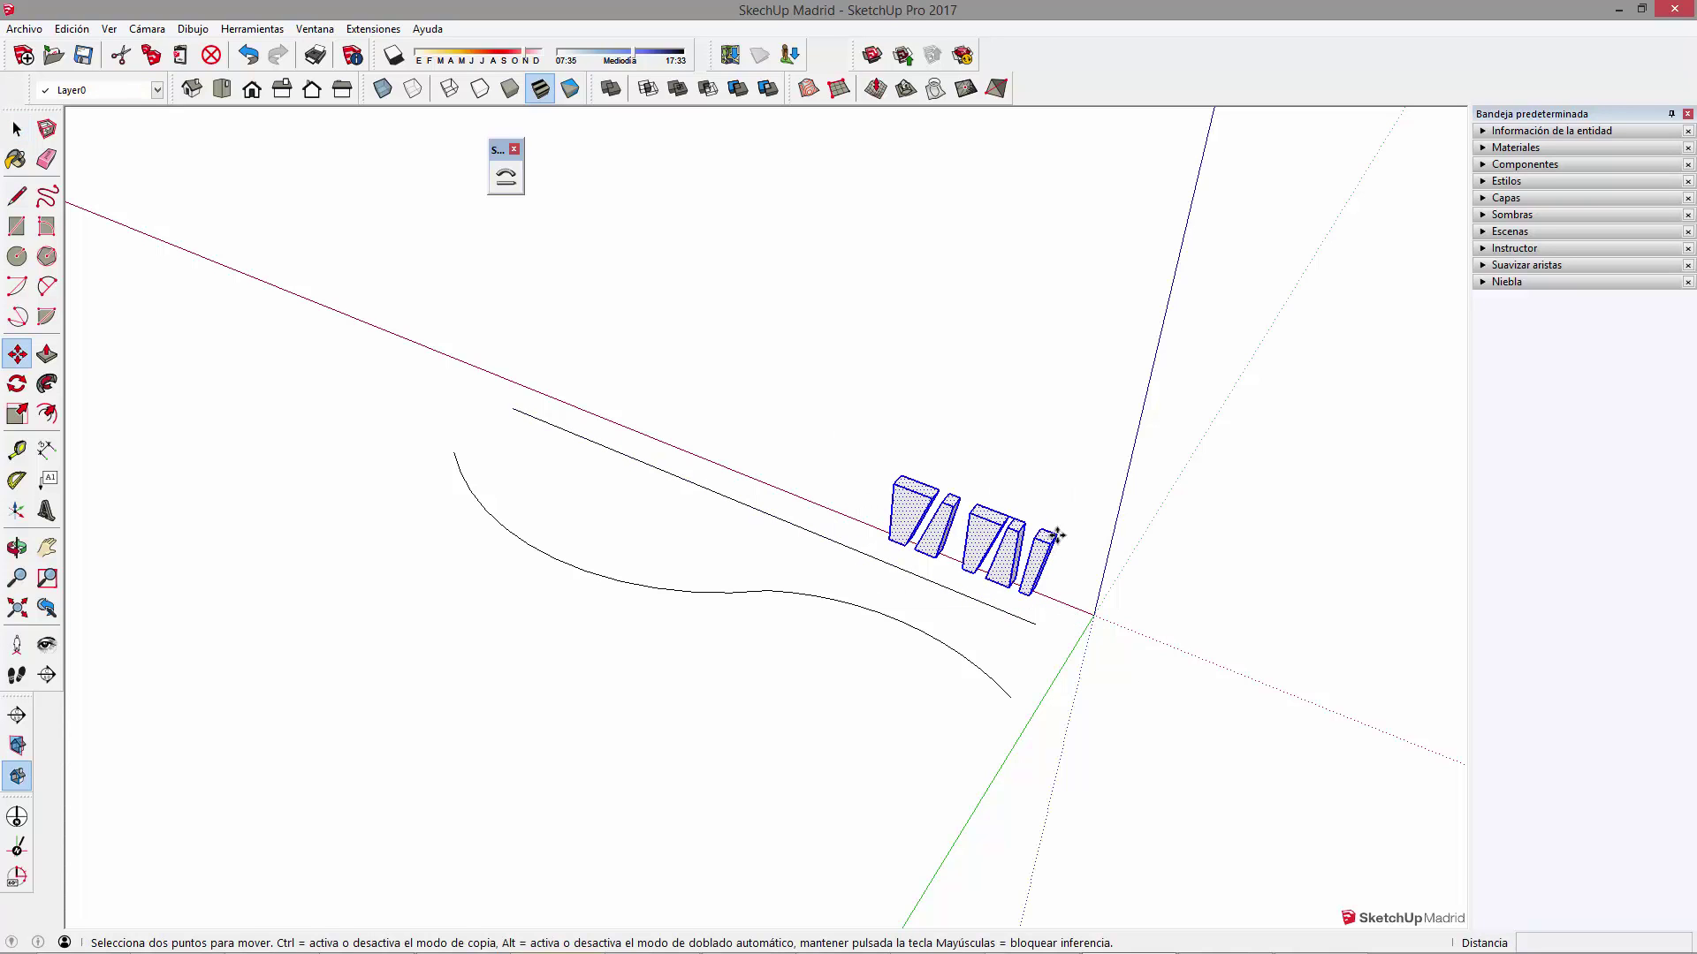
left_click(986, 510)
key("ctrl")
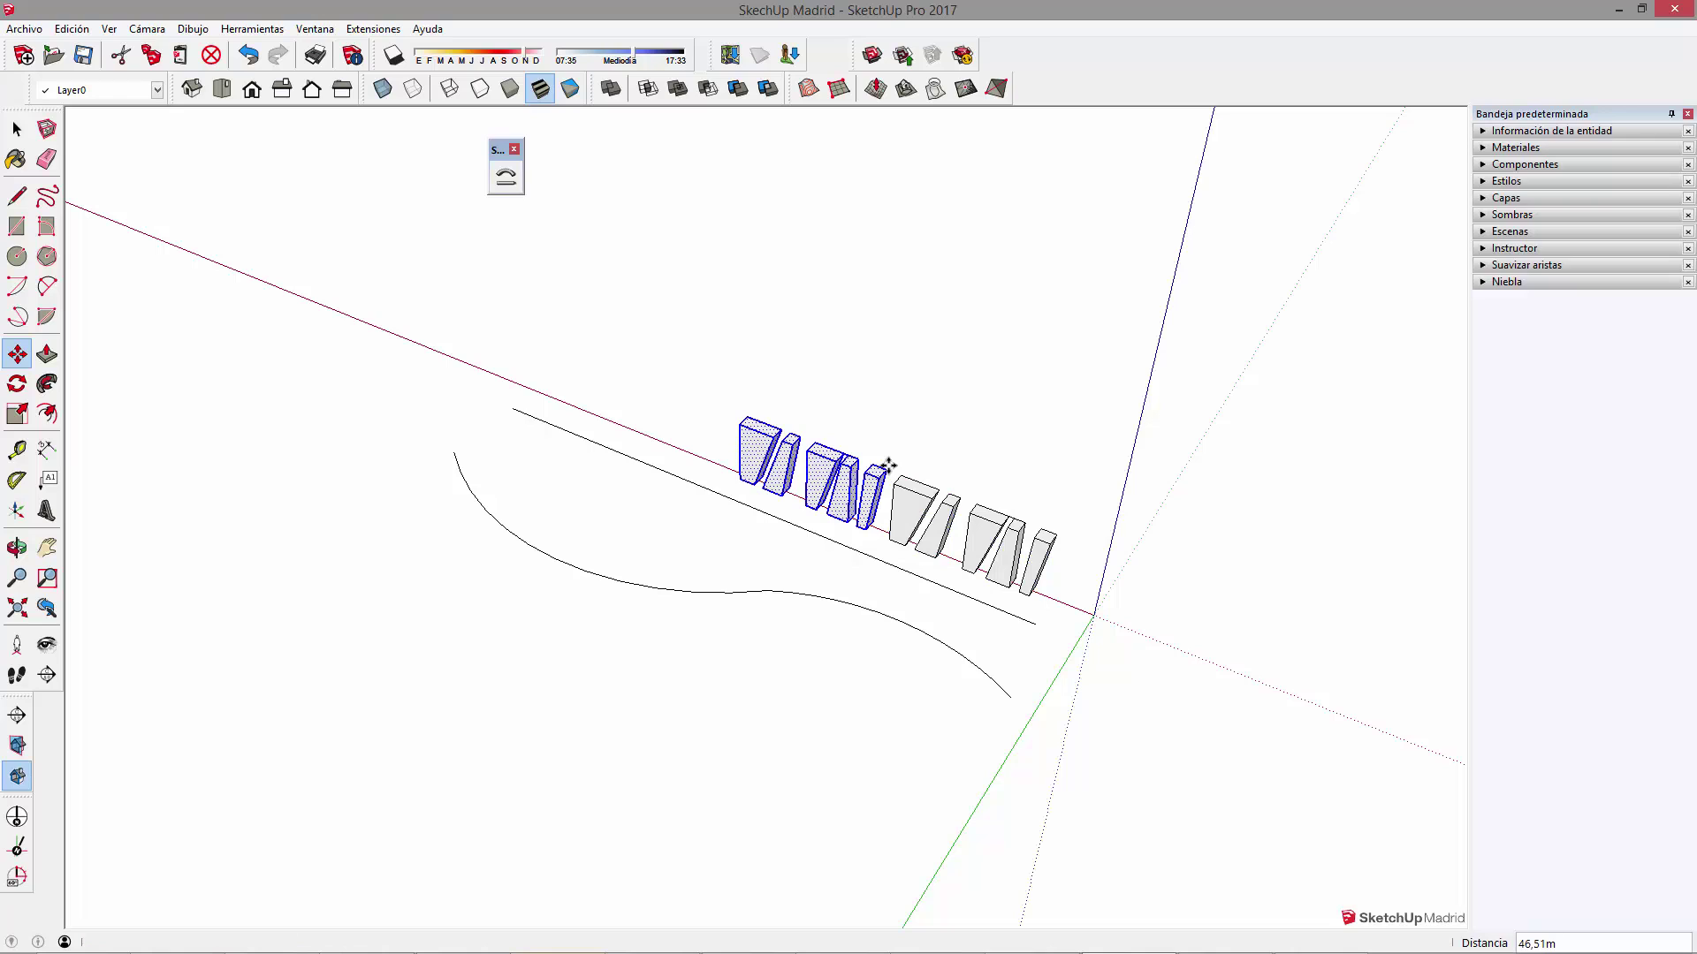
type("*4")
key("Return")
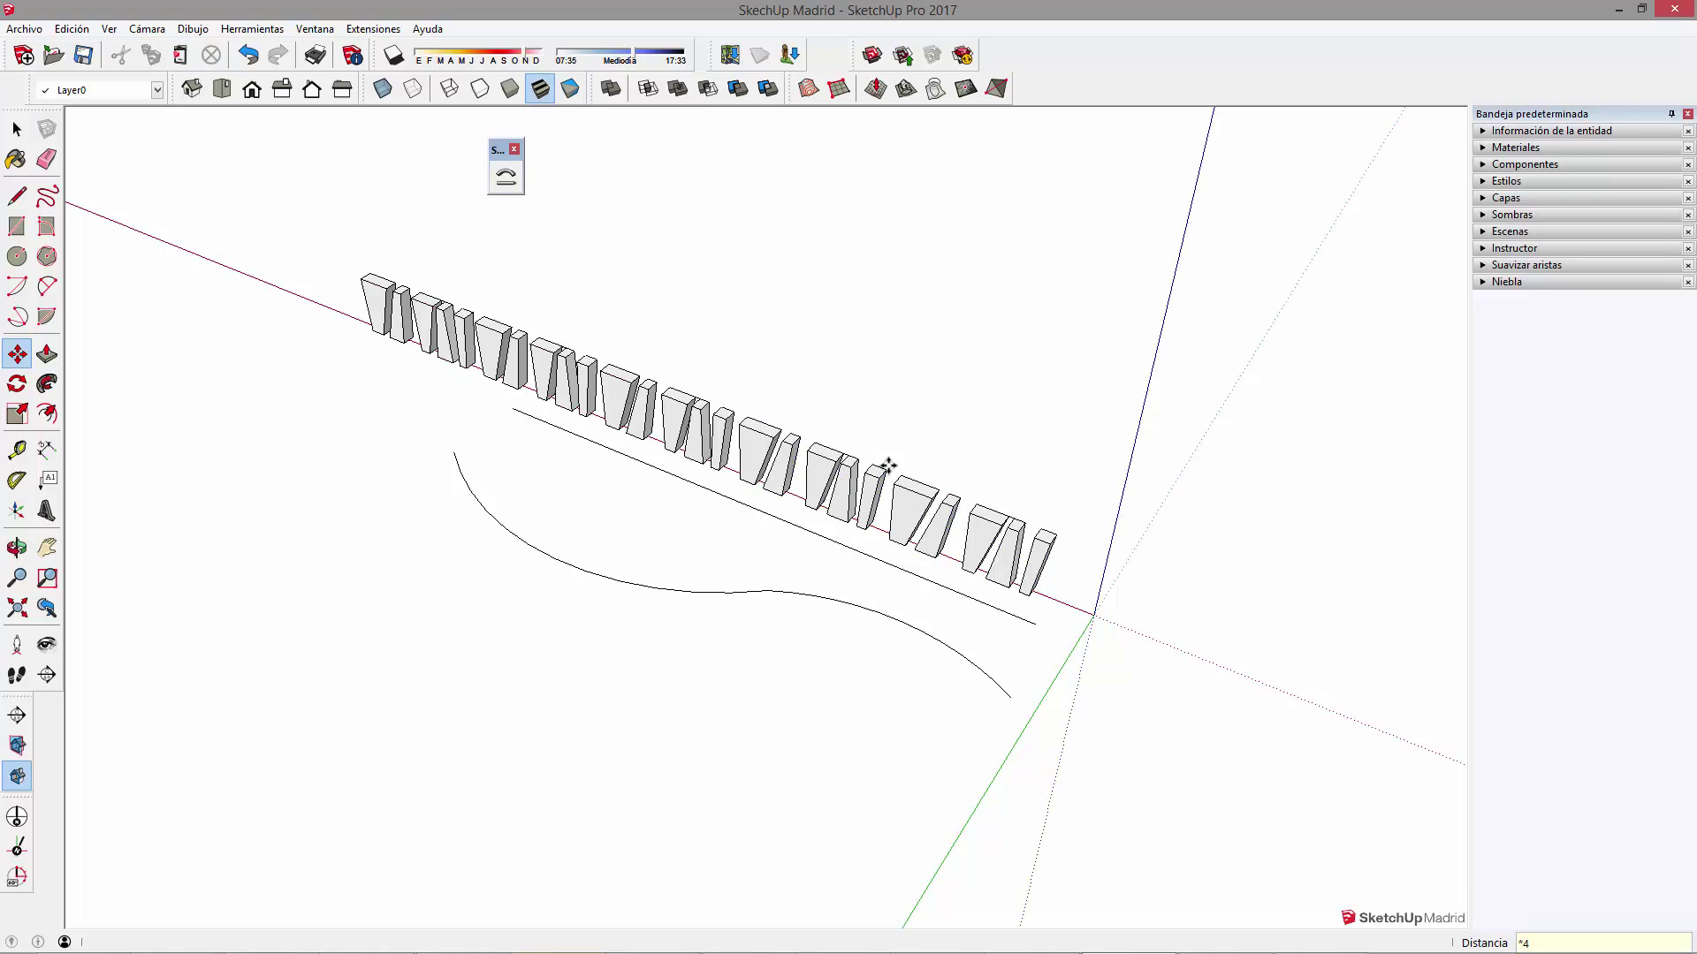
key("space")
left_click_drag(311, 218, 494, 387)
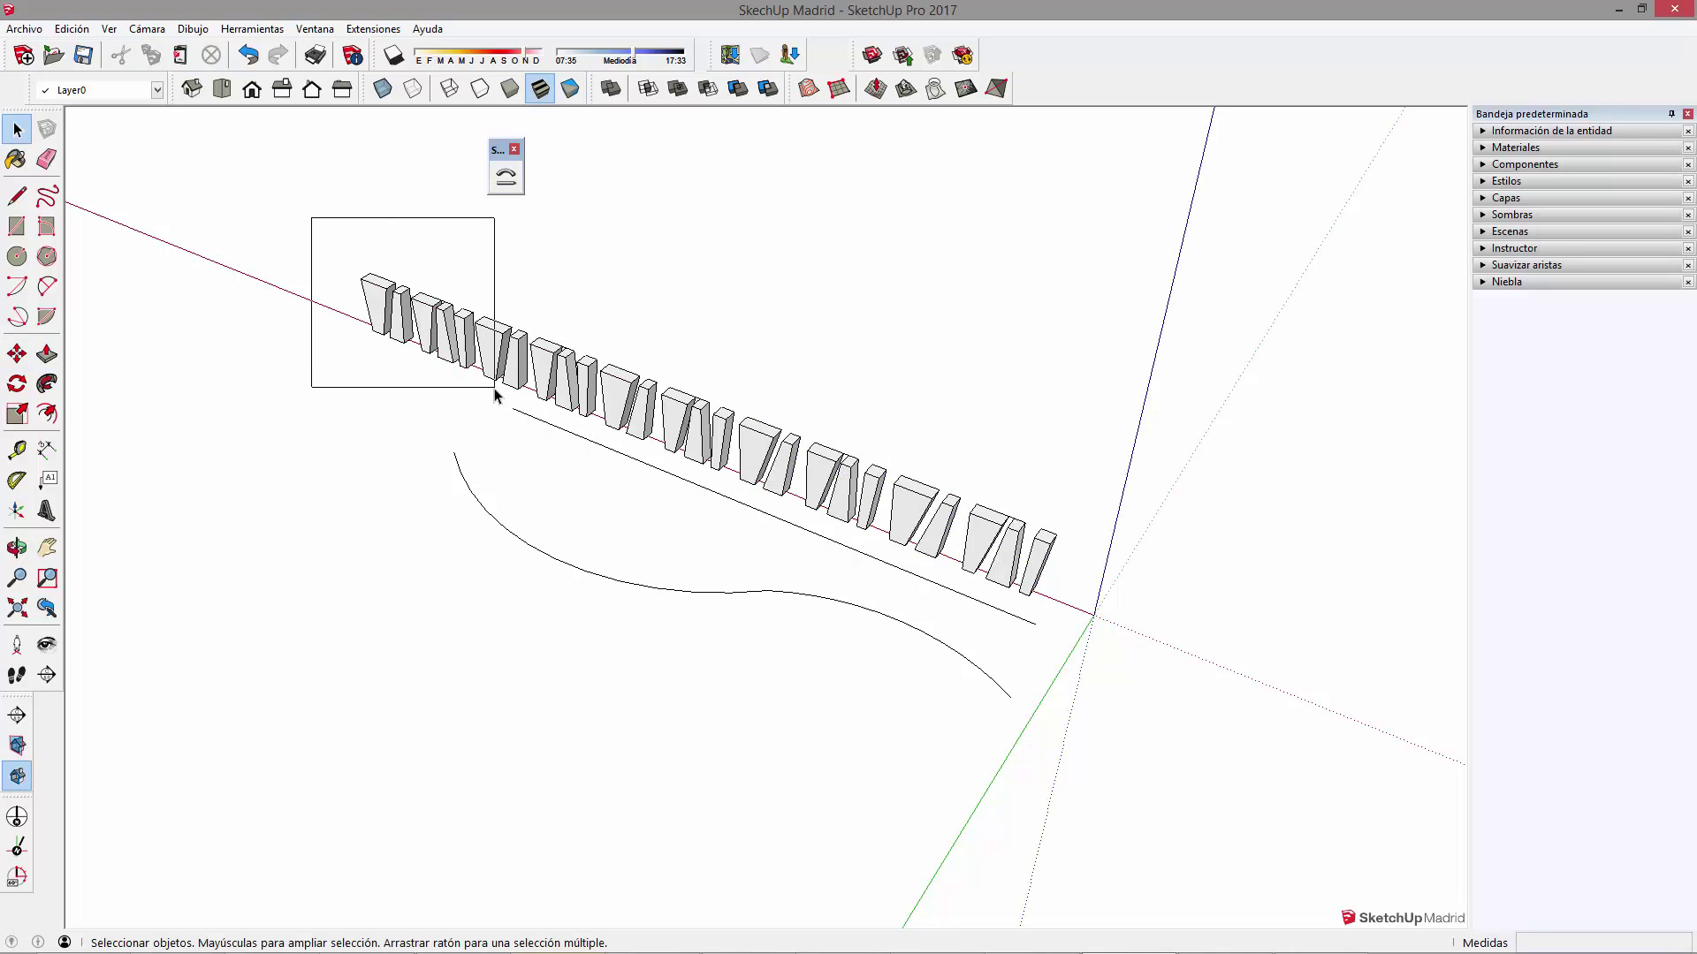
Delete the surplus slab copies, stray edges and the extra leftmost block
key("Delete")
left_click(495, 336)
key("Delete")
left_click(514, 361)
key("Delete")
Window-select the remaining row and make it one group with Crear grupo
left_click_drag(519, 277, 1087, 607)
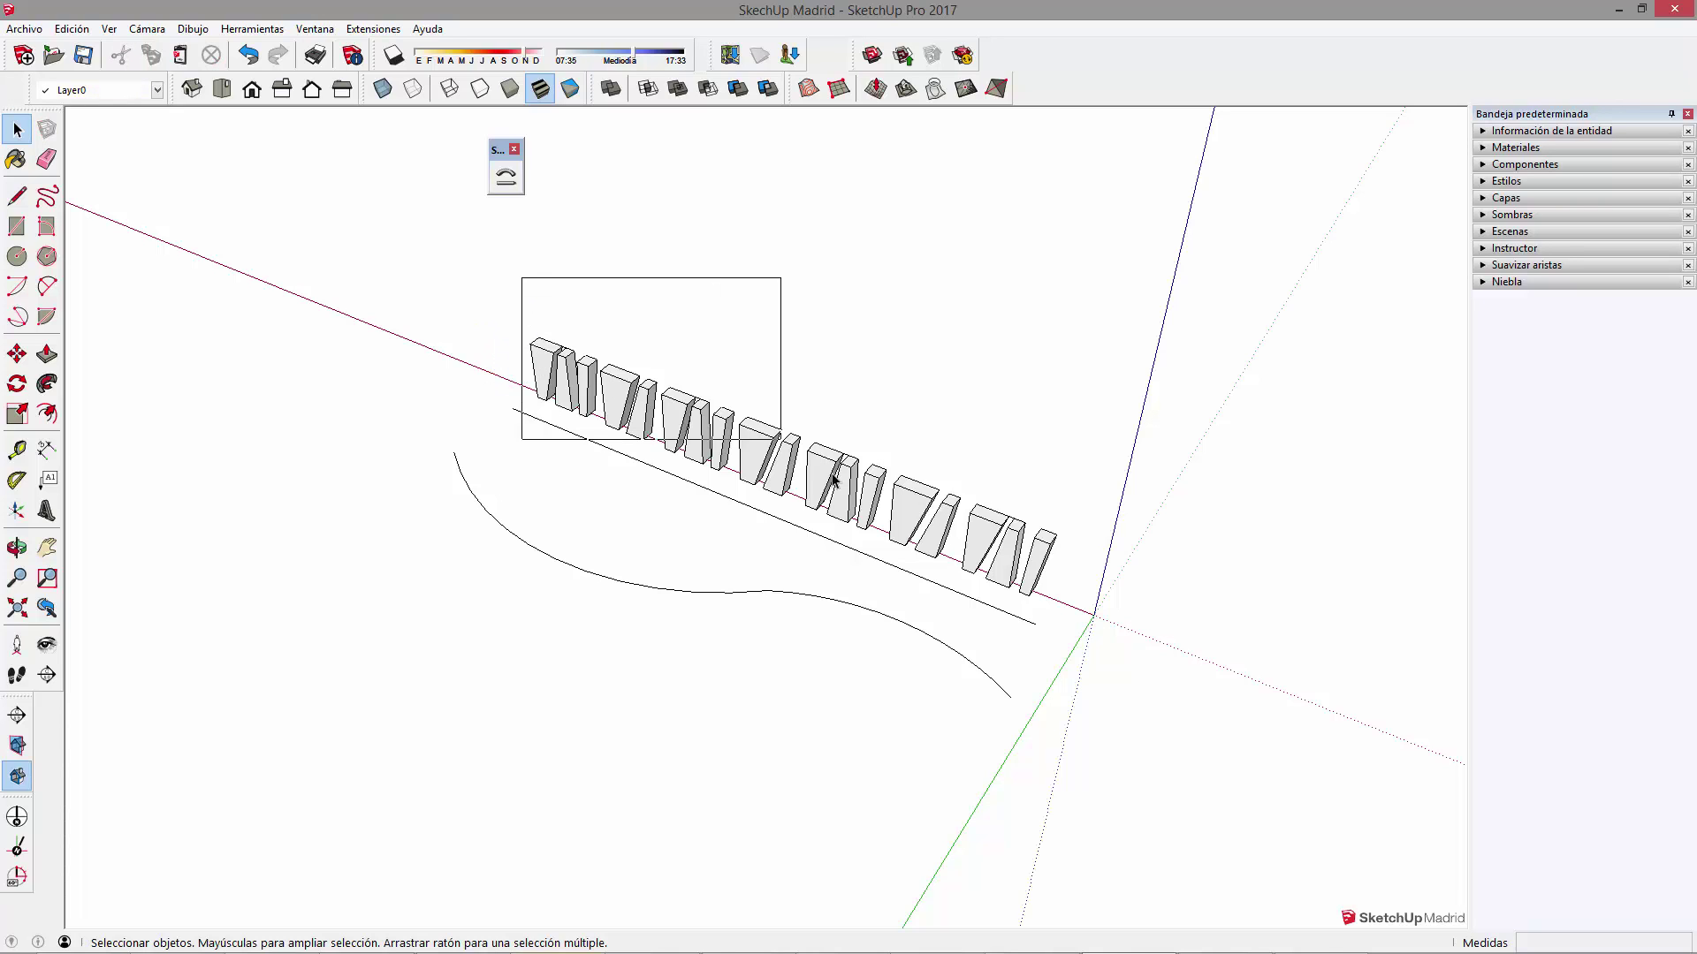
right_click(939, 529)
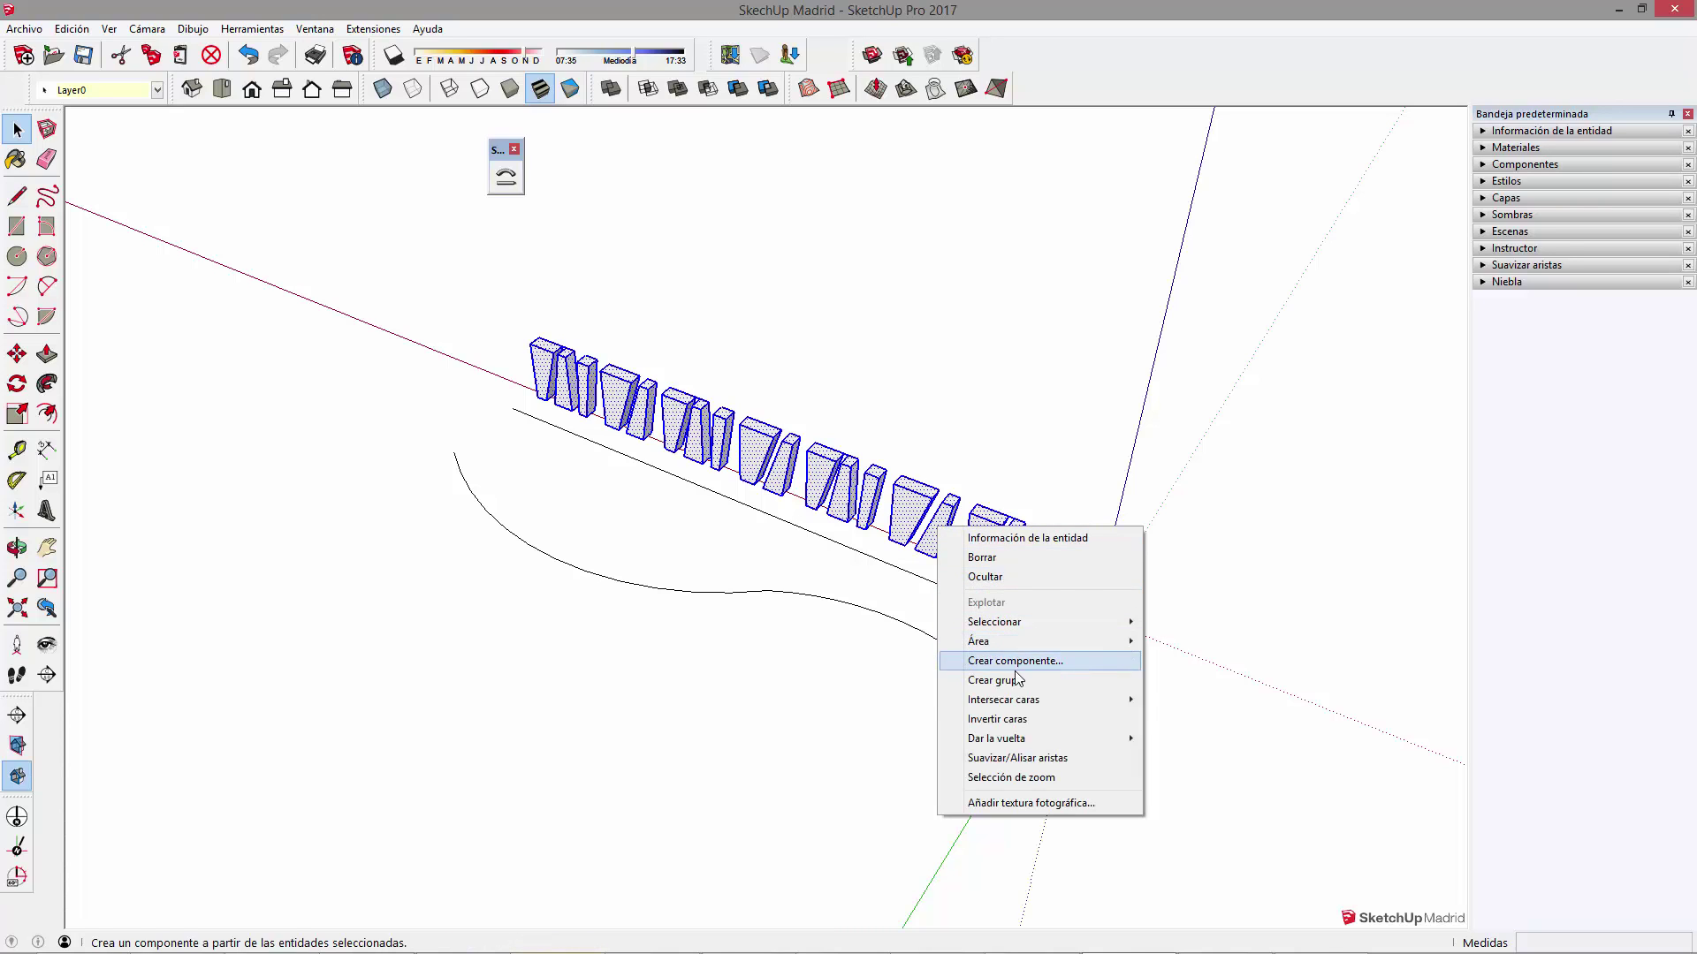
left_click(981, 676)
left_click(1018, 643)
left_click(998, 543)
Run Shape Bender on the slab group, using the straight line and the S-curve
left_click(506, 177)
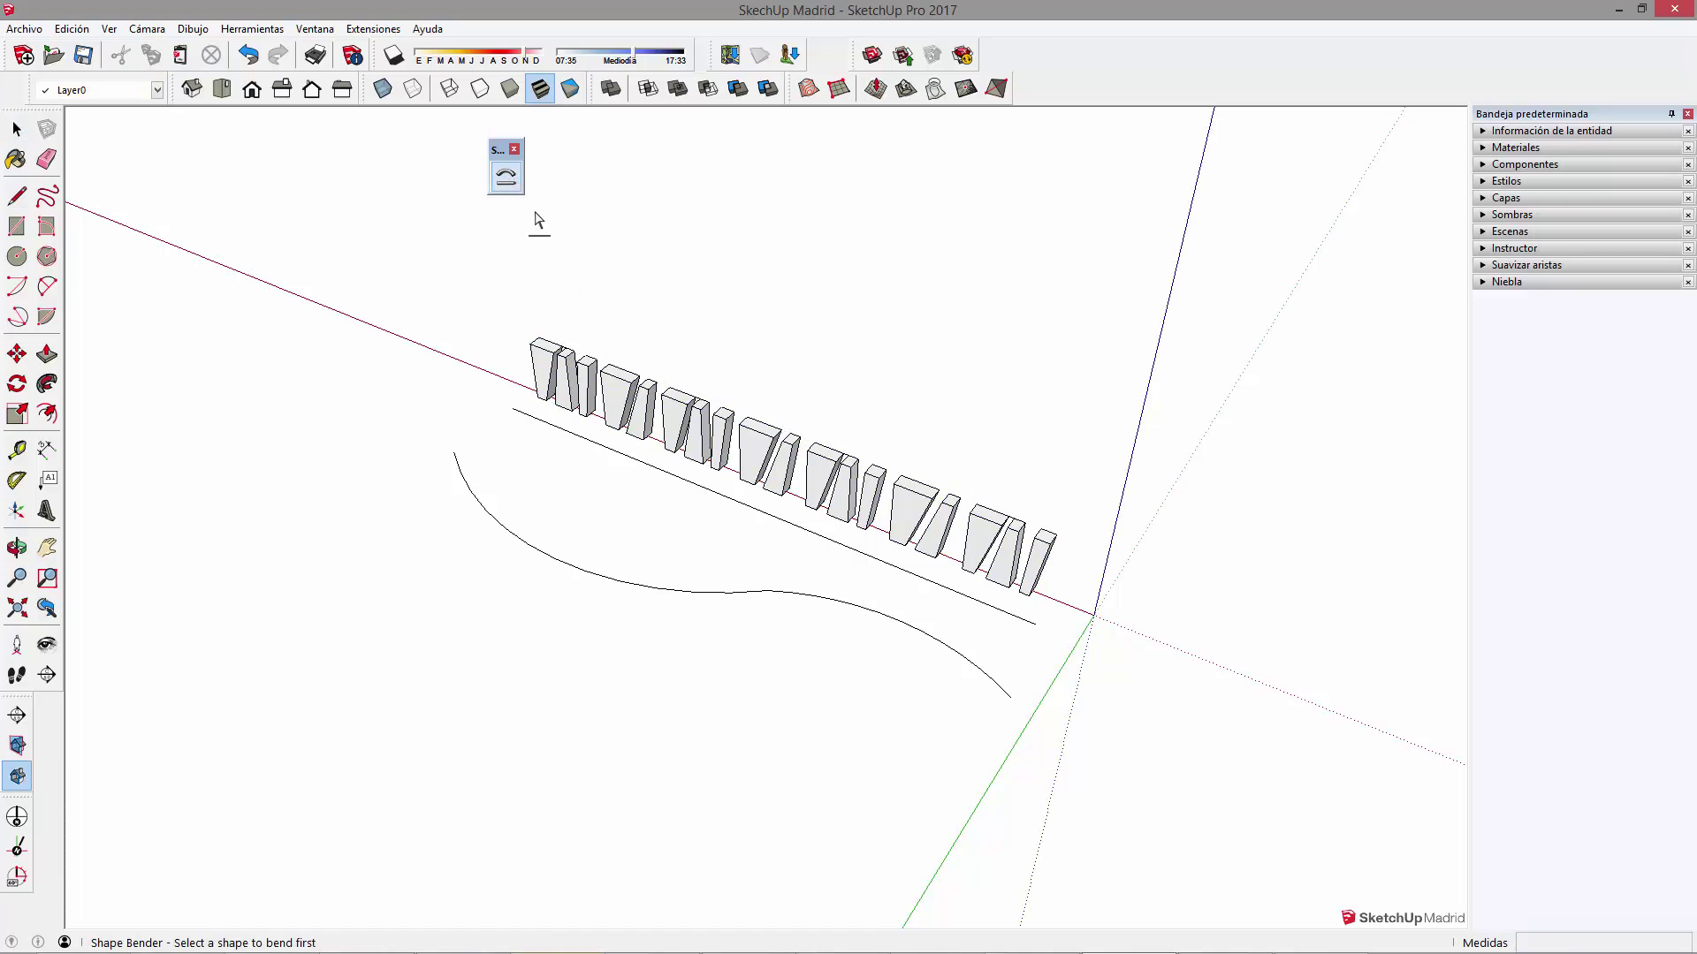
left_click(669, 479)
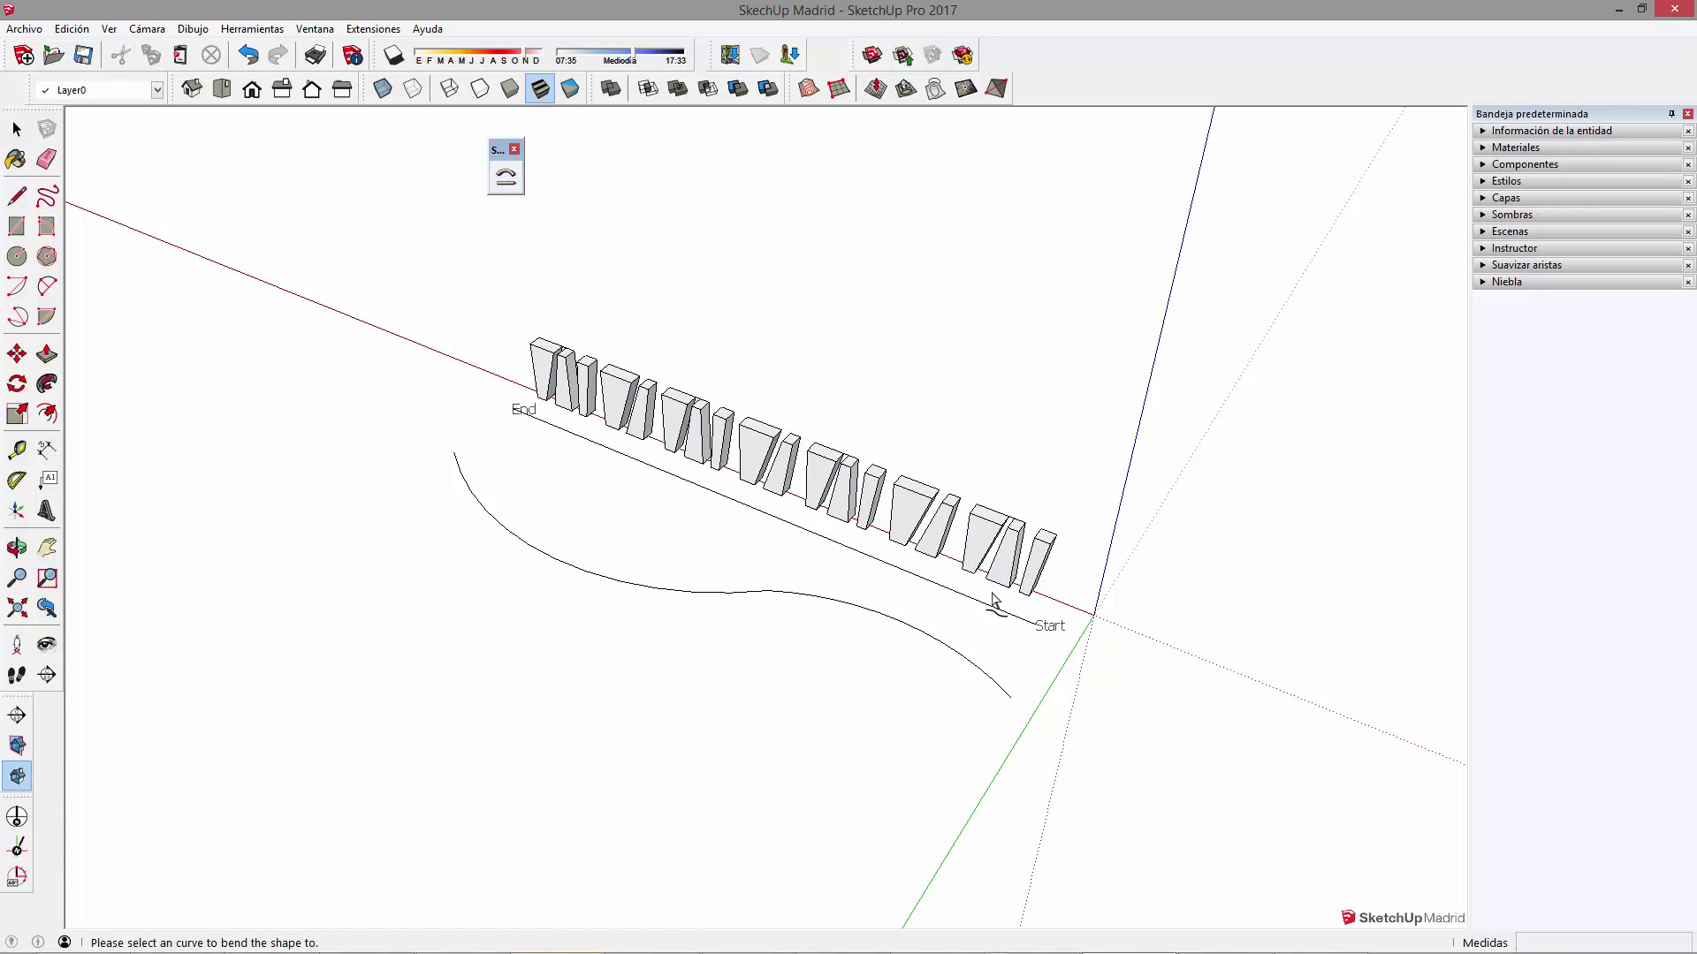
middle_click_drag(996, 681, 760, 671)
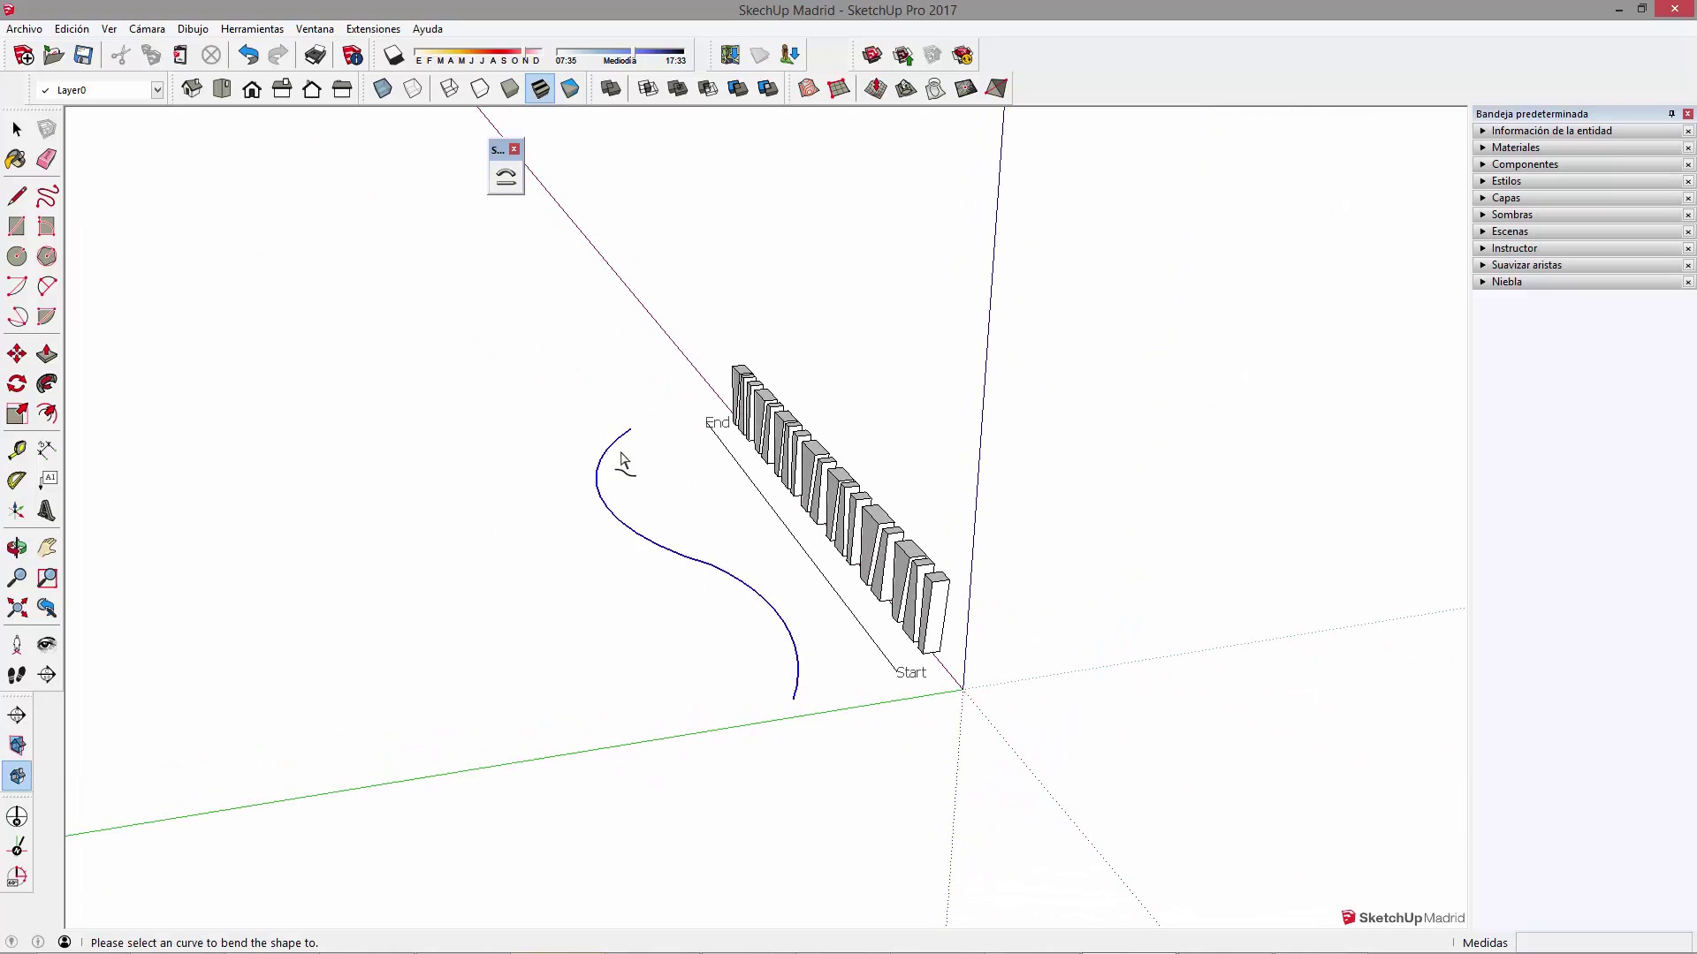
left_click(797, 678)
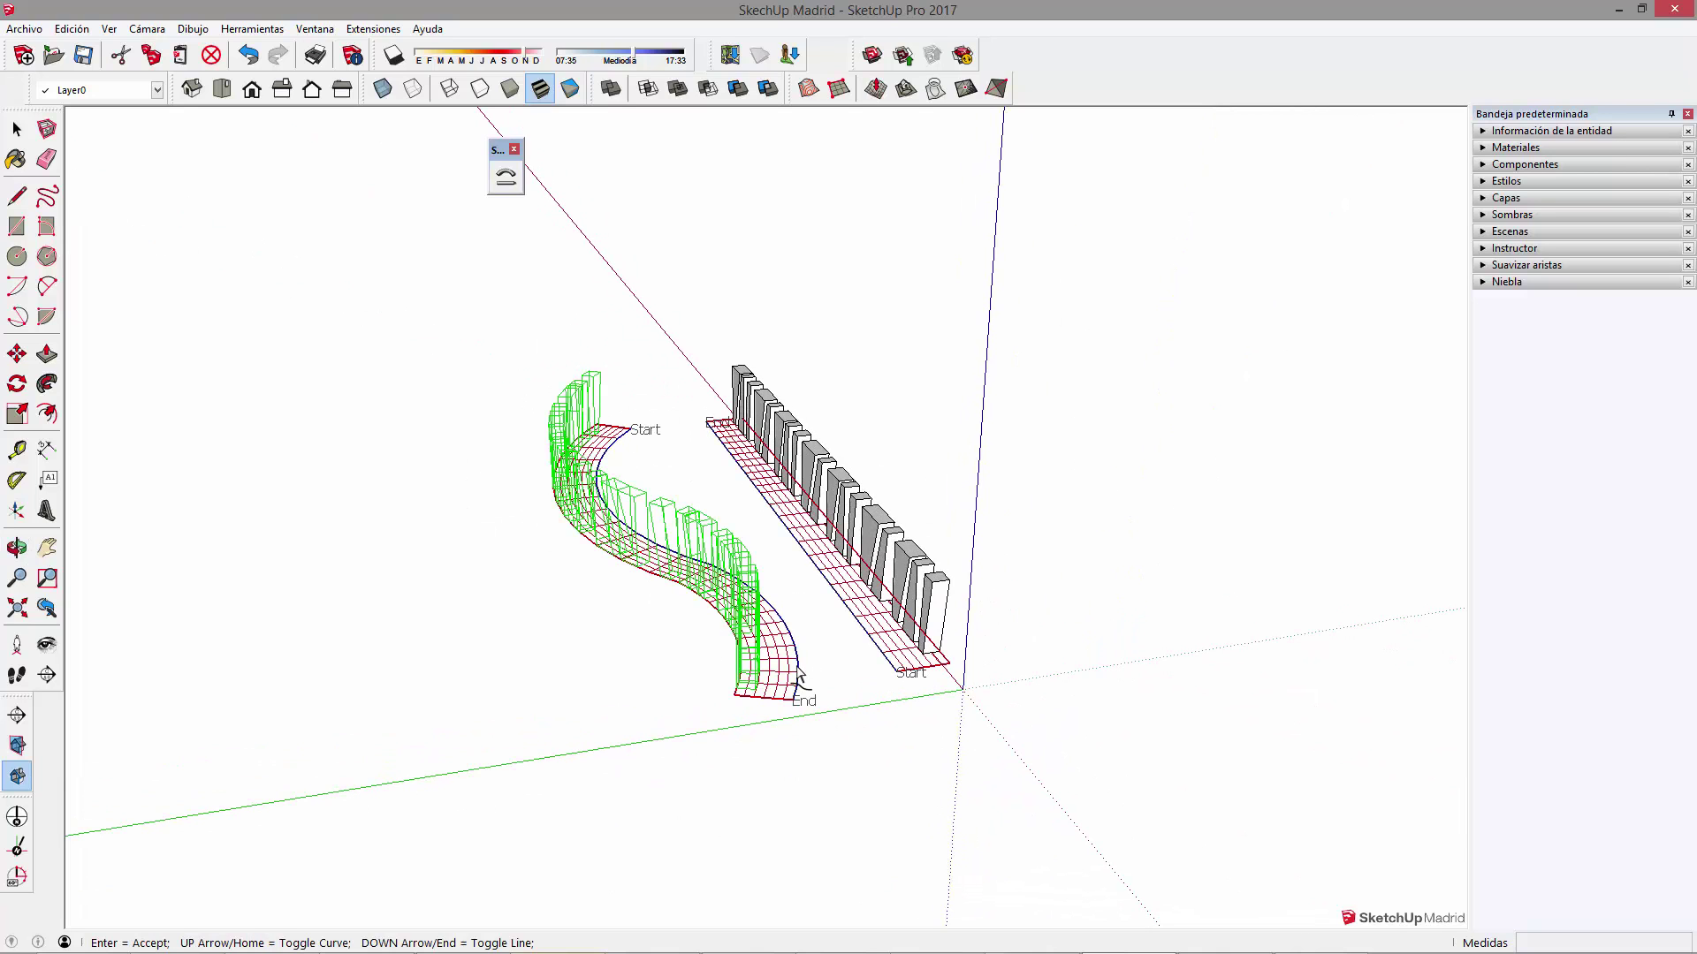
middle_click_drag(818, 708, 720, 711)
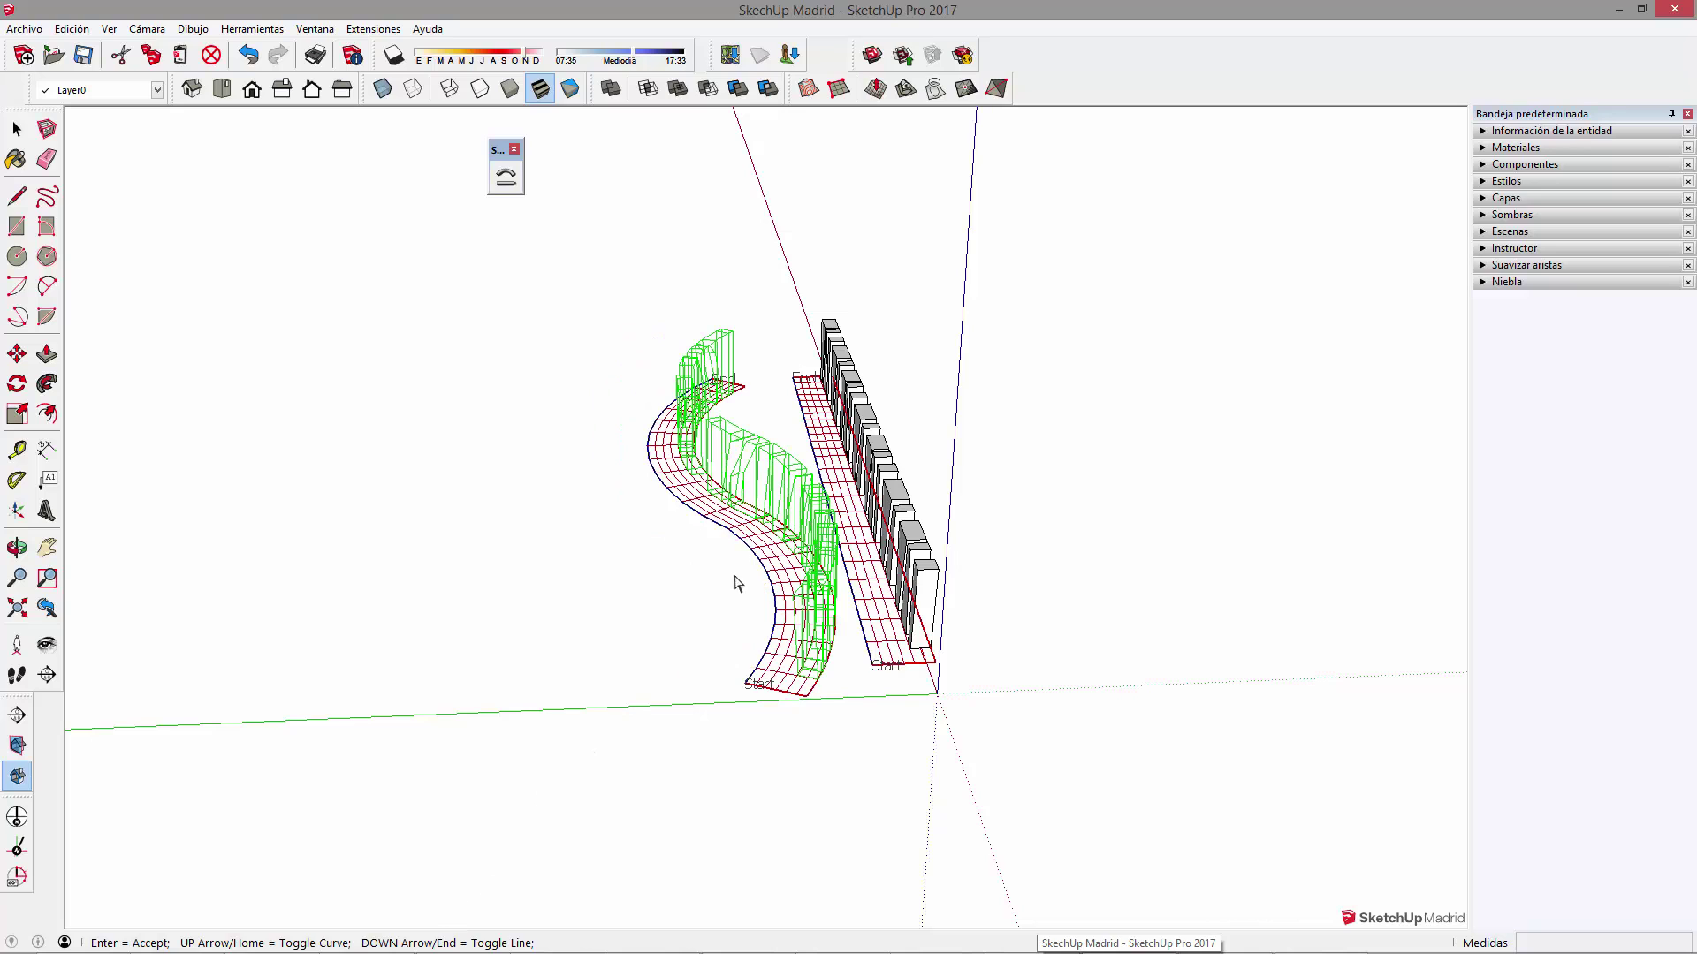
Flip the line and curve directions with the arrow keys and accept the bend
key("Down")
key("Down")
key("Down")
key("Down")
key("Up")
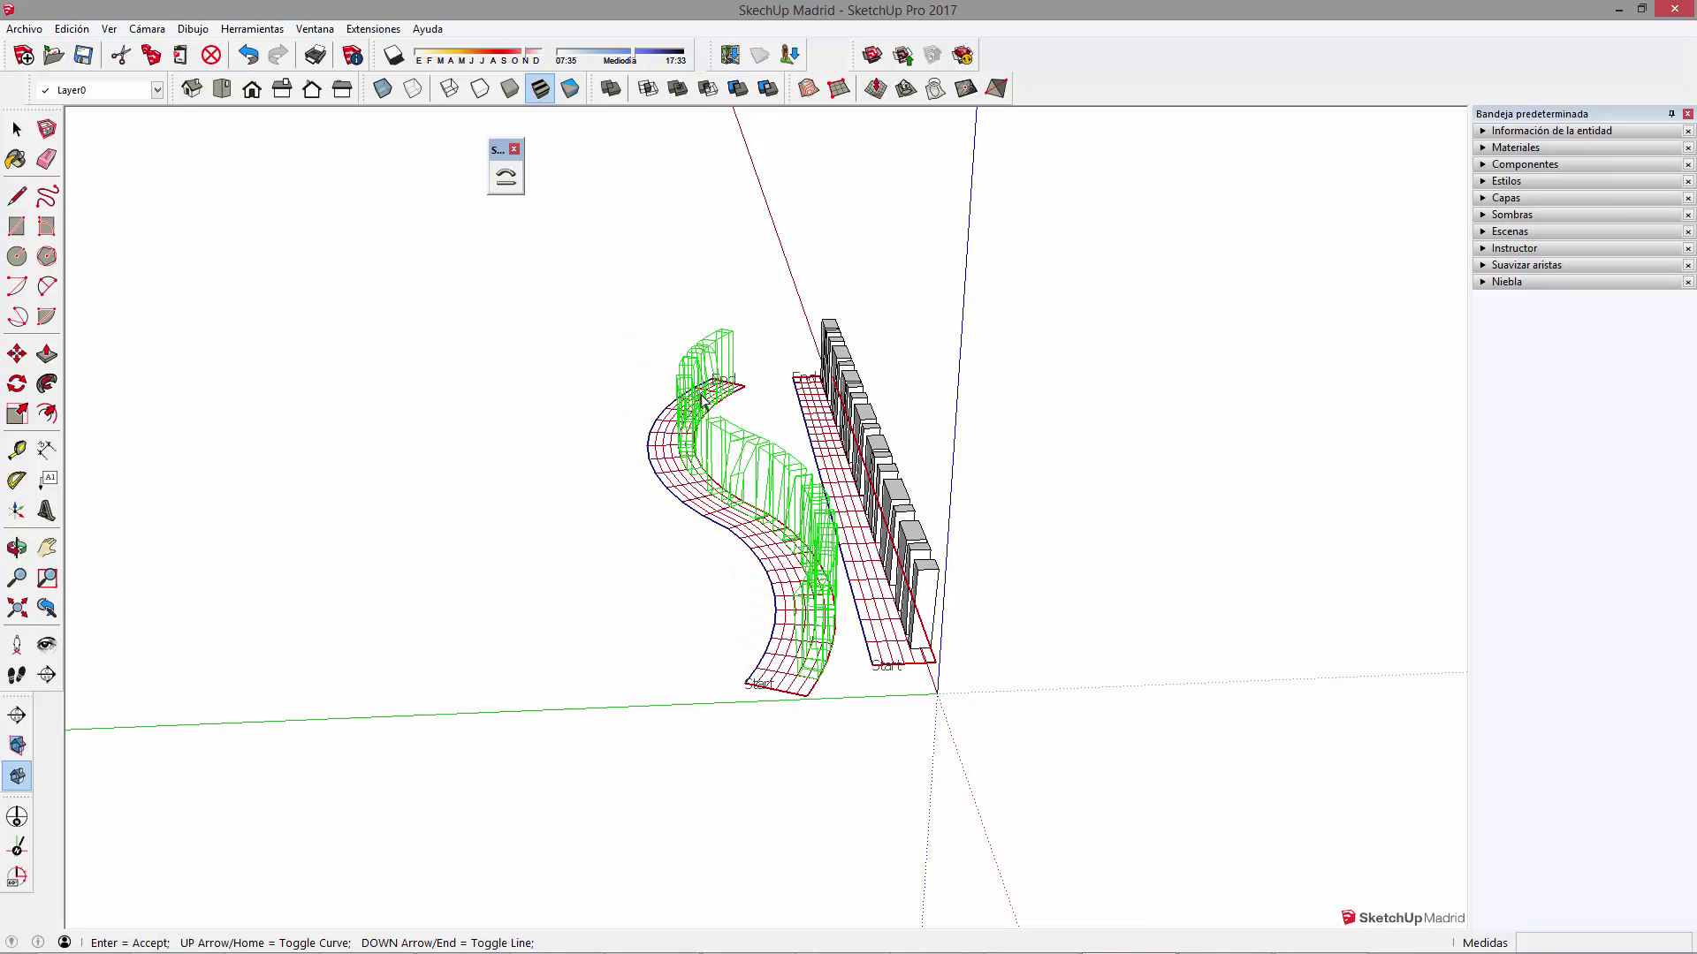
key("Up")
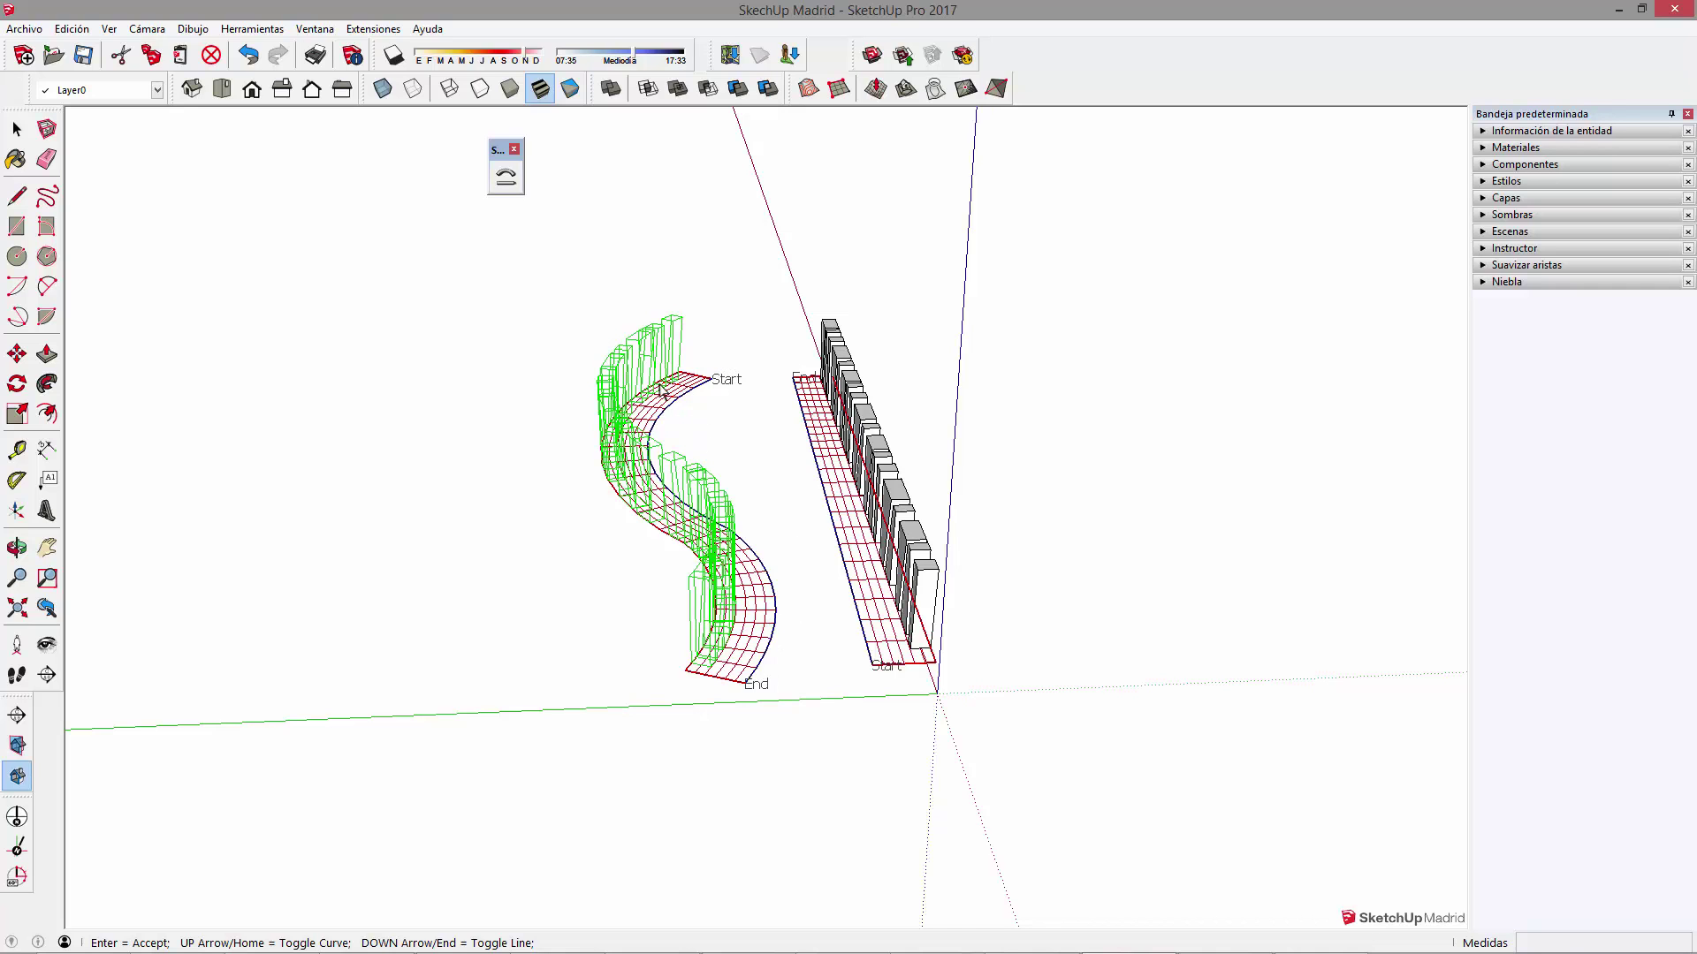
key("Return")
mouse_move(560, 530)
middle_mouse_down()
mouse_move(867, 525)
mouse_move(1136, 363)
mouse_move(1117, 511)
mouse_move(992, 719)
middle_mouse_up()
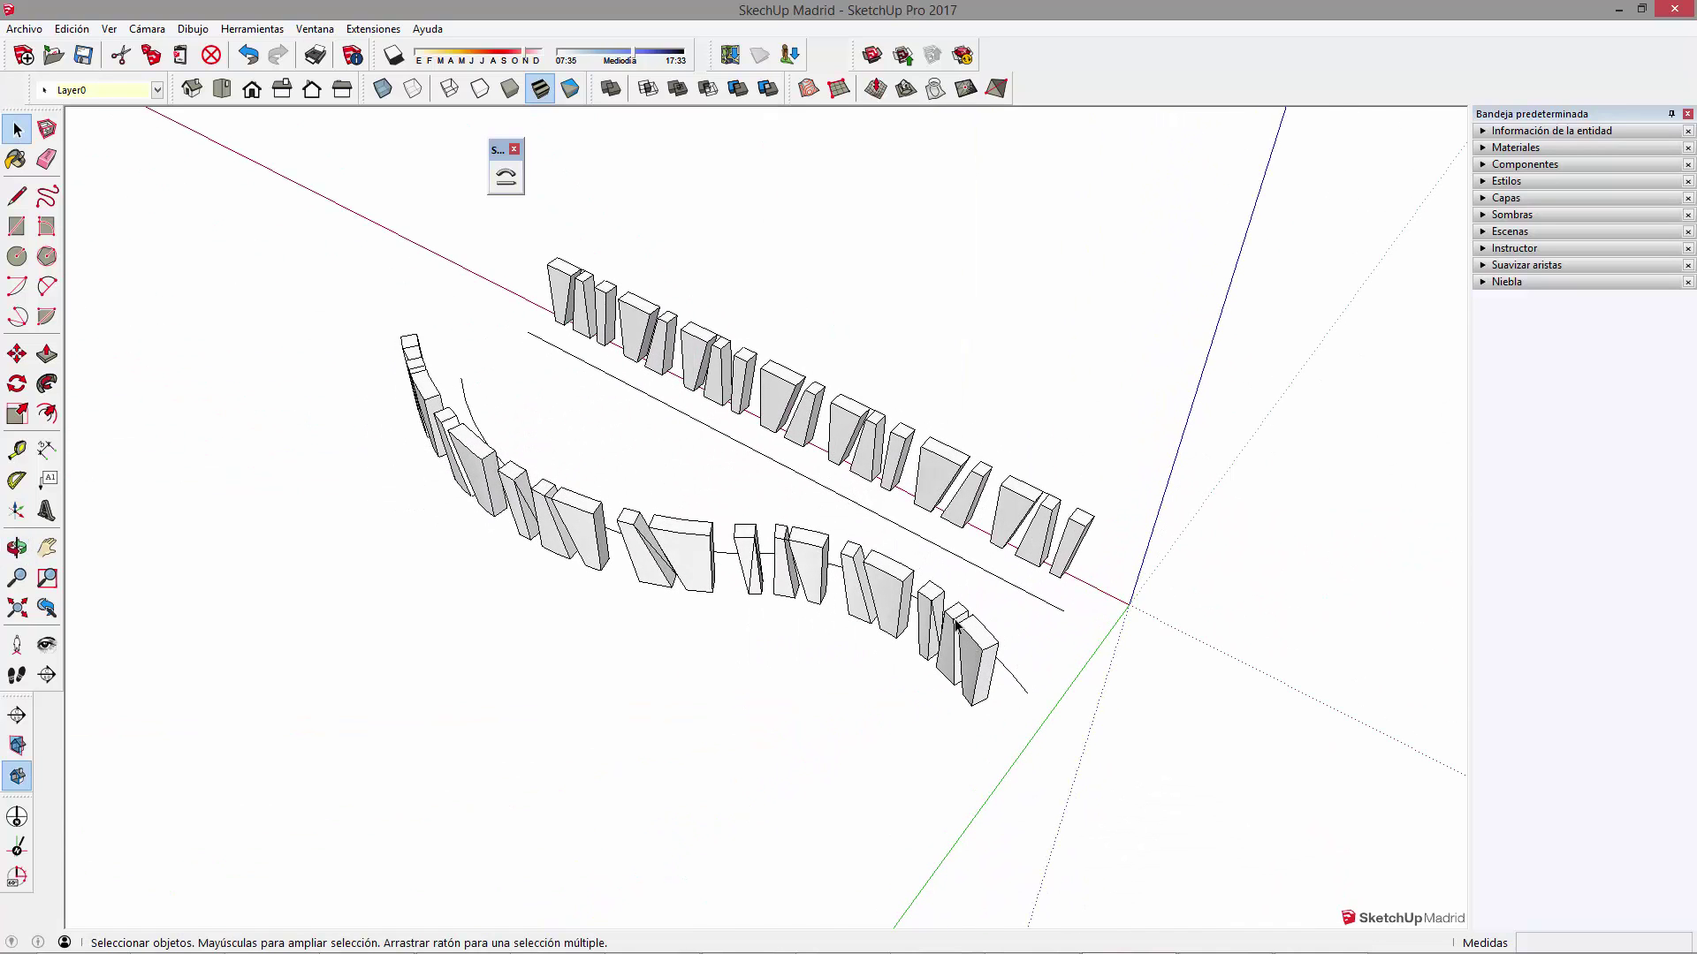
Select the curved copy of the slab row and delete it, keeping the S-curve
mouse_move(540, 449)
middle_mouse_down()
mouse_move(560, 575)
mouse_move(792, 700)
middle_mouse_up()
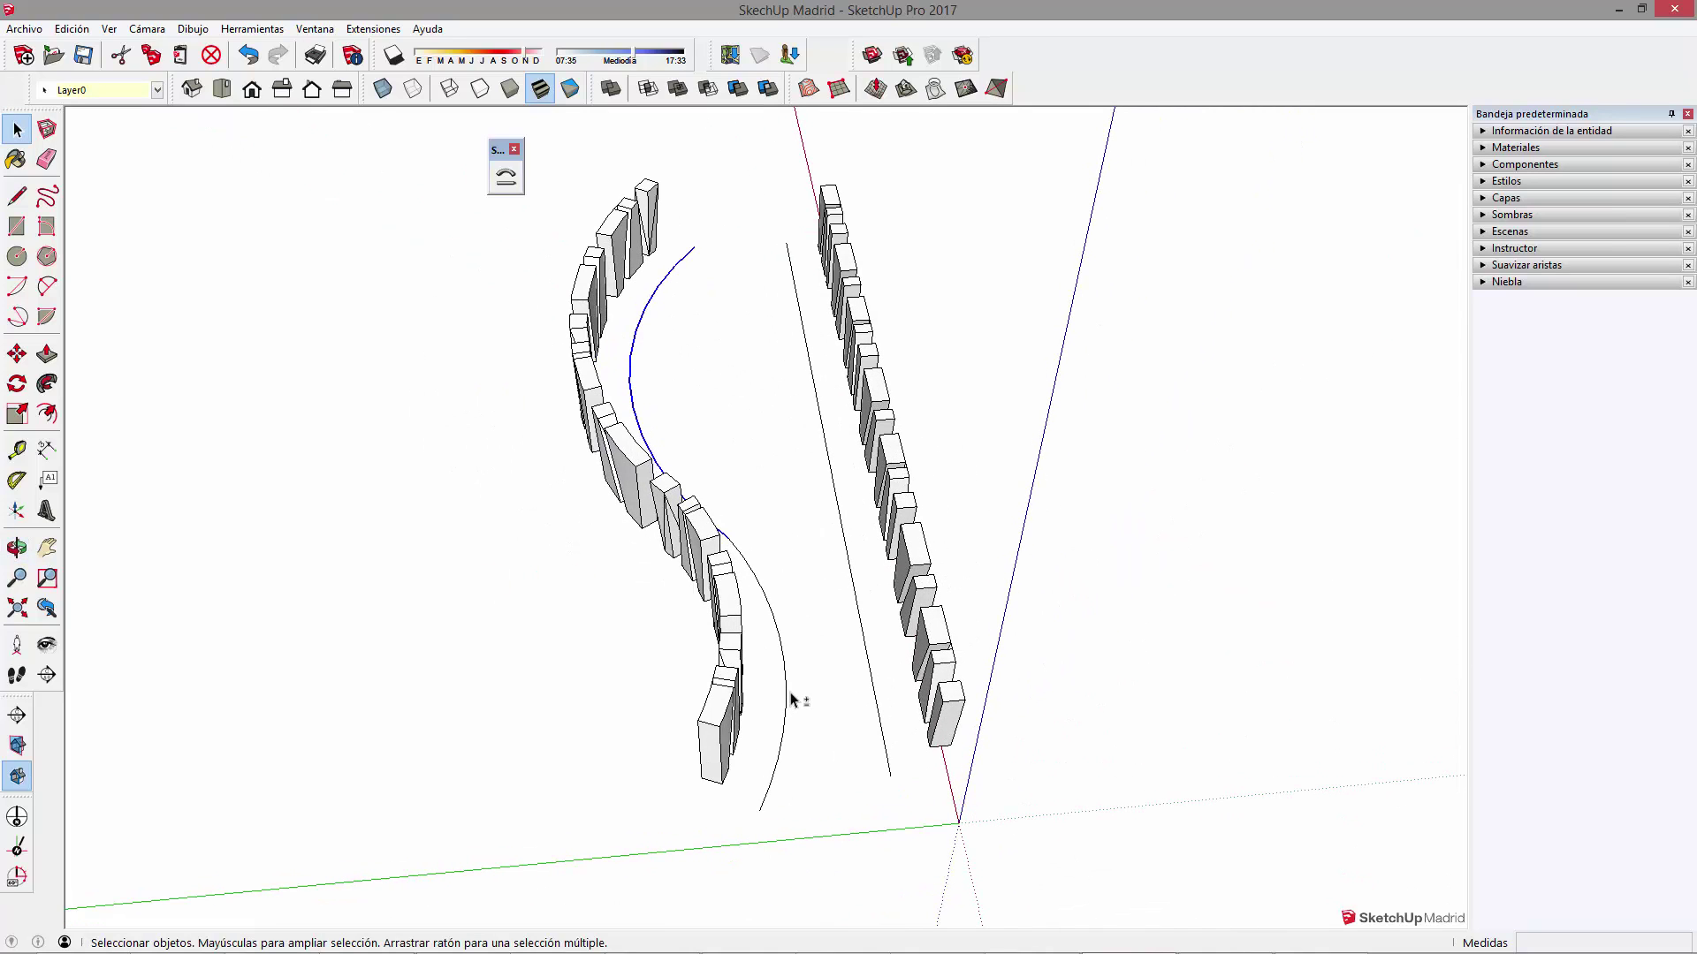
left_click(785, 710, "shift")
mouse_move(789, 736)
middle_mouse_down()
mouse_move(739, 613)
mouse_move(1022, 448)
mouse_move(1016, 517)
mouse_move(836, 692)
mouse_move(943, 608)
middle_mouse_up()
left_click(1014, 508)
left_click(944, 608)
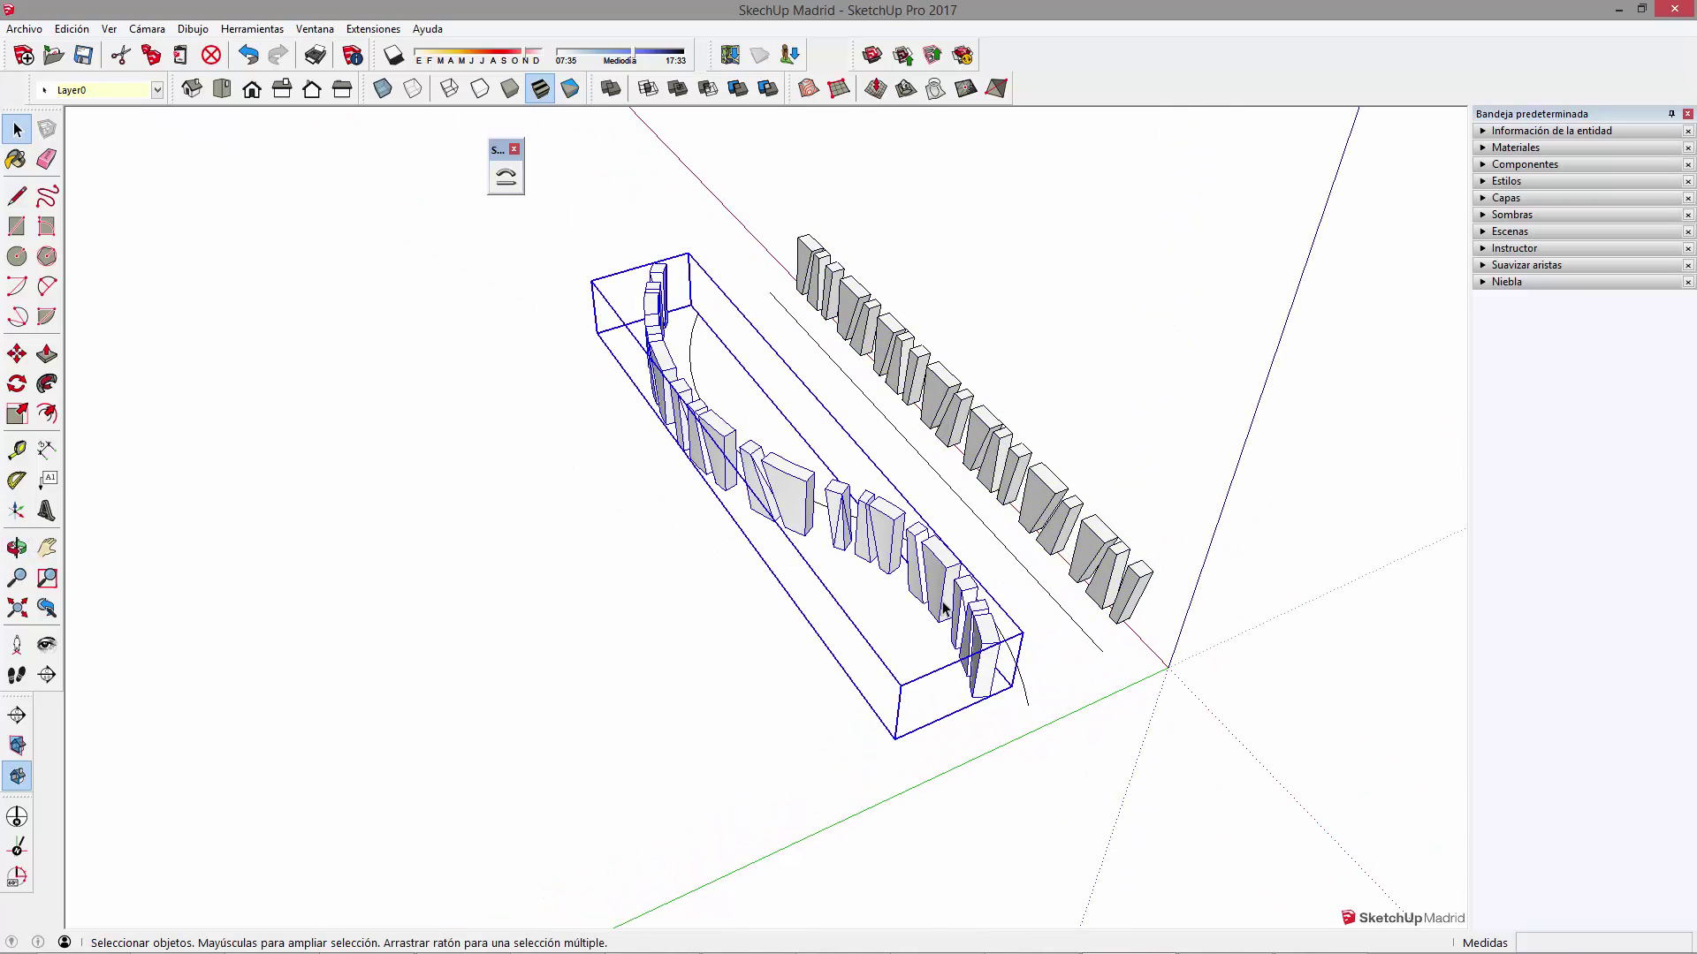
key("Delete")
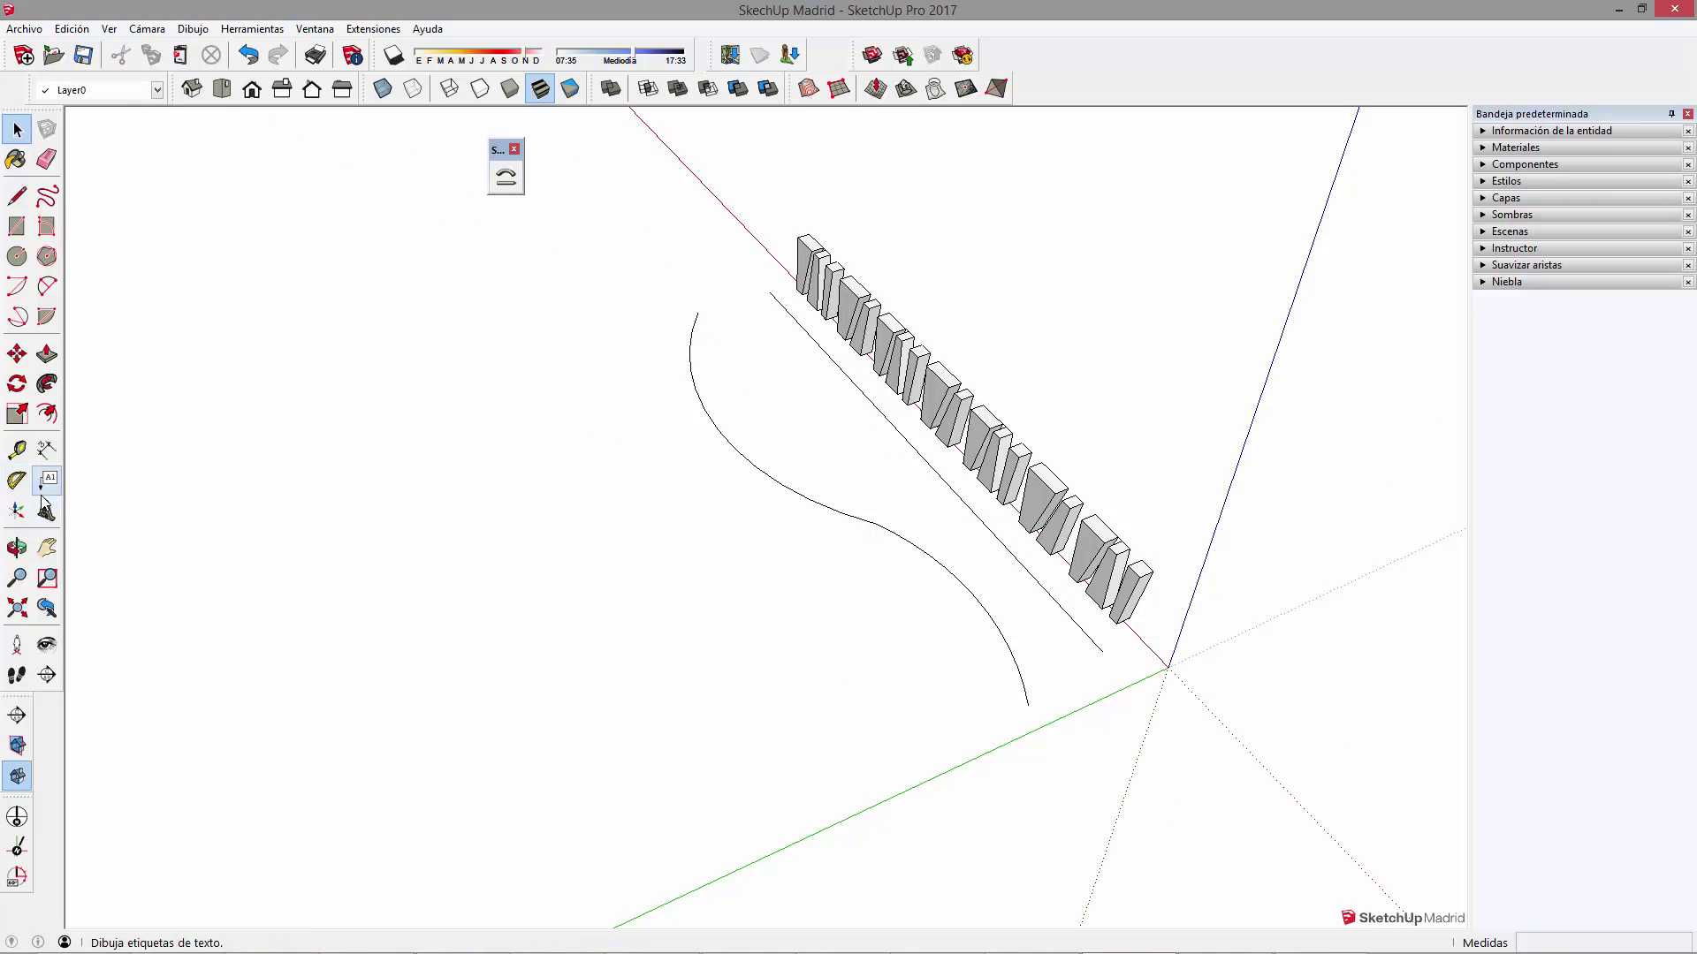
Place extruded 3D text reading DEFORMADO in the model
left_click(47, 510)
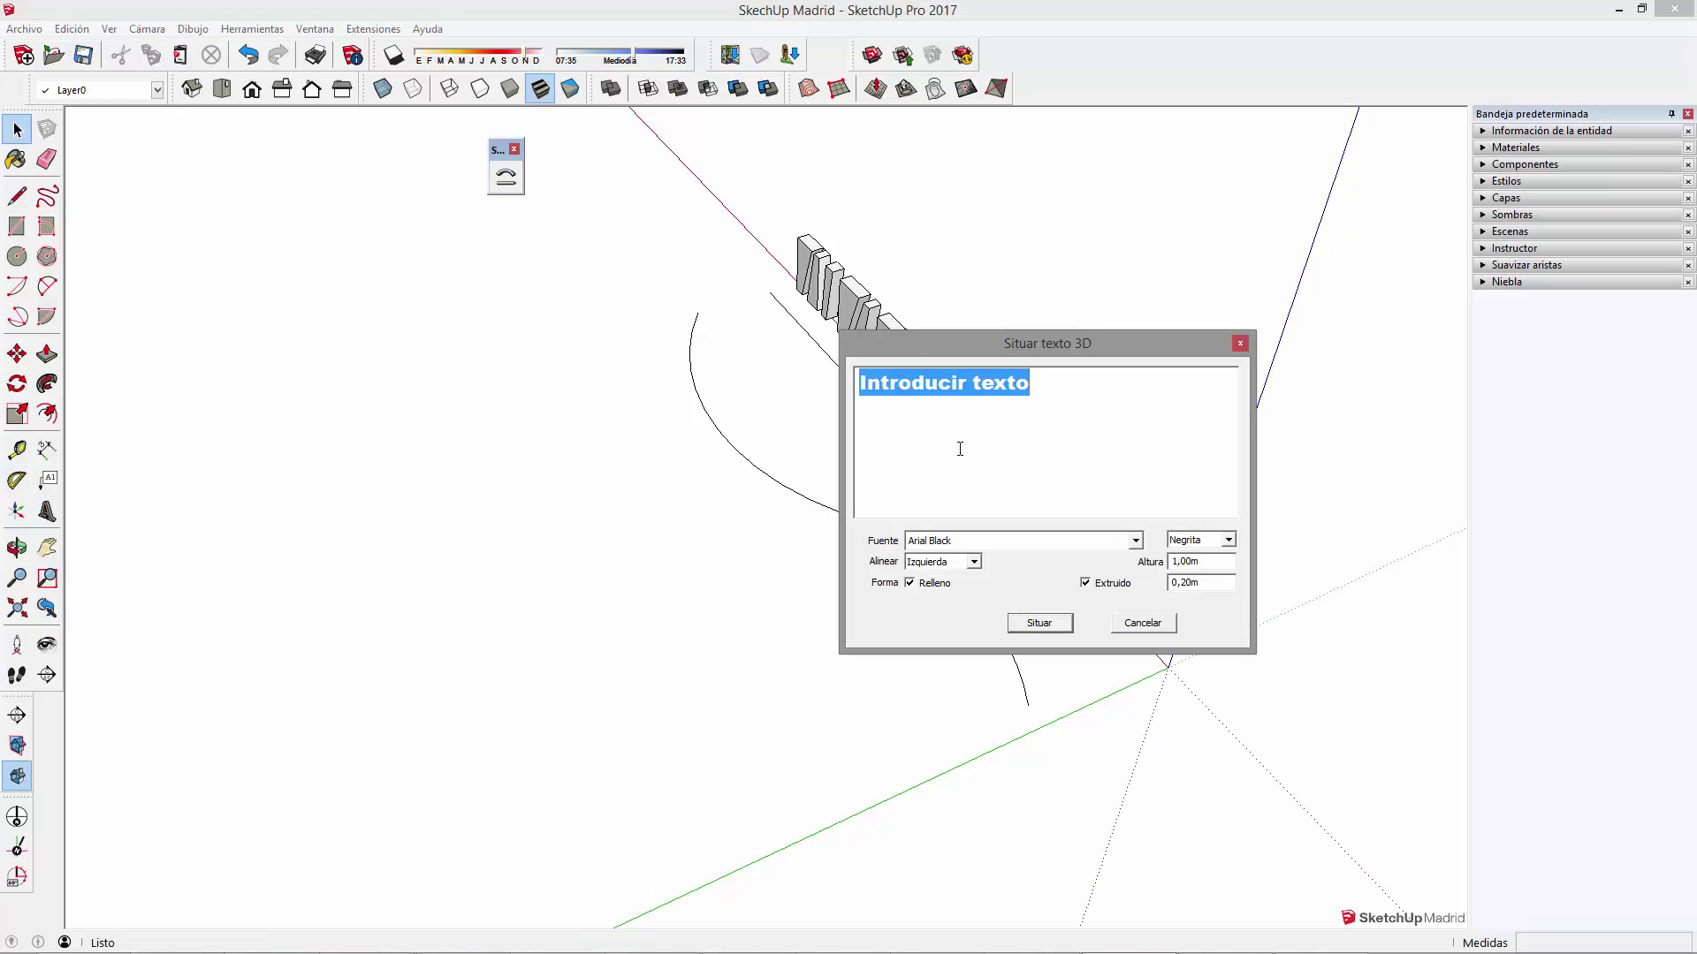
type("DEF")
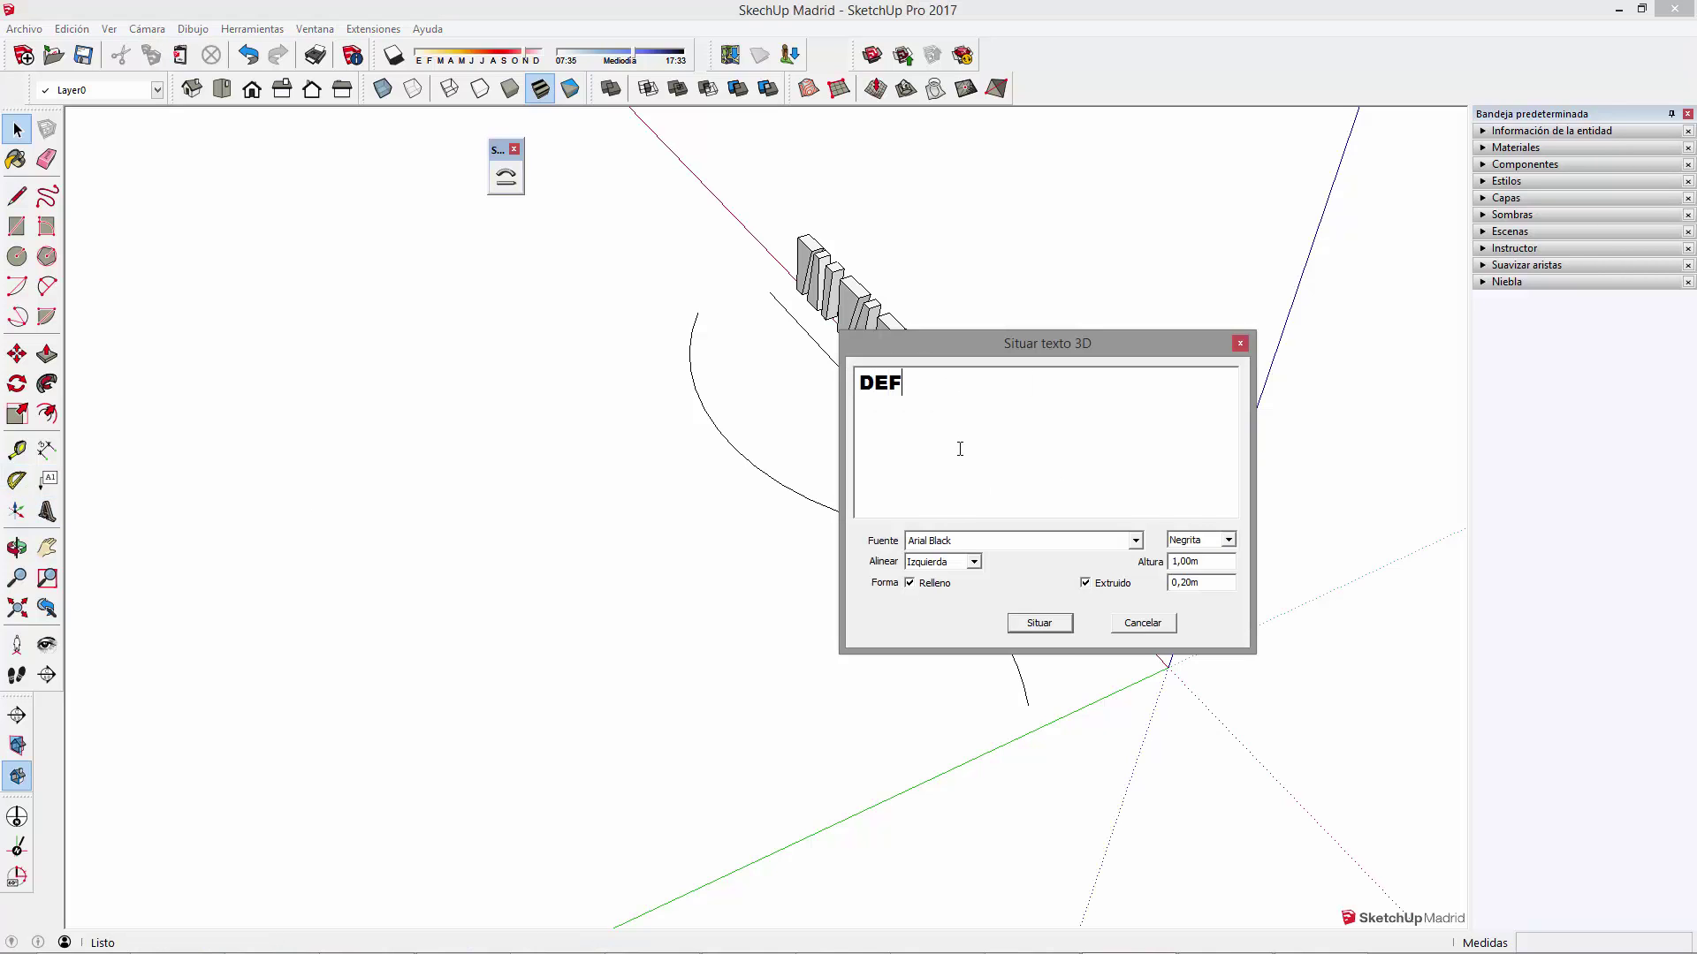
type("ORMADO")
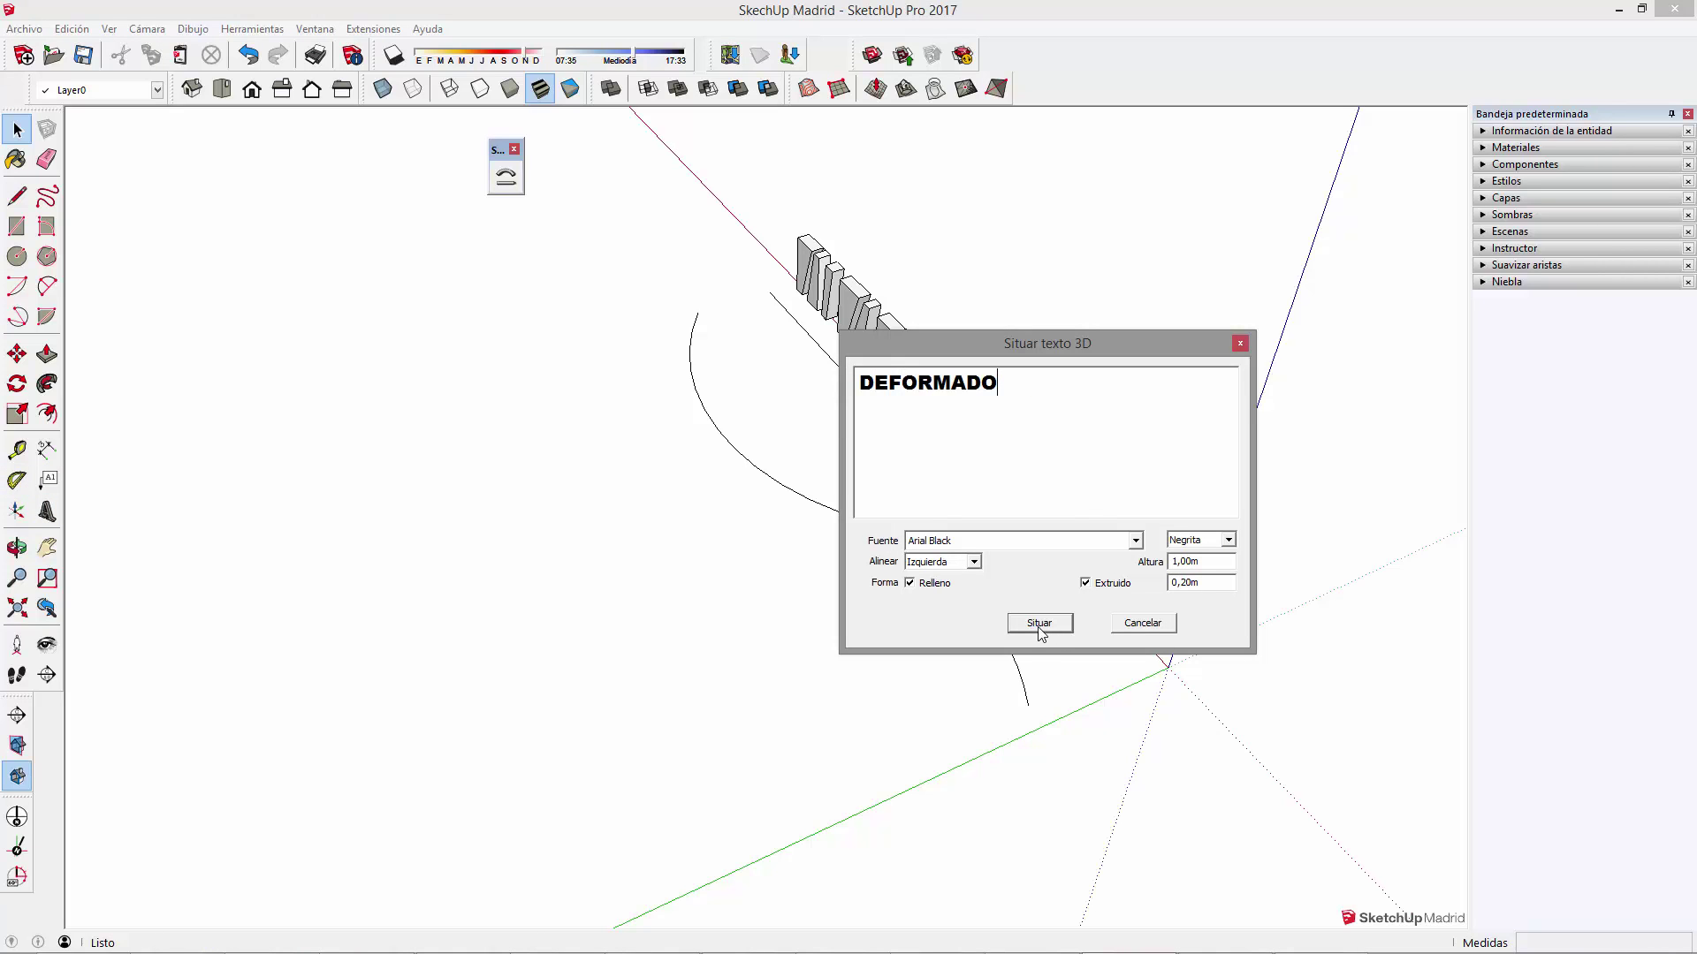
left_click(1040, 623)
Scale the DEFORMADO text up about 12.88 times and set a rotation pivot at its corner
key("s")
mouse_move(600, 466)
left_mouse_down()
mouse_move(803, 587)
mouse_move(920, 701)
mouse_move(533, 451)
mouse_move(454, 367)
mouse_move(451, 335)
left_mouse_up()
key("m")
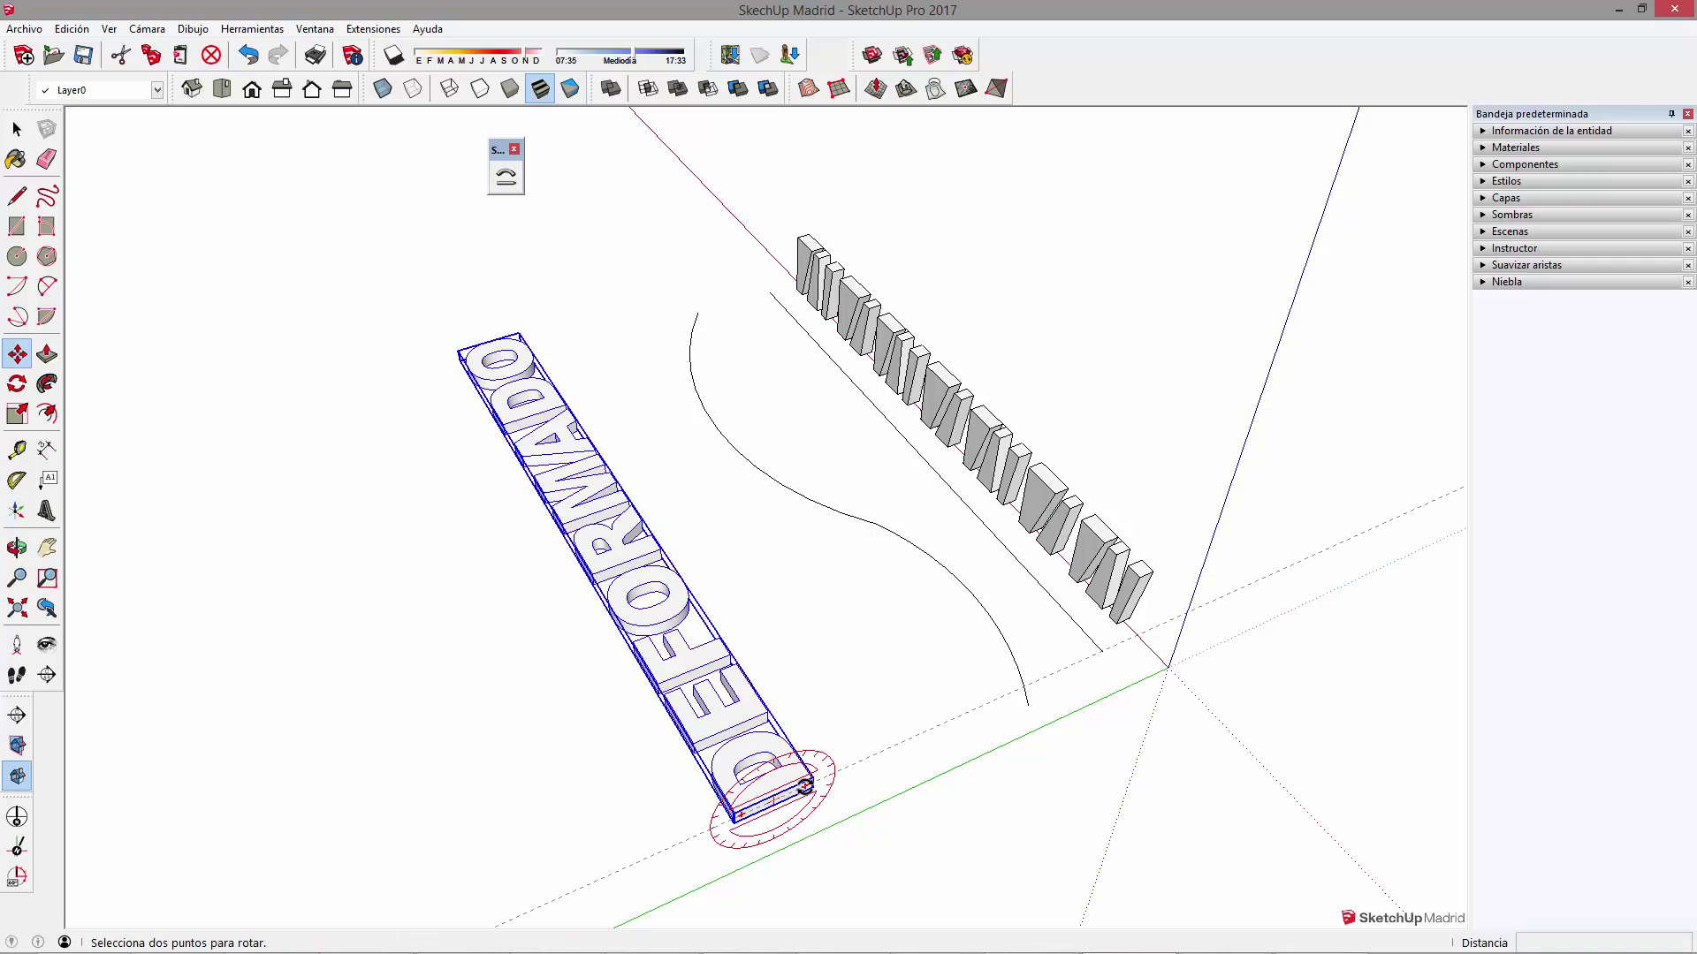
left_click(804, 786)
Stand the DEFORMADO text upright at -90° and turn it to read correctly
left_click(770, 831)
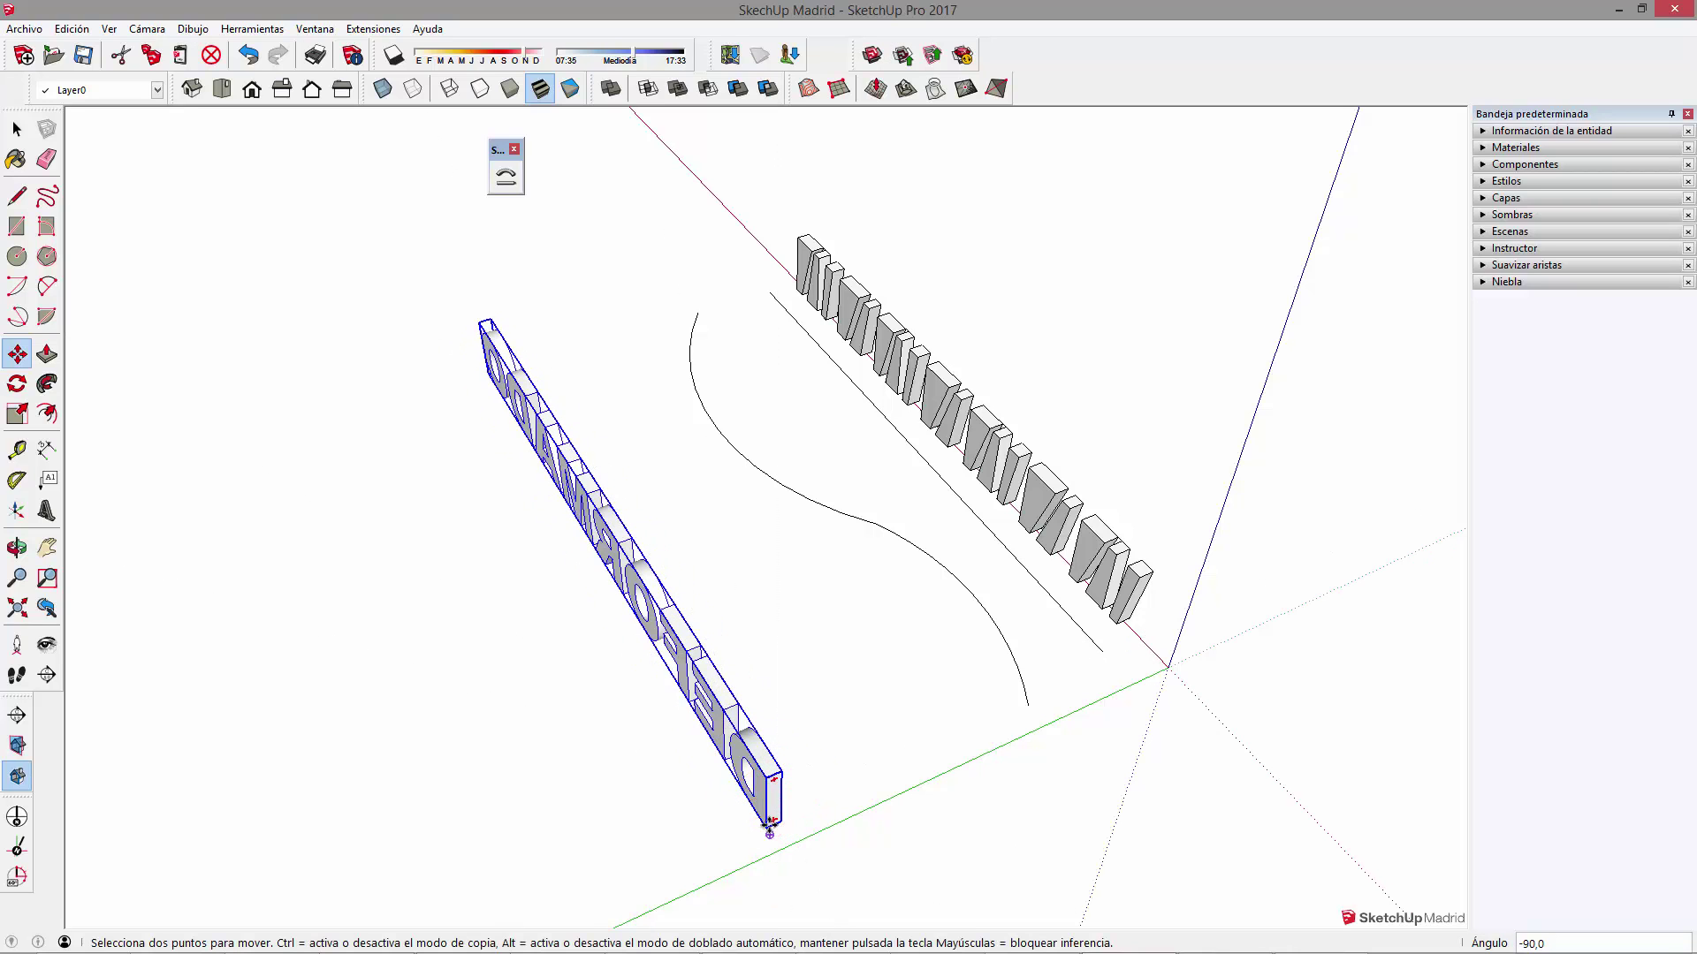
left_click(1061, 674)
left_click(1029, 565)
left_click(779, 299)
Move the upright DEFORMADO text toward the boxes beside the S-curve
key("m")
middle_click_drag(1105, 737, 898, 686)
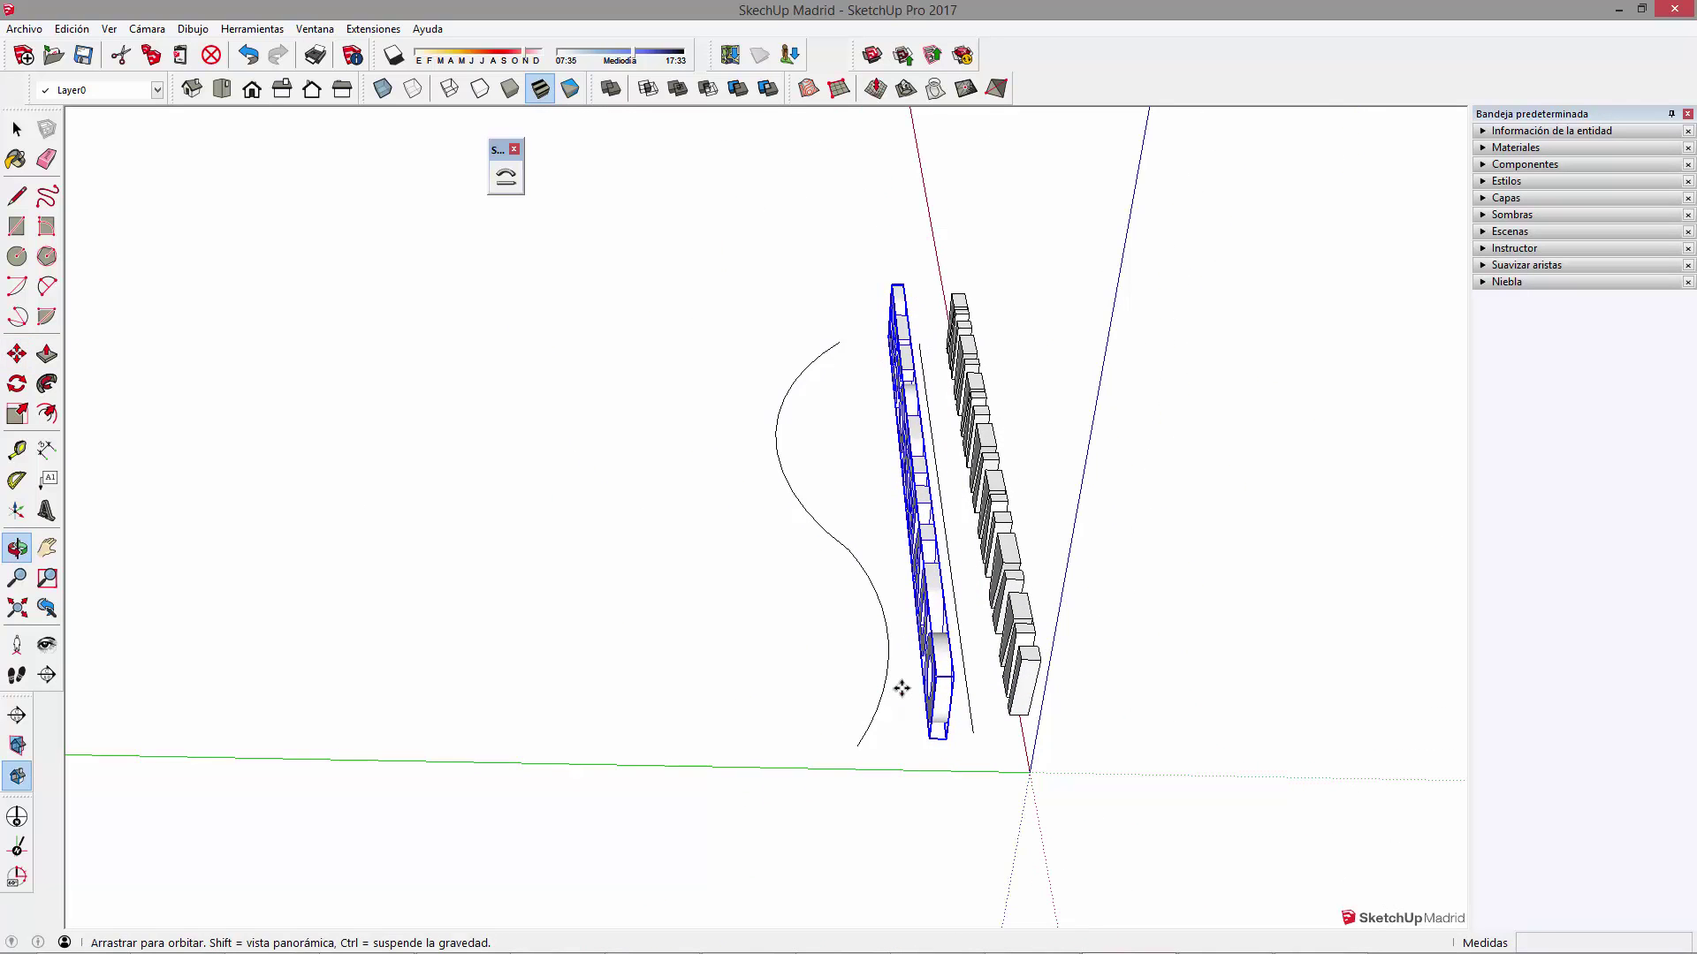
scroll(946, 741, "up", 1)
left_click(941, 735)
scroll(1017, 721, "up", 1)
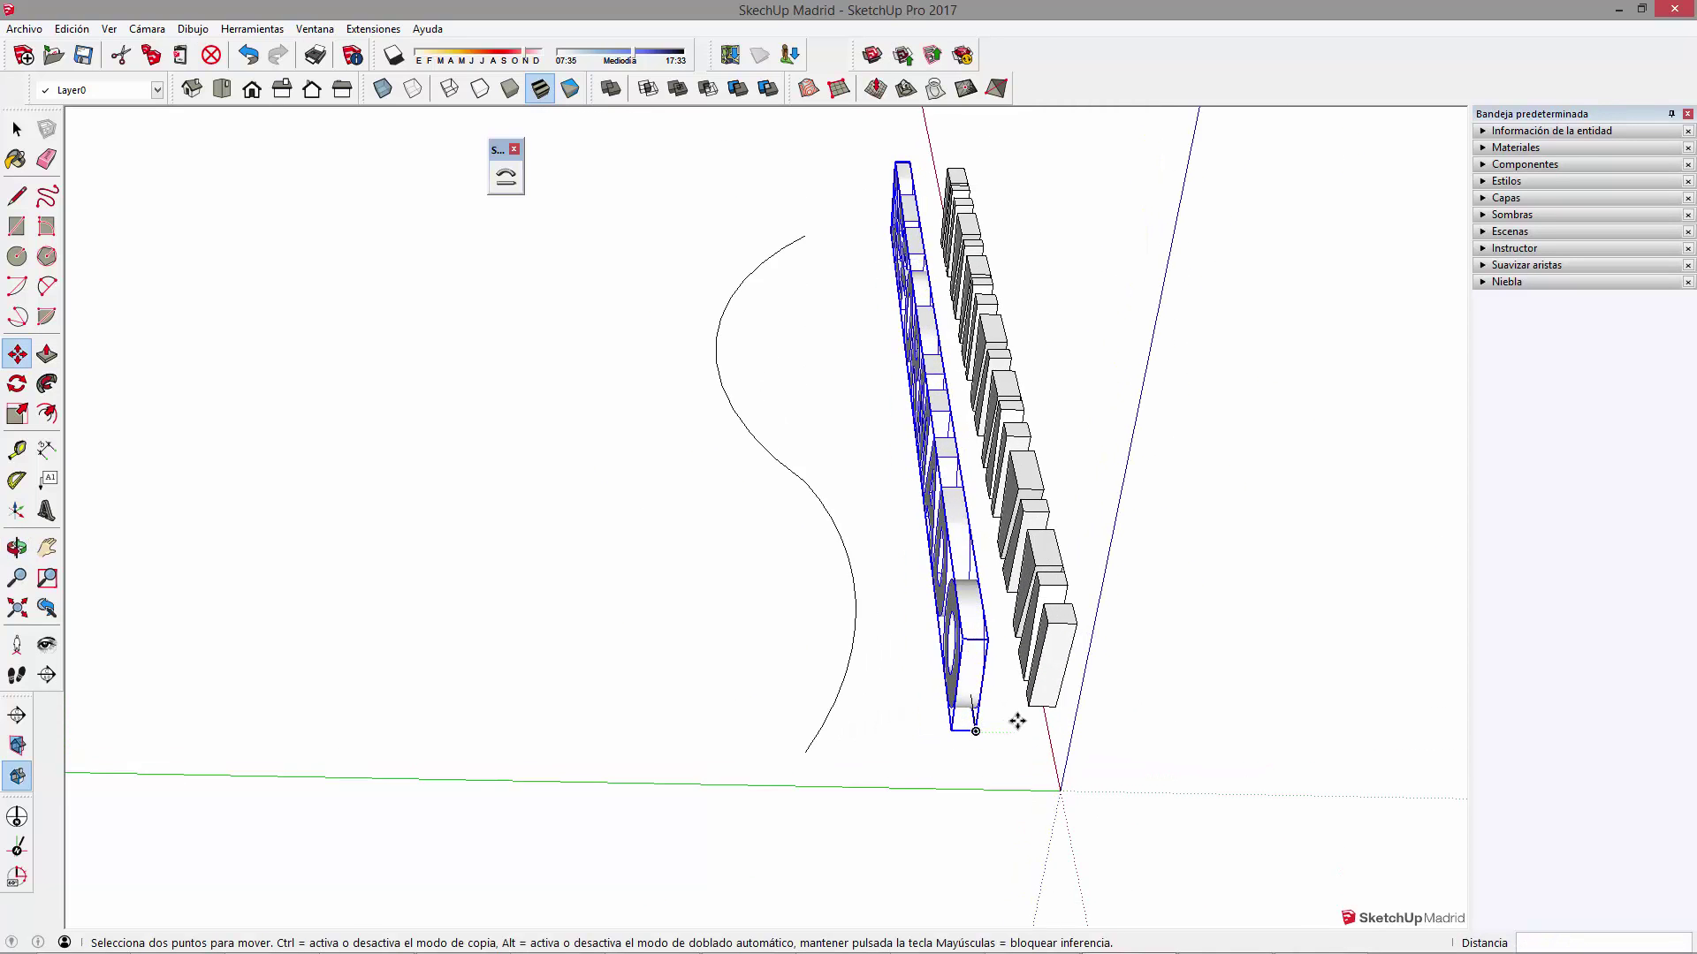
mouse_move(940, 769)
middle_mouse_down()
mouse_move(840, 746)
mouse_move(800, 619)
mouse_move(939, 560)
mouse_move(1022, 700)
mouse_move(999, 629)
mouse_move(1080, 609)
mouse_move(1060, 597)
middle_mouse_up()
scroll(855, 595, "up", 2)
scroll(863, 560, "up", 2)
scroll(1043, 615, "down", 1)
key("space")
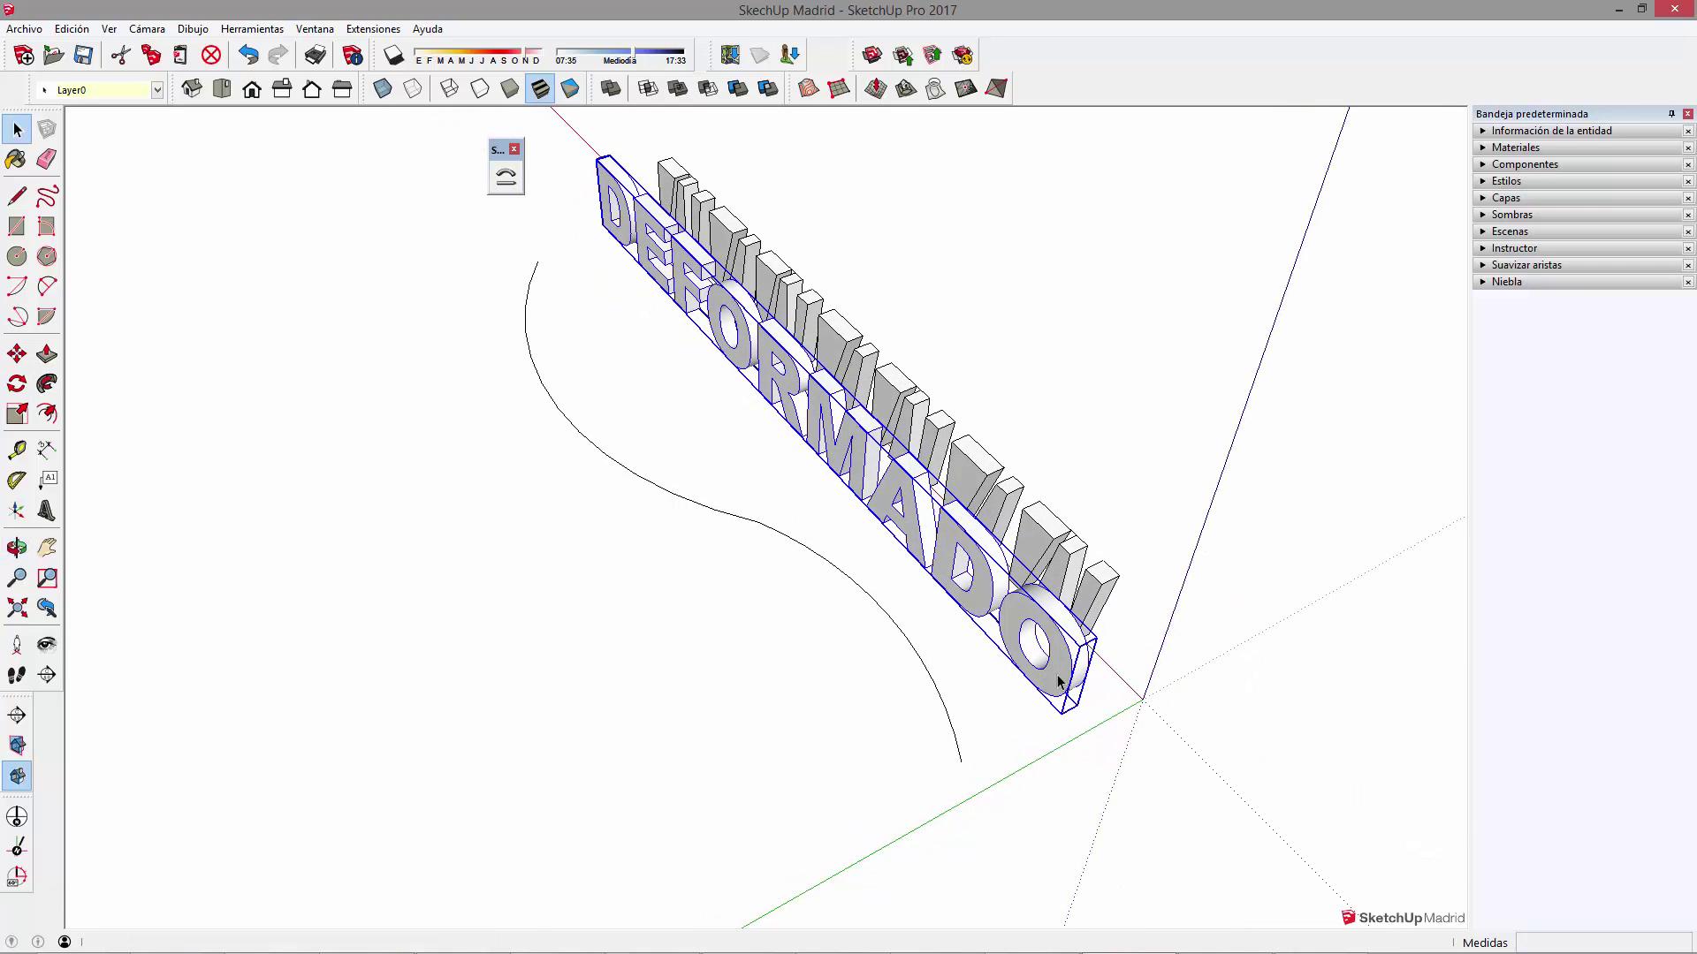
Reposition the whole DEFORMADO group along the red axis beside the S-curve
left_click(1054, 610)
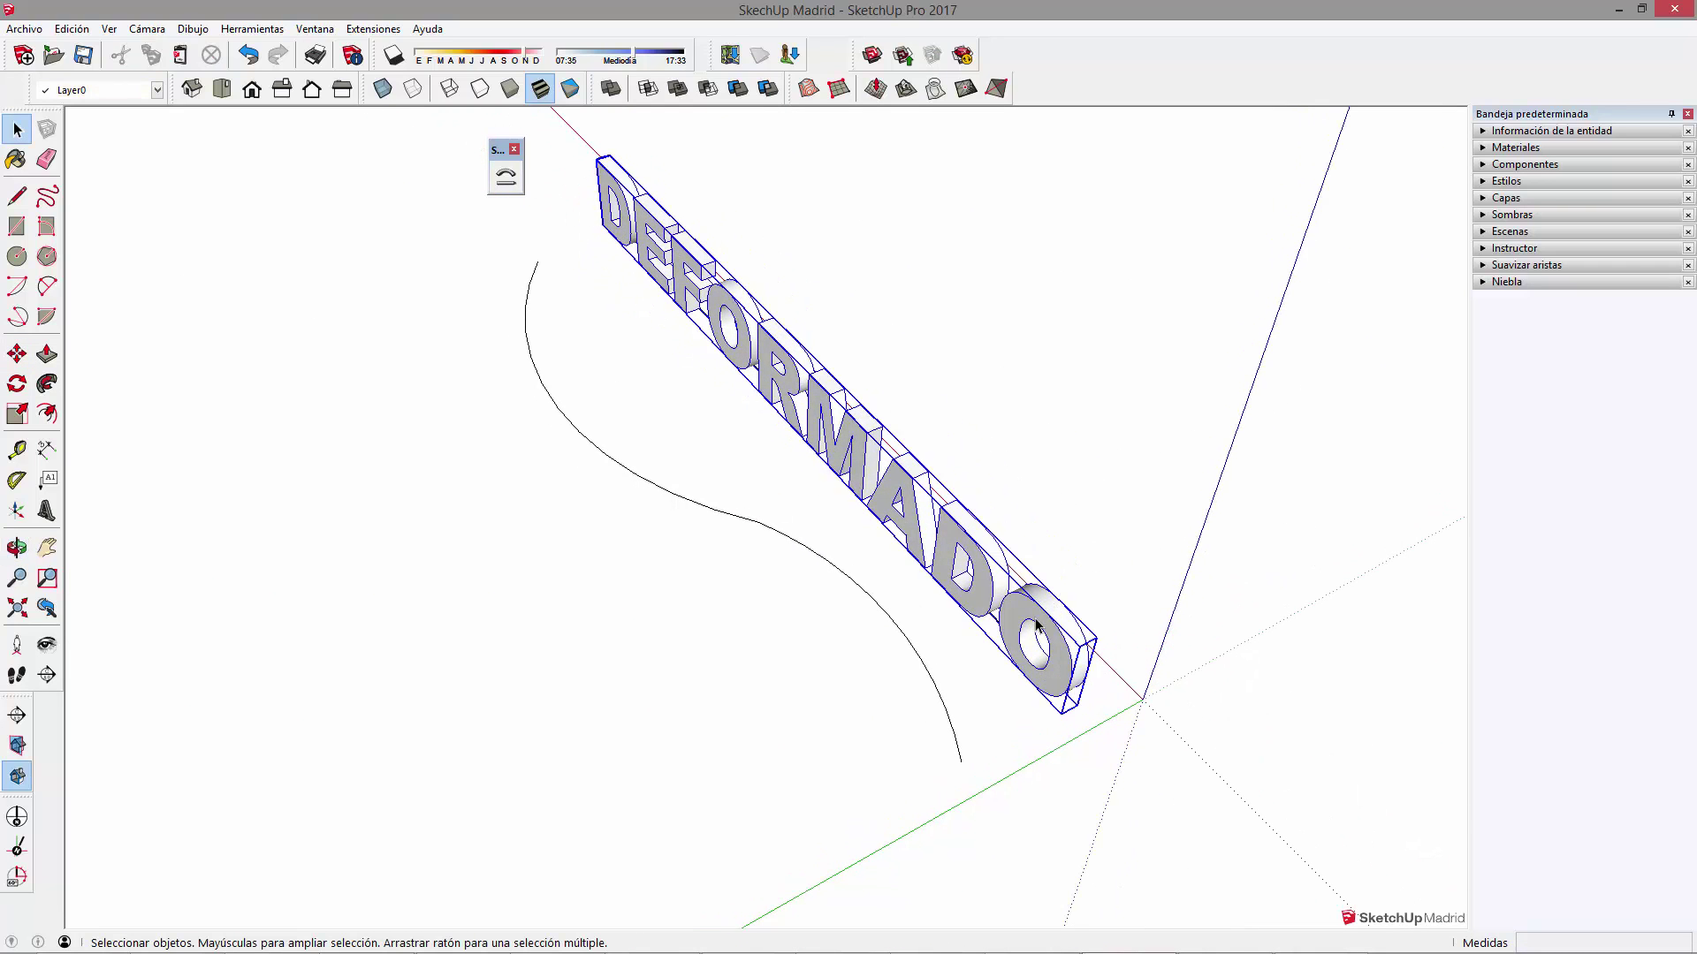
key("m")
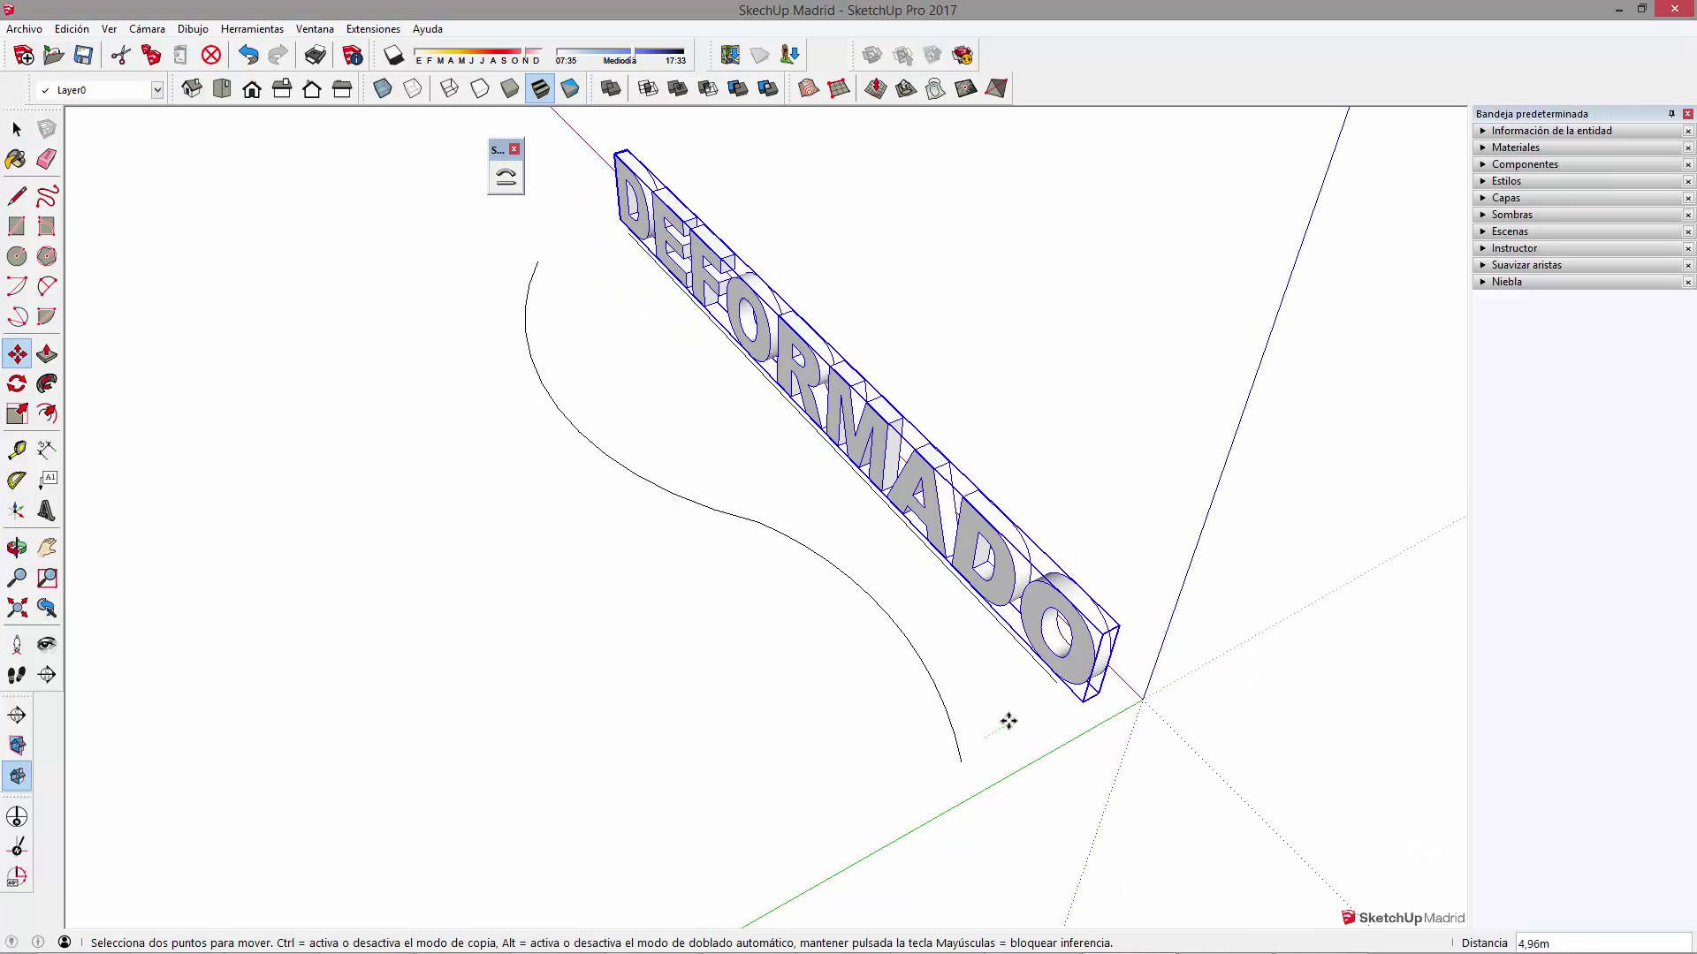
scroll(1045, 658, "up", 1)
scroll(1046, 658, "up", 1)
left_click(1044, 661)
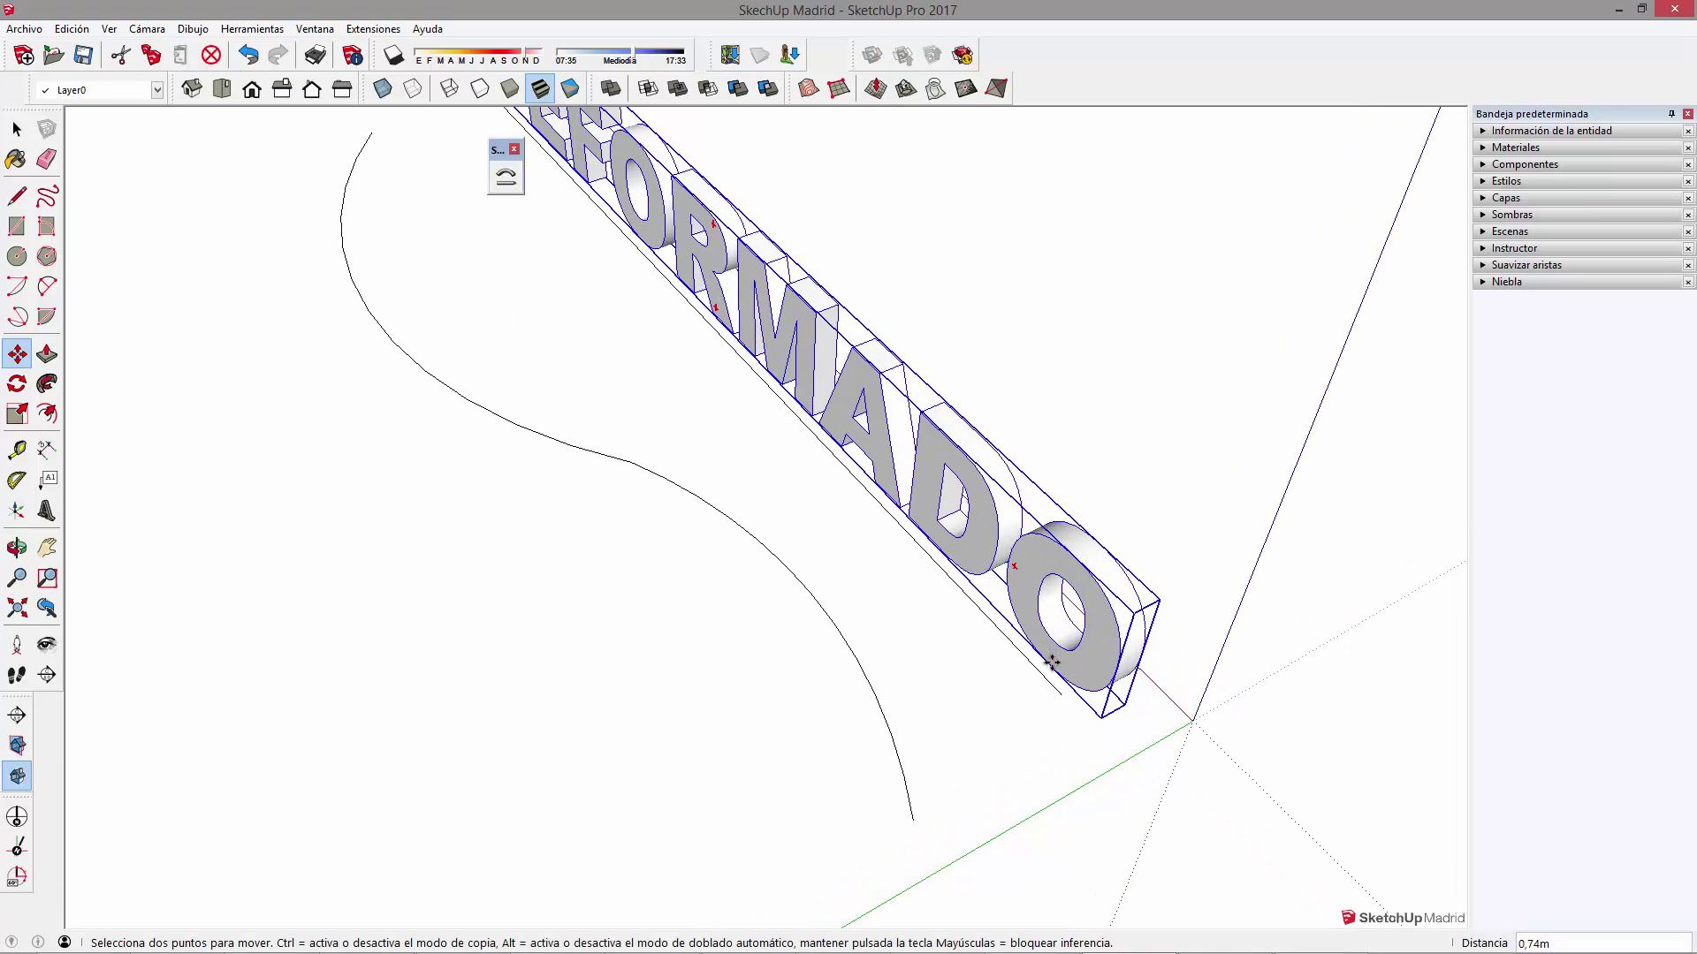
scroll(1041, 671, "up", 1)
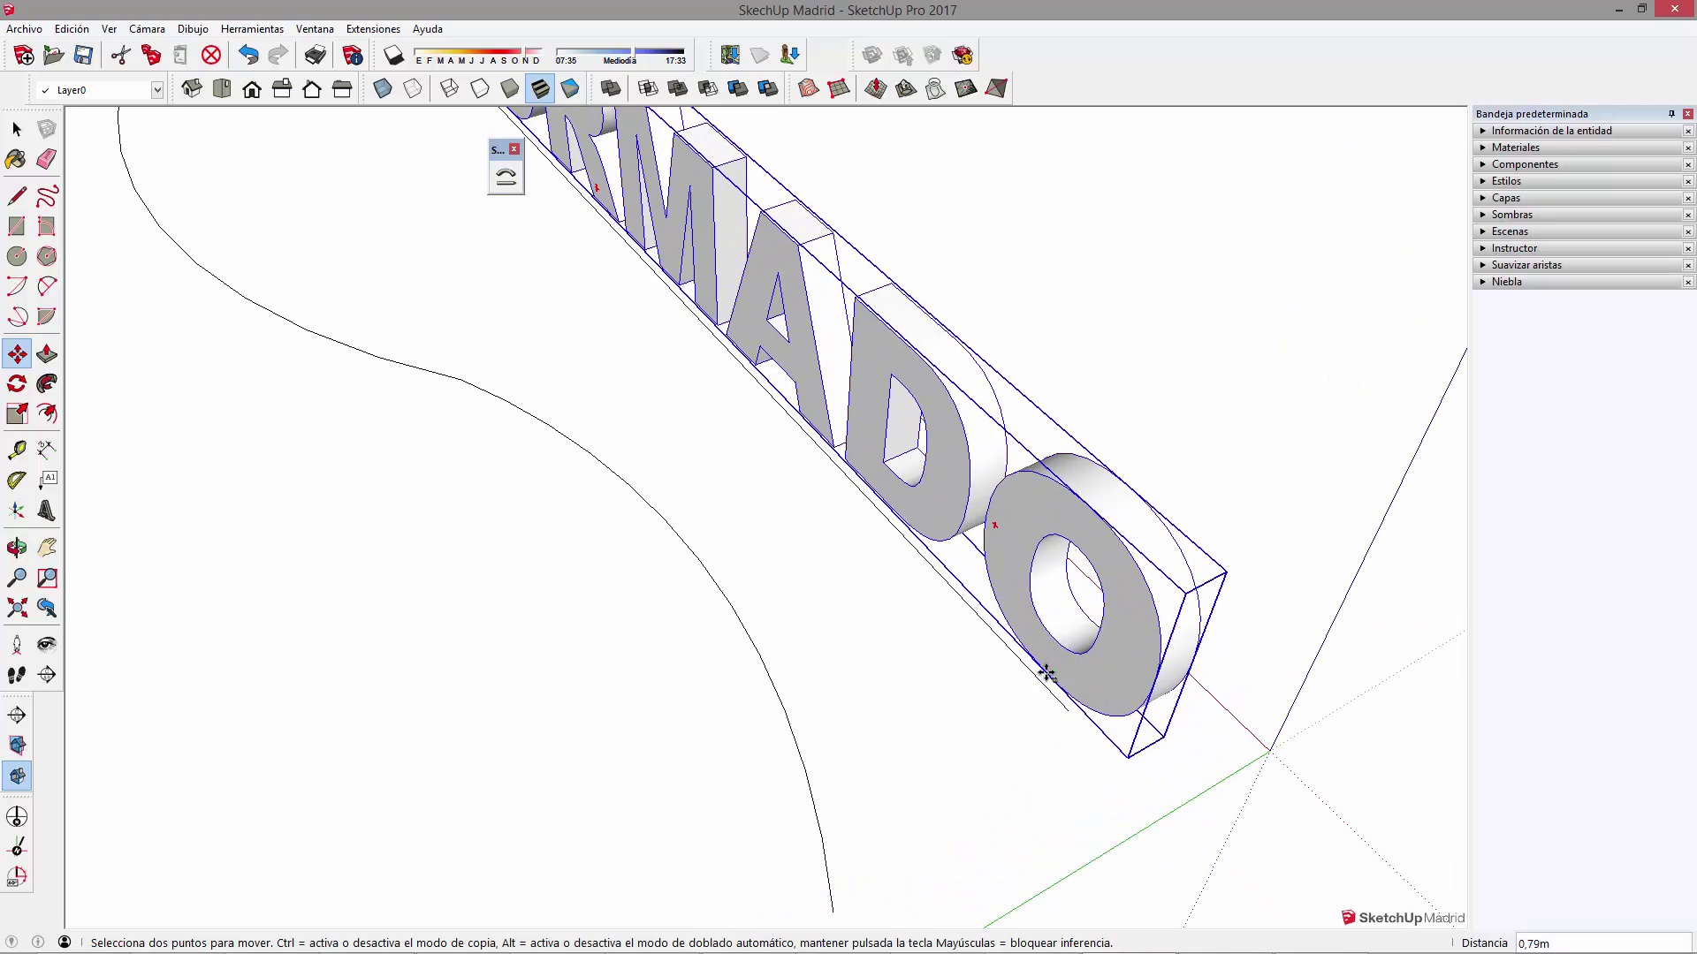
key("space")
scroll(1047, 690, "down", 2)
left_click(1043, 692)
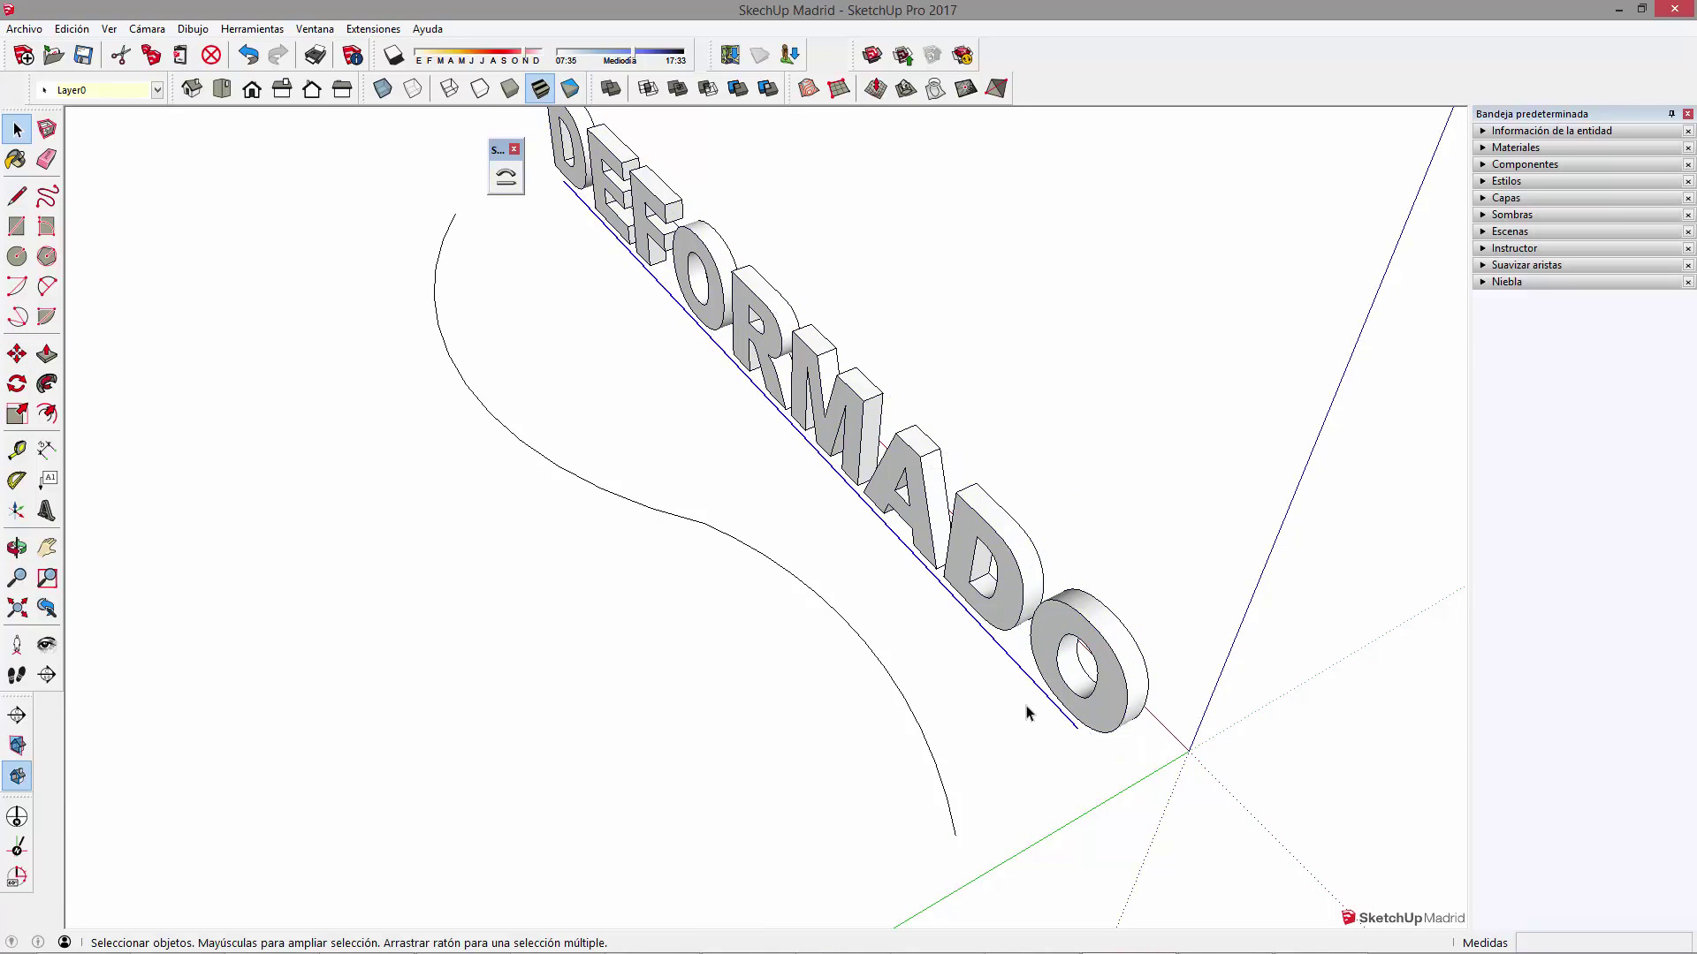
scroll(1026, 704, "down", 2)
middle_click_drag(922, 642, 1016, 583)
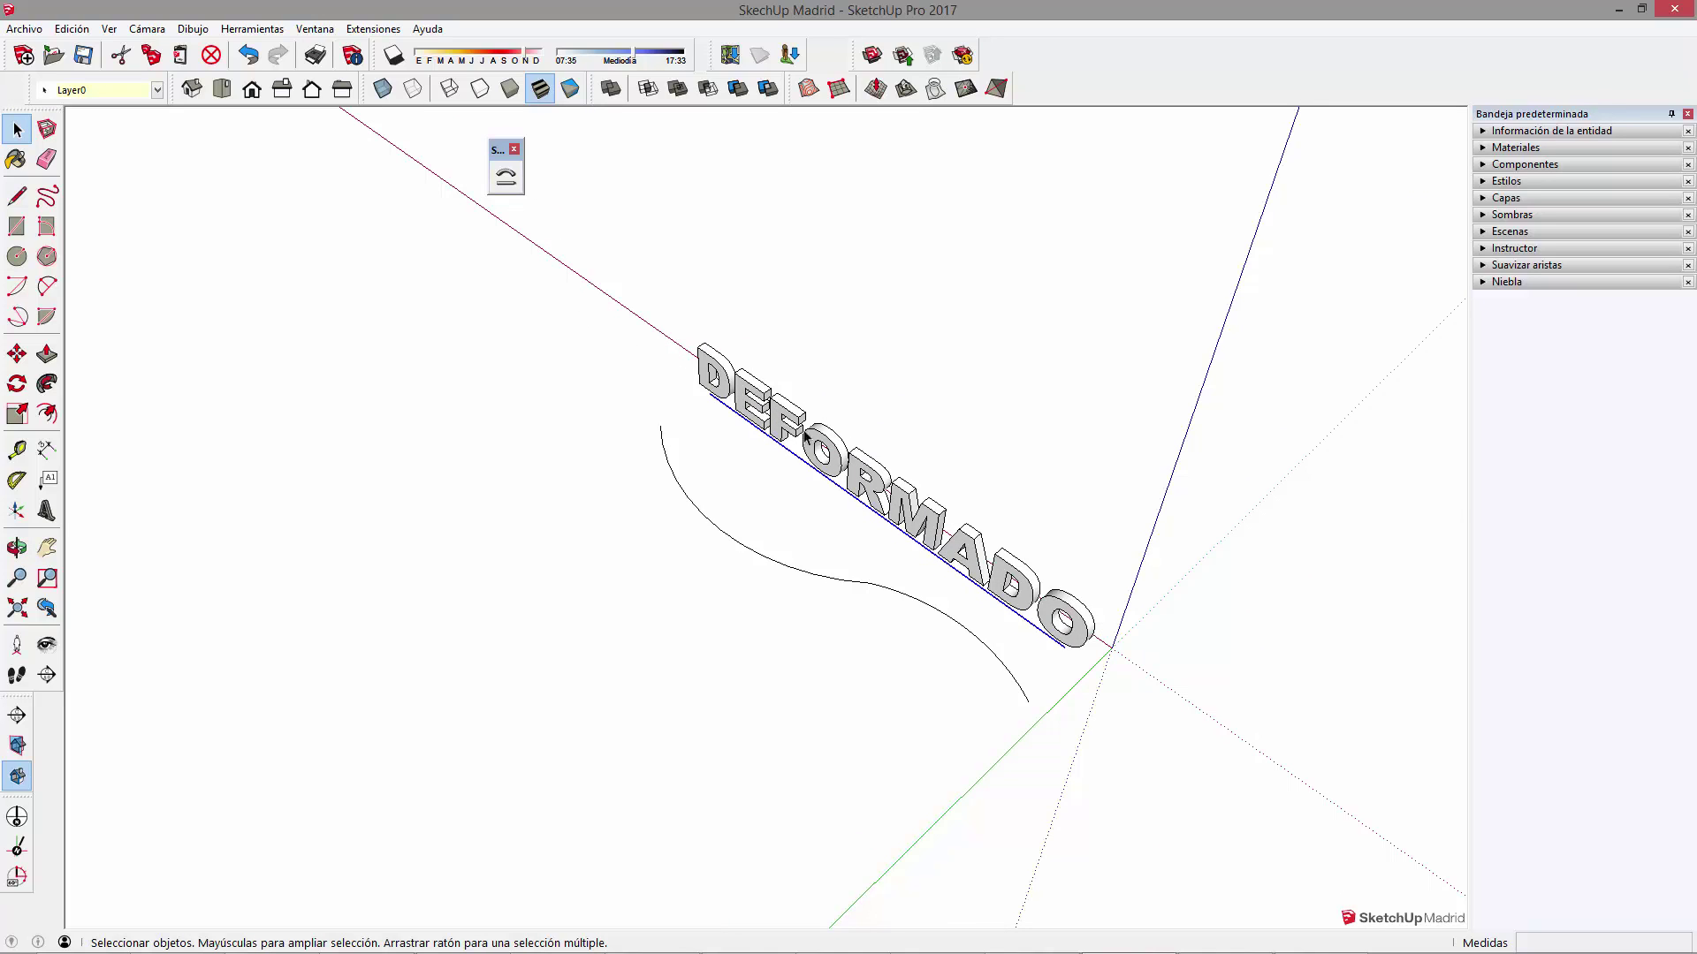
Scale the DEFORMADO text group down slightly to 0.96 and reselect it
left_click(765, 452)
left_click(734, 395)
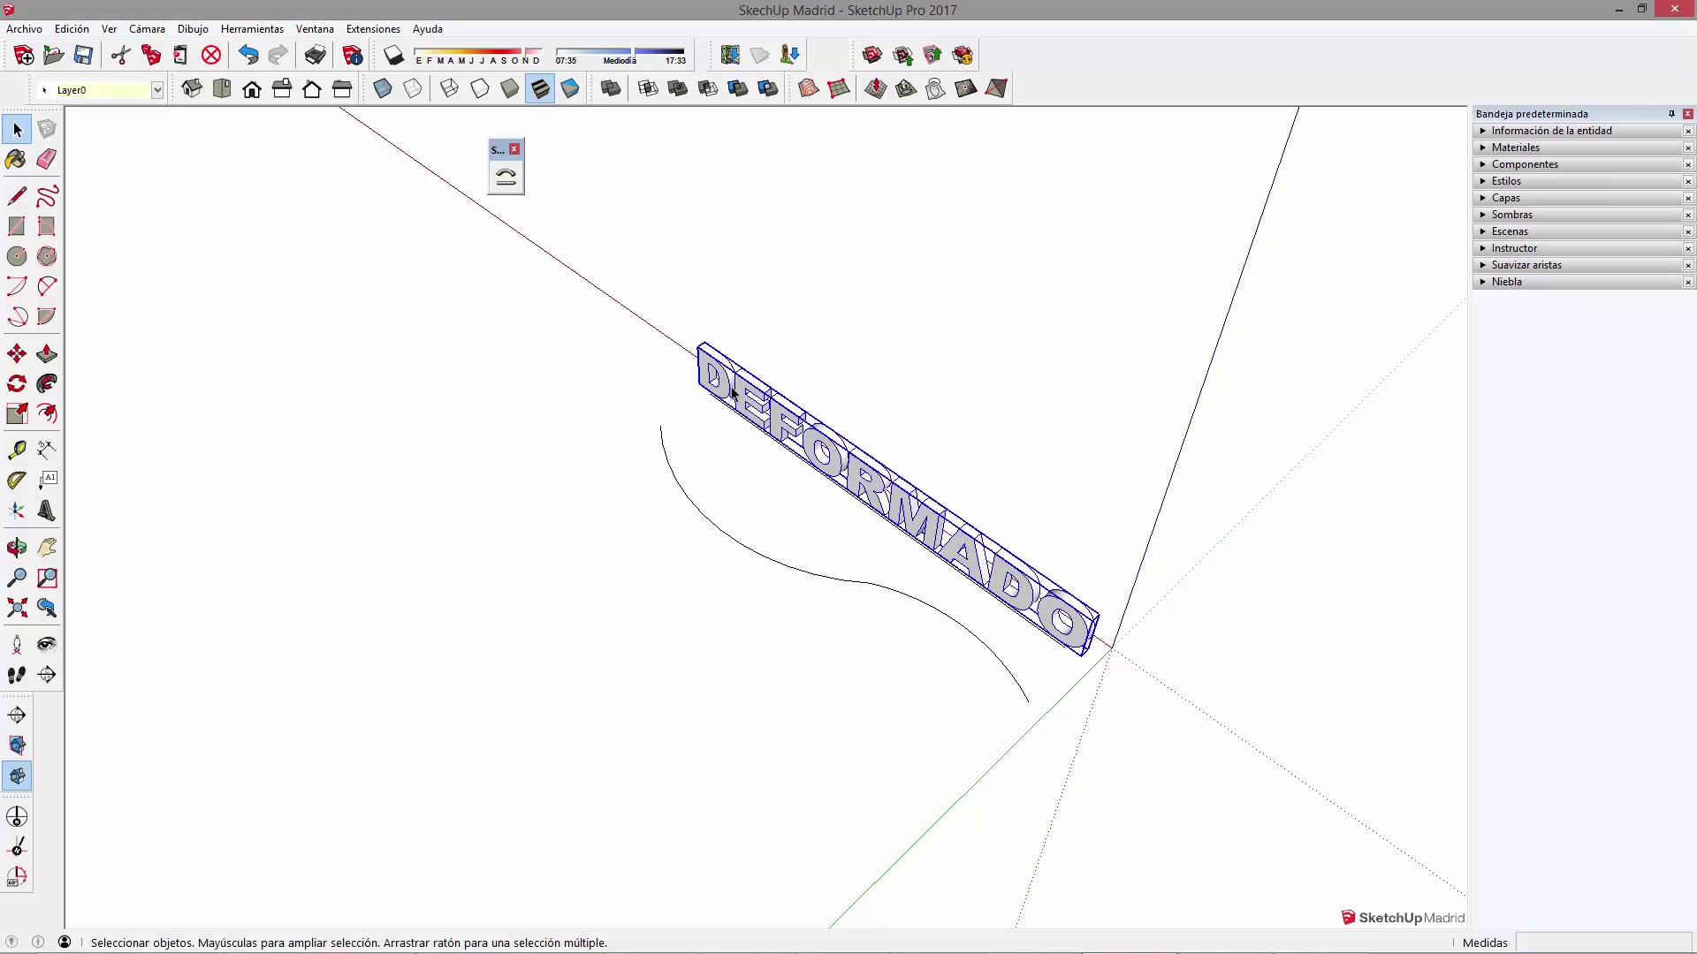
key("s")
left_click_drag(700, 346, 781, 519)
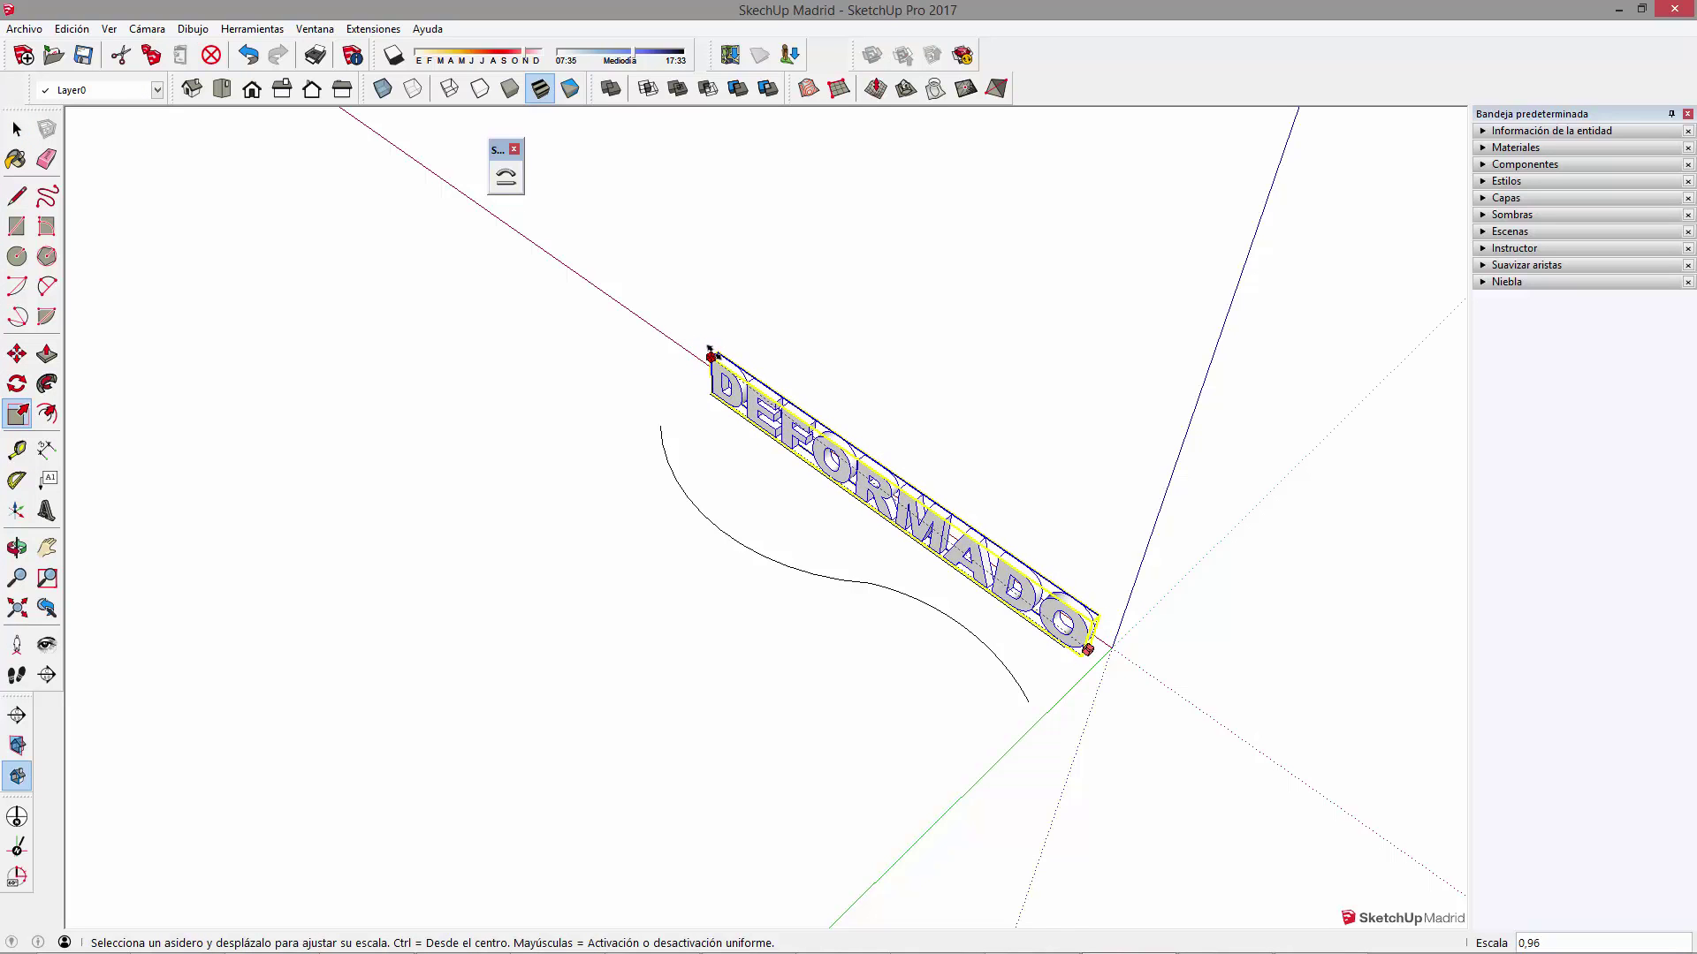
key("space")
left_click(864, 479)
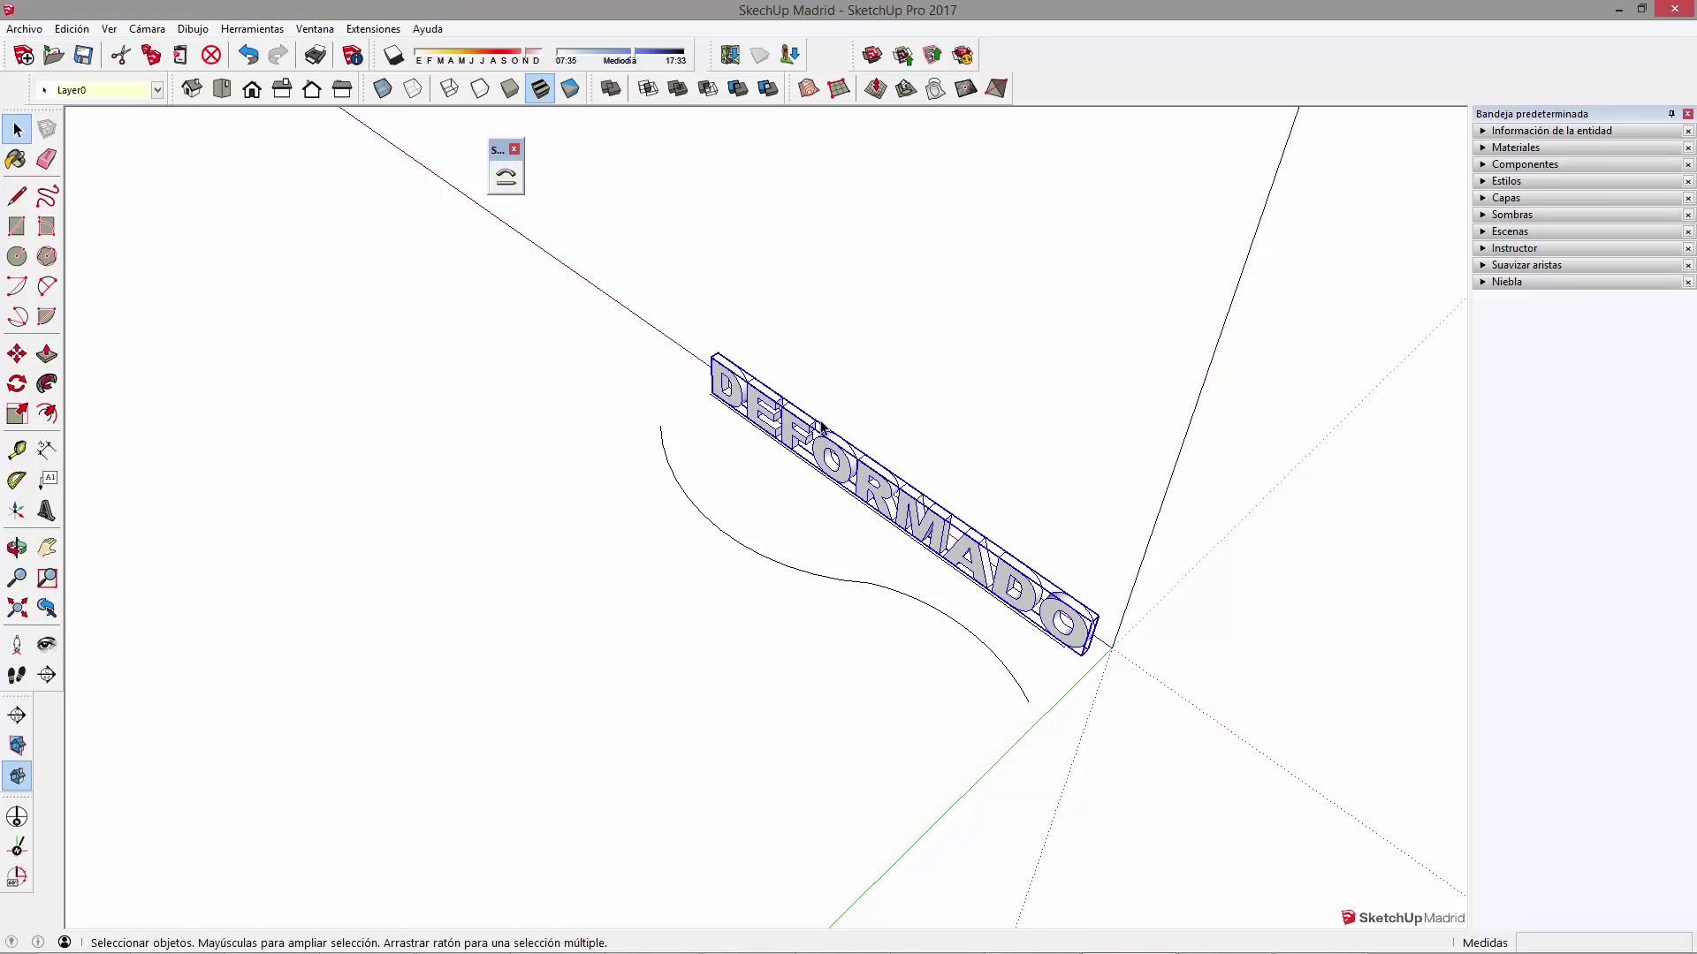
Bend the text with Shape Bender from the red-axis line onto the S-curve, checking the direction toggles
left_click(518, 183)
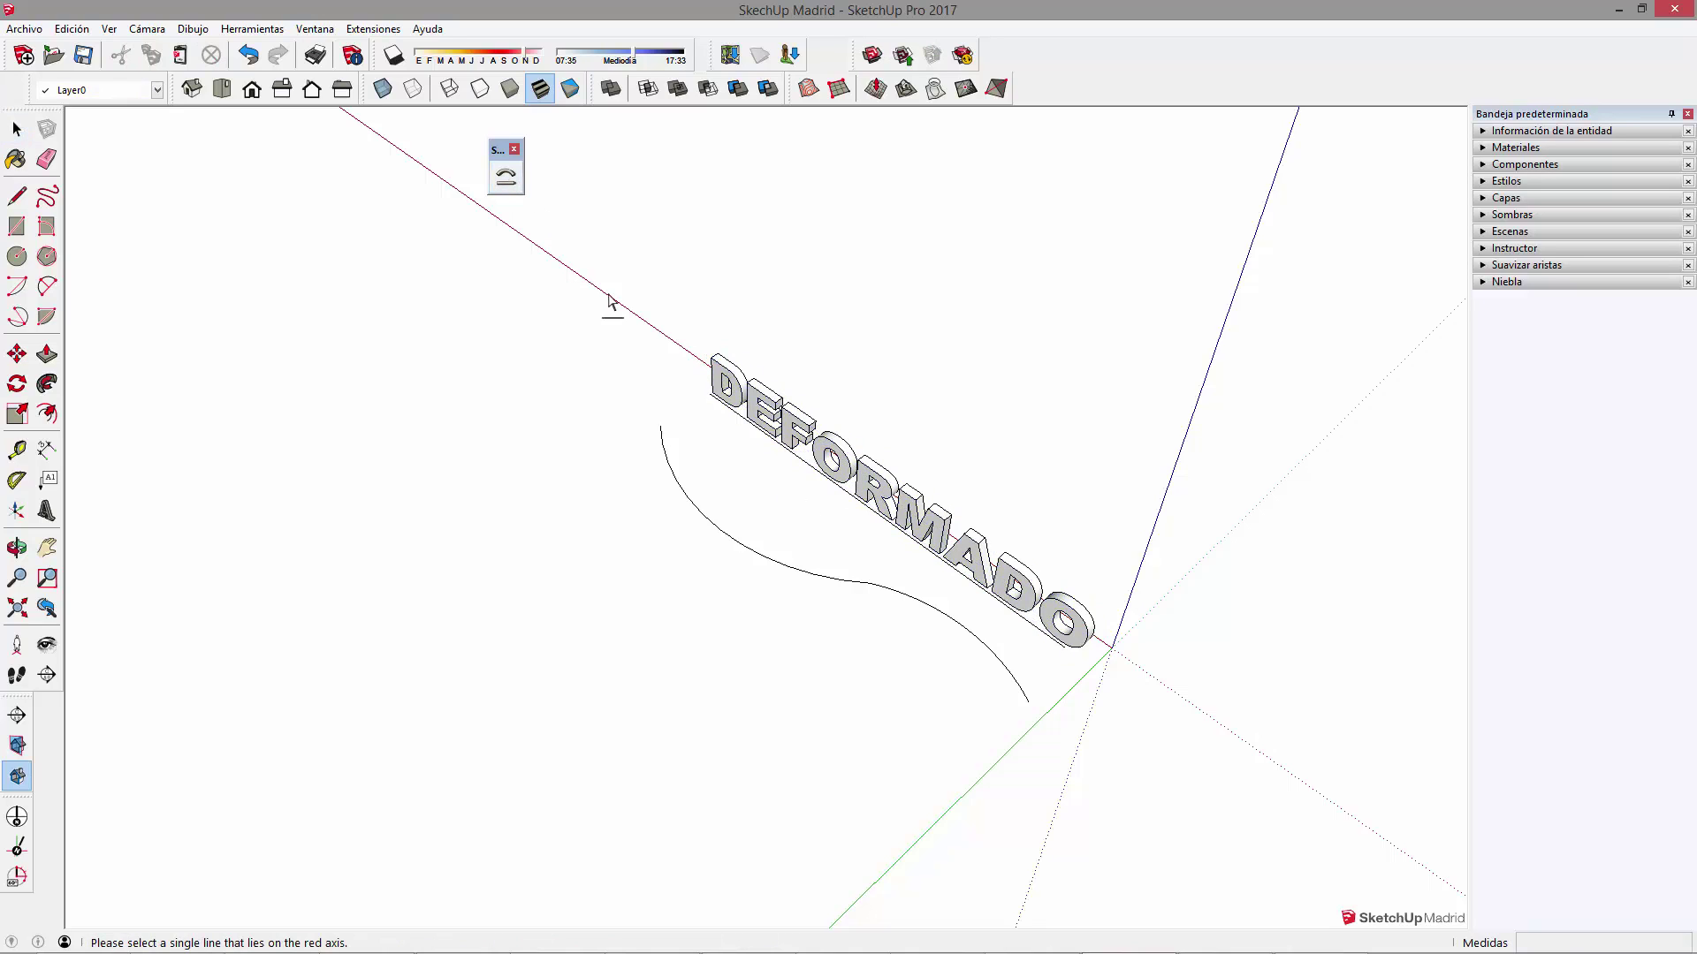
left_click(747, 431)
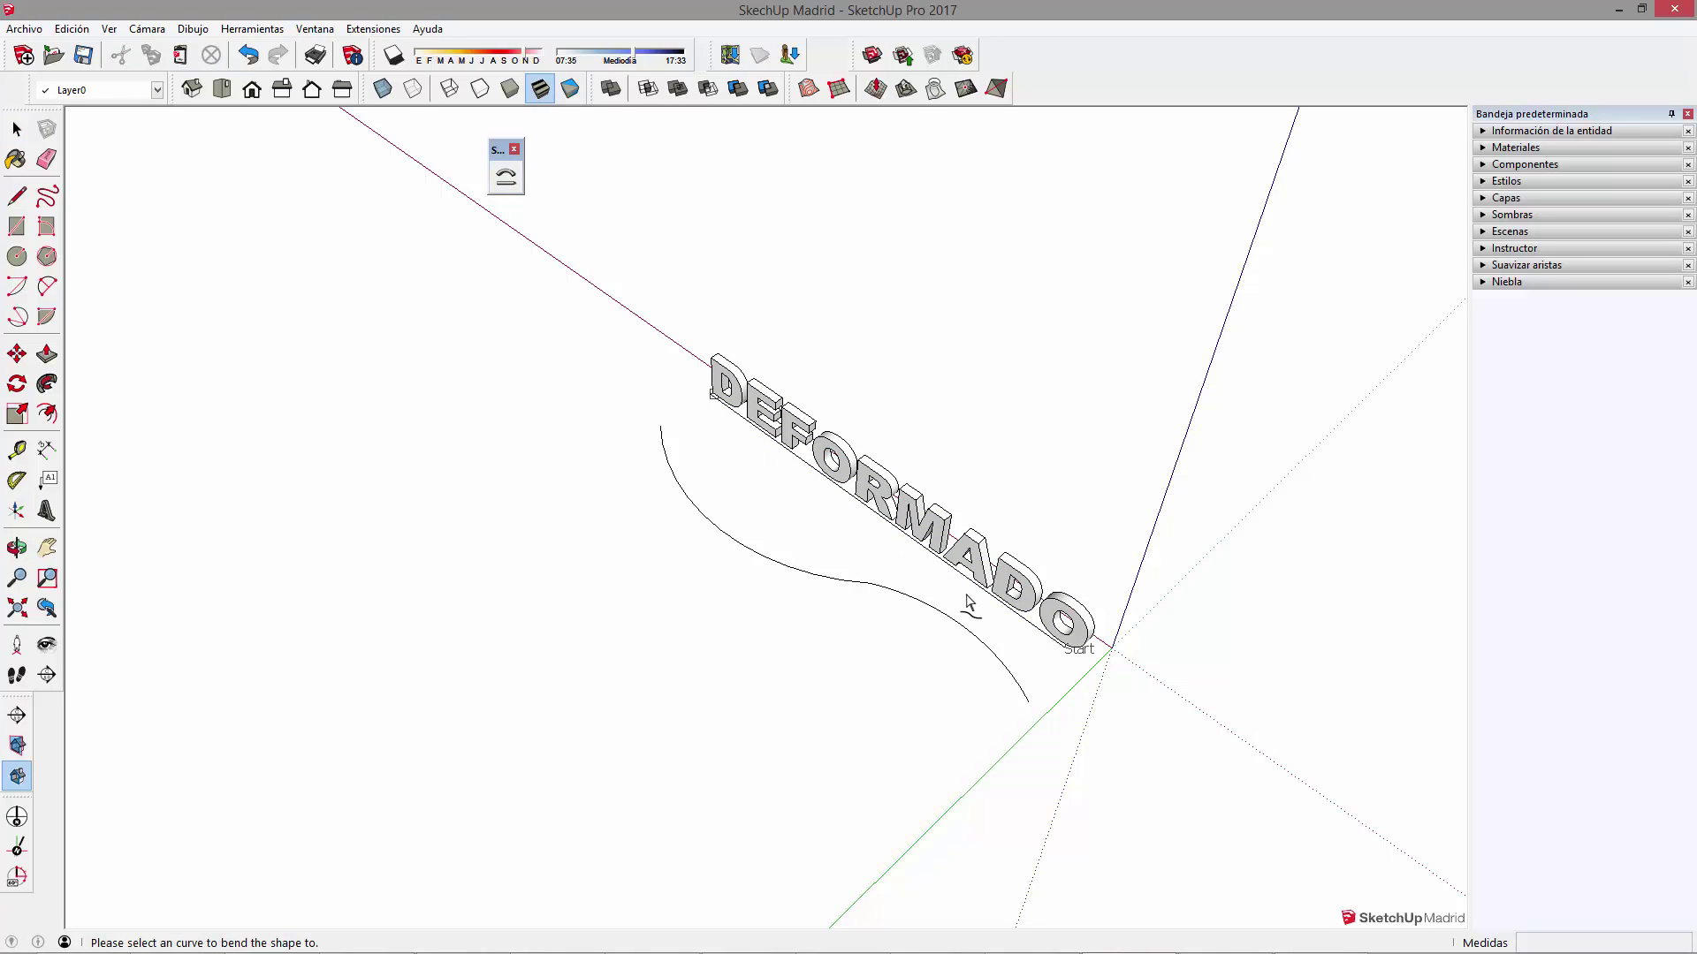
left_click(826, 583)
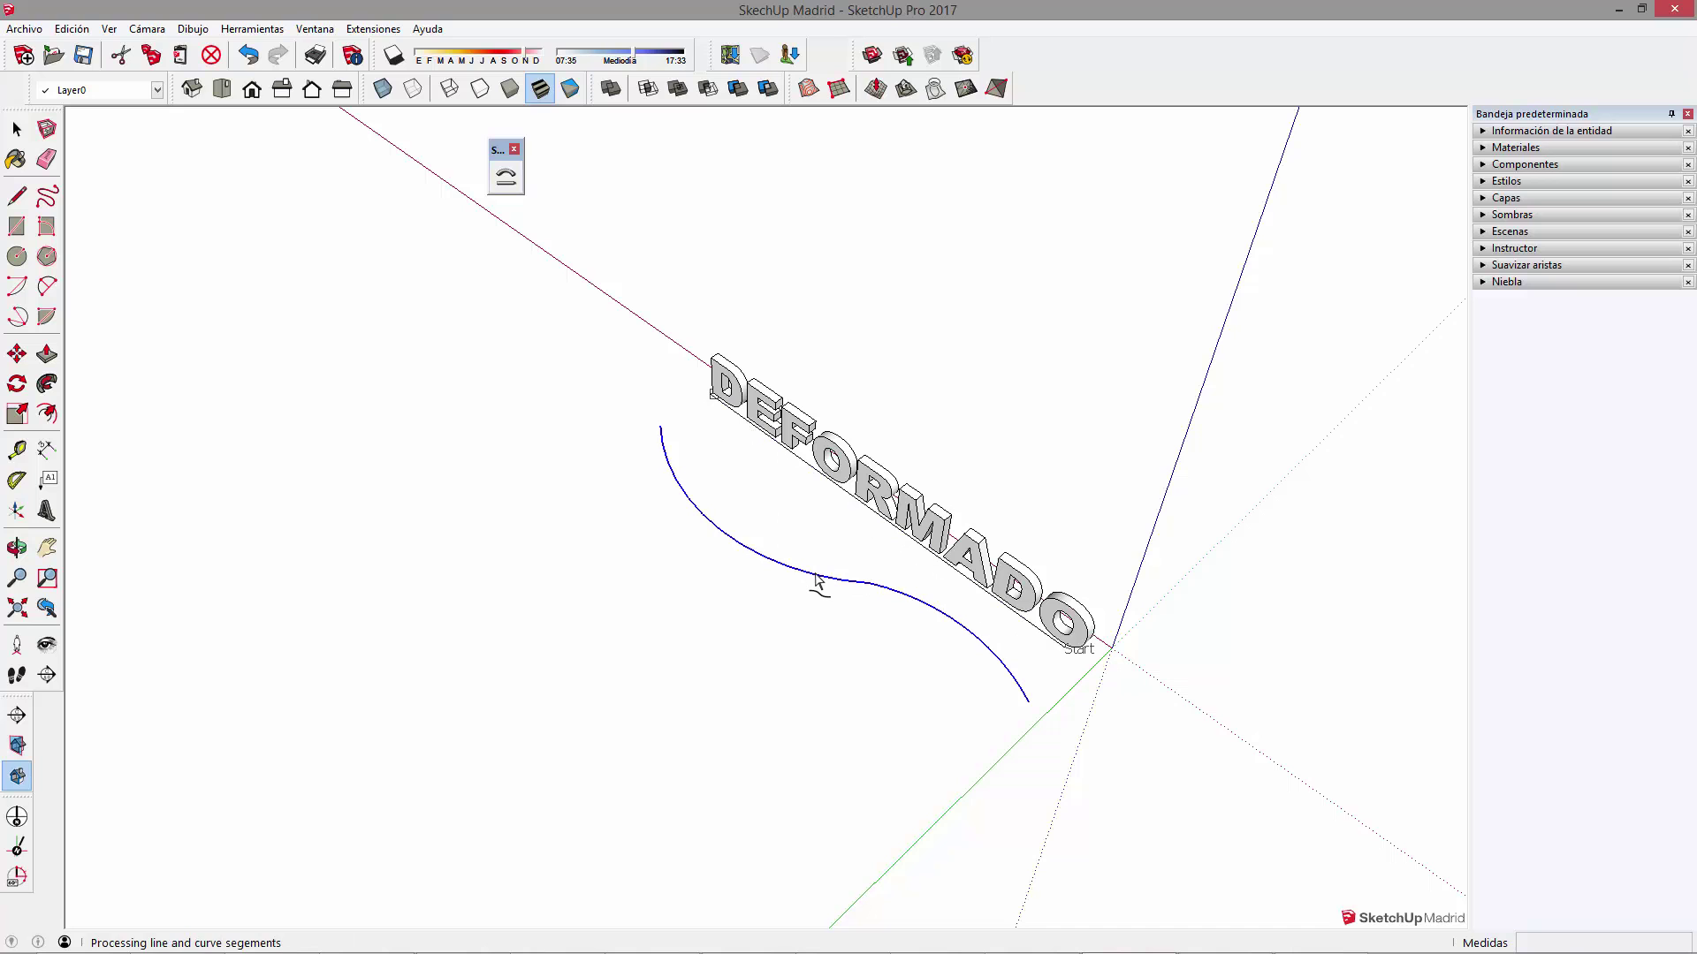
scroll(1050, 720, "up", 1)
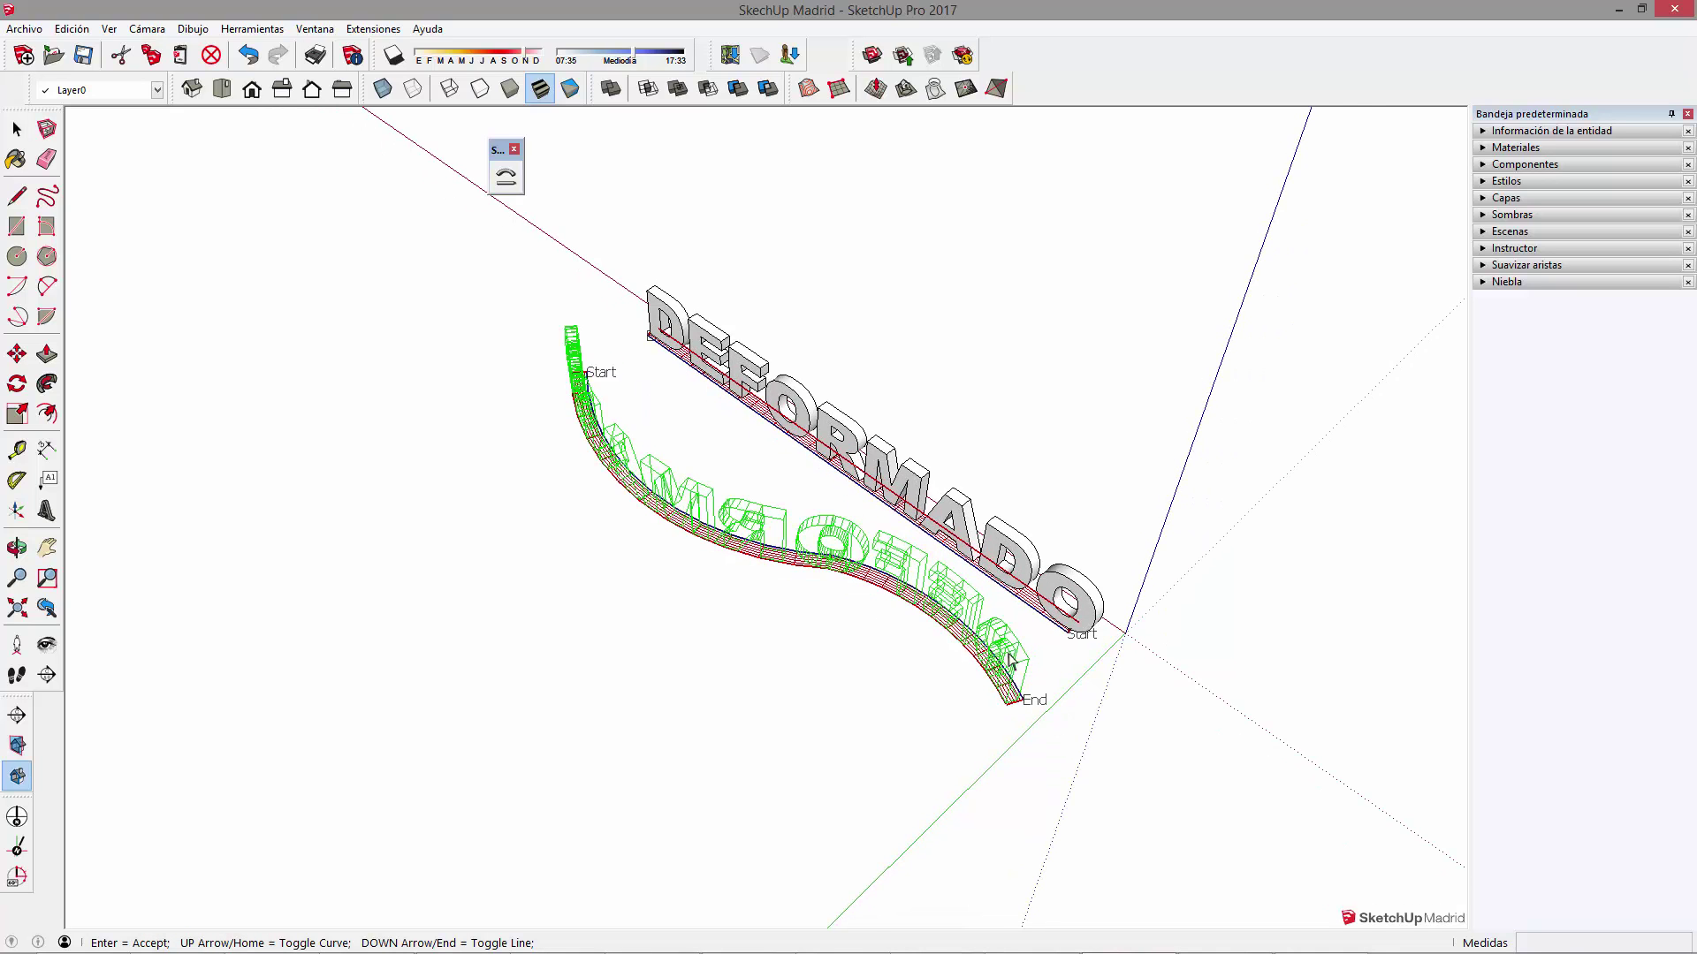
scroll(1051, 720, "up", 1)
middle_click_drag(939, 643, 1073, 625)
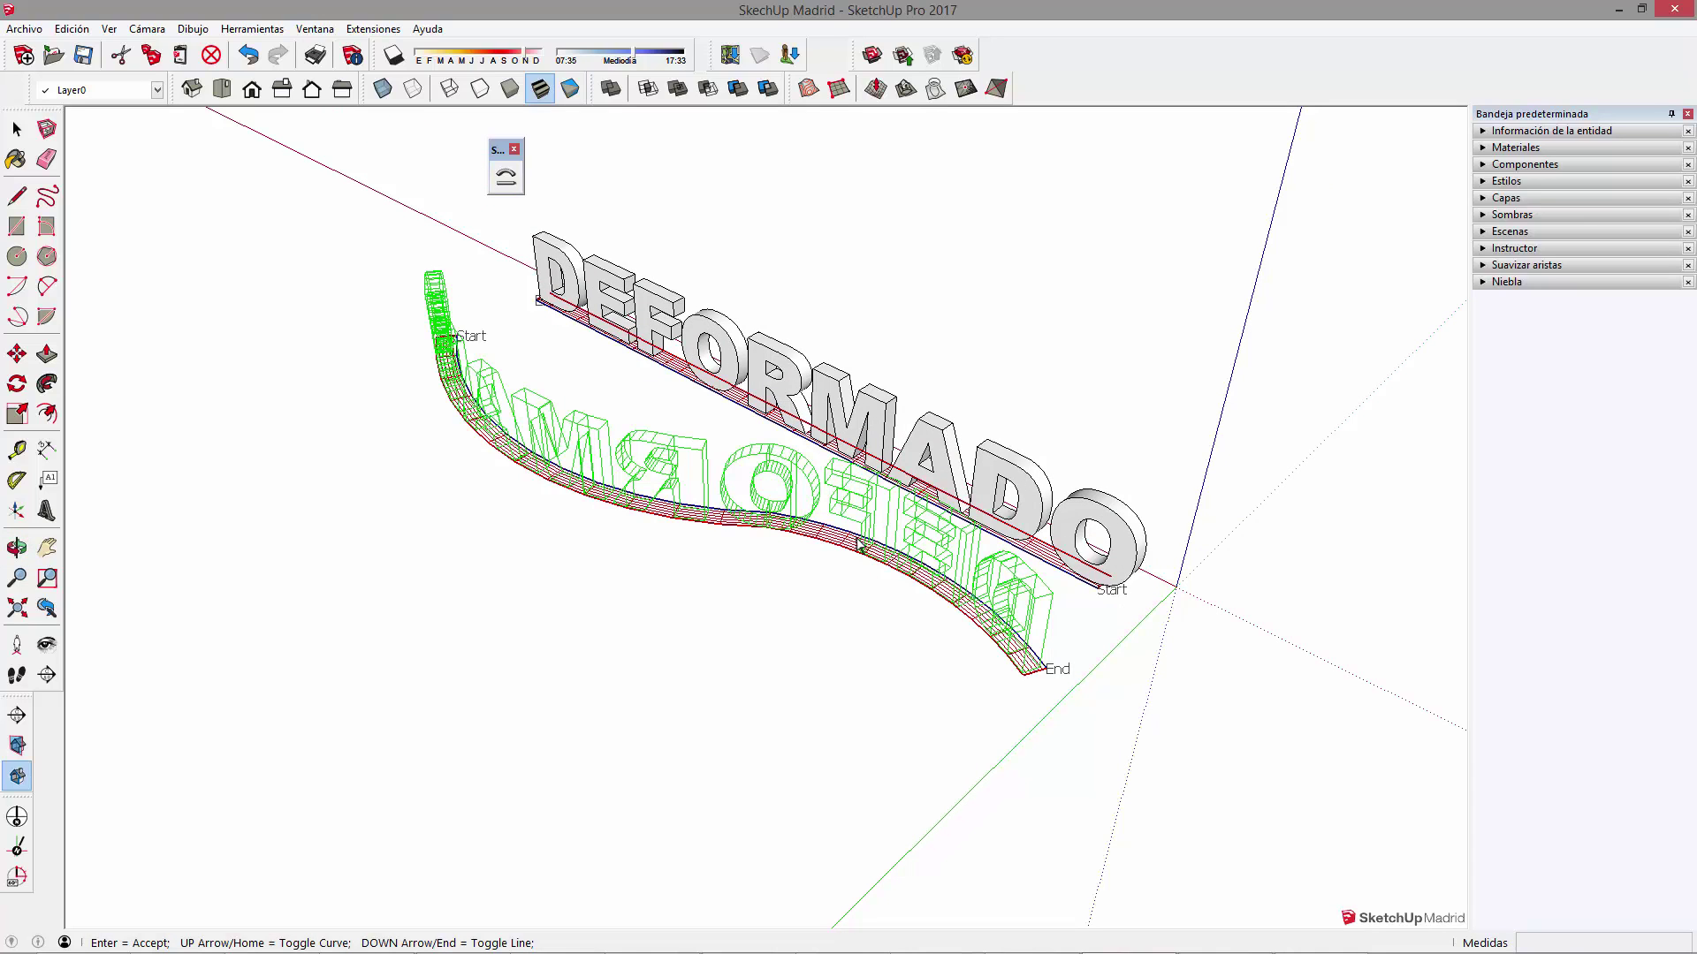
key("Up")
key("Down")
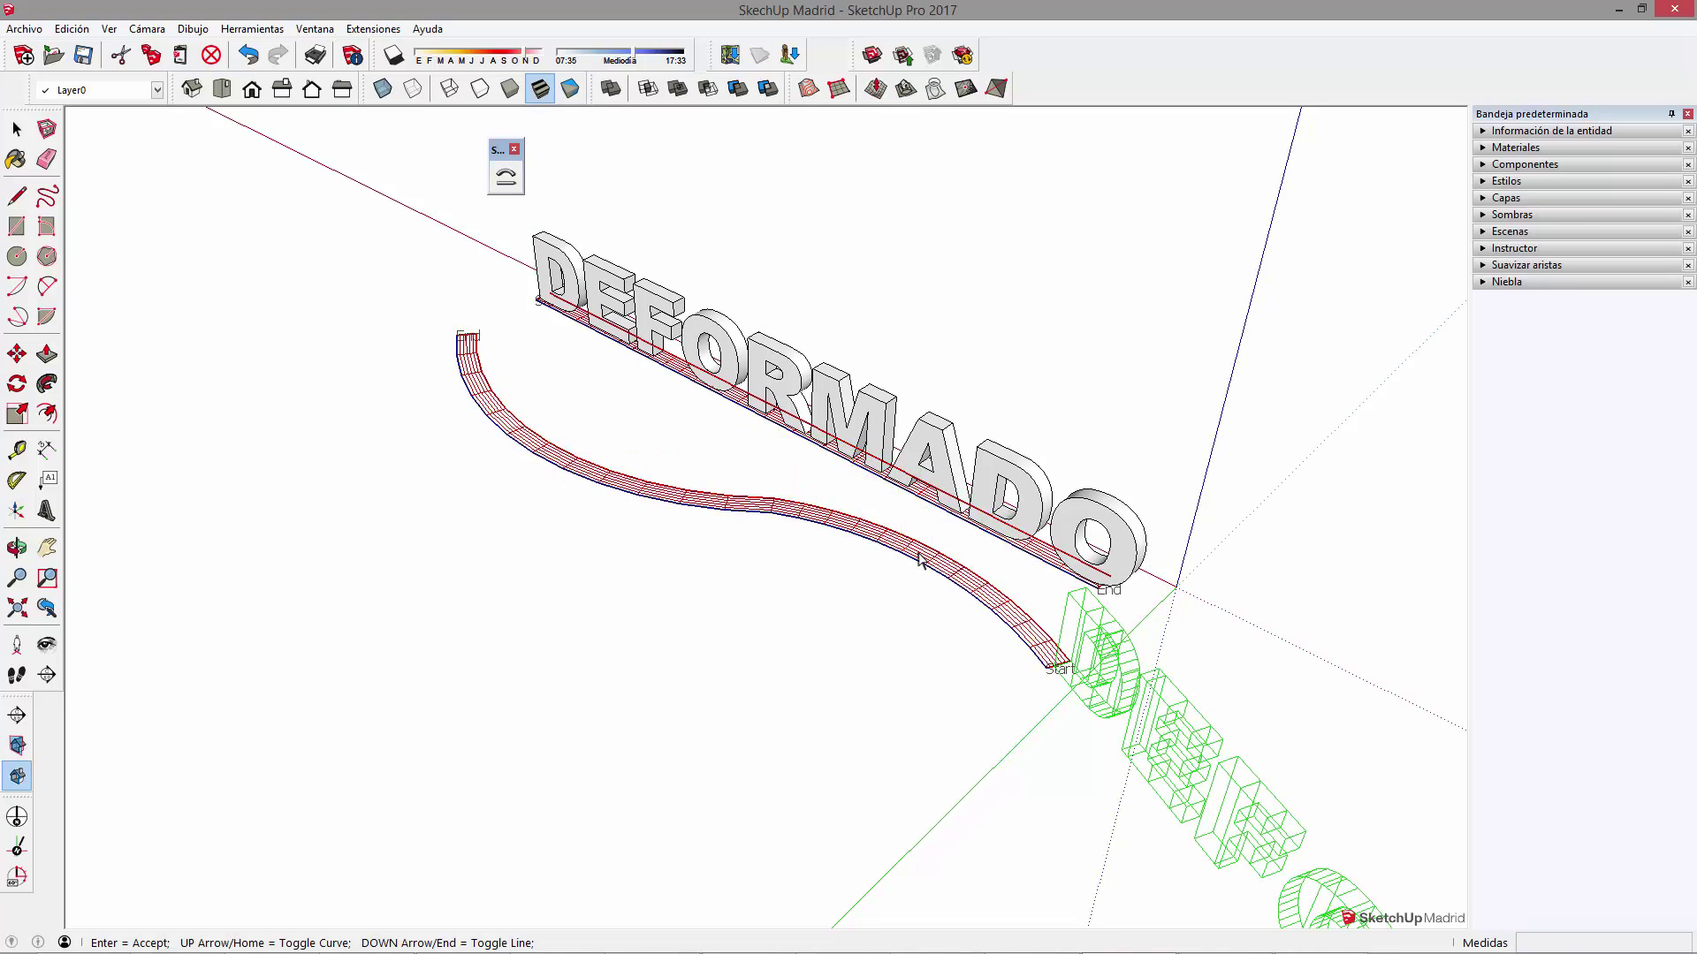
key("Down")
mouse_move(570, 433)
middle_mouse_down()
mouse_move(787, 474)
mouse_move(629, 454)
middle_mouse_up()
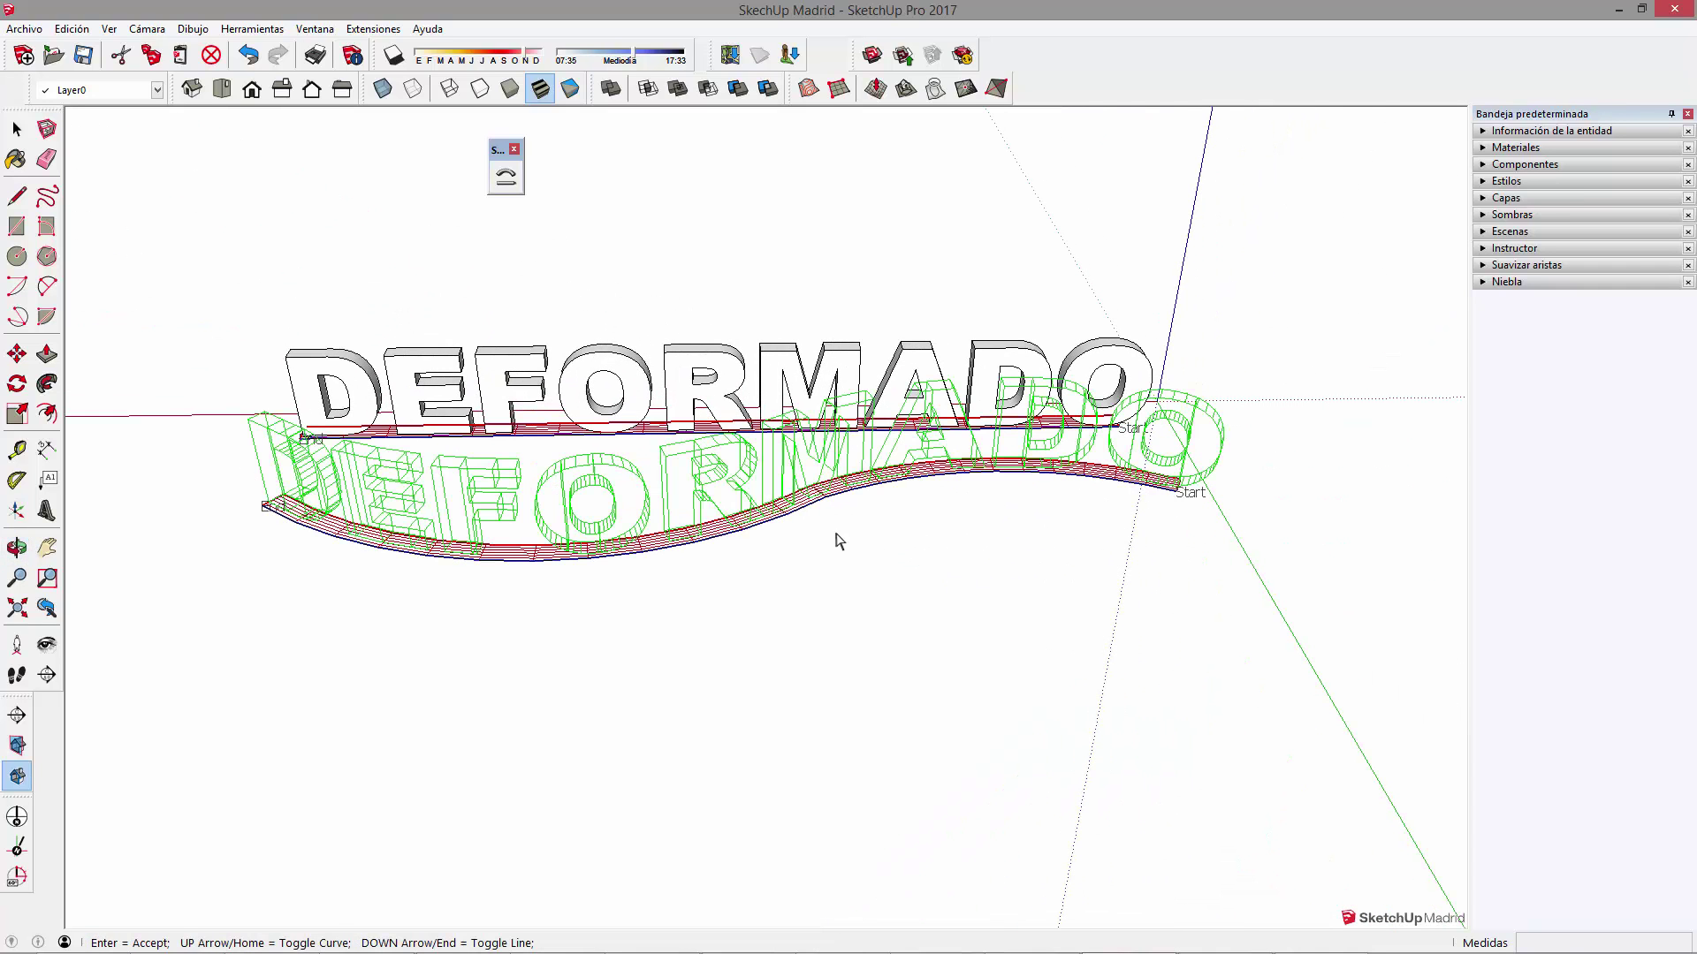
key("Return")
Select the bent DEFORMADO copy and start moving it from a base point
mouse_move(905, 522)
middle_mouse_down()
mouse_move(814, 542)
mouse_move(755, 528)
middle_mouse_up()
left_click(782, 500)
scroll(752, 598, "down", 3)
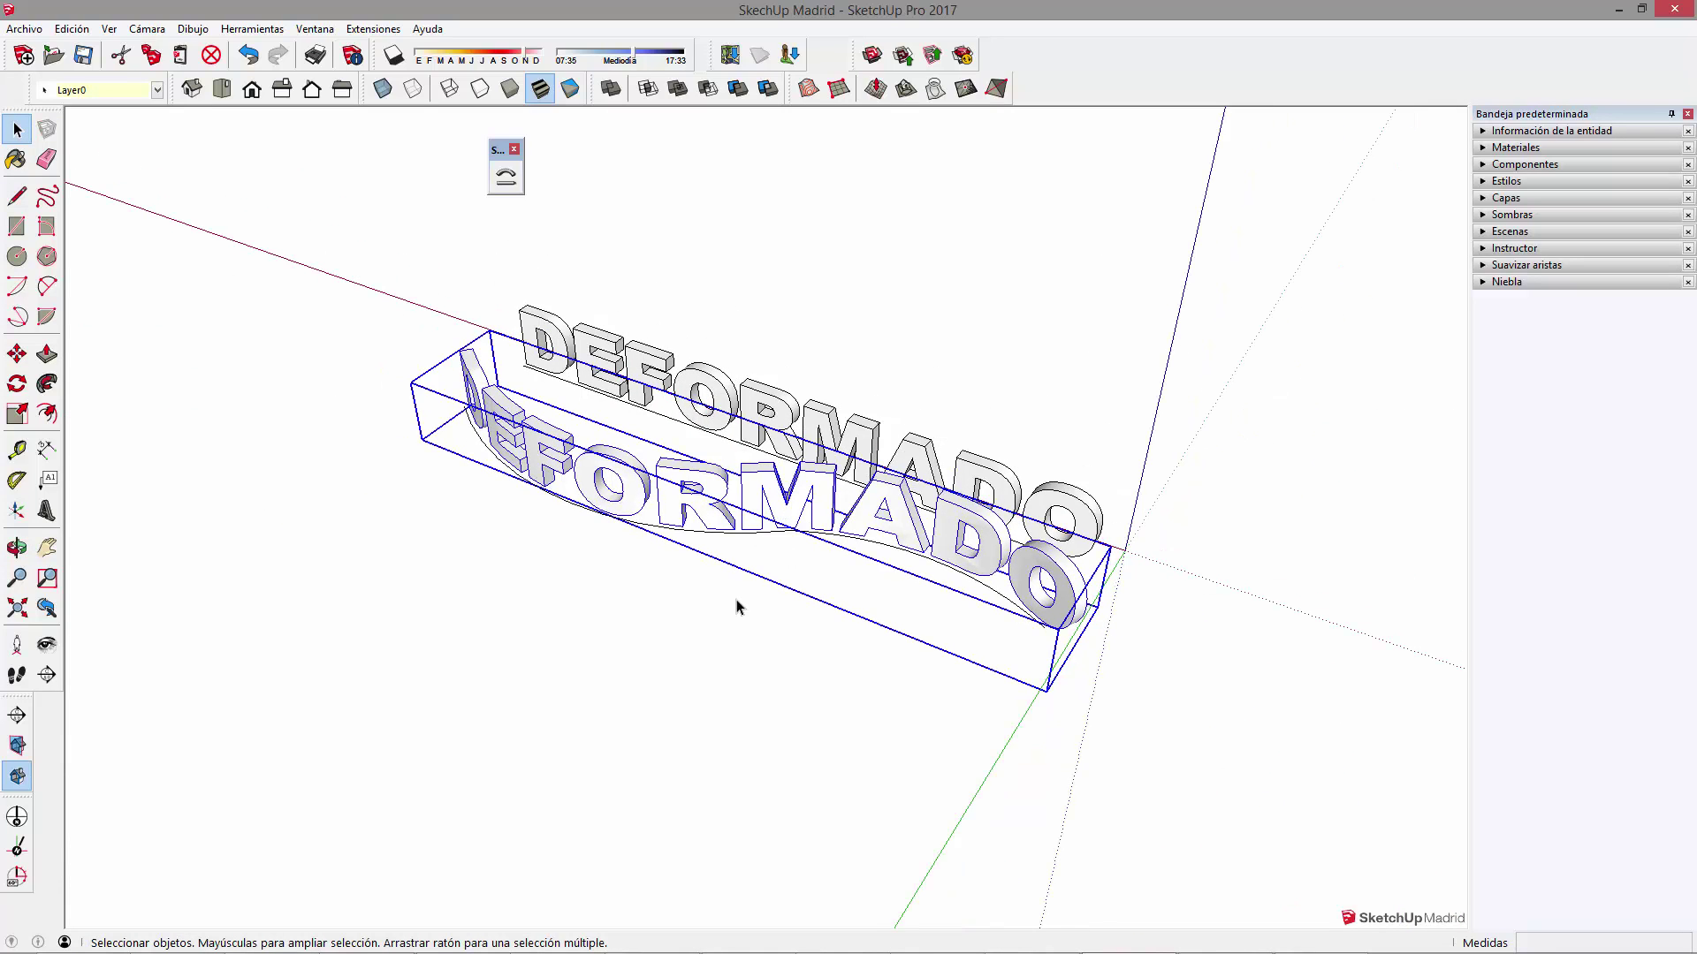
key("m")
left_click(720, 606)
Drop the bent copy down-left of the curve, then select the S-curve's arcs
left_click(648, 691)
key("space")
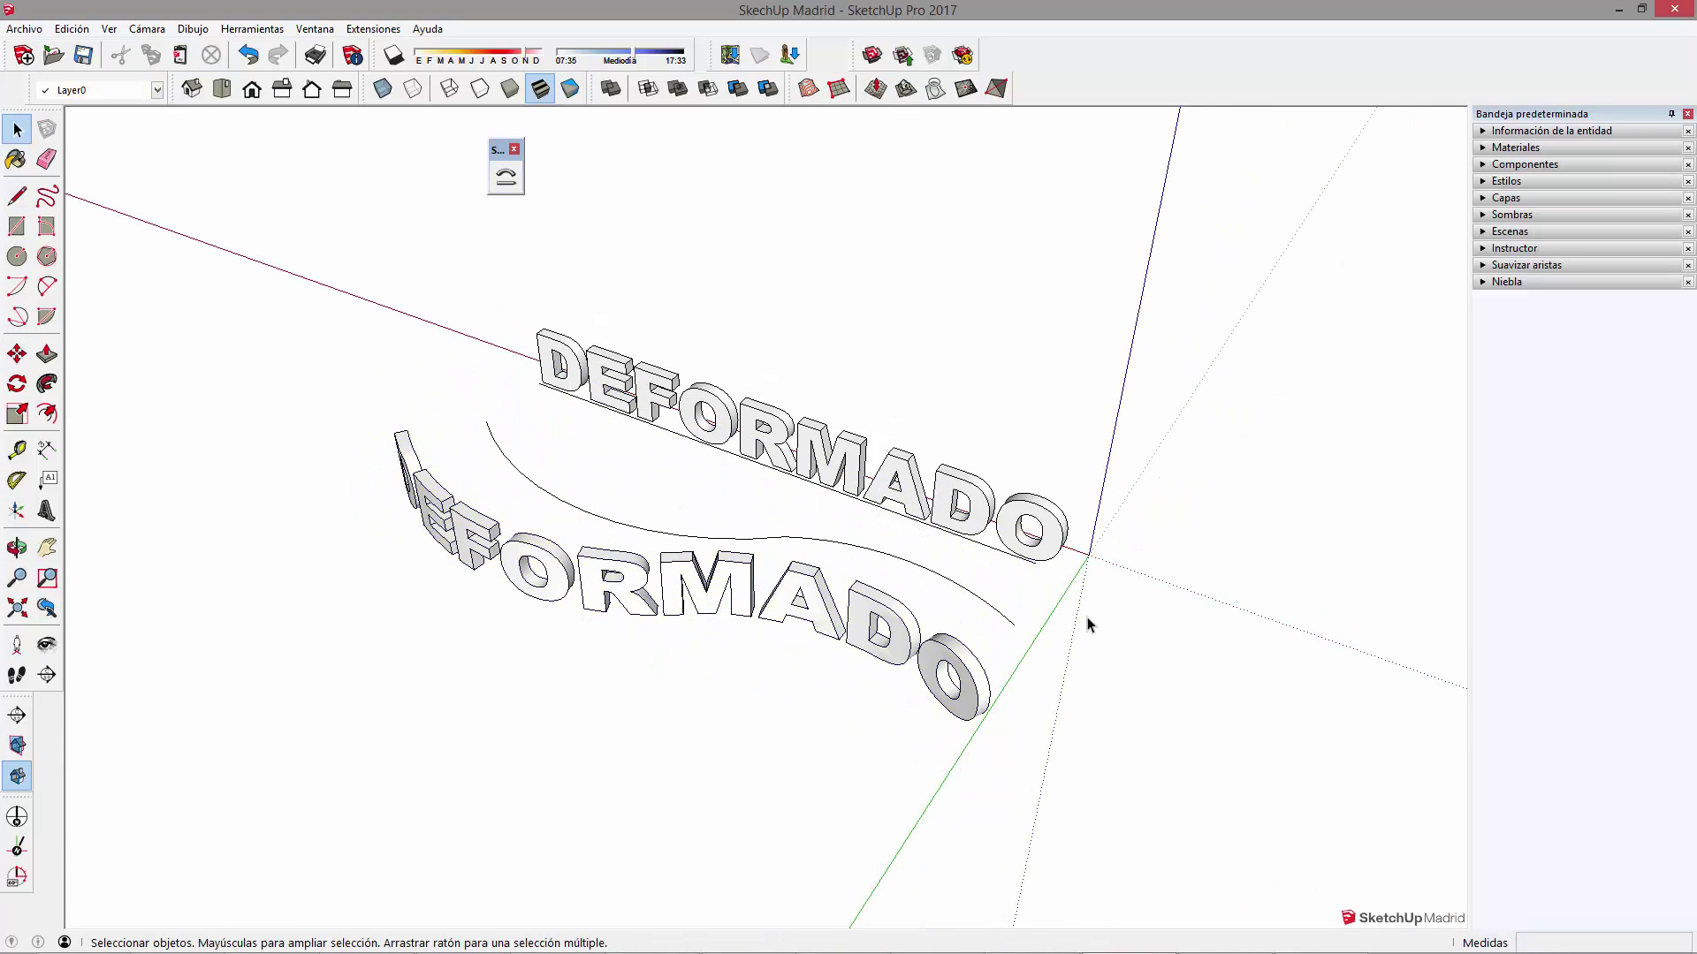
middle_click_drag(1087, 617, 842, 612)
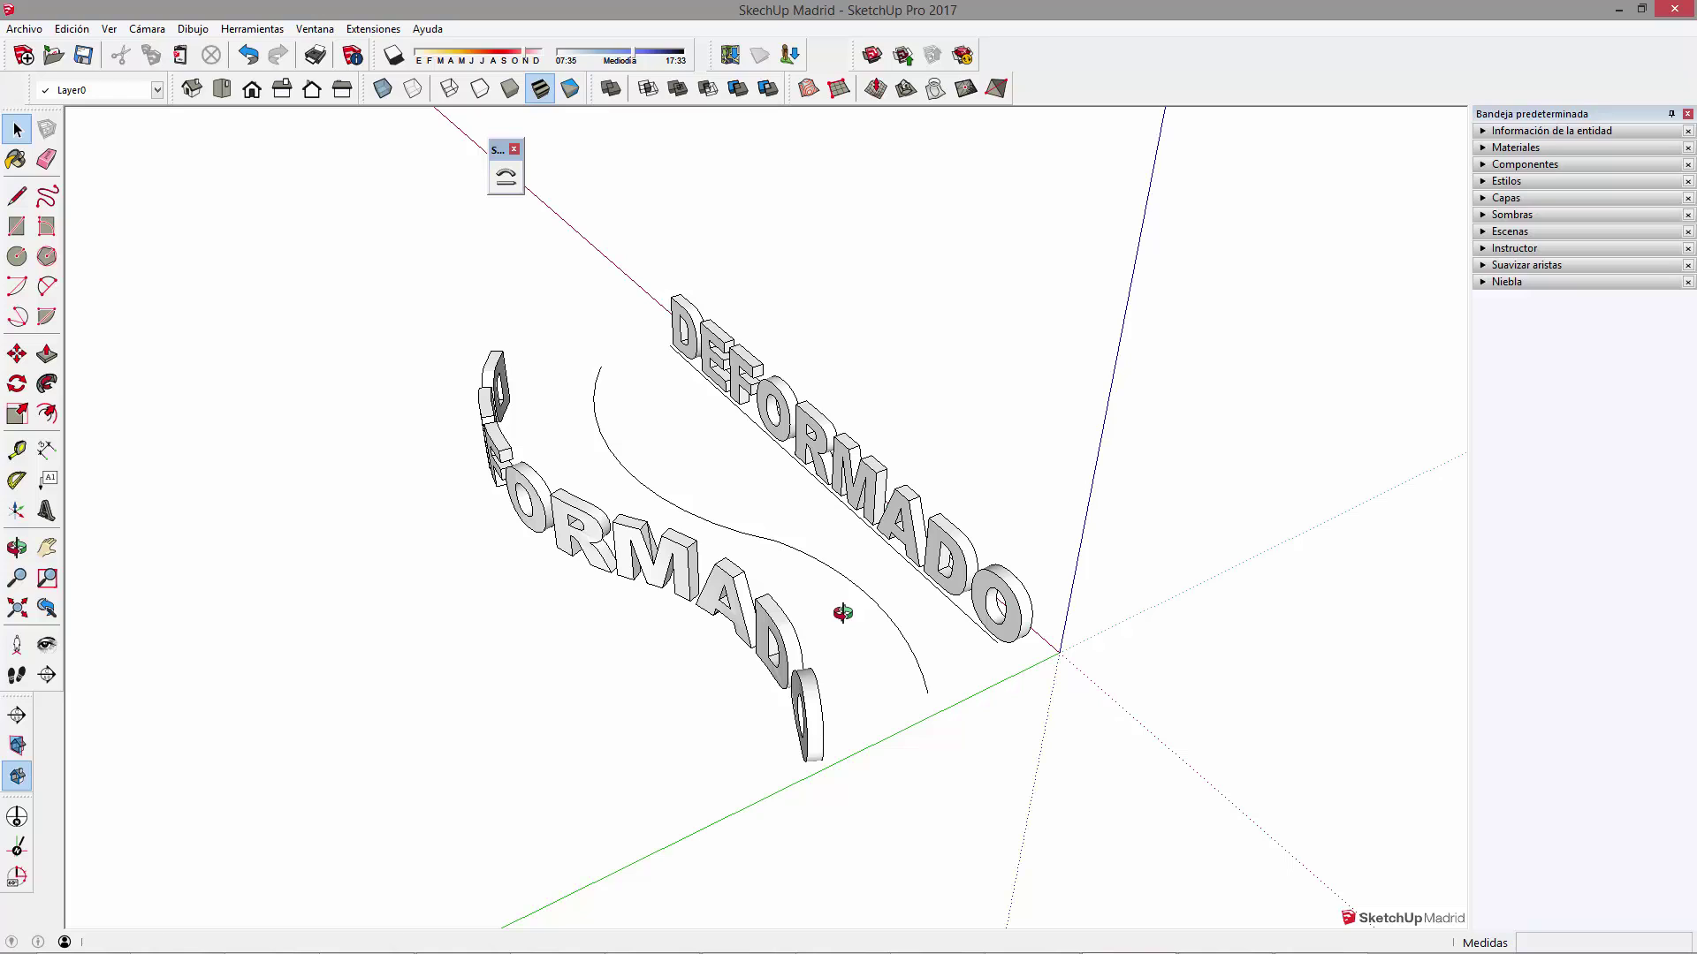
left_click(840, 582)
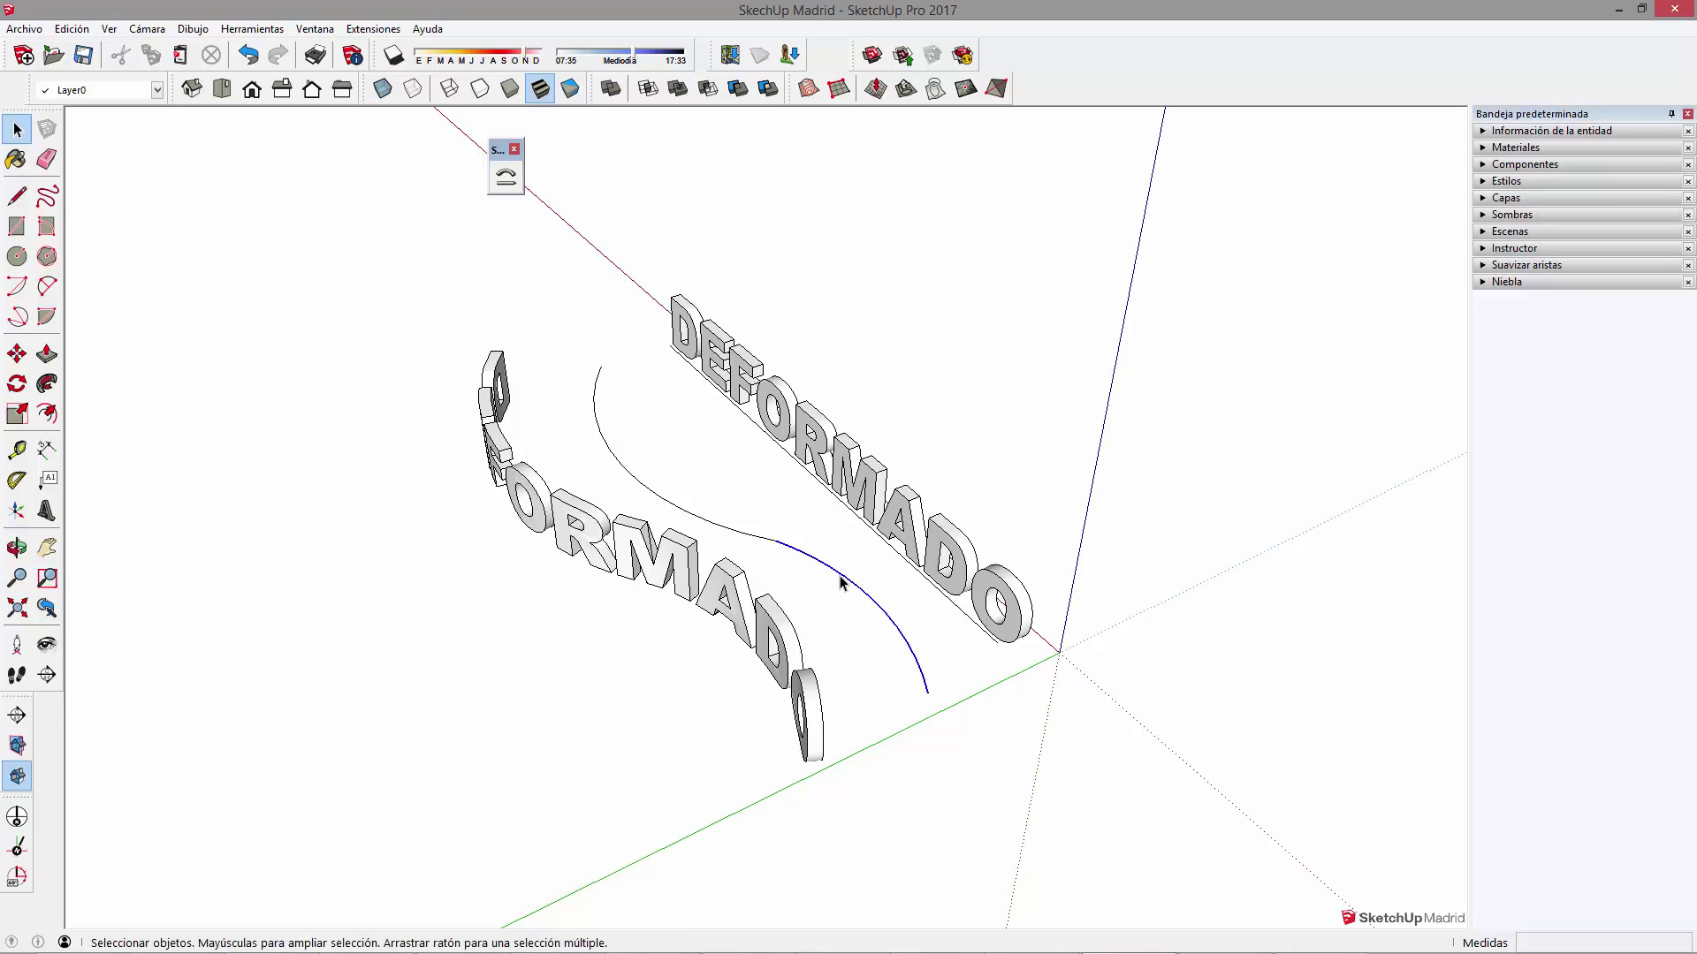
left_click(762, 542, "shift")
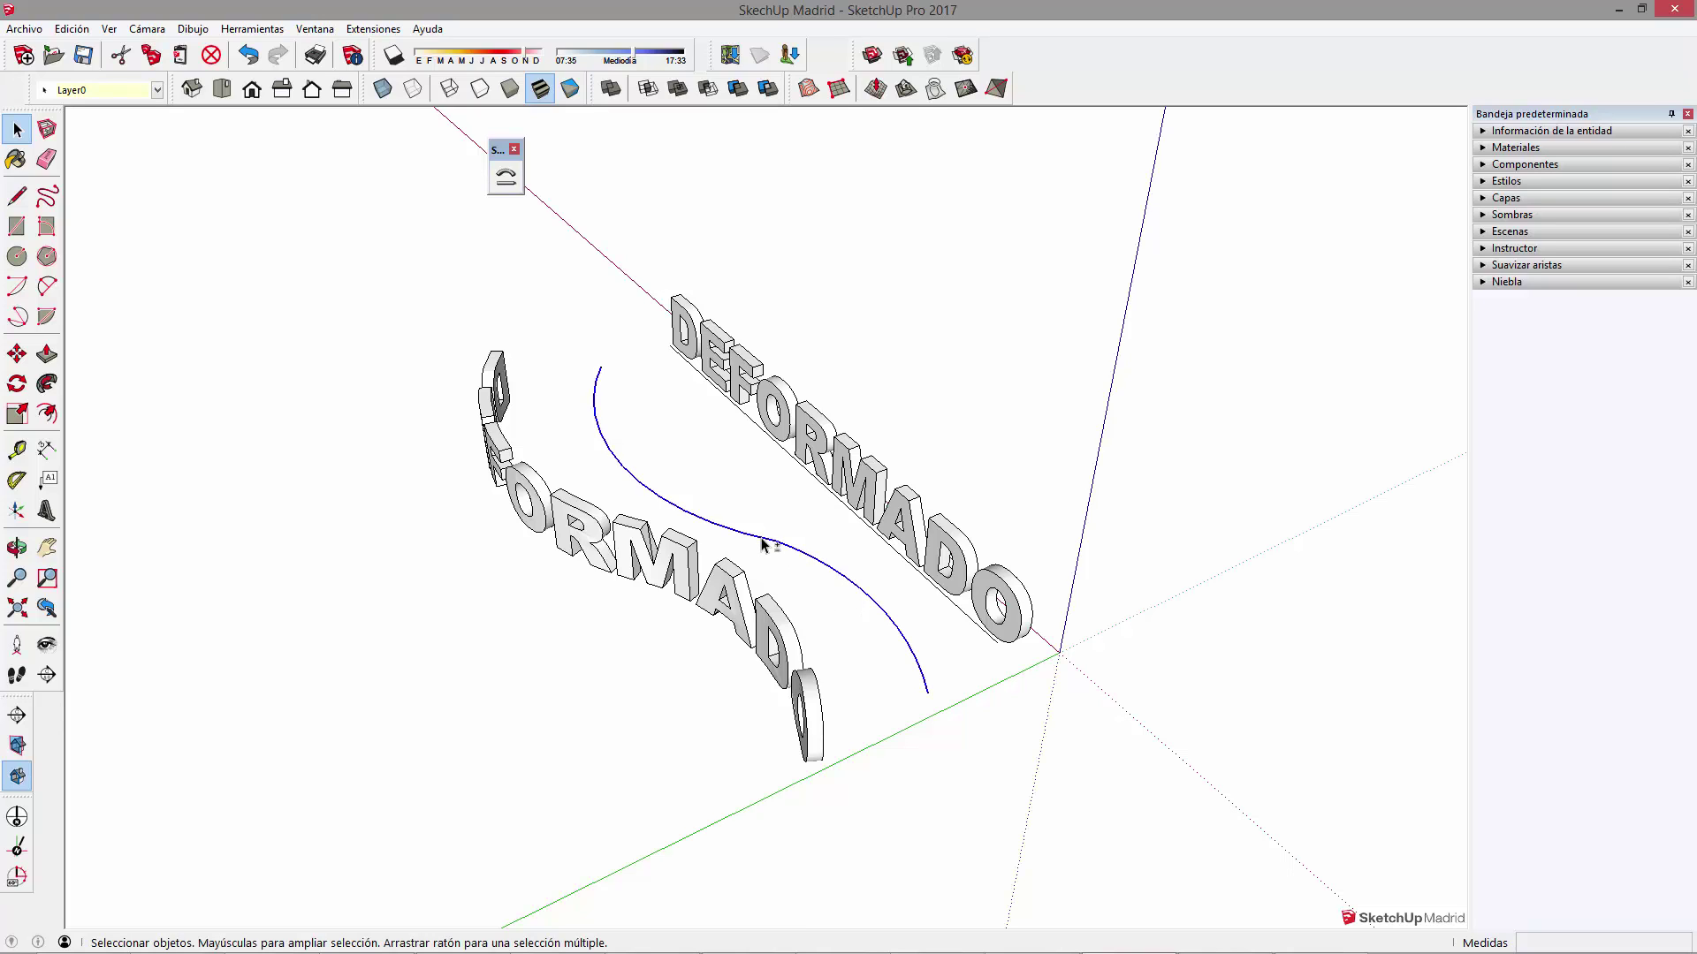
left_click(641, 389)
Move the curve's upper endpoint up to the red axis, then undo that change
key("m")
left_click_drag(598, 363, 602, 195)
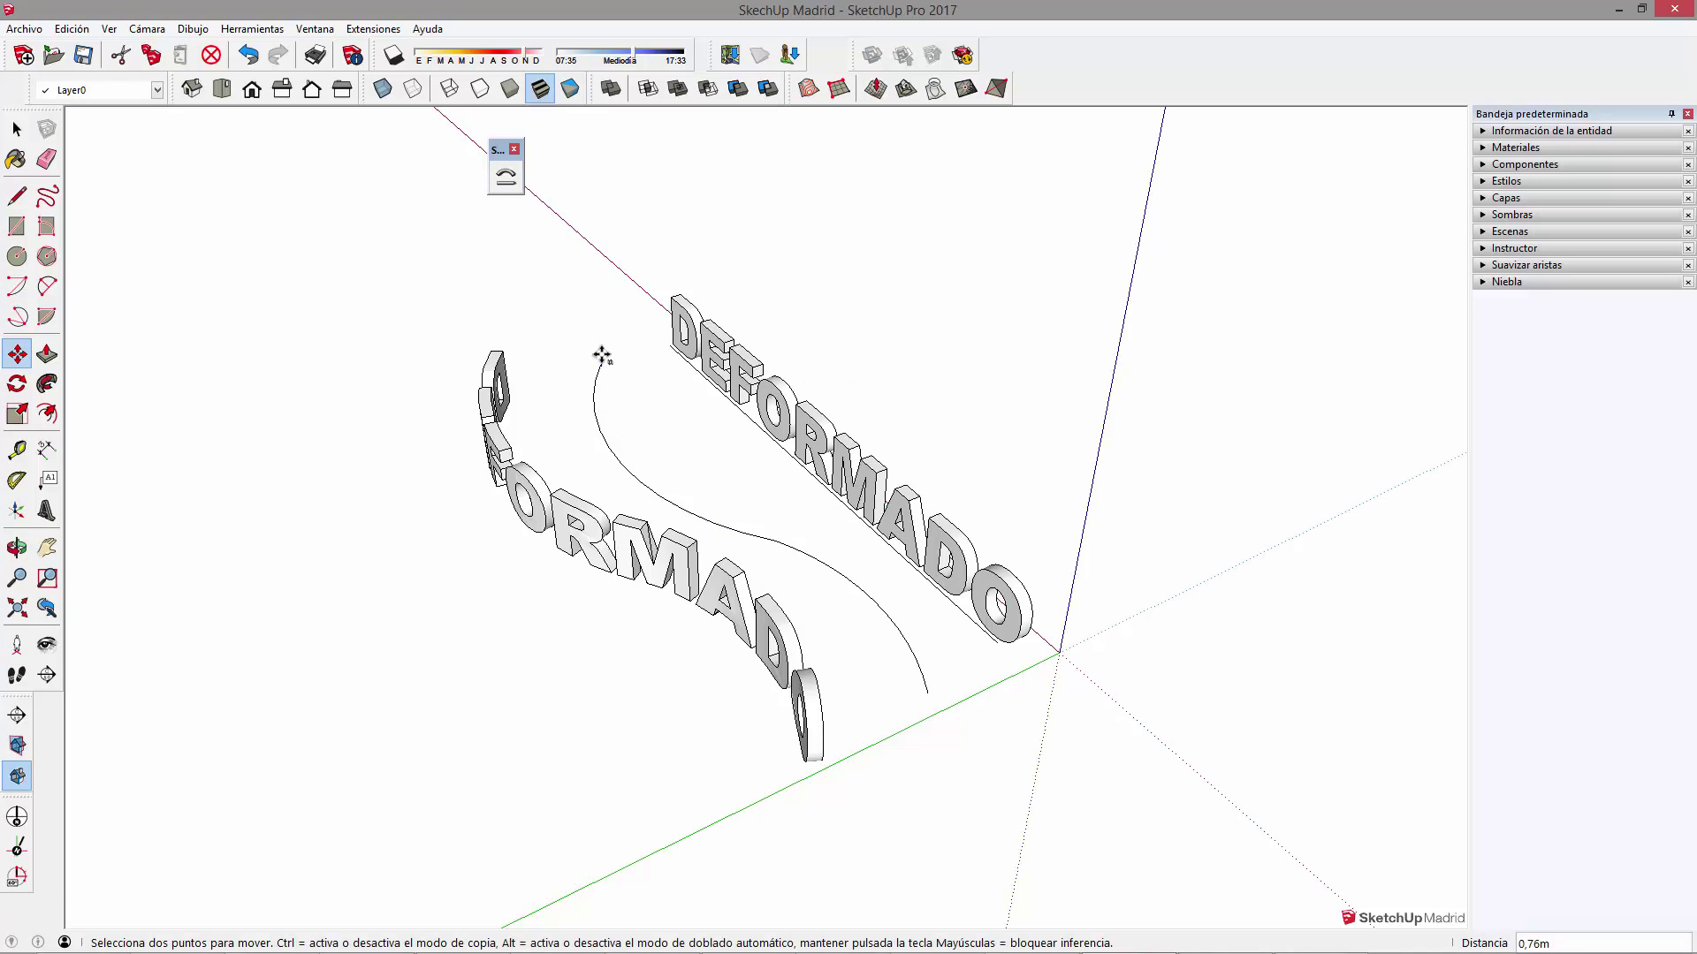
left_click(603, 196)
key("space")
mouse_move(651, 330)
middle_mouse_down()
mouse_move(864, 462)
mouse_move(896, 460)
middle_mouse_up()
mouse_move(791, 543)
middle_mouse_down()
mouse_move(777, 565)
mouse_move(781, 540)
middle_mouse_up()
key("m")
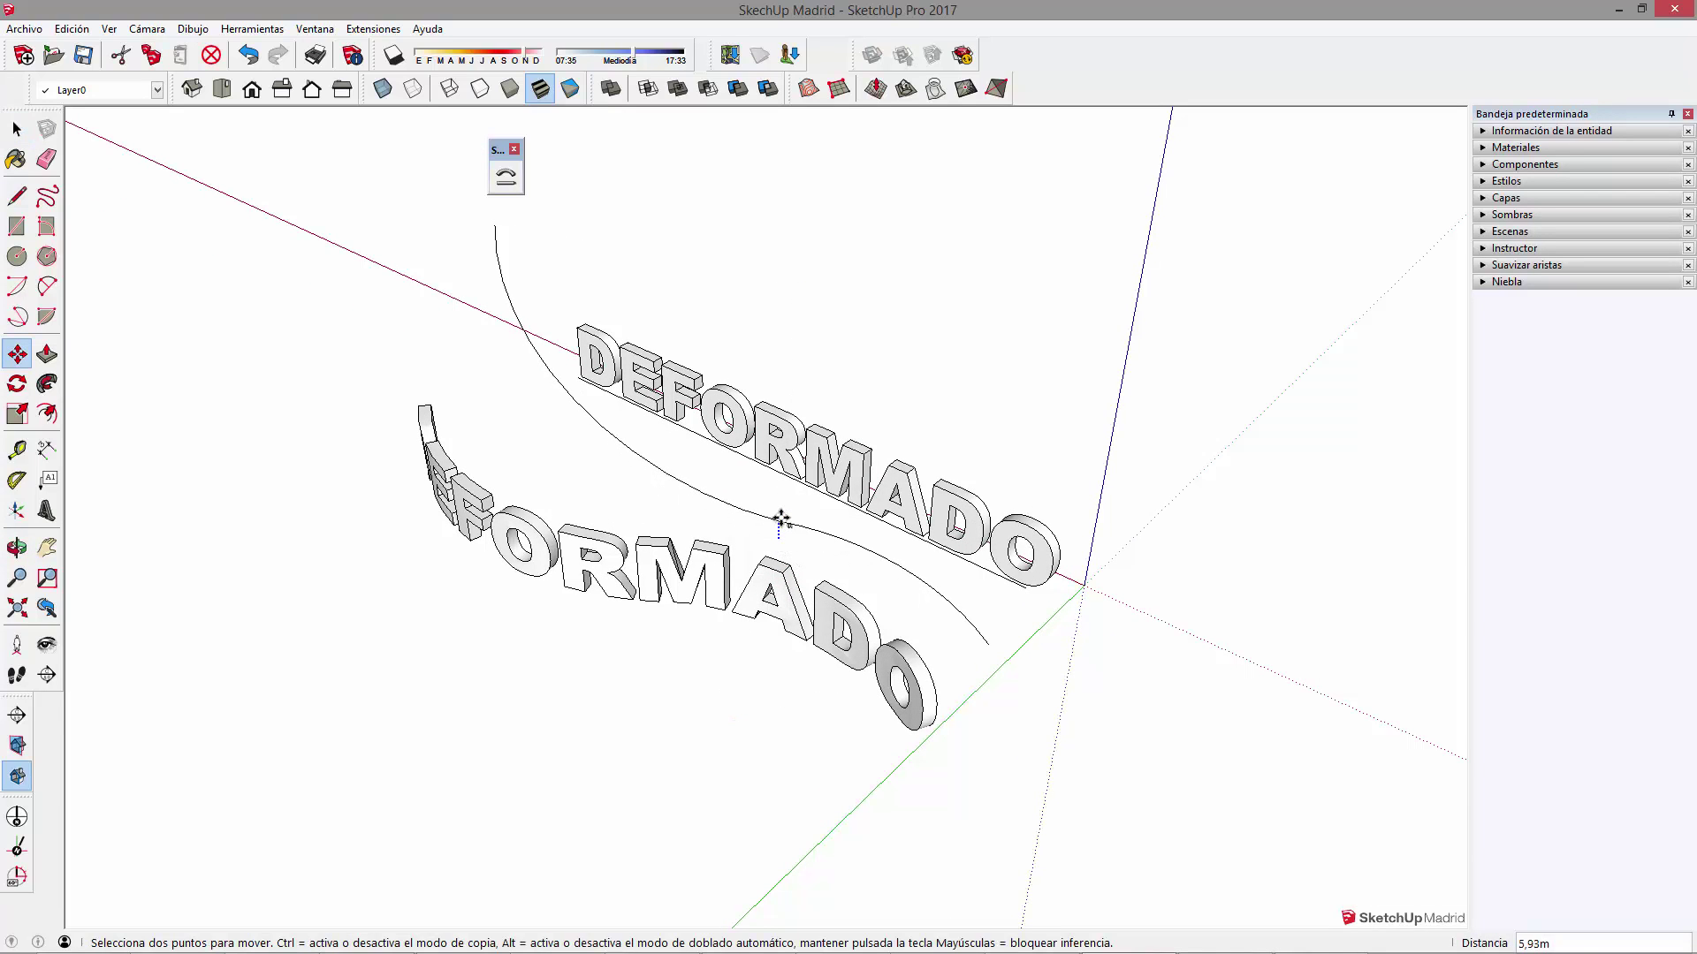
key("ctrl+z")
key("space")
middle_click_drag(908, 574, 873, 482)
Bend the straight DEFORMADO text along the S-curve with Shape Bender again
left_click(871, 478)
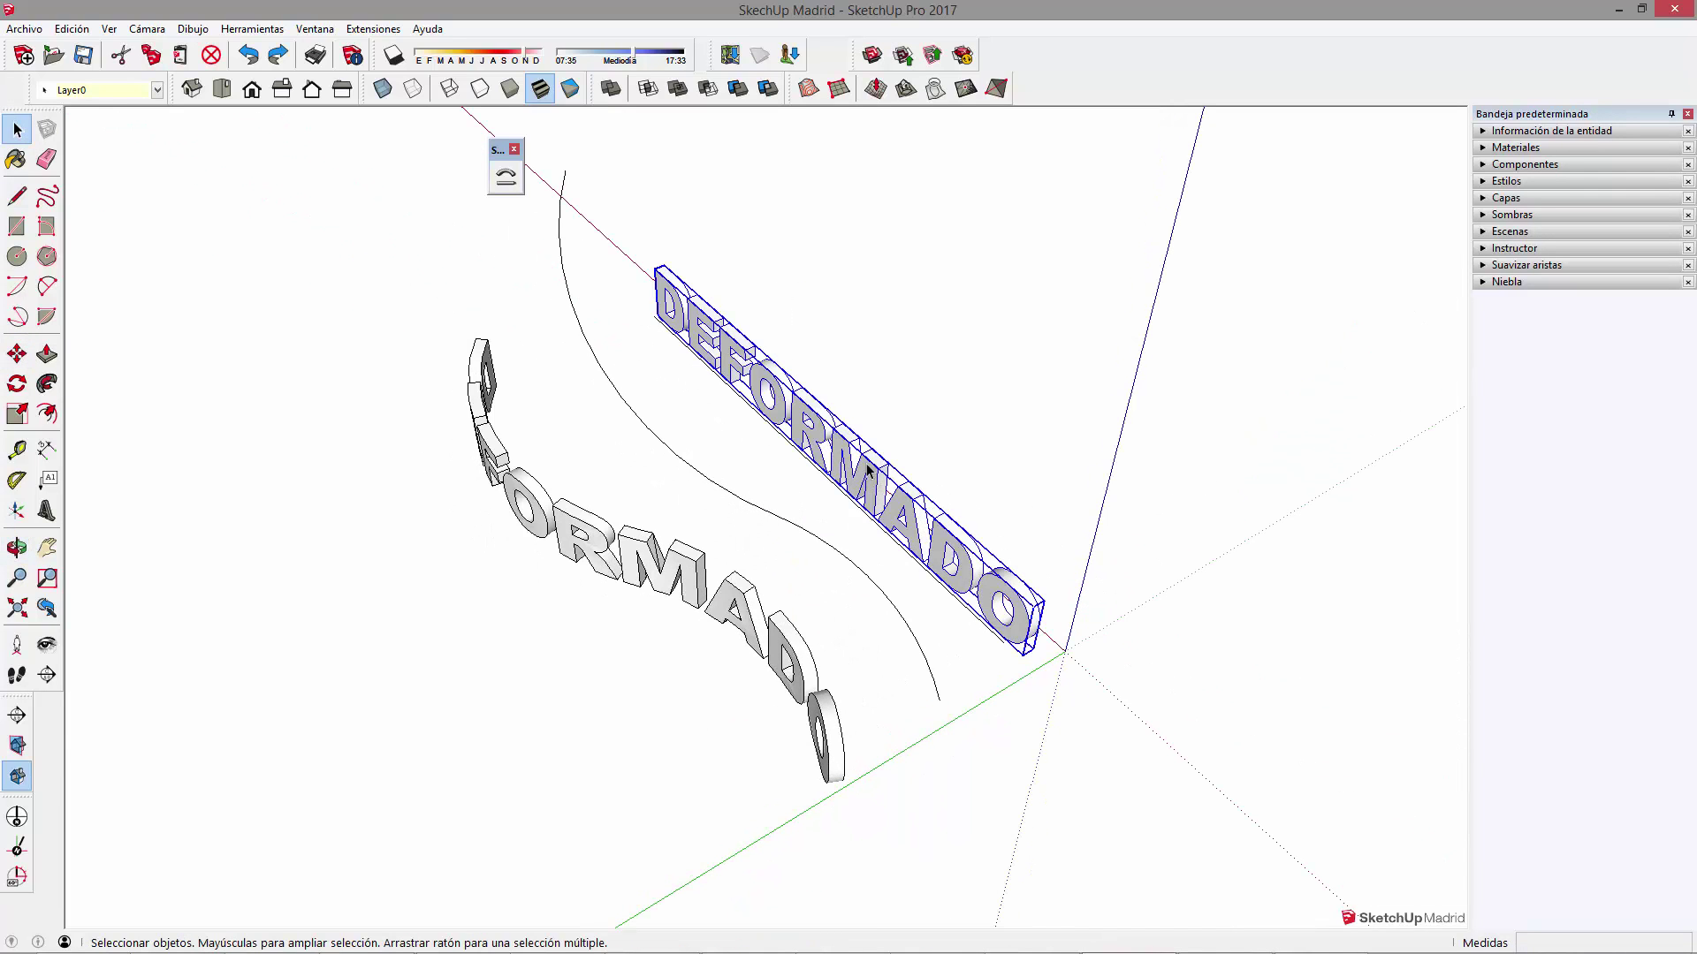
left_click(506, 177)
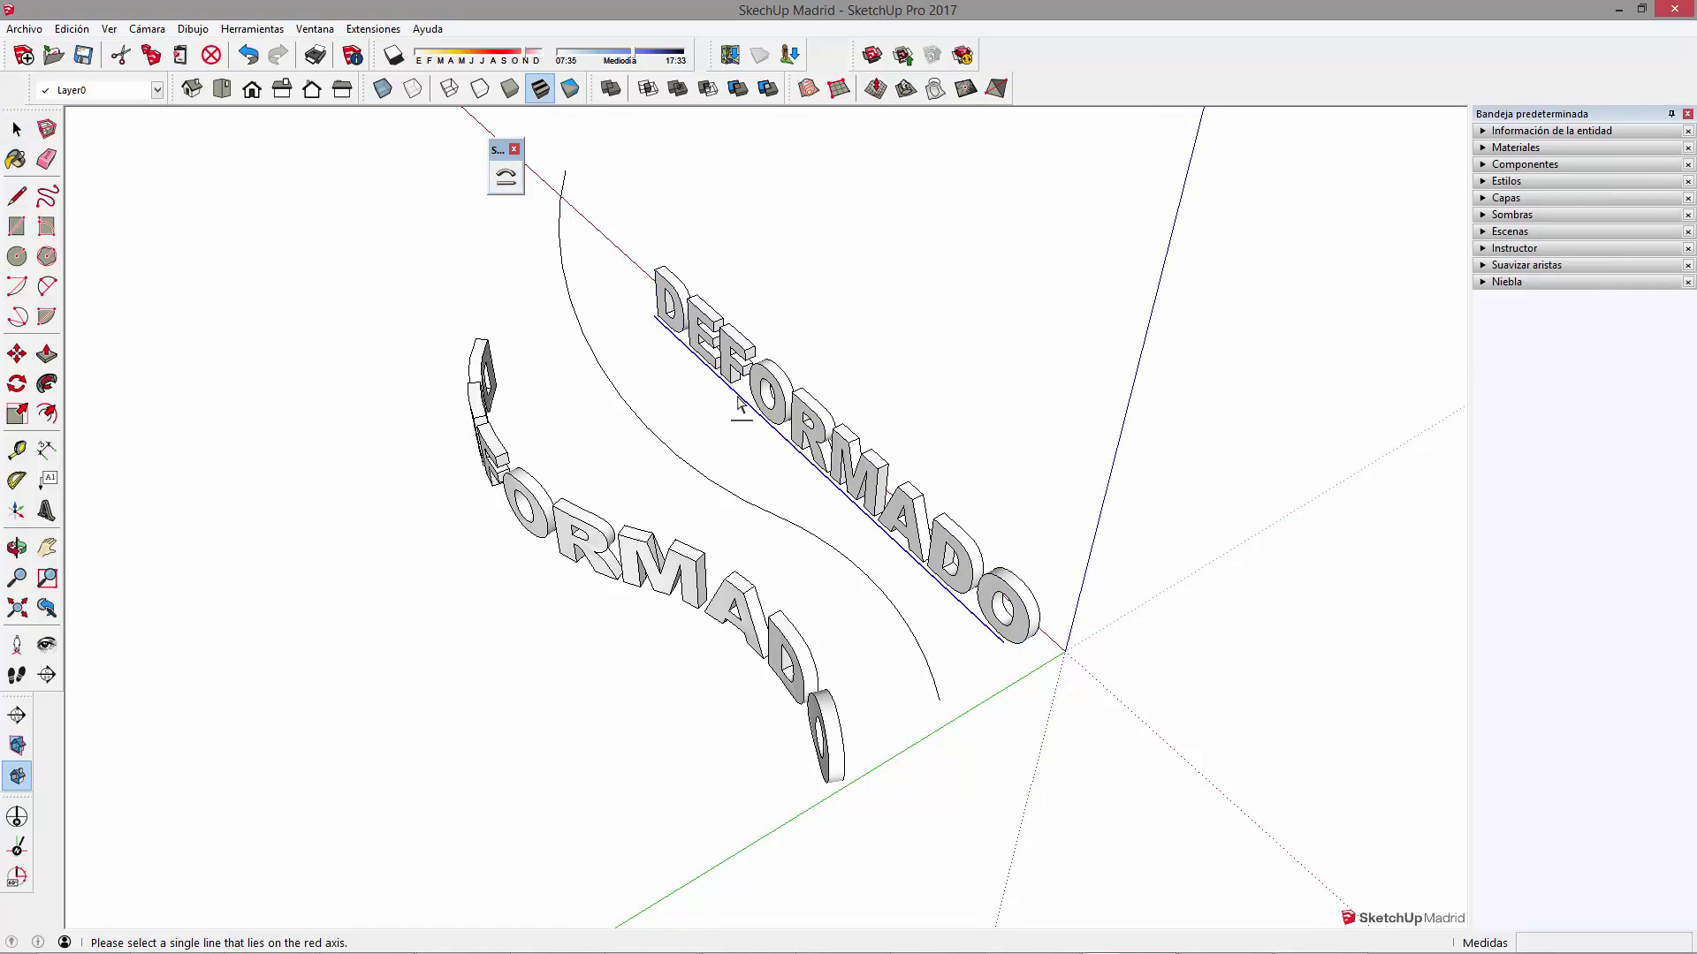
left_click(661, 433)
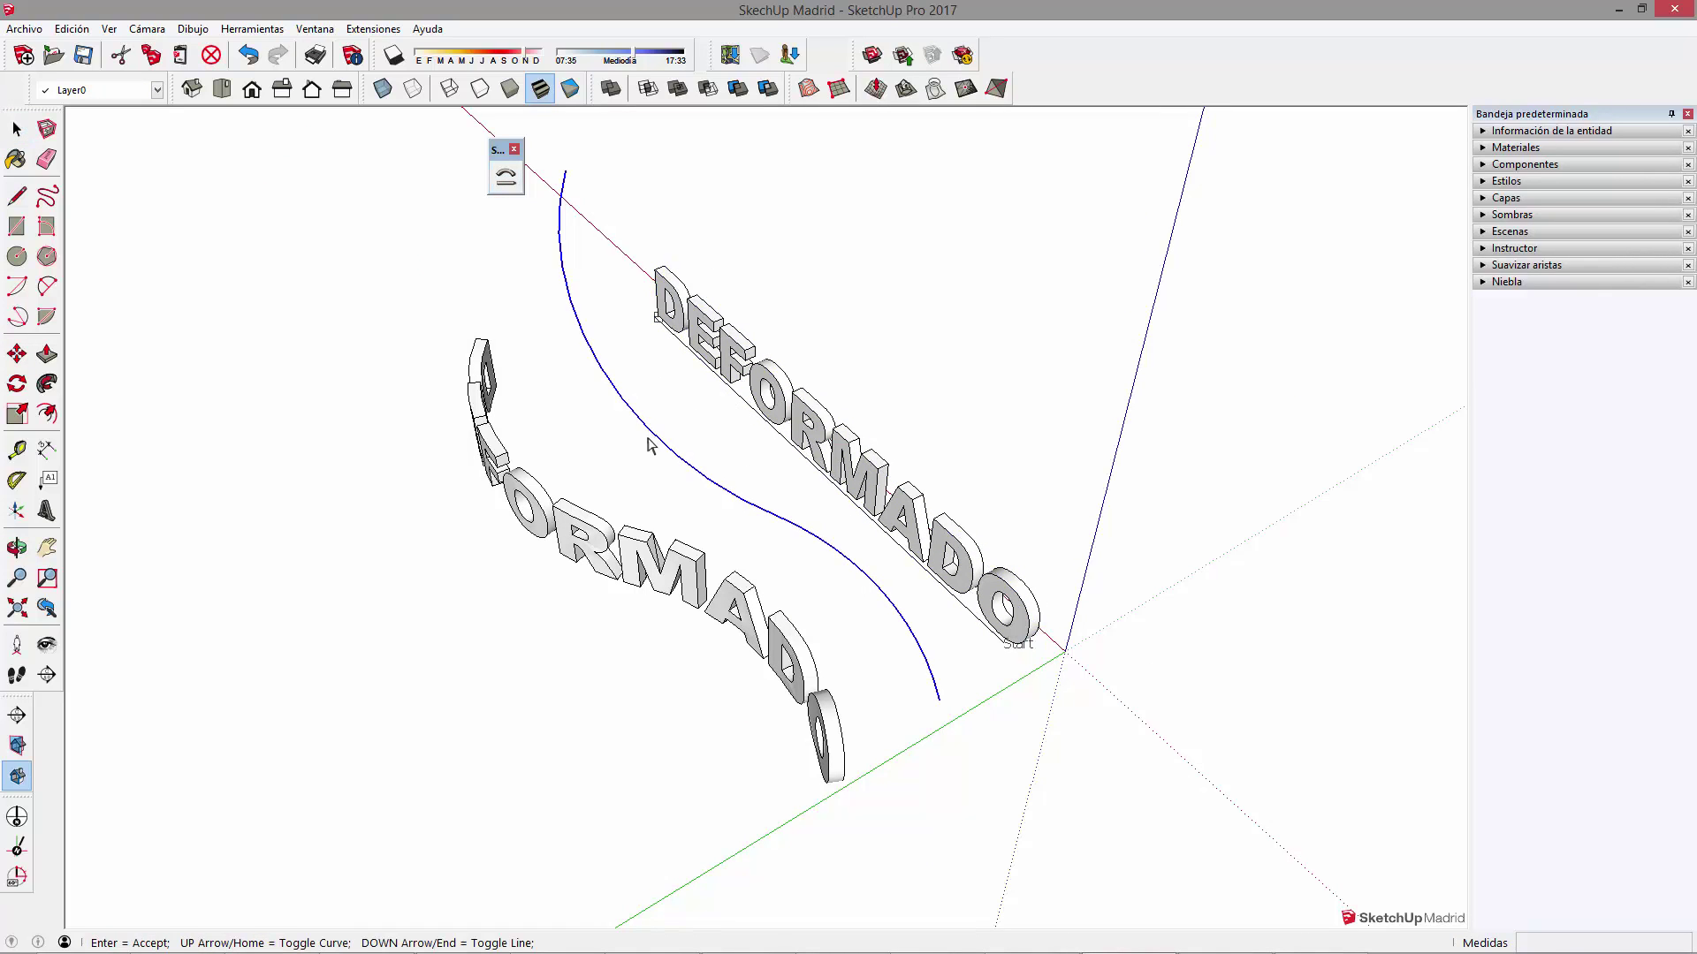
key("Return")
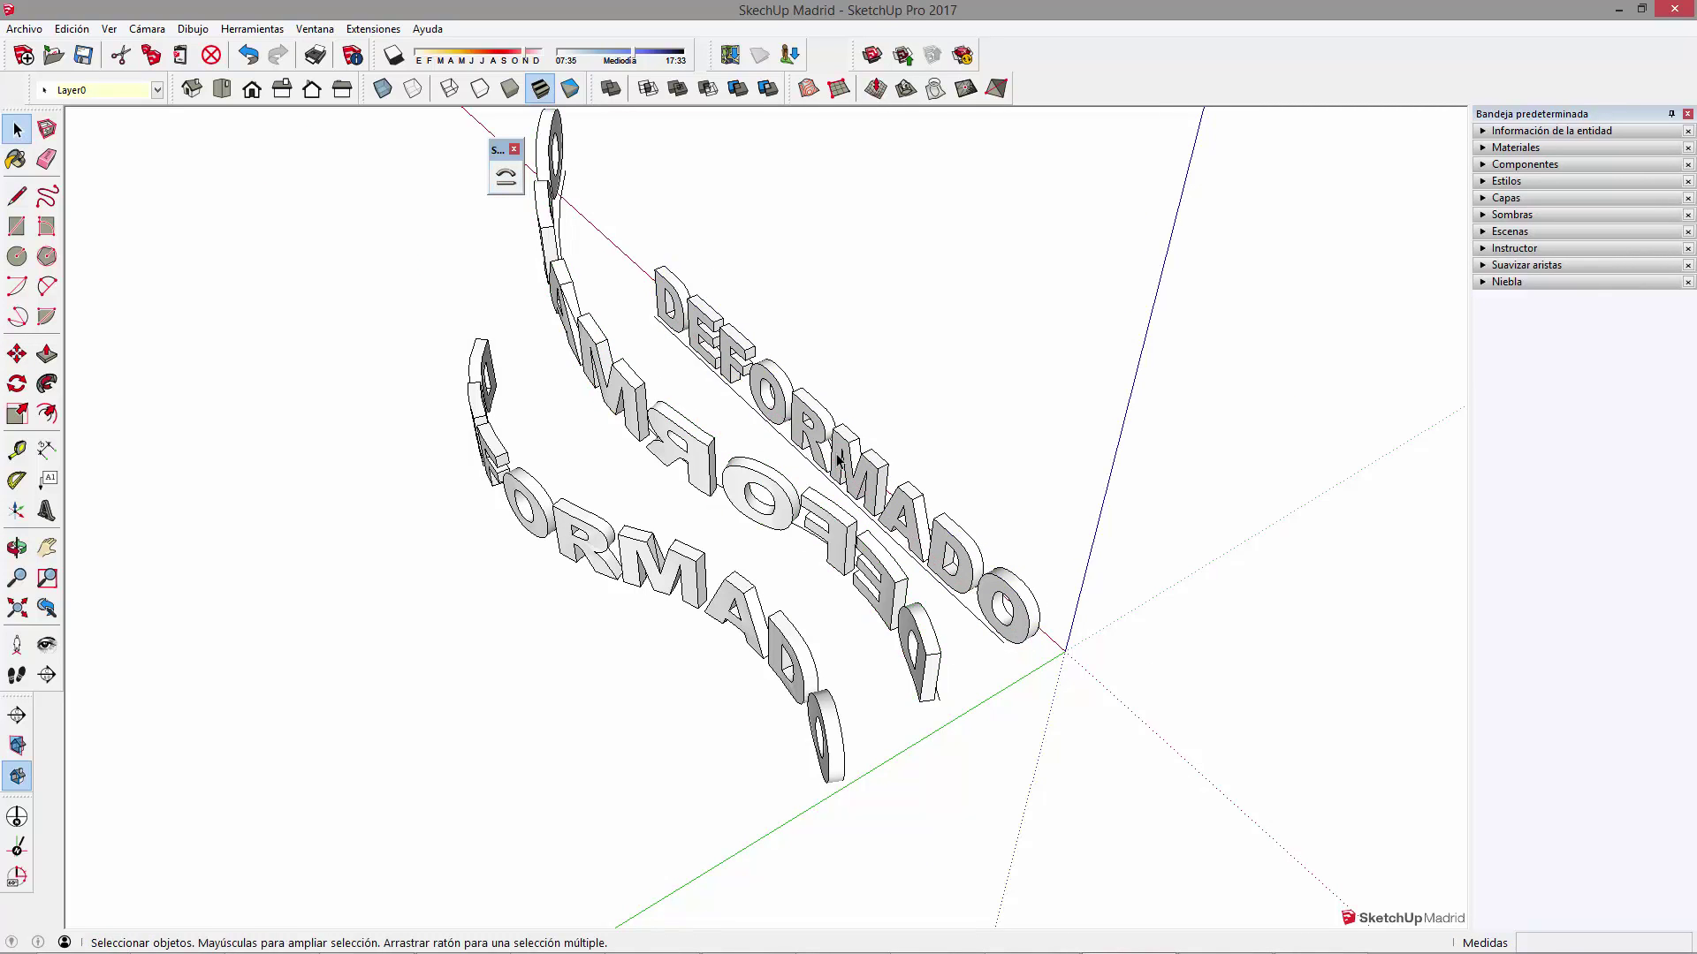
mouse_move(1013, 472)
middle_mouse_down()
mouse_move(752, 502)
mouse_move(451, 477)
mouse_move(503, 595)
mouse_move(573, 572)
middle_mouse_up()
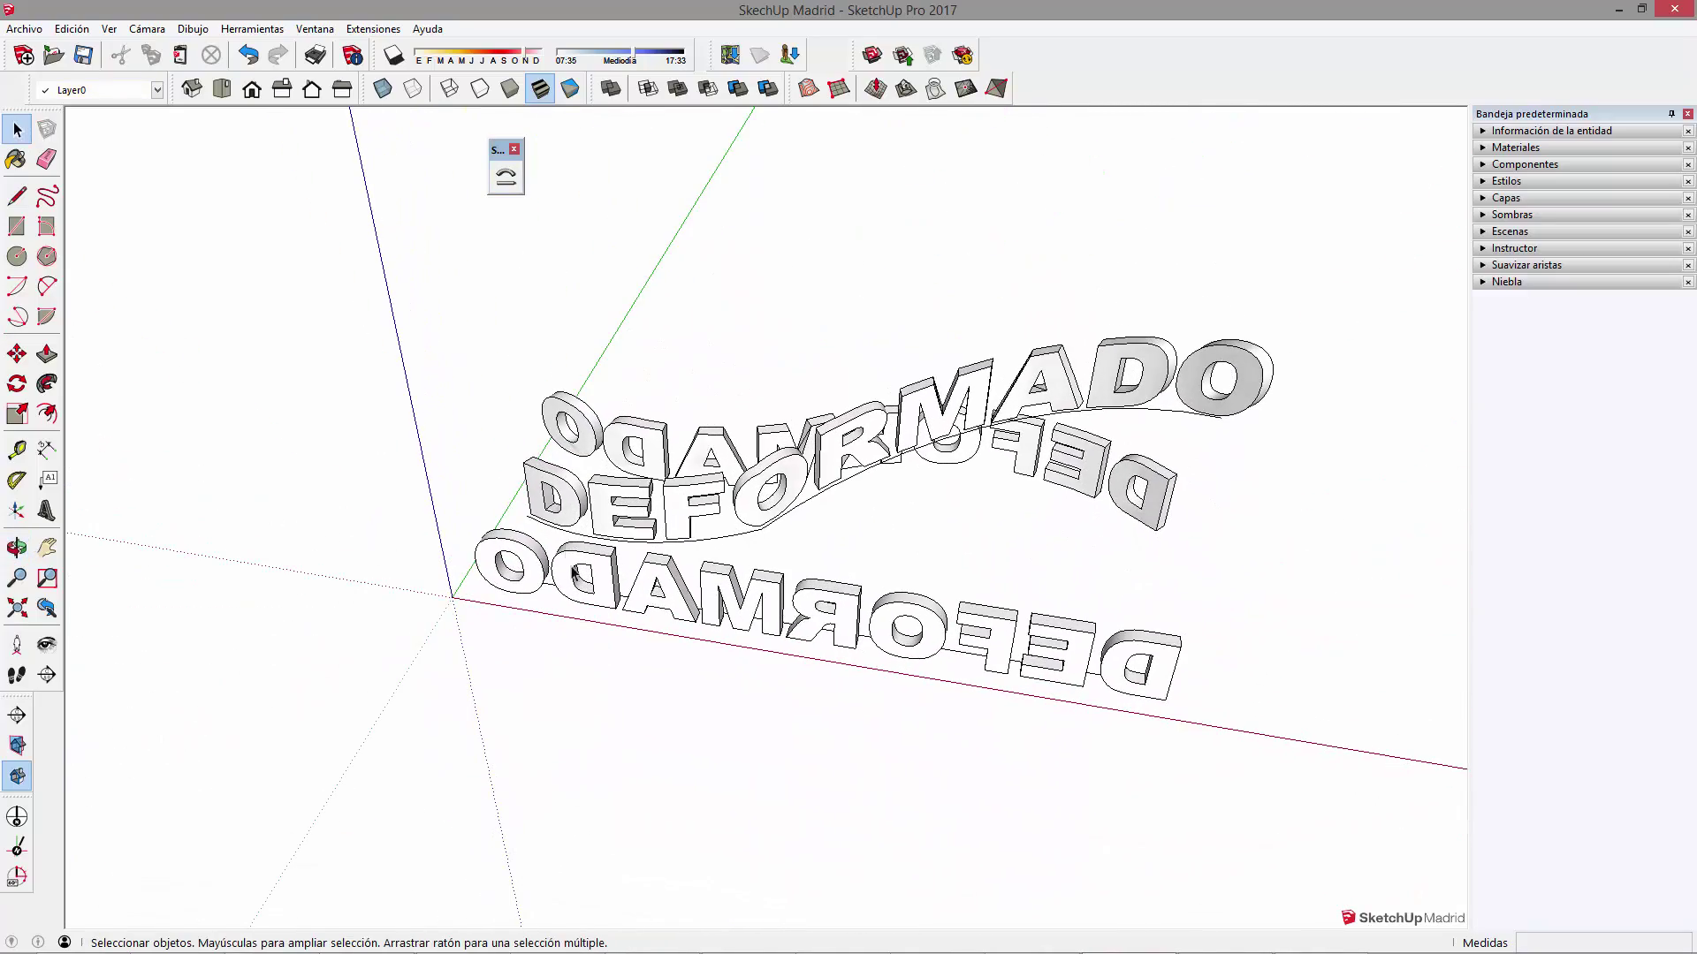
middle_click_drag(1030, 378, 798, 582)
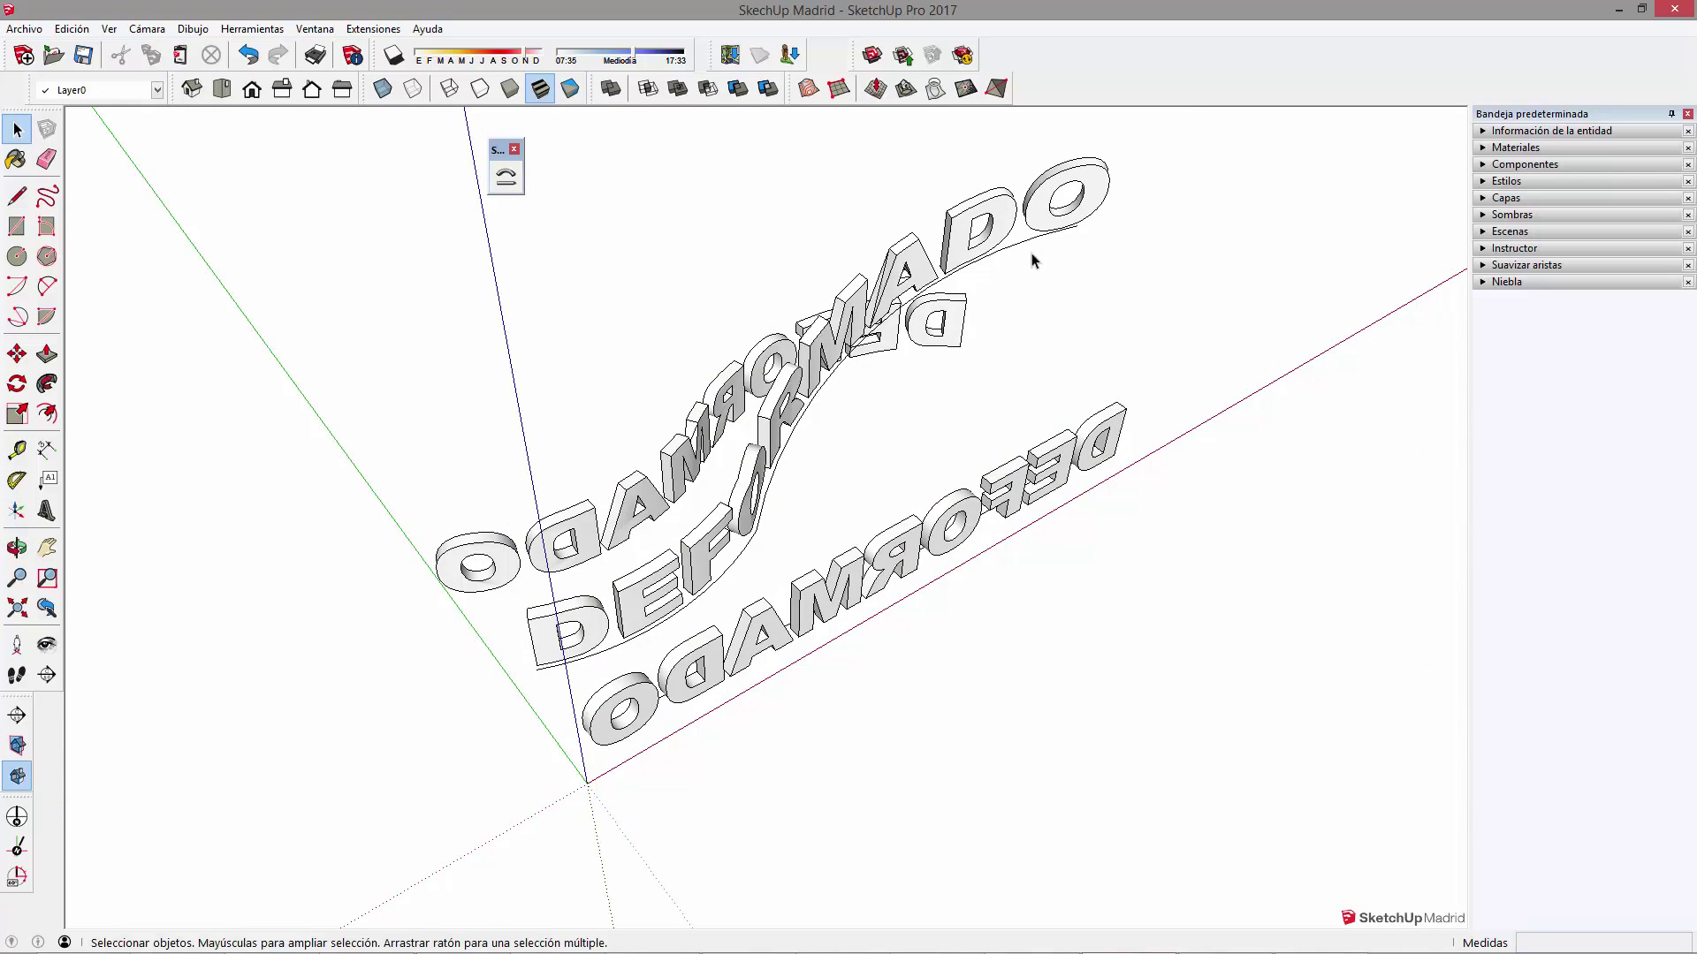
mouse_move(858, 438)
middle_mouse_down()
mouse_move(633, 641)
mouse_move(1411, 560)
mouse_move(1040, 668)
mouse_move(575, 265)
middle_mouse_up()
left_click(505, 172)
left_click_drag(499, 150, 482, 155)
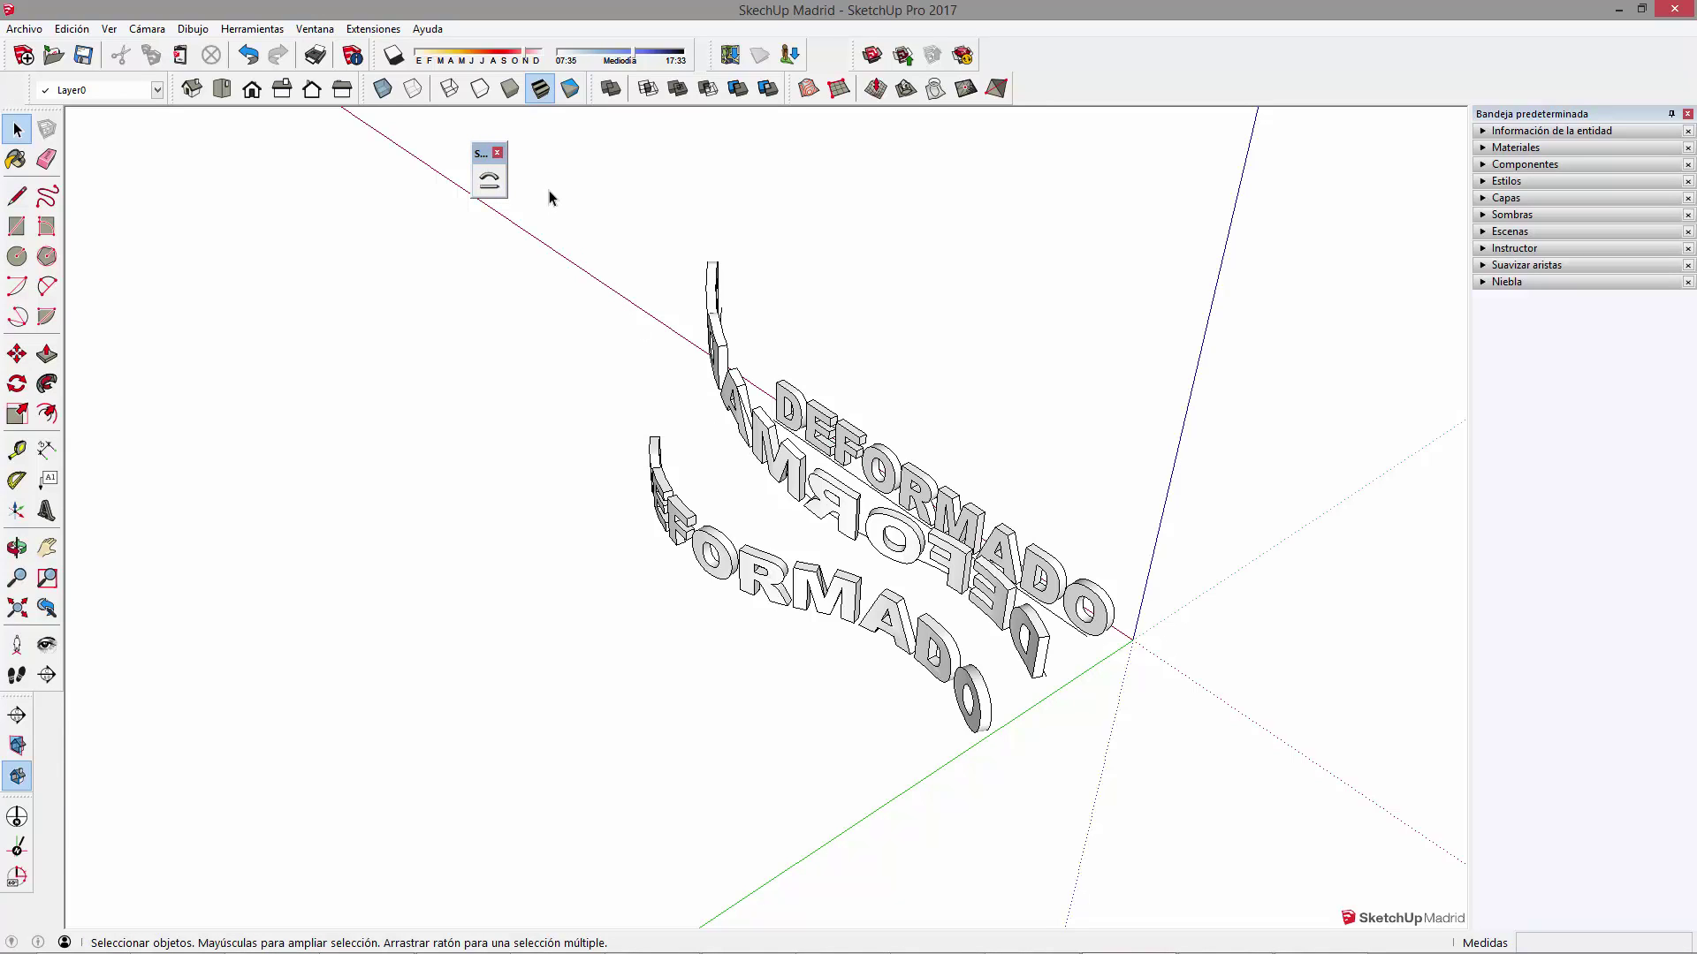
left_click(897, 625)
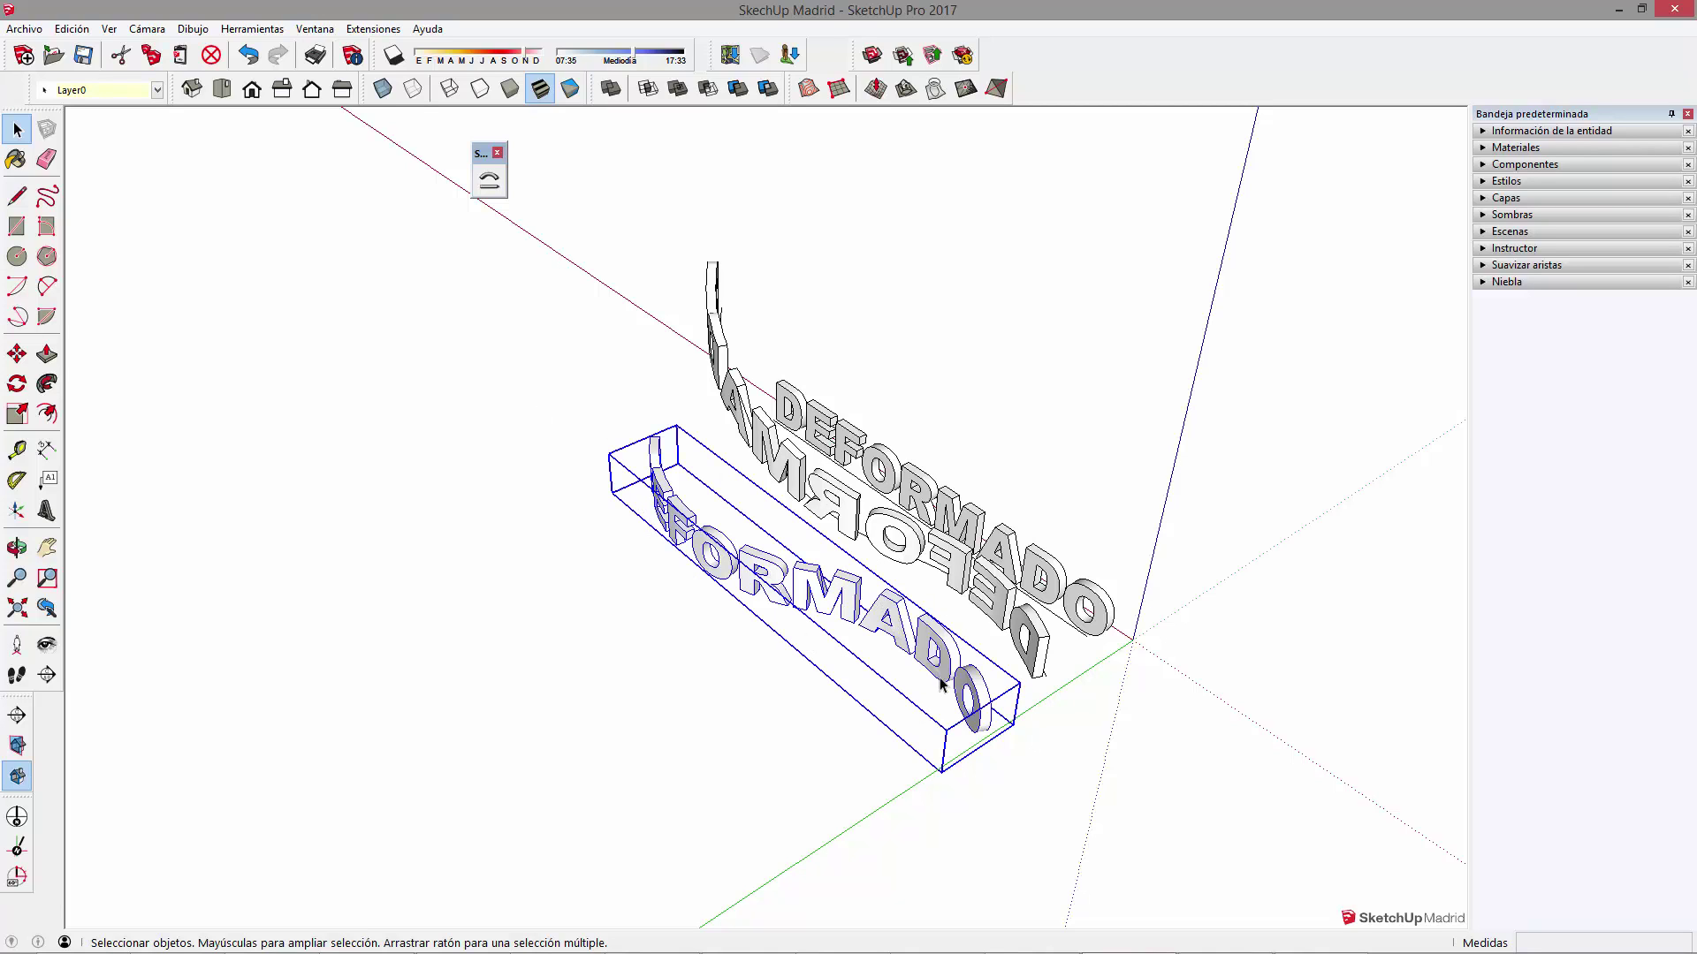
left_click(693, 415)
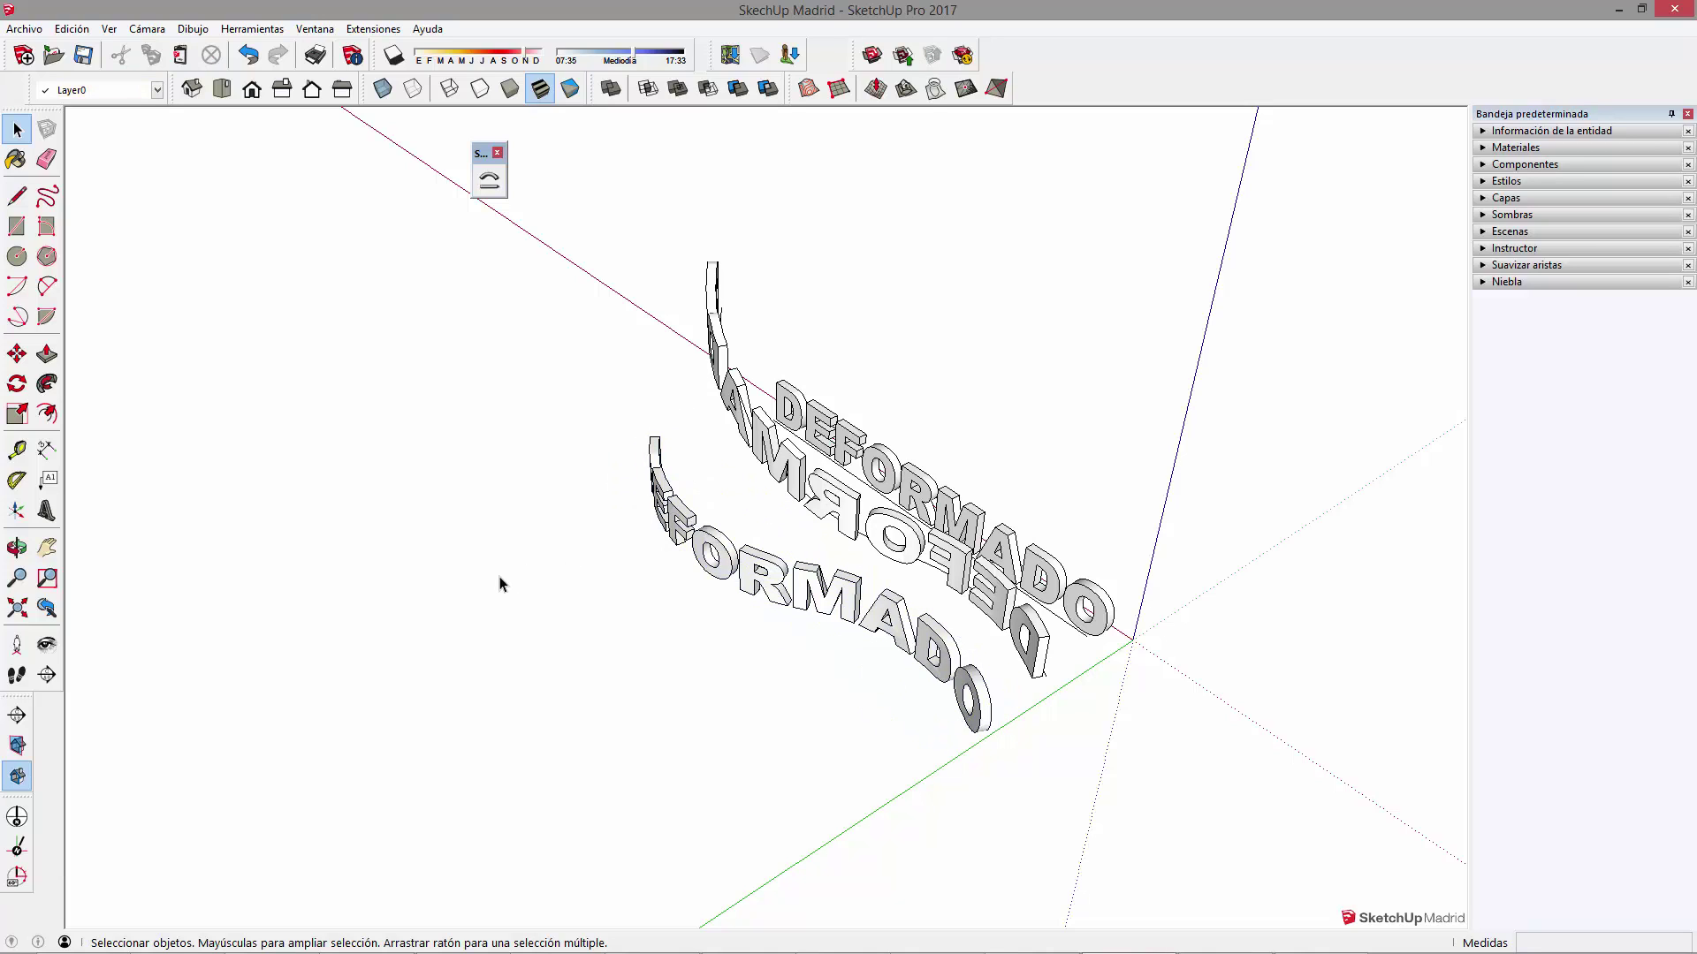
Draw a three-segment zigzag line path in empty space beside the text
key("l")
left_click(672, 743)
left_click(457, 525)
left_click(334, 576)
left_click(279, 511)
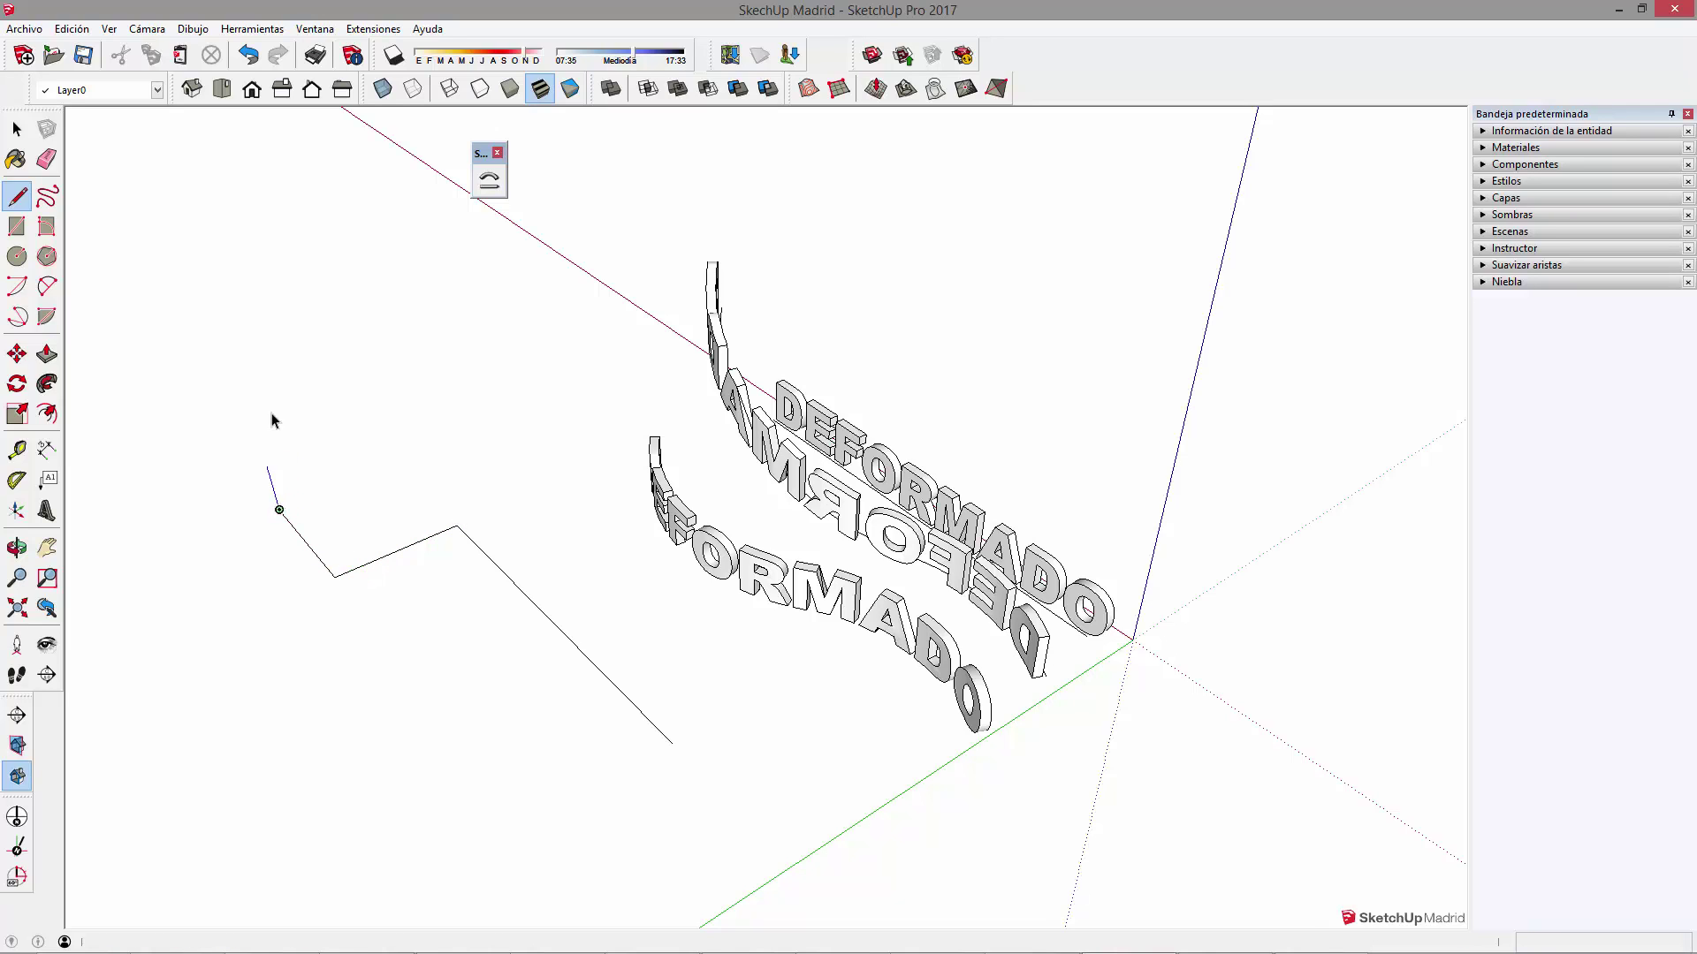
key("space")
Draw a 2 Point Arc starting from the zigzag's end, then orbit to view the paths
key("shift+p")
left_click(279, 509)
left_click(416, 456)
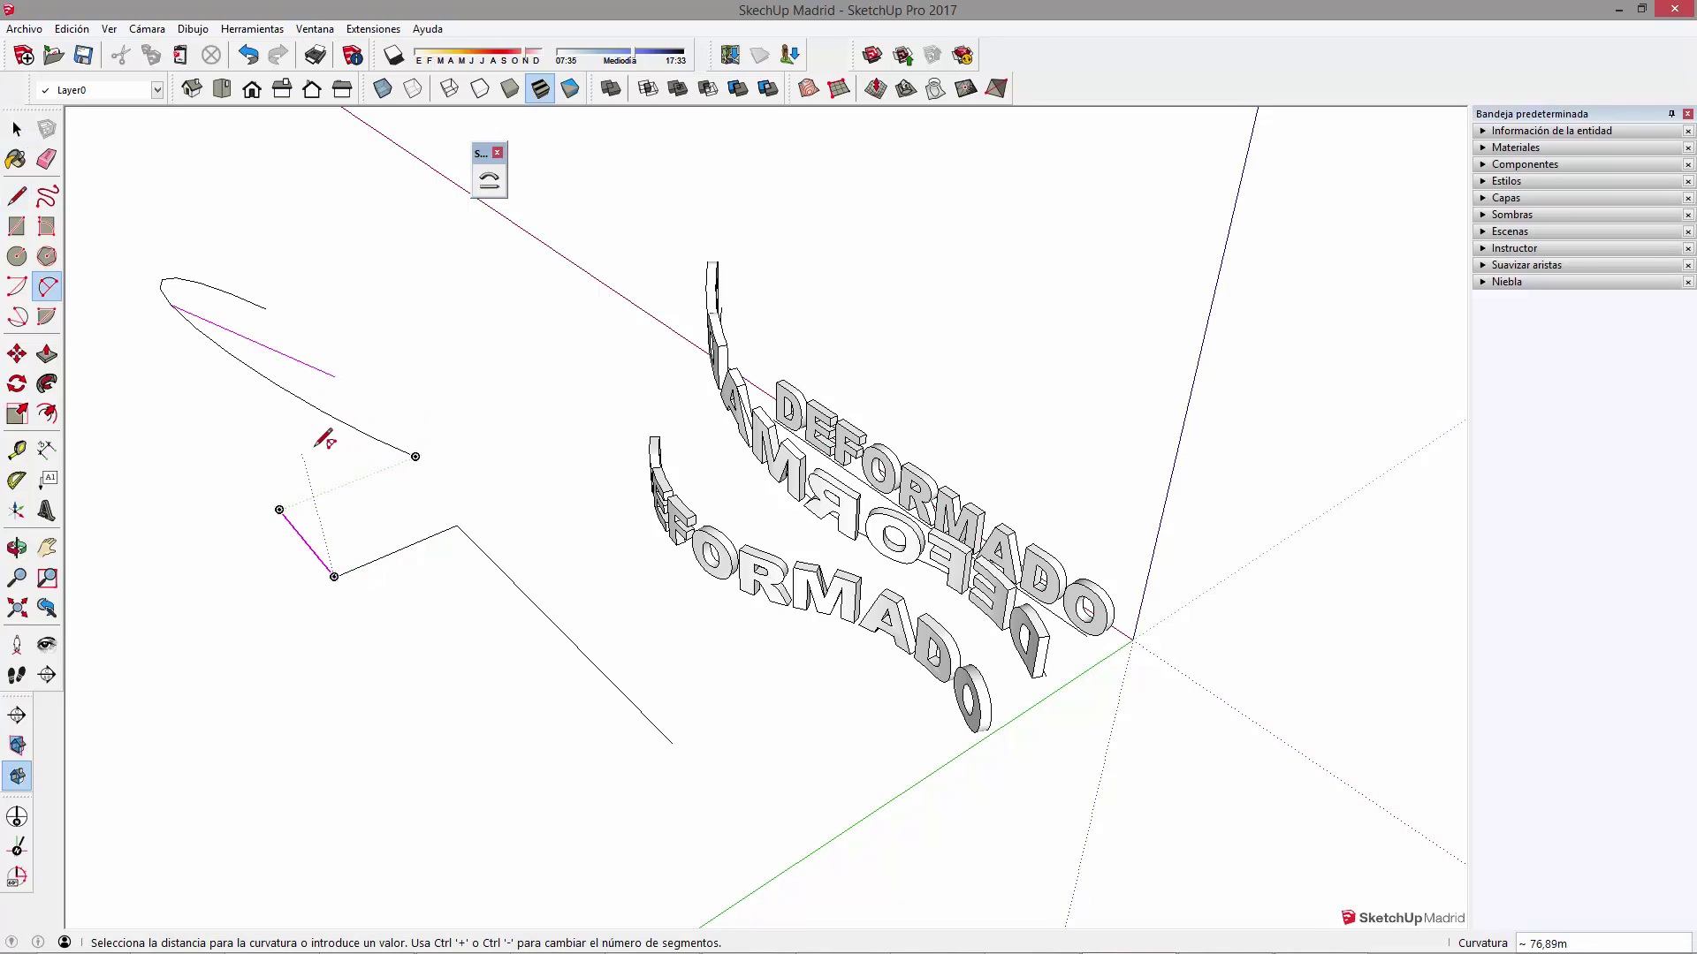
left_click(227, 455)
key("space")
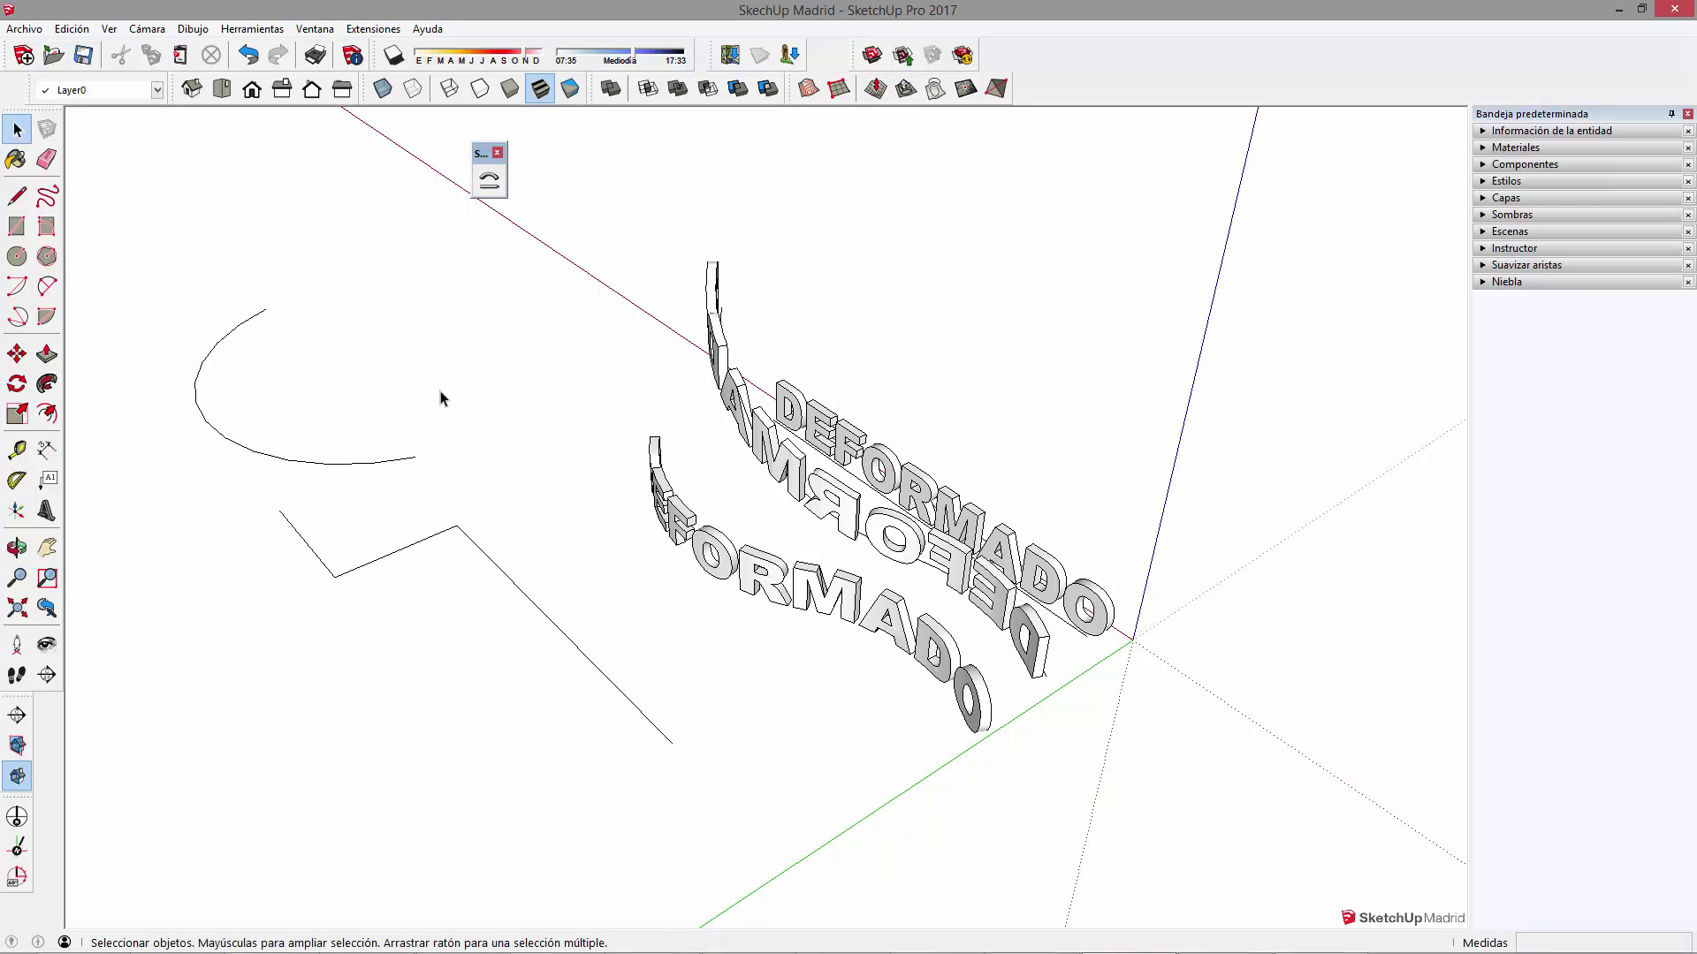
middle_click_drag(625, 667, 1010, 628)
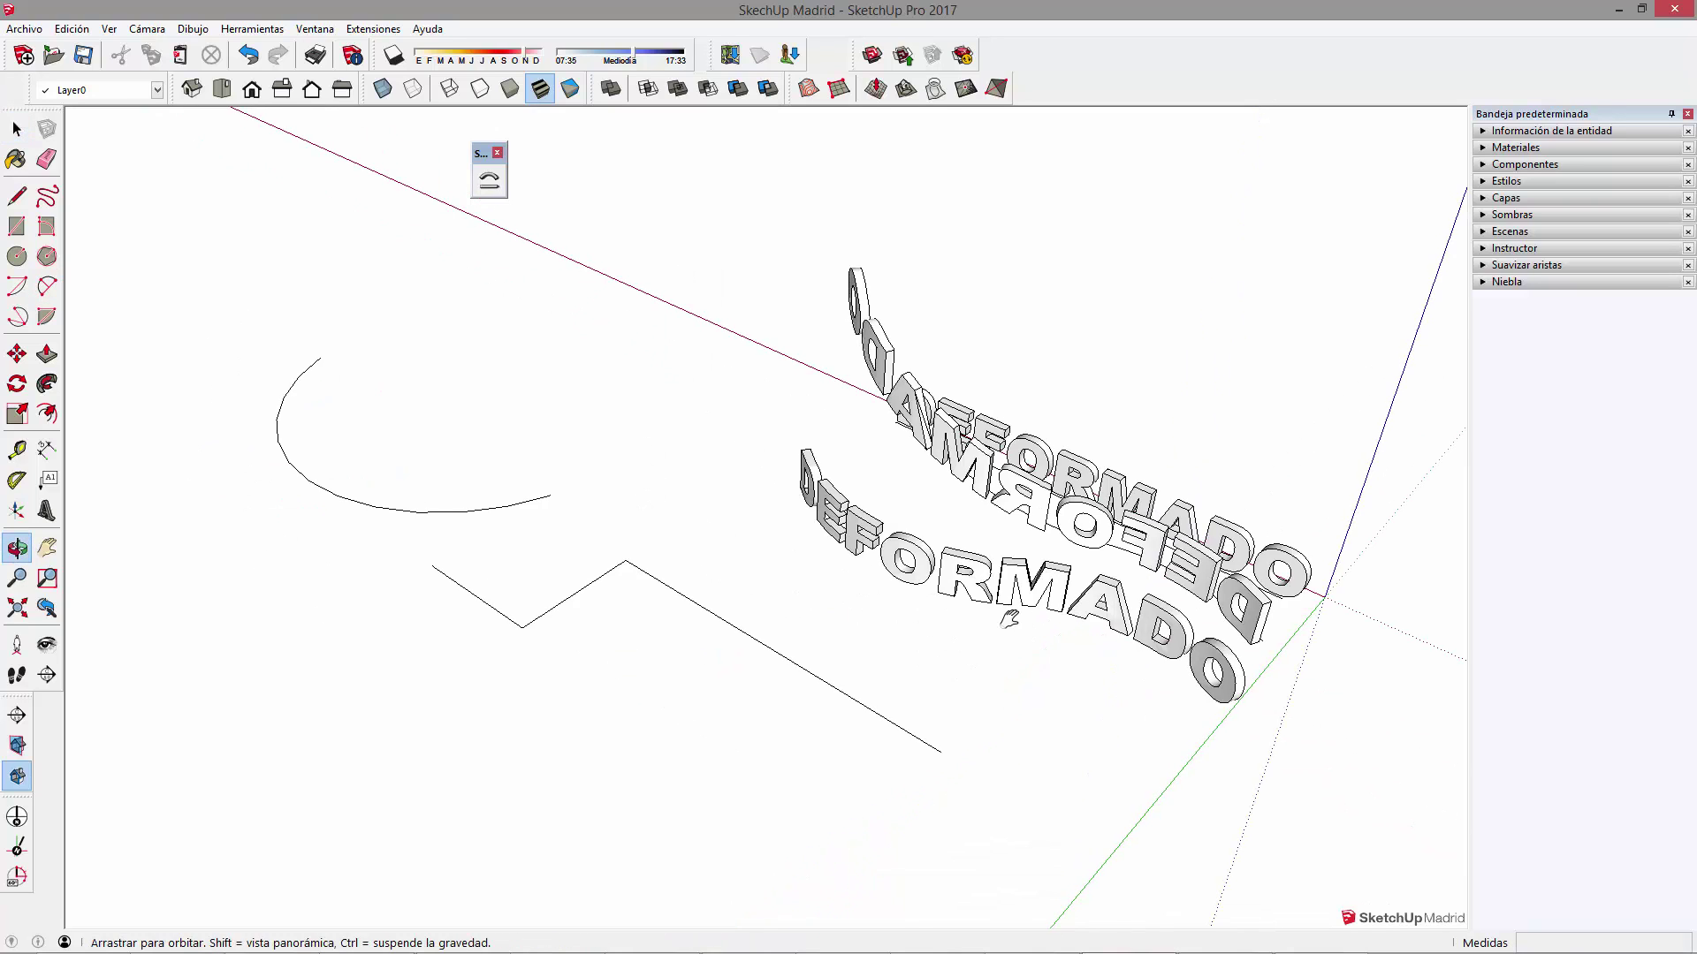